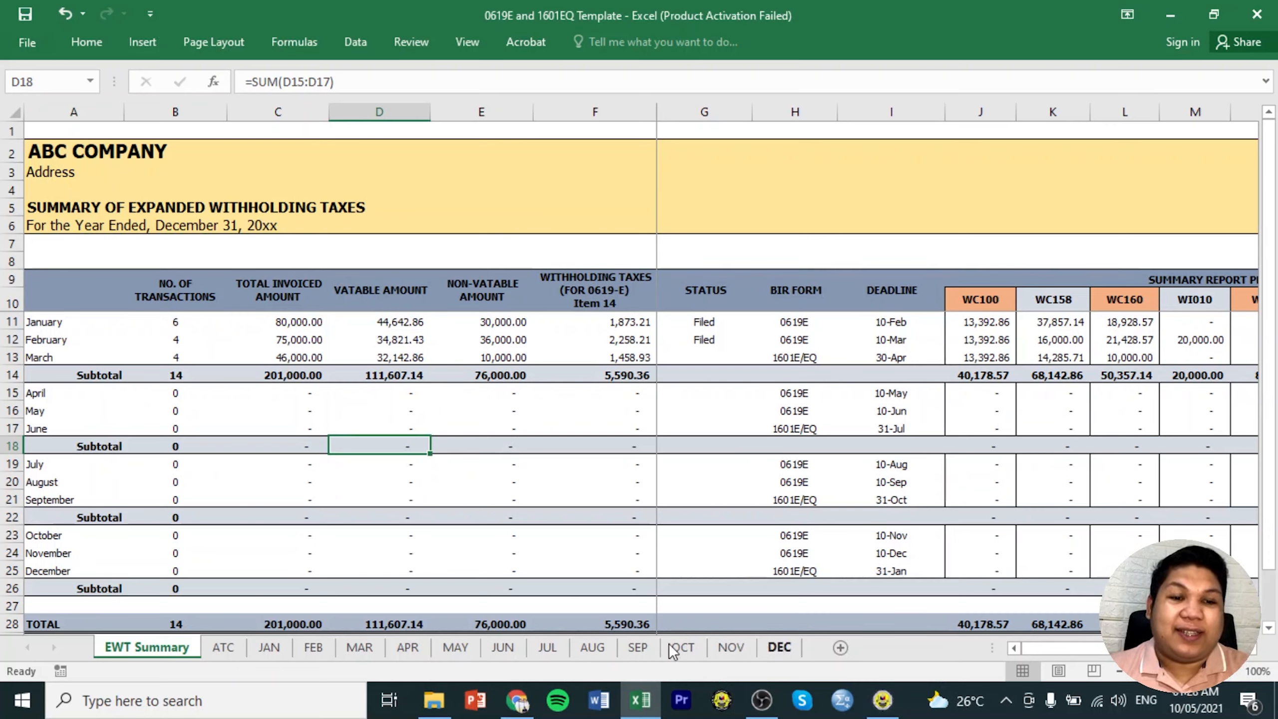
# Look over the ATC, JAN and DEC sheets, and return to review the EWT Summary sheet down to its total row.
pyautogui.click(221, 650)
pyautogui.click(272, 646)
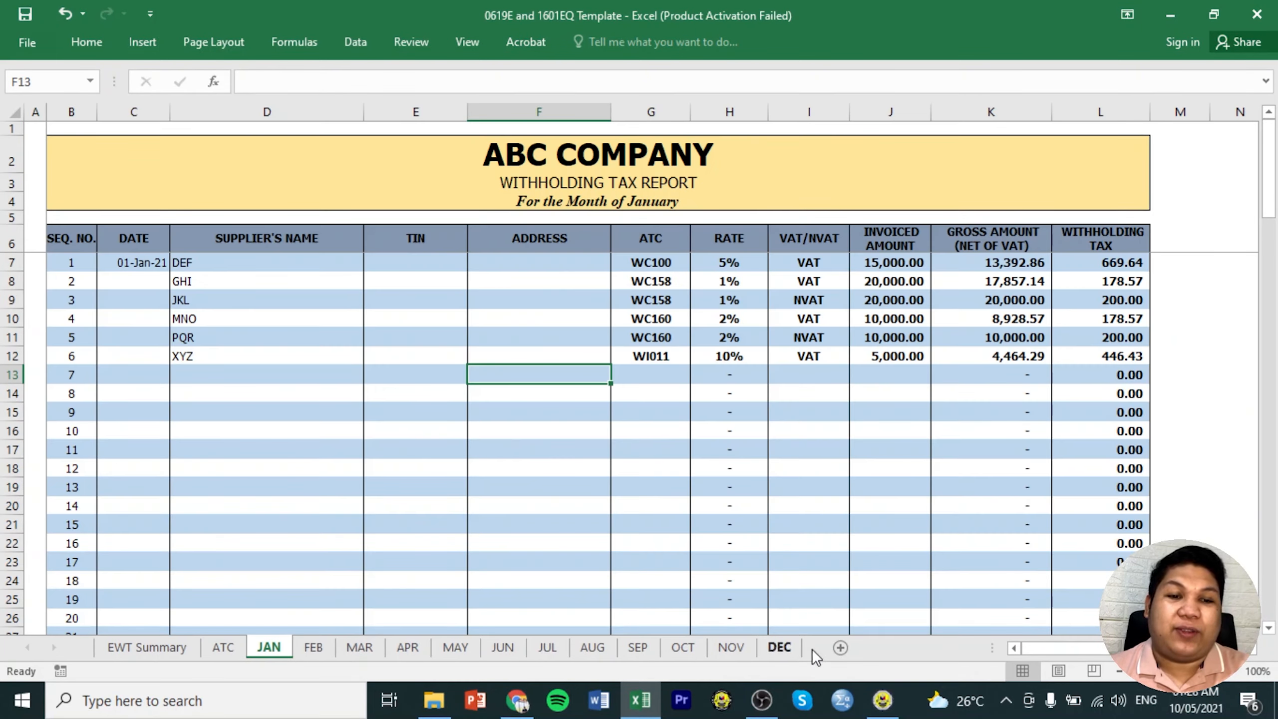
pyautogui.click(781, 651)
pyautogui.click(126, 646)
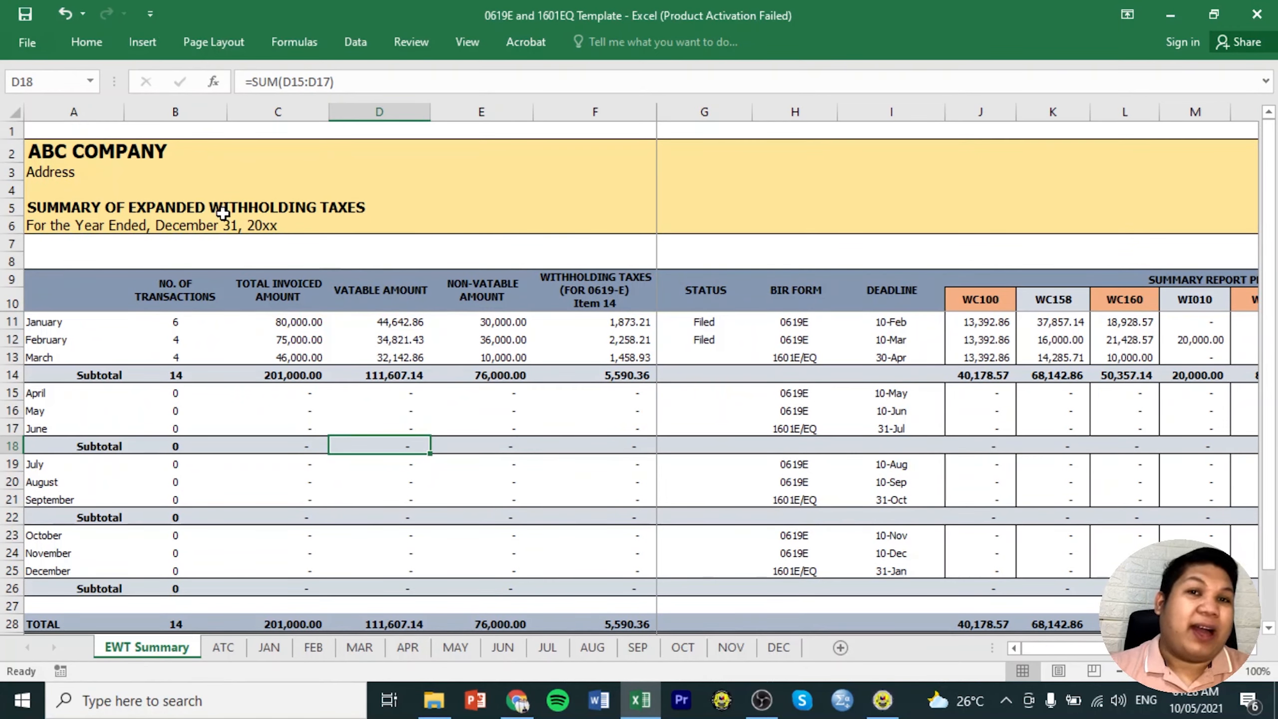
pyautogui.scroll(-2, 299, 328)
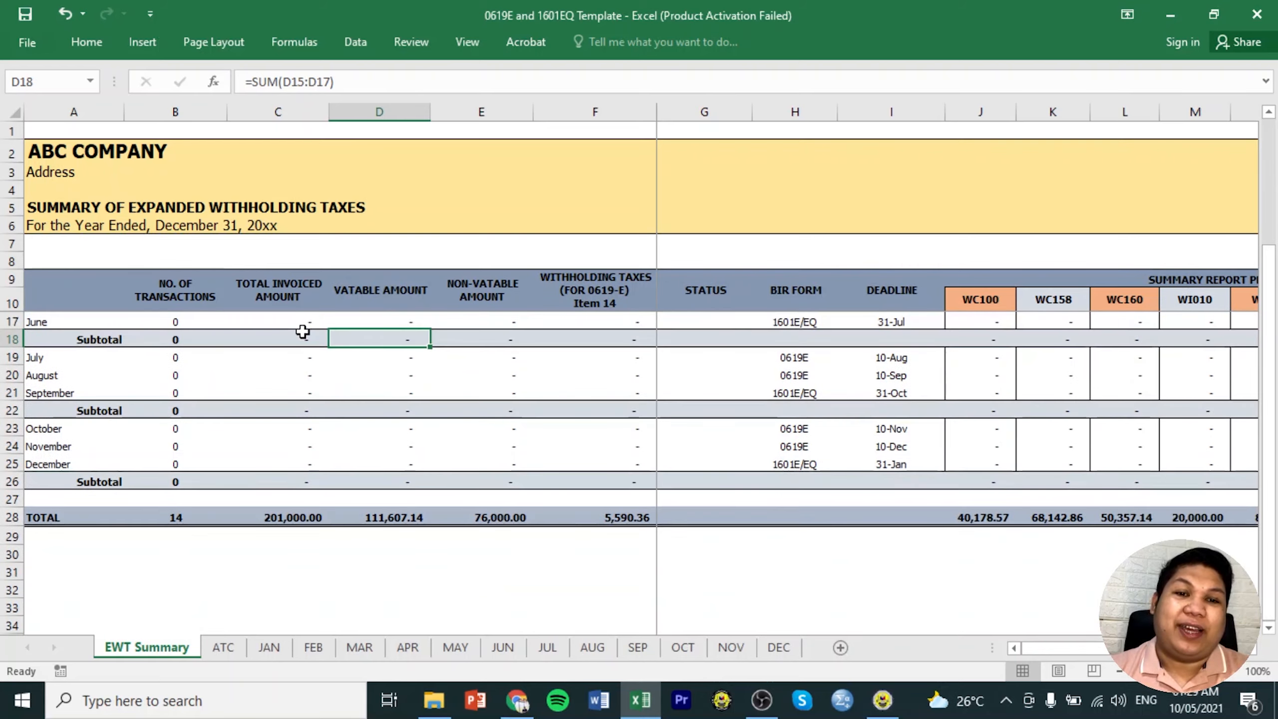
pyautogui.scroll(2, 302, 331)
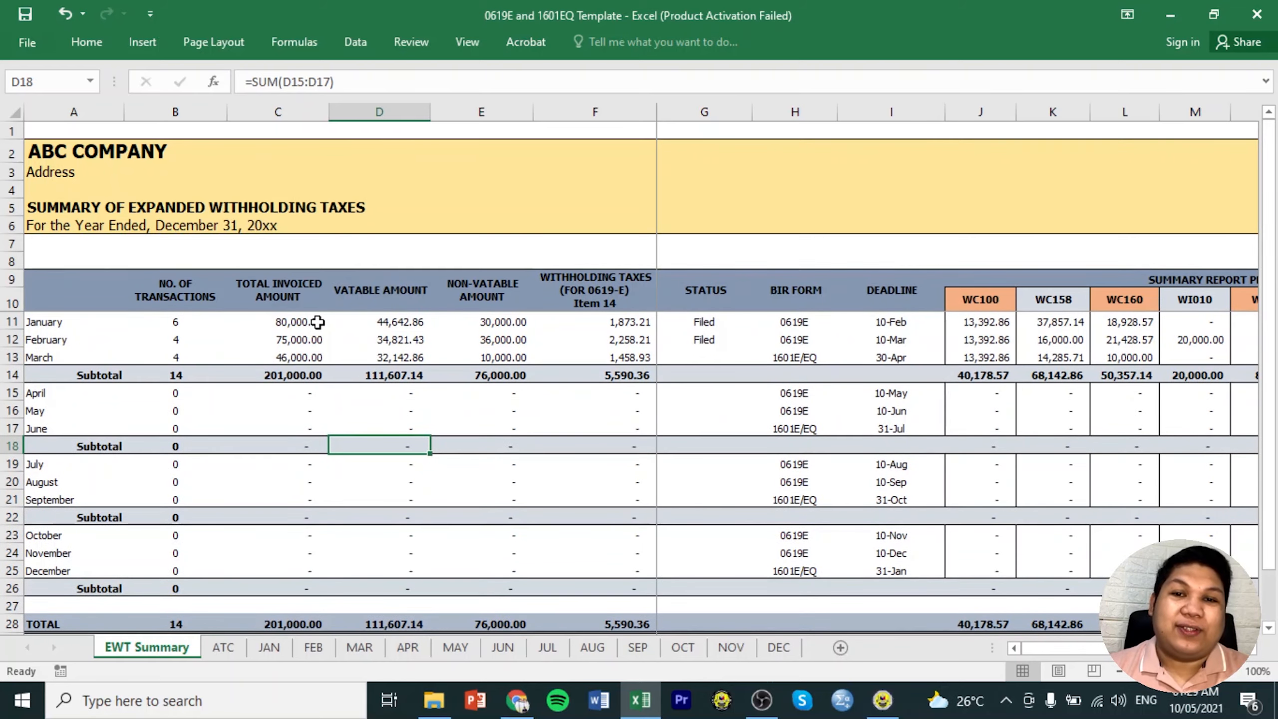
# Examine the number of transactions and total invoiced amount columns for January to March in the EWT Summary.
pyautogui.click(192, 289)
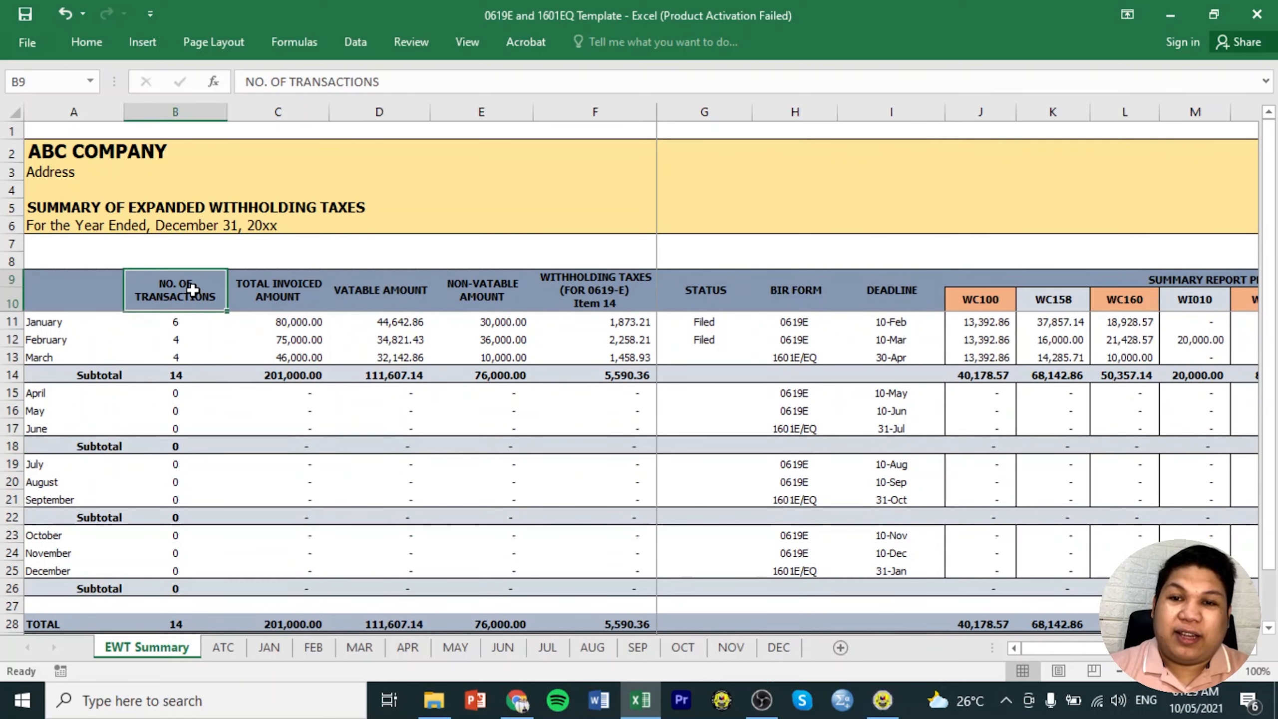
pyautogui.click(287, 297)
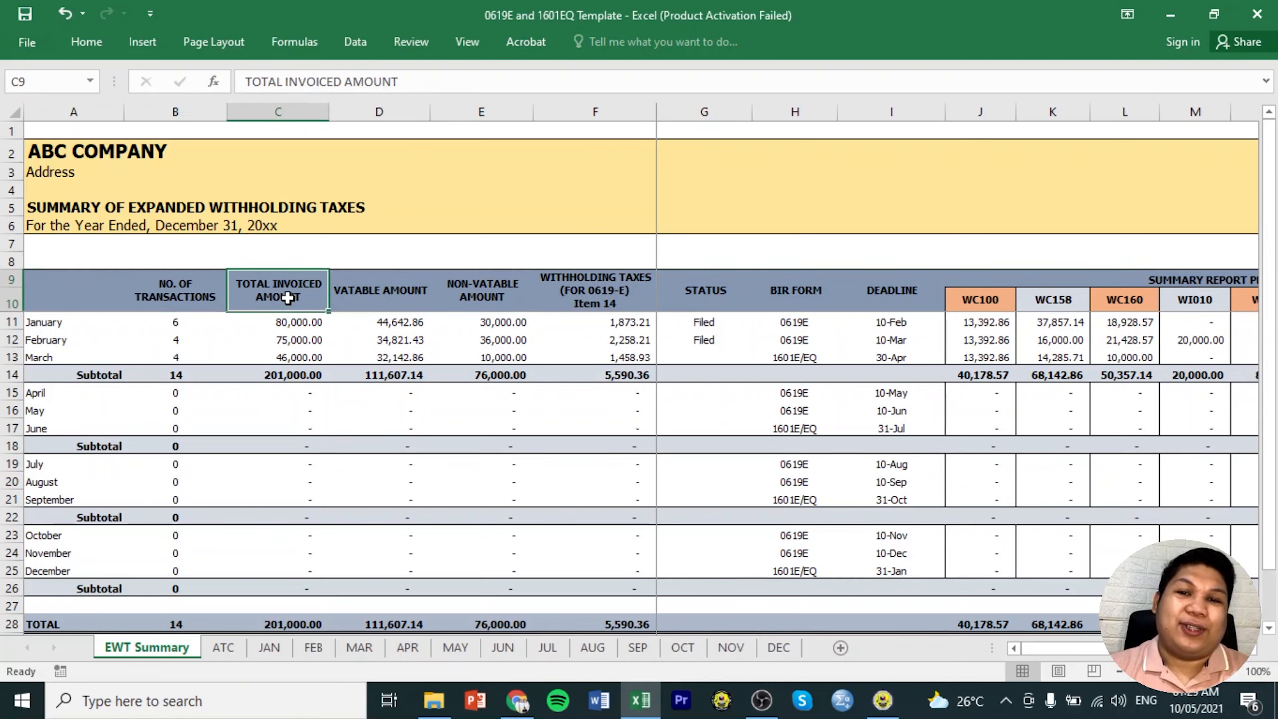
pyautogui.click(362, 293)
pyautogui.click(273, 297)
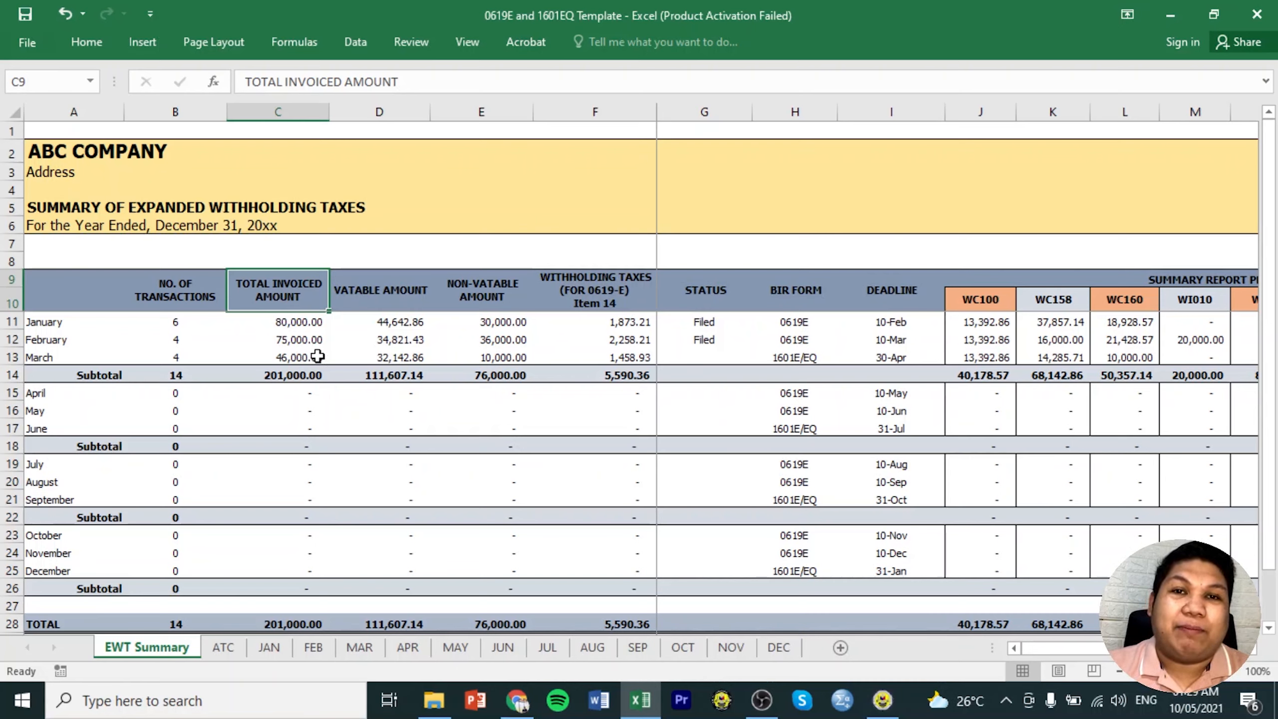
pyautogui.click(296, 325)
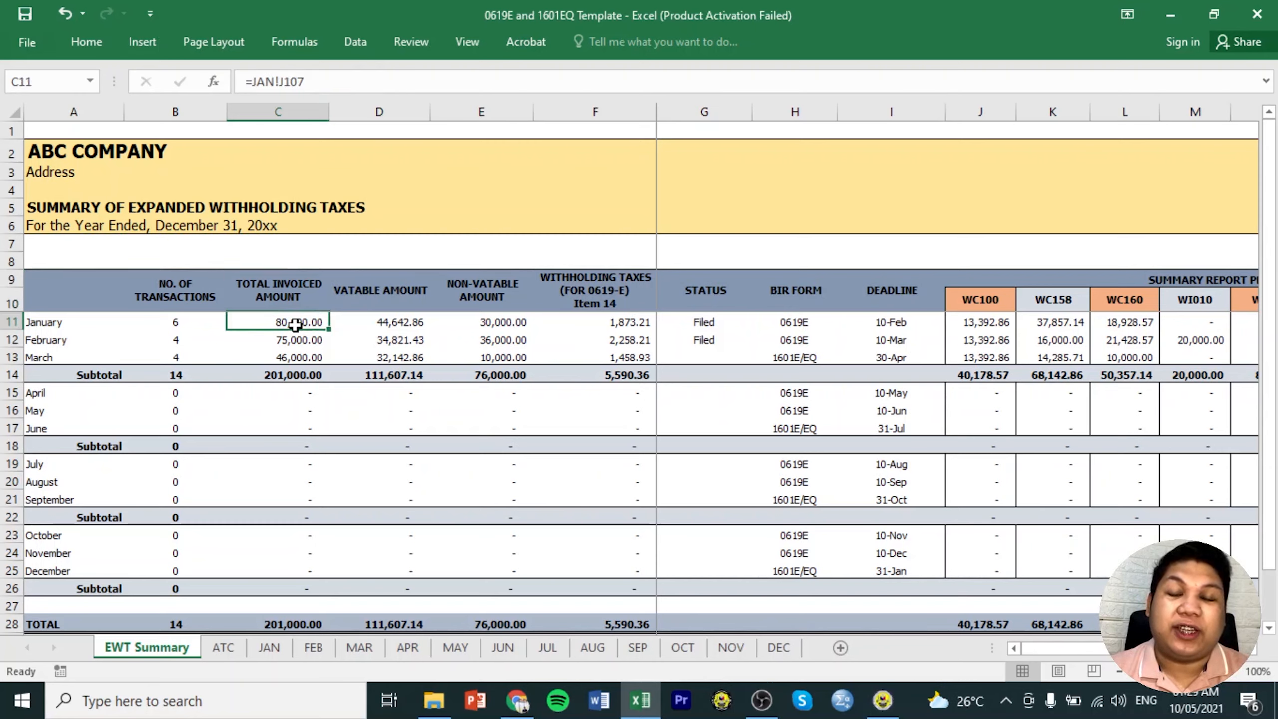
pyautogui.click(298, 351)
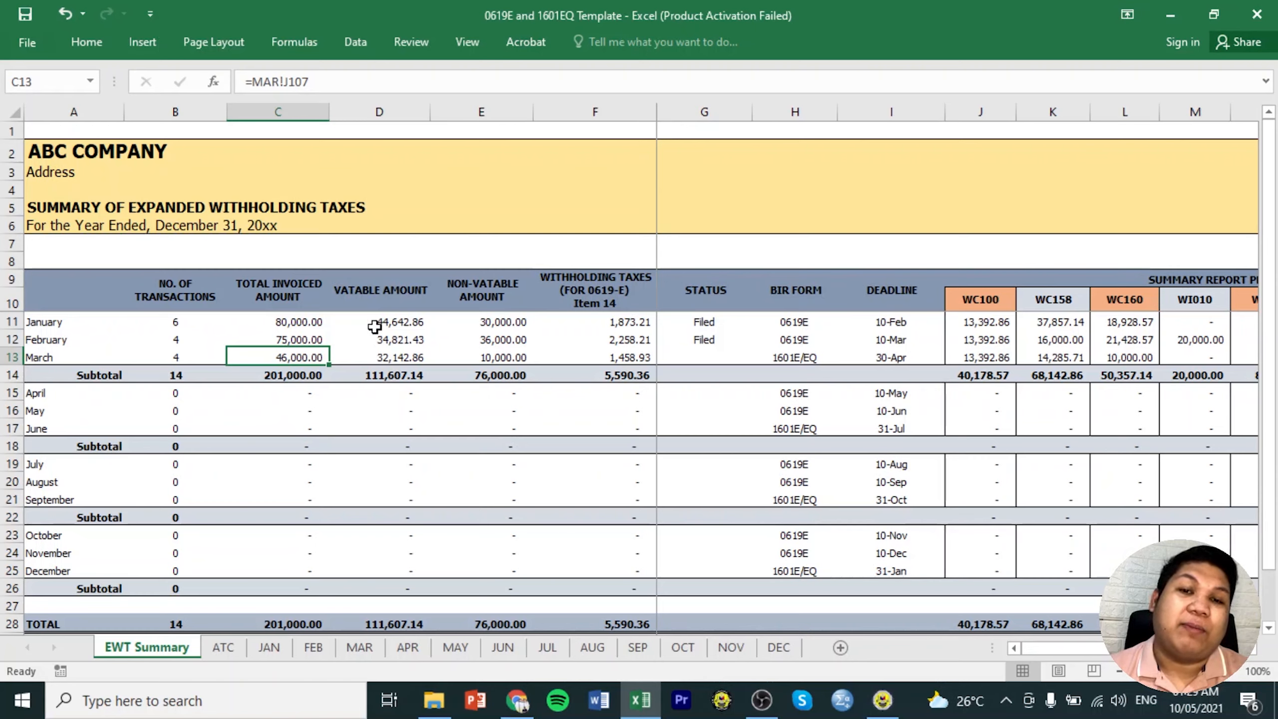
pyautogui.moveTo(307, 324); pyautogui.dragTo(300, 355)
# Examine the vatable and non-vatable amounts, comparing January's figures and formulas with its total invoiced amount.
pyautogui.moveTo(391, 322); pyautogui.dragTo(392, 358)
pyautogui.click(412, 325)
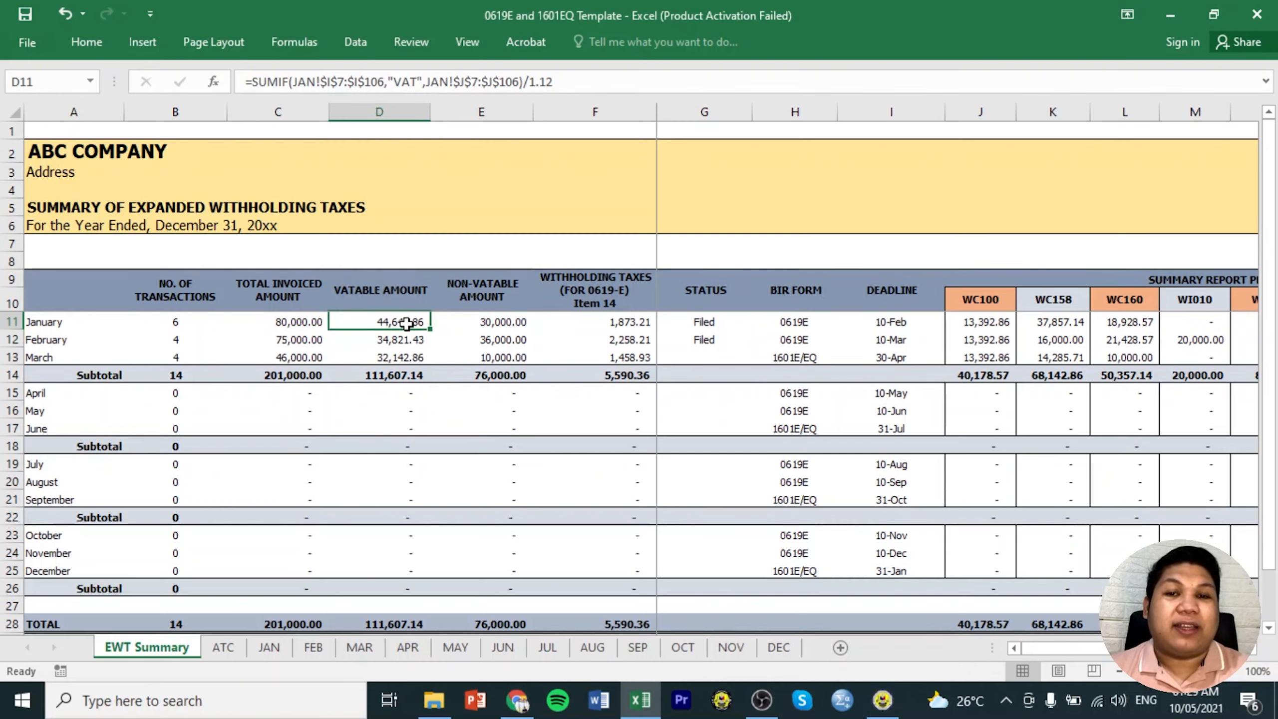
pyautogui.click(322, 322)
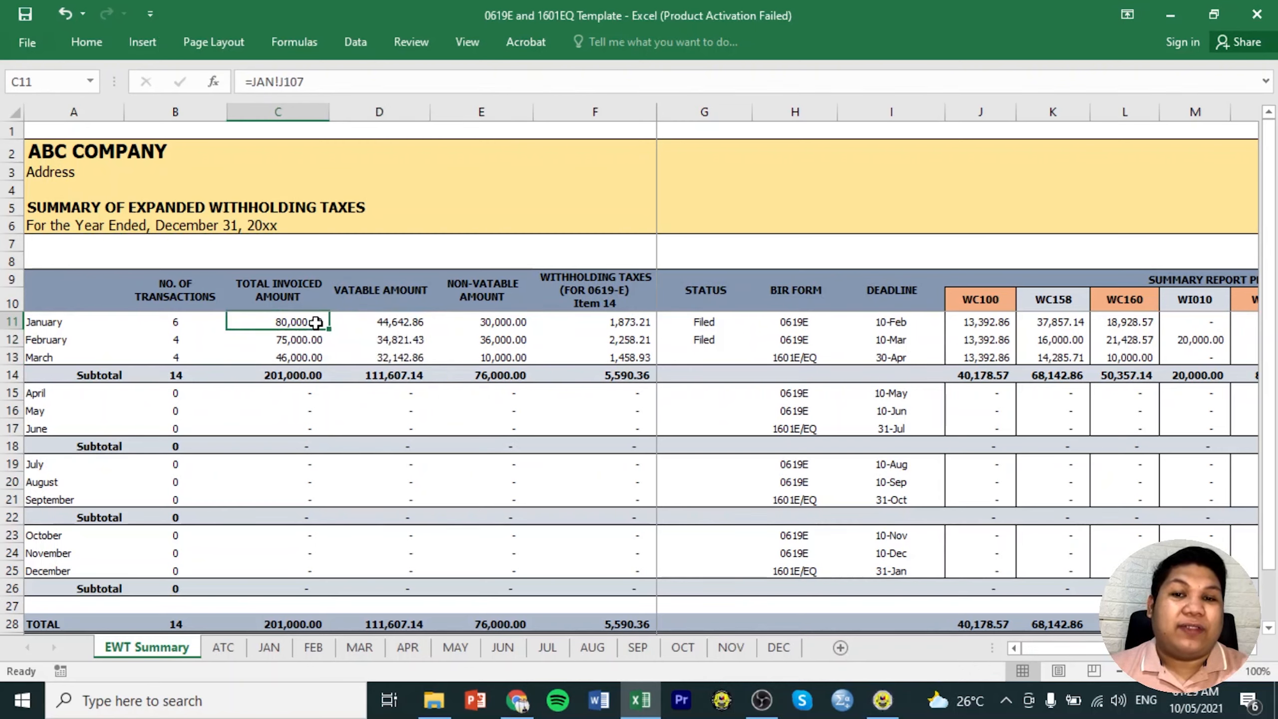
pyautogui.click(405, 325)
pyautogui.click(497, 324)
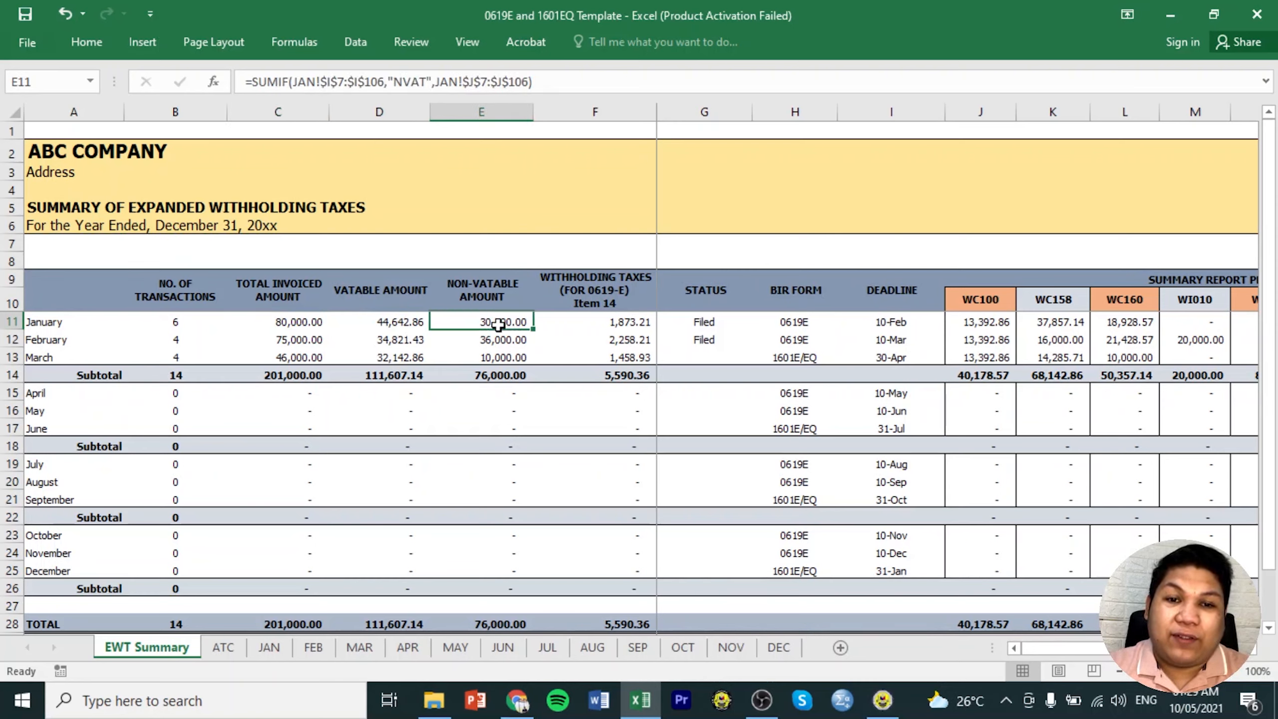
pyautogui.click(500, 284)
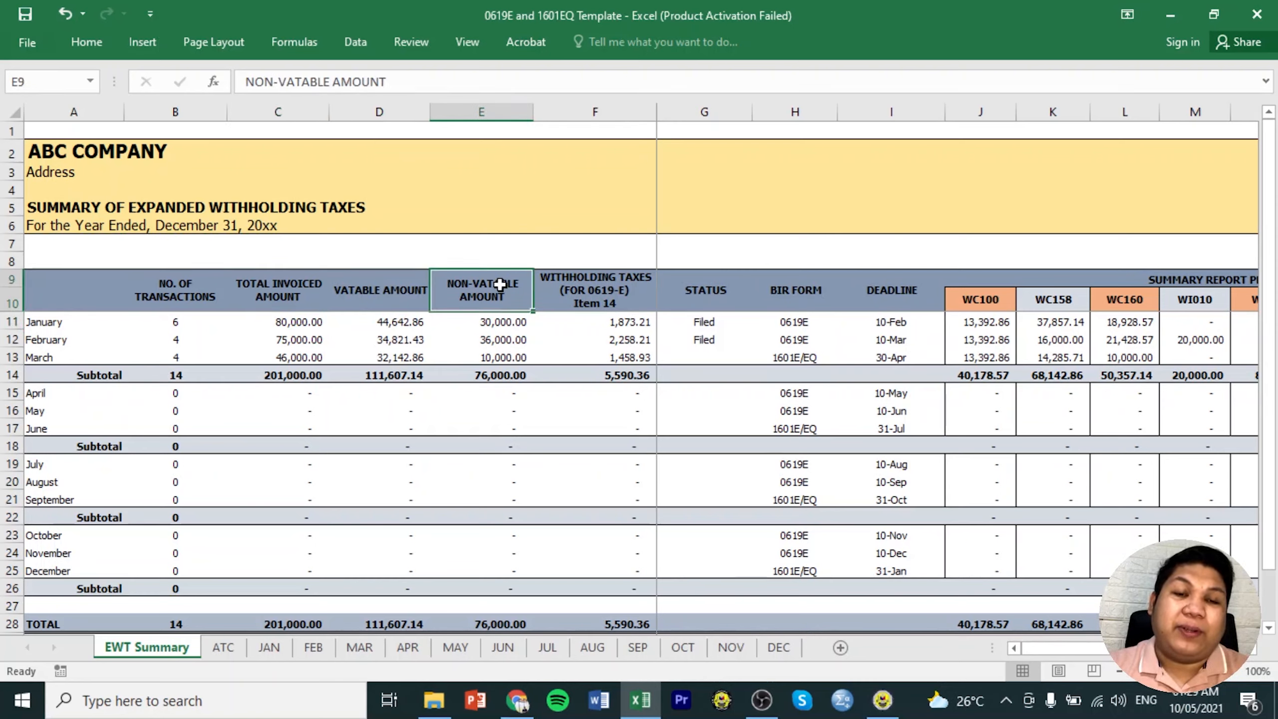
# Review the 0619-E withholding taxes for January to March and the filing status, BIR form and deadlines for January and February.
pyautogui.click(601, 306)
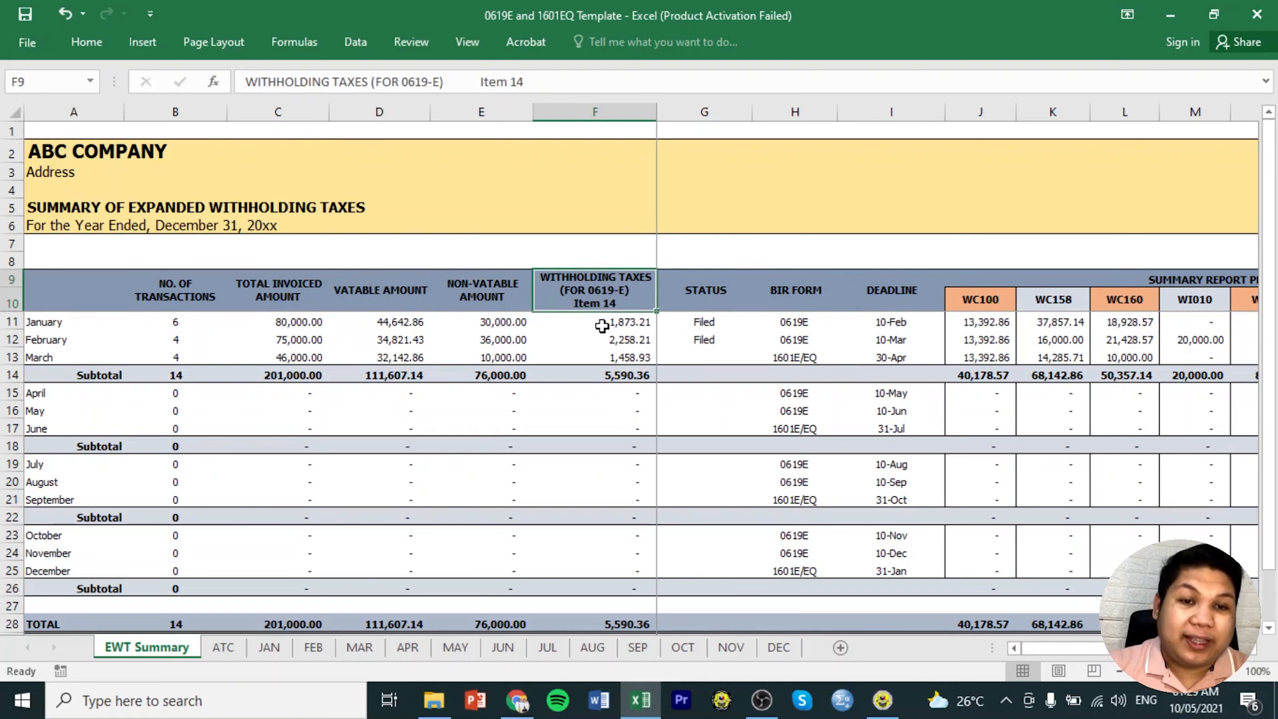
pyautogui.moveTo(602, 325)
pyautogui.mouseDown()
pyautogui.moveTo(622, 372)
pyautogui.moveTo(622, 328)
pyautogui.mouseUp()
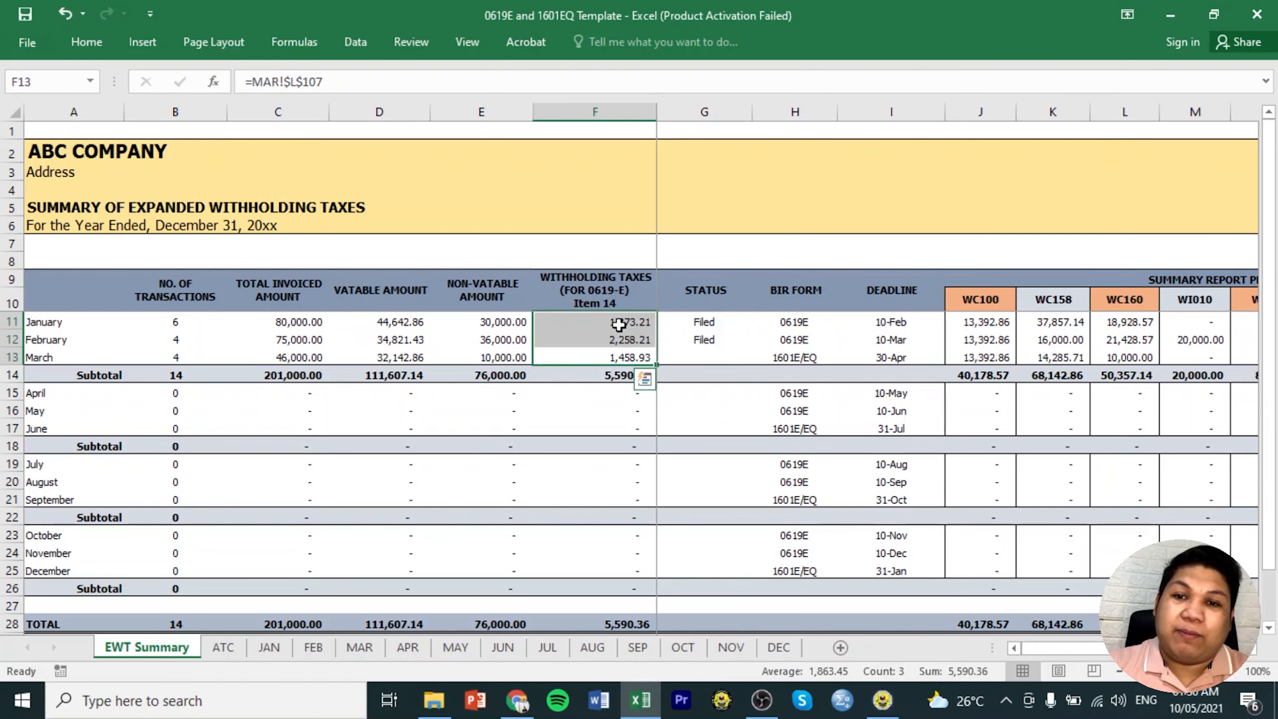
pyautogui.click(620, 324)
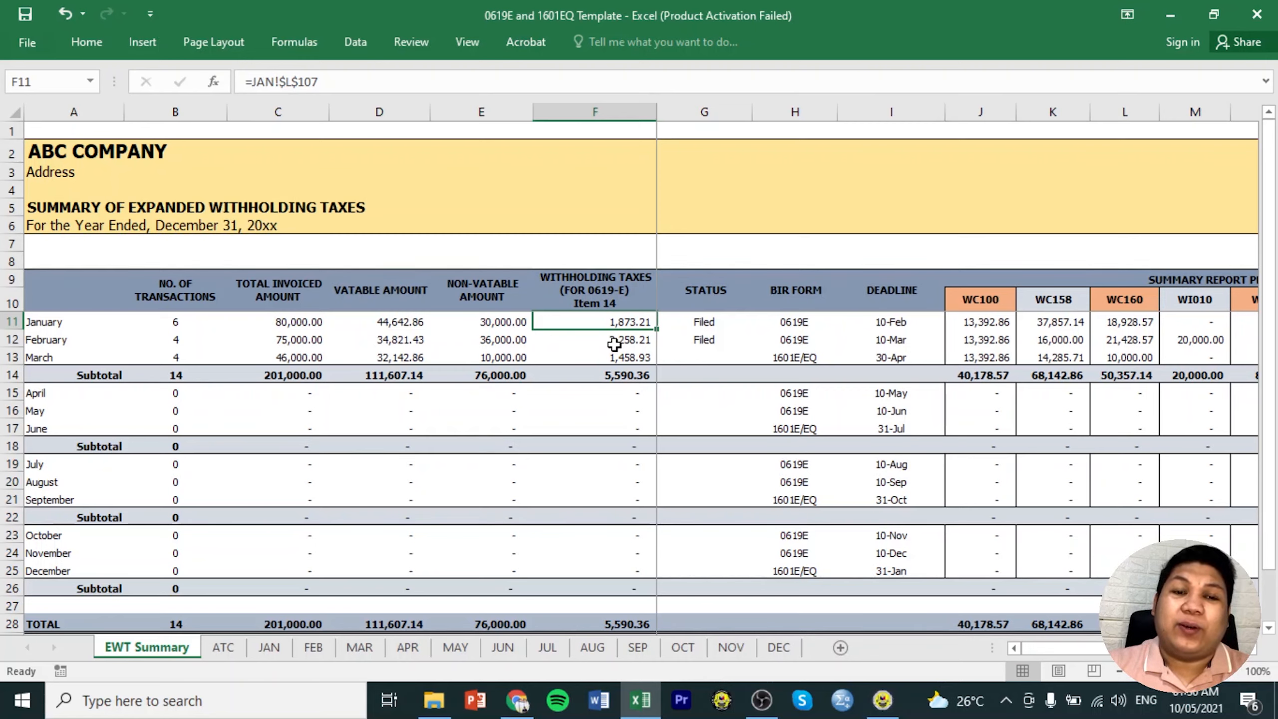
pyautogui.click(614, 345)
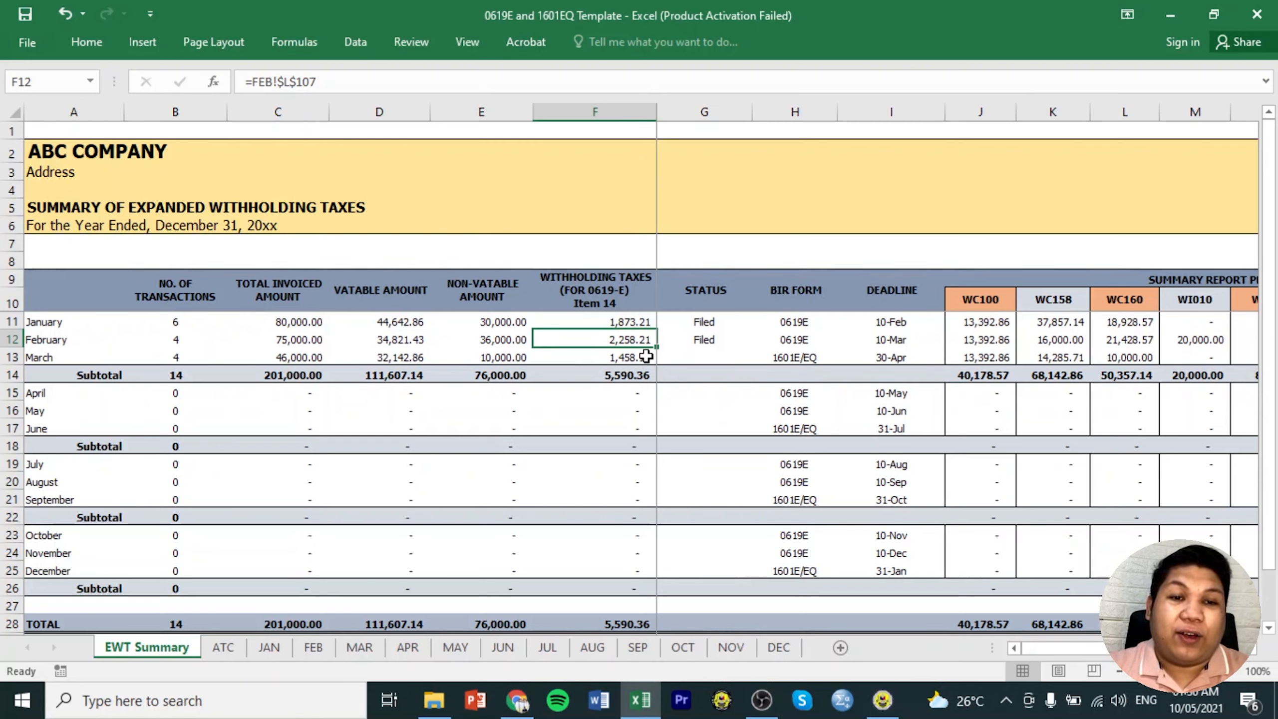
pyautogui.moveTo(719, 340); pyautogui.dragTo(721, 321)
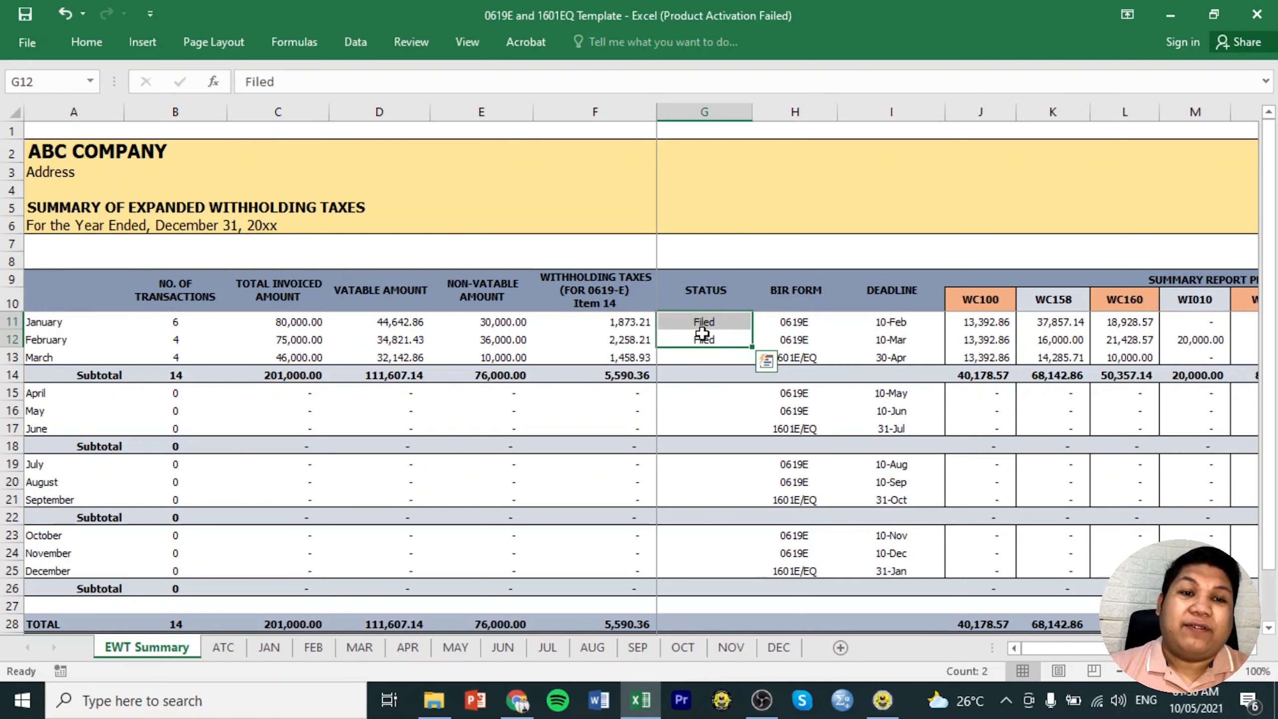
pyautogui.moveTo(787, 322); pyautogui.dragTo(873, 334)
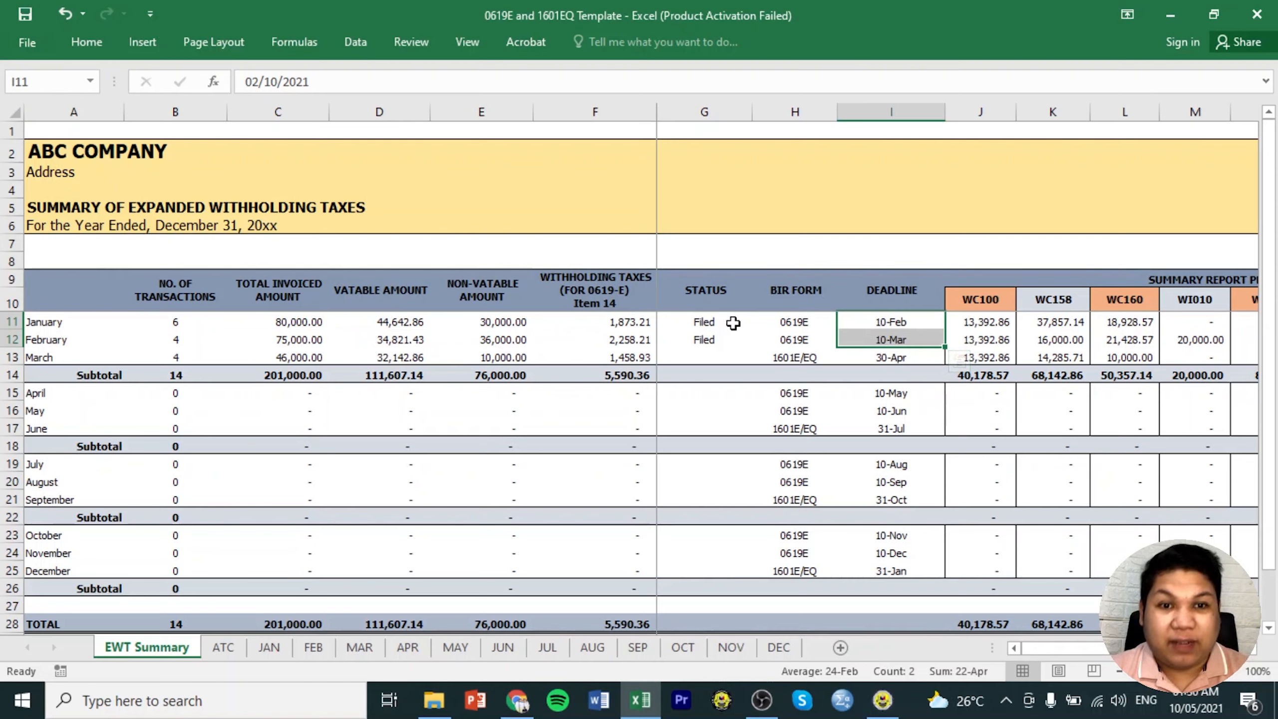
pyautogui.click(864, 339)
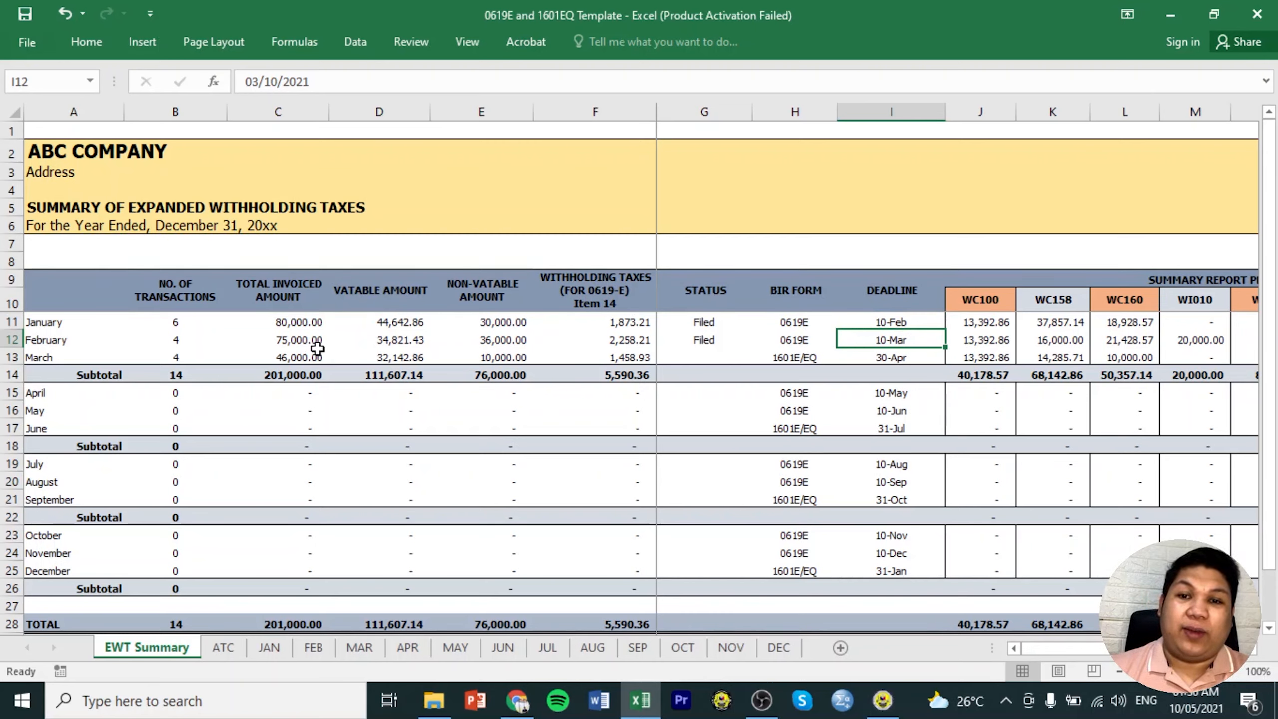
# Examine the March row, the BIR form and deadline columns, and the WC100 to WC160 summary columns.
pyautogui.click(12, 357)
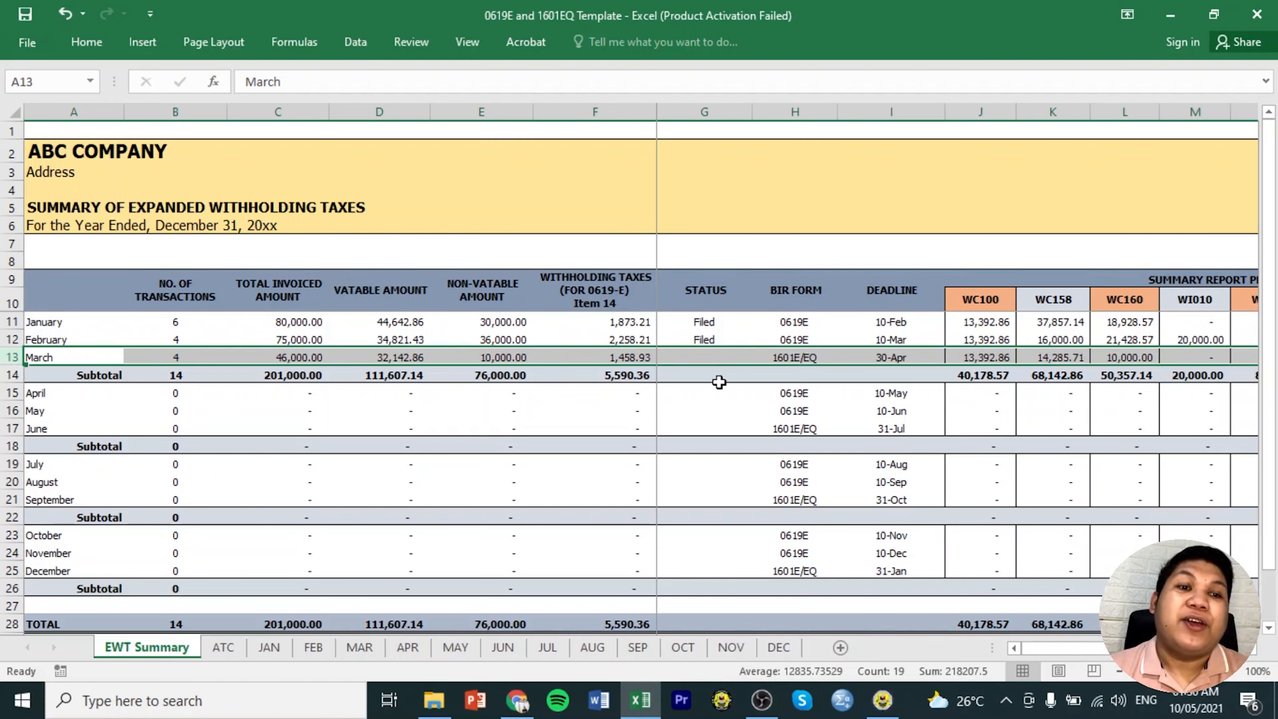
pyautogui.click(795, 112)
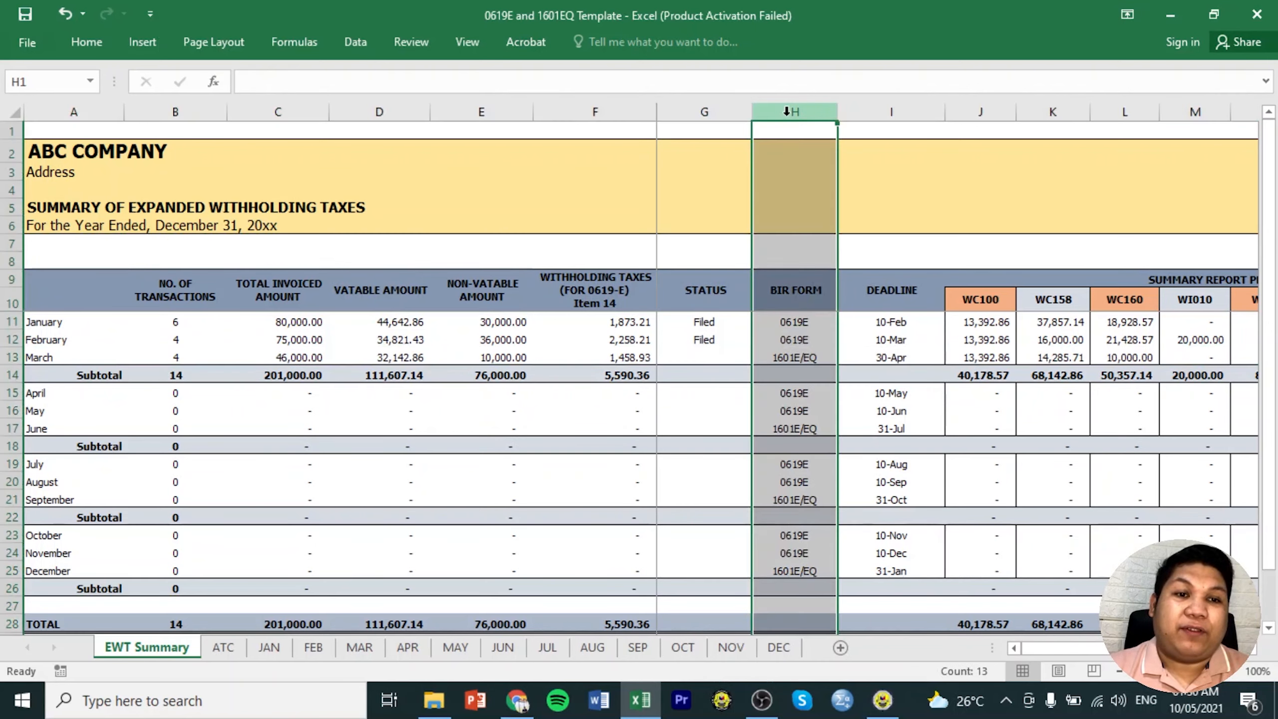
pyautogui.moveTo(799, 323); pyautogui.dragTo(785, 566)
pyautogui.moveTo(882, 323); pyautogui.dragTo(889, 340)
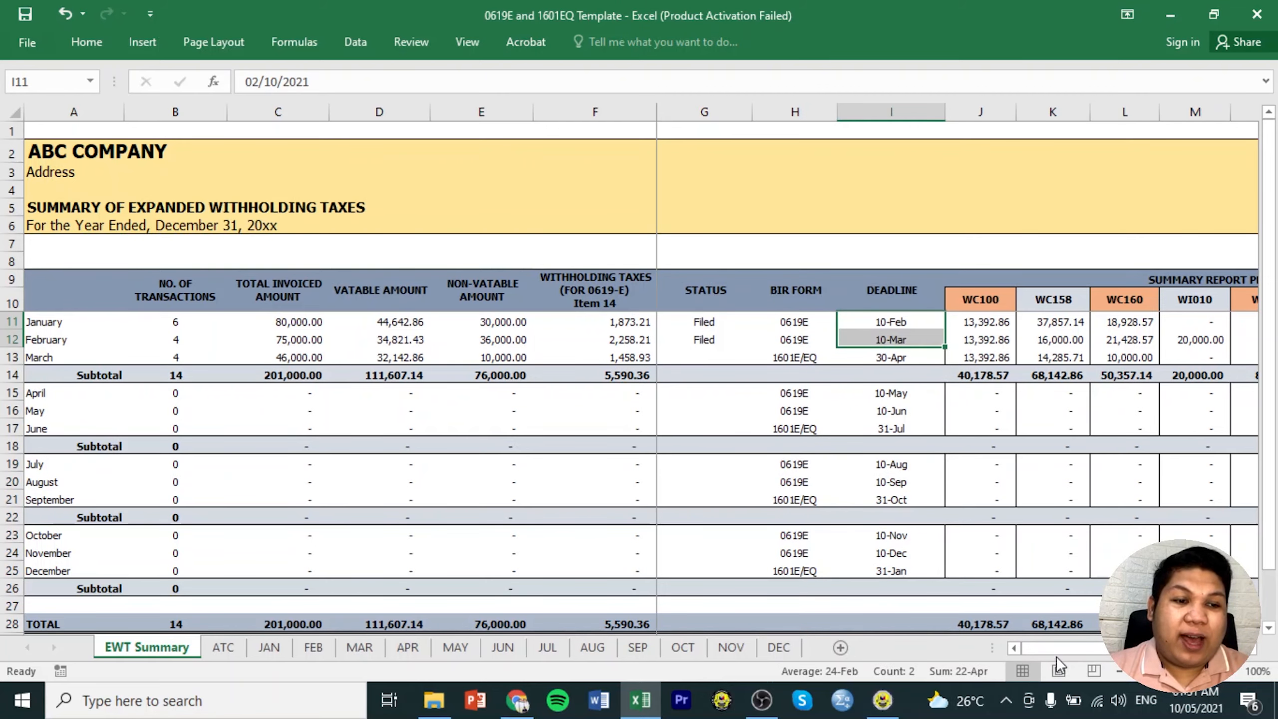
pyautogui.moveTo(1055, 650)
pyautogui.mouseDown()
pyautogui.moveTo(1121, 646)
pyautogui.moveTo(1057, 646)
pyautogui.mouseUp()
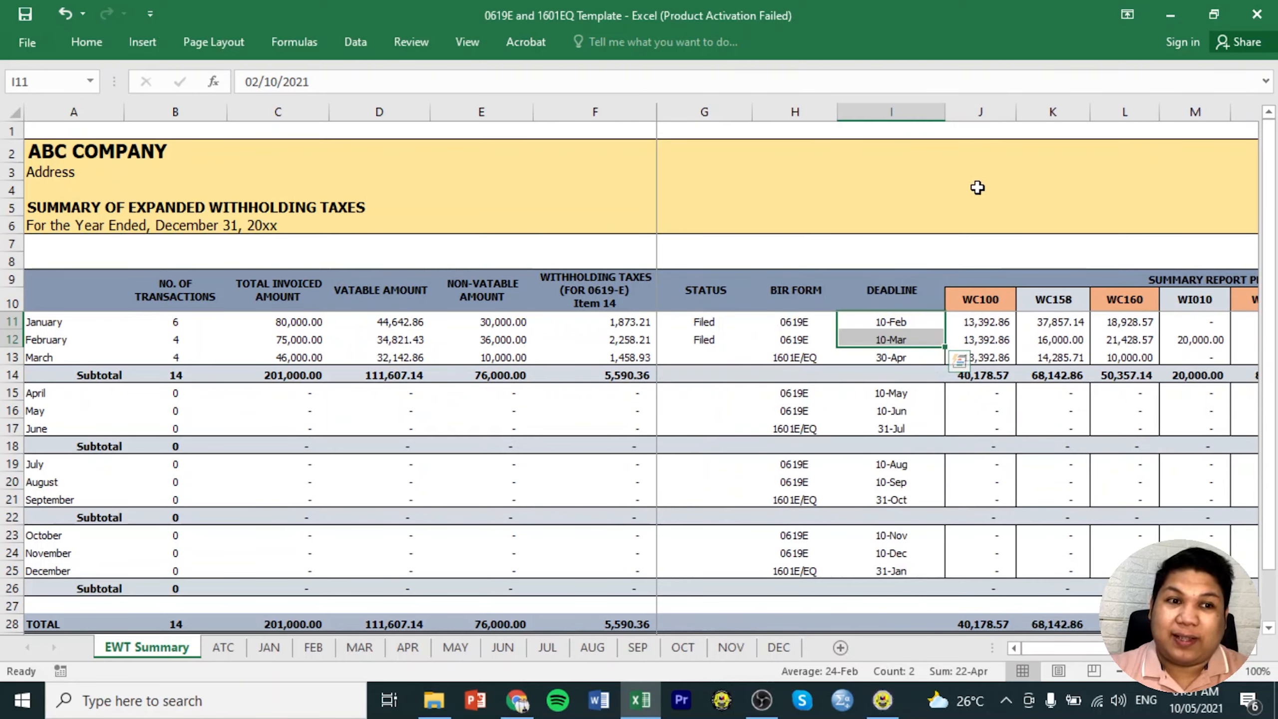
pyautogui.moveTo(980, 110); pyautogui.dragTo(1115, 111)
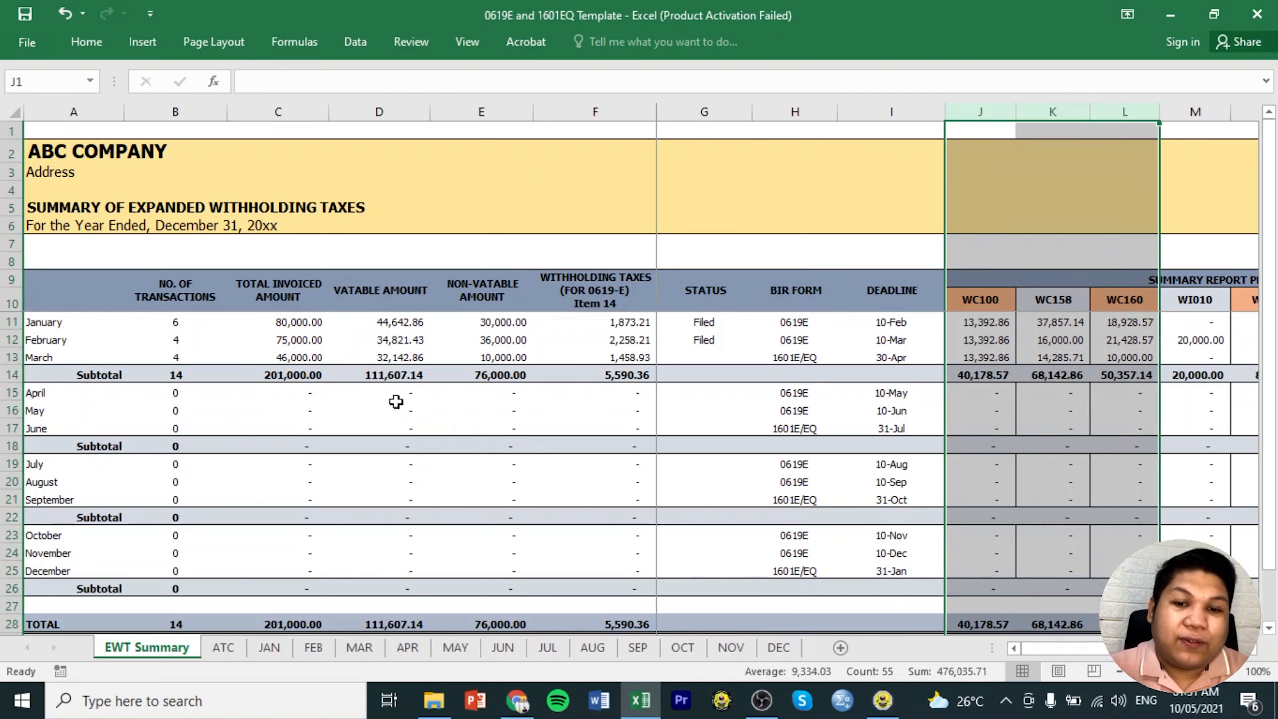
# Enter XYZ Company as the supplier's name for sequence number 5 on the MAR sheet.
pyautogui.click(354, 646)
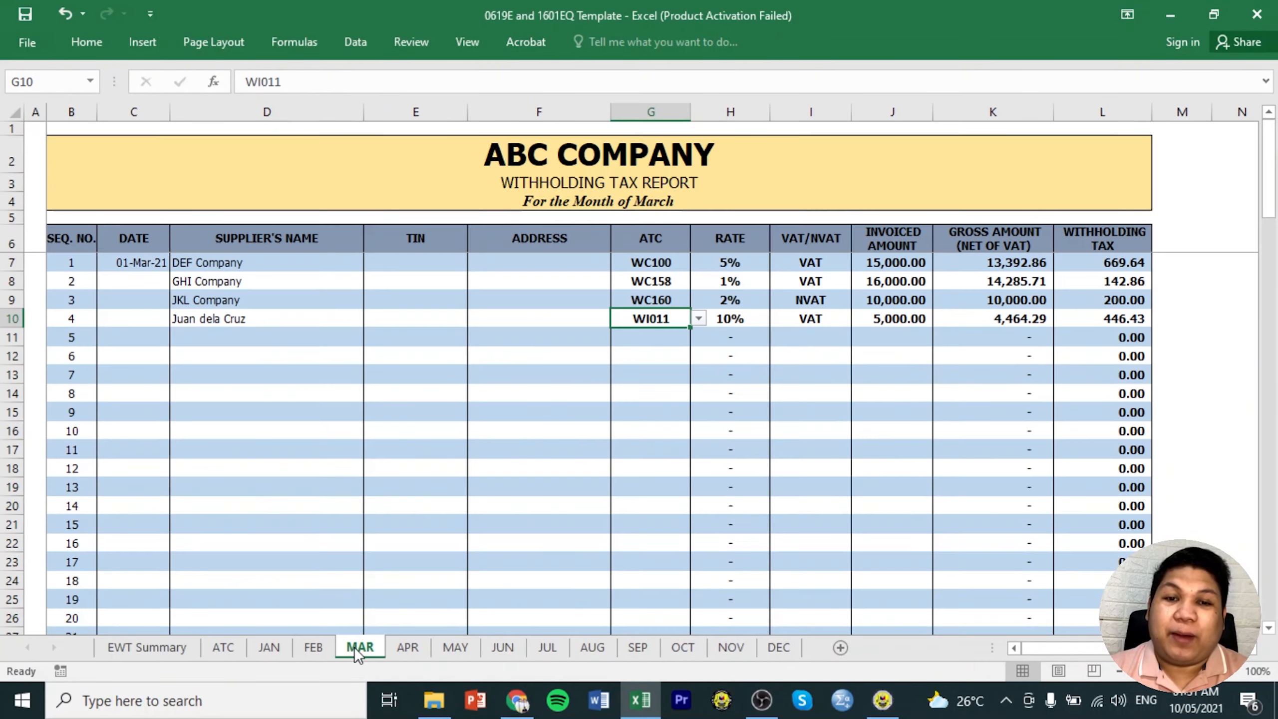
pyautogui.click(243, 339)
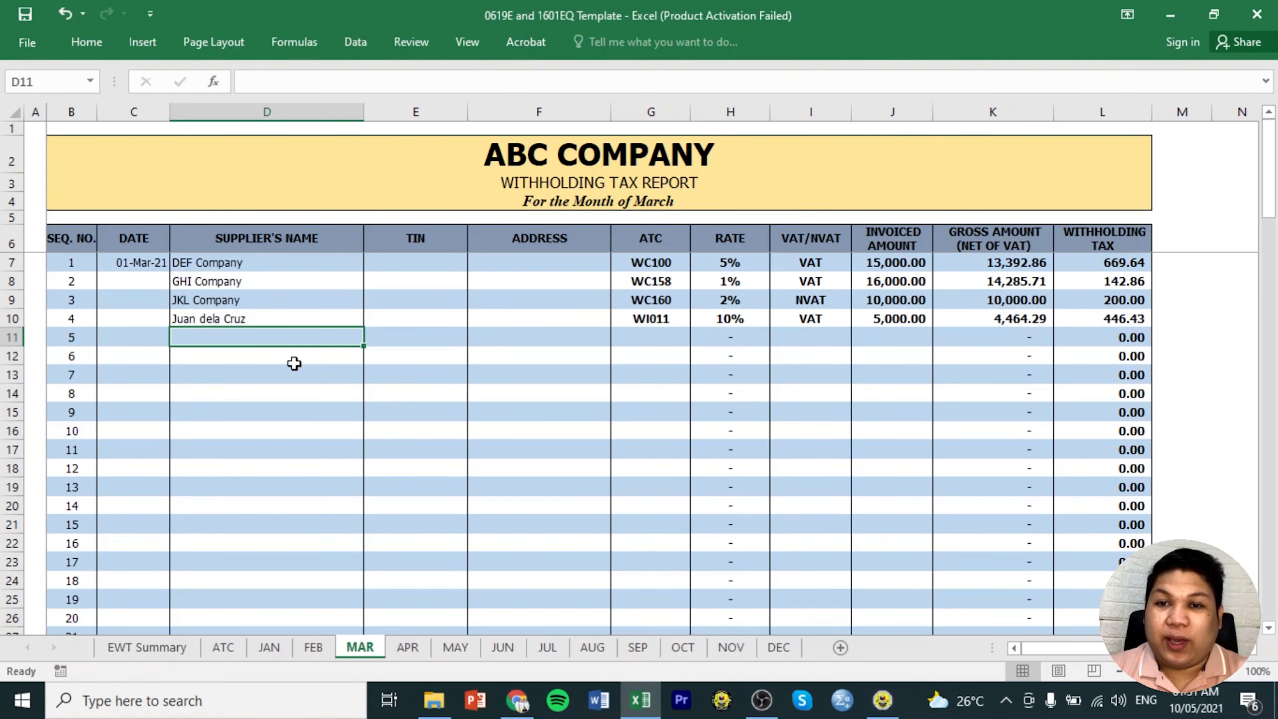
pyautogui.write('X')
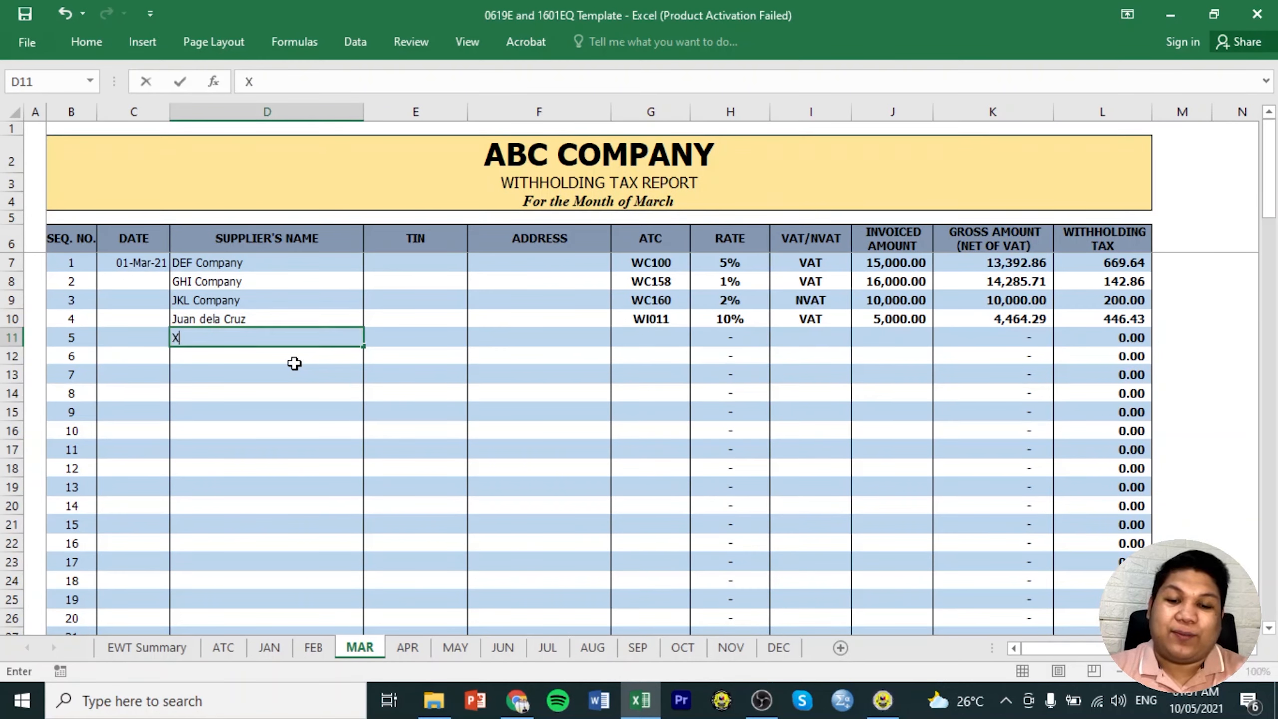
pyautogui.write('YZ COmpany')
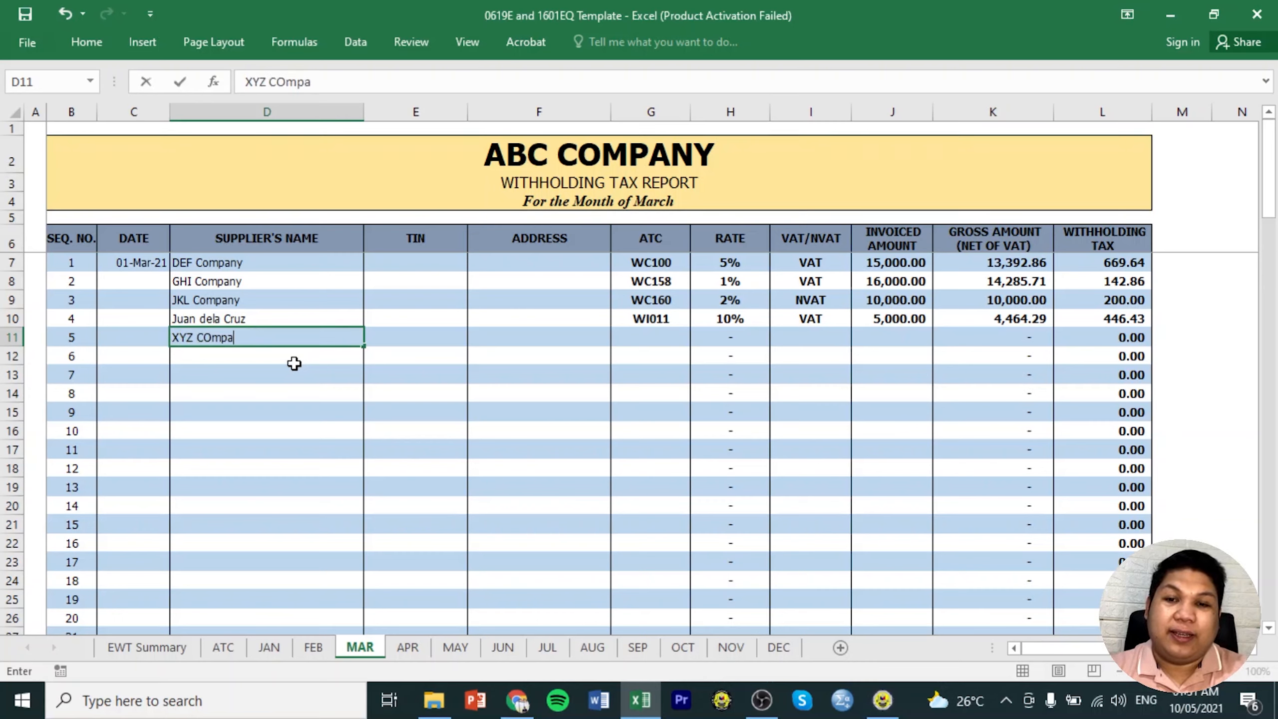
pyautogui.press('Tab')
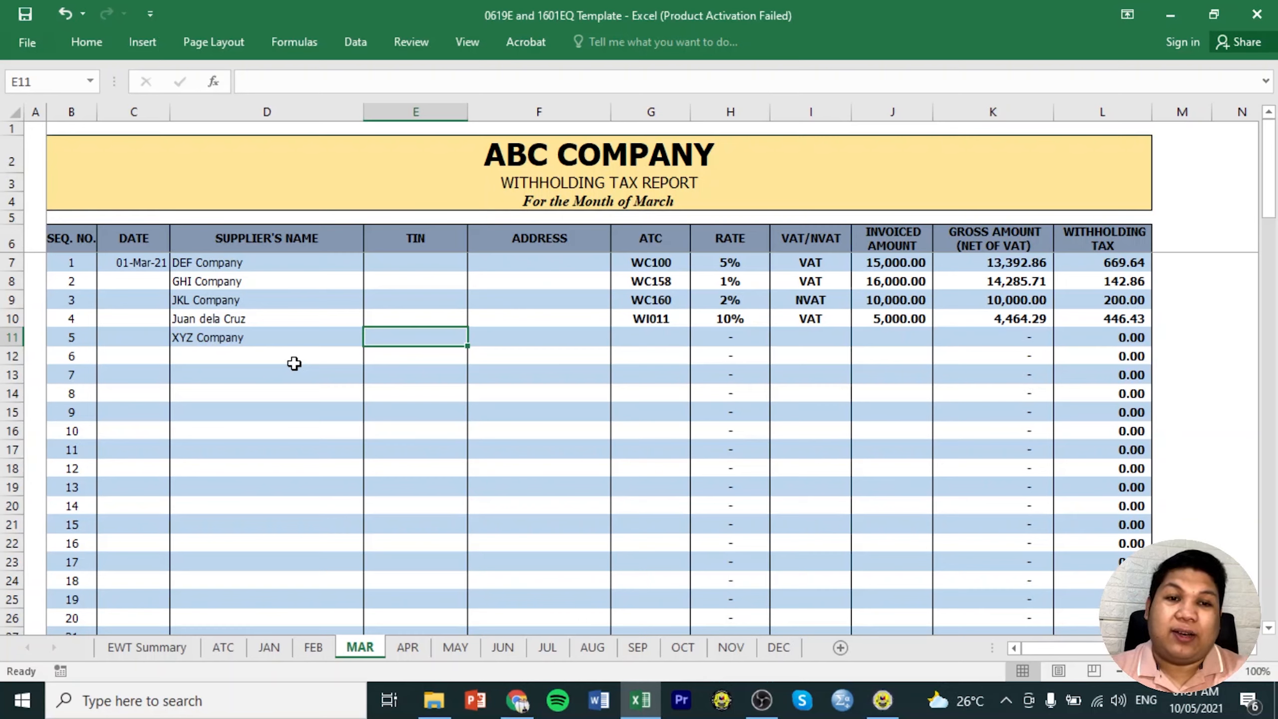
# Select WC160 as the ATC for XYZ Company in the sequence number 5 row.
pyautogui.press('Right')
pyautogui.press('Right')
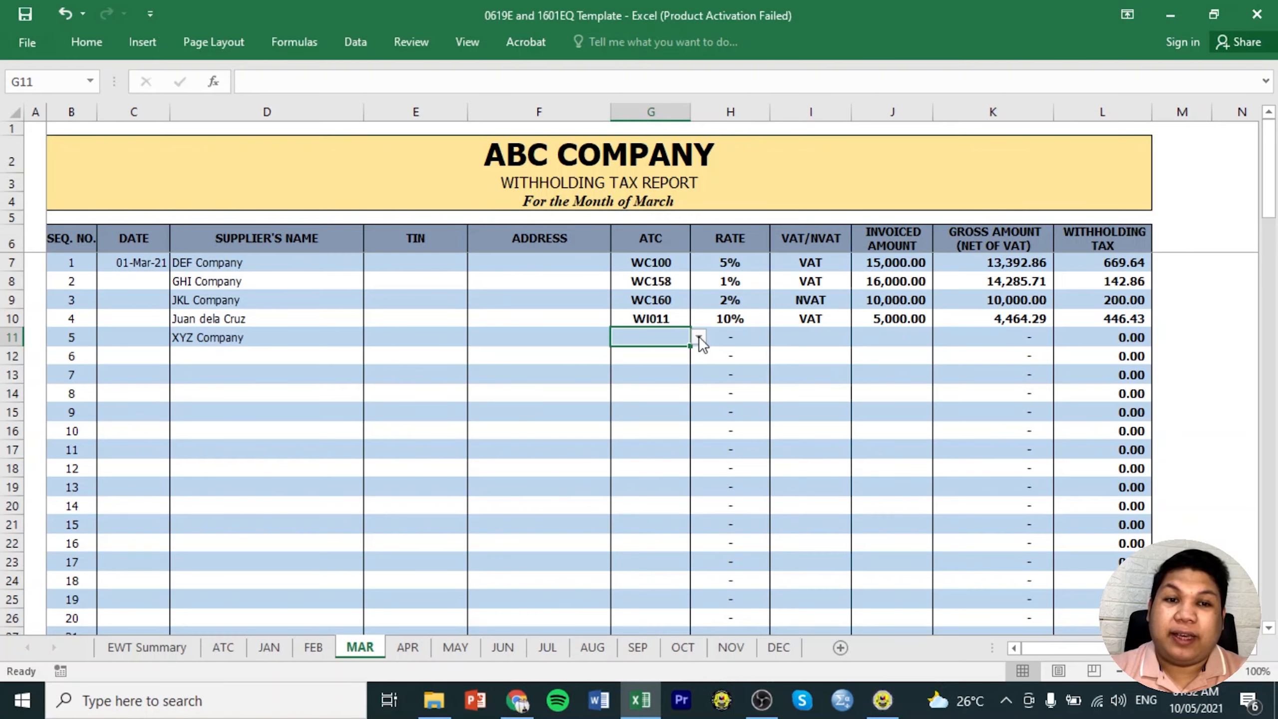
pyautogui.click(699, 336)
pyautogui.click(700, 354)
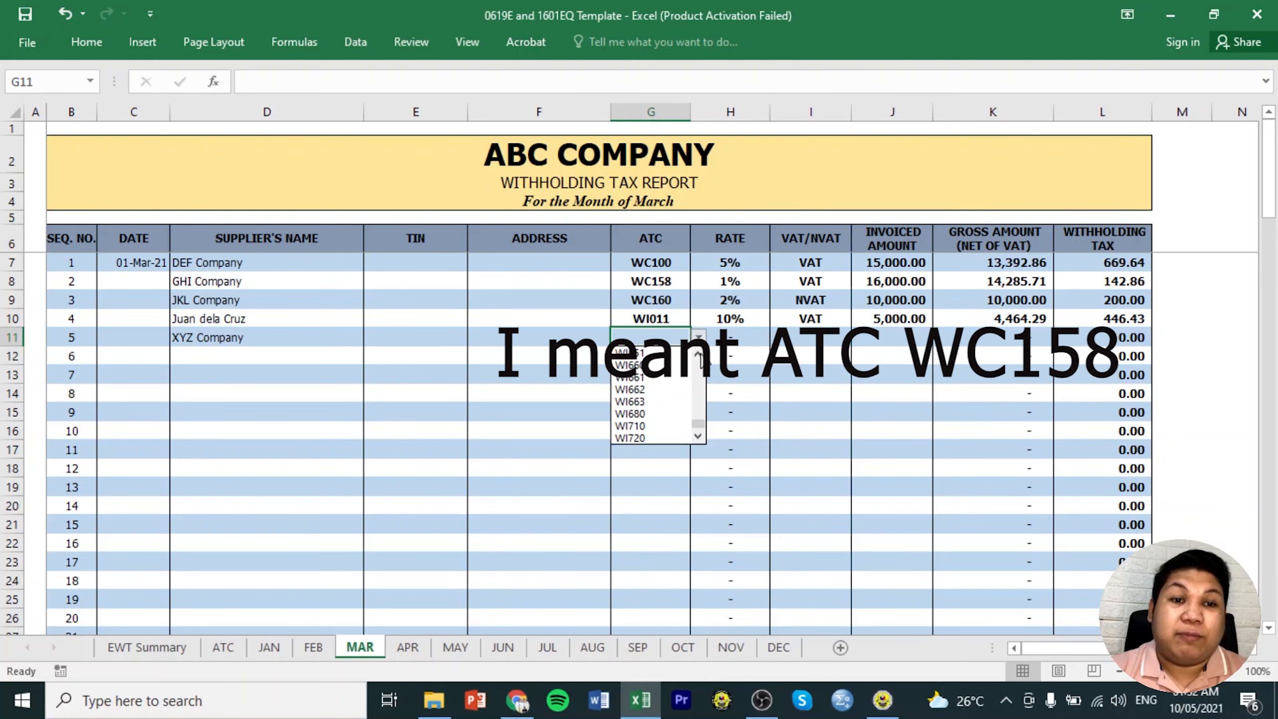
pyautogui.click(700, 354)
pyautogui.click(700, 354)
pyautogui.click(701, 354)
pyautogui.click(700, 354)
pyautogui.click(700, 354)
pyautogui.click(701, 355)
pyautogui.click(700, 355)
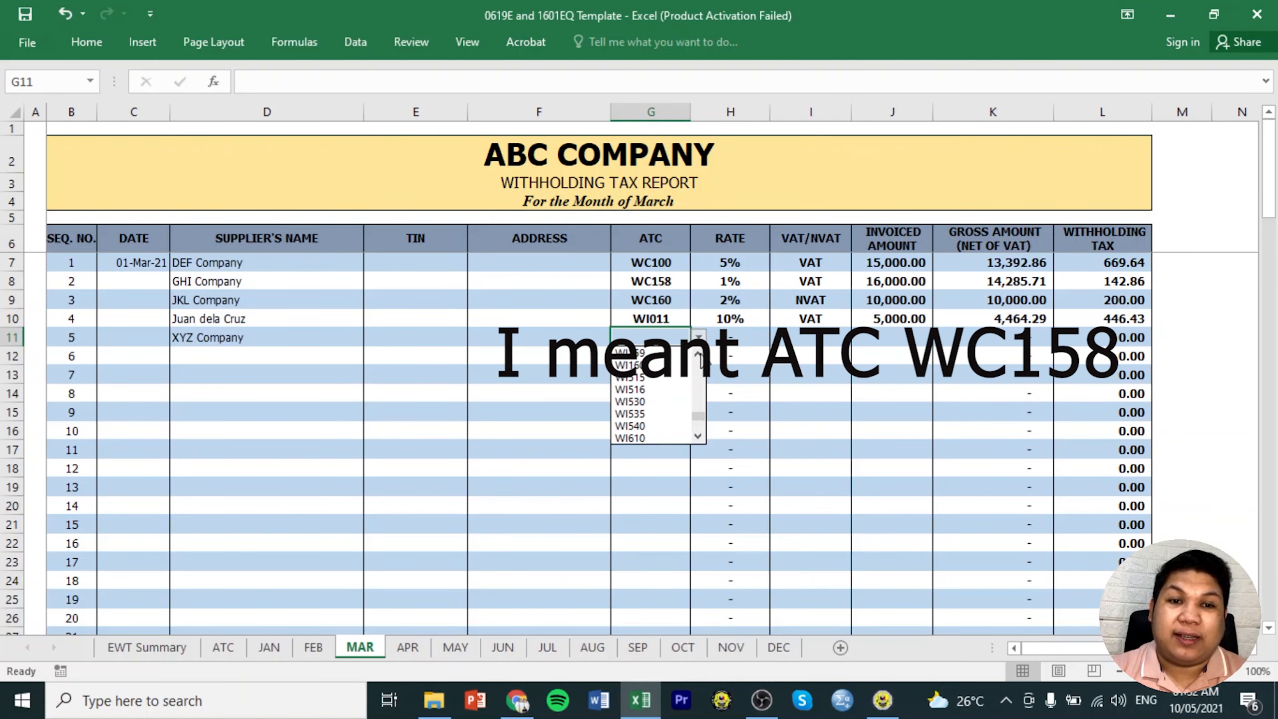
pyautogui.click(700, 355)
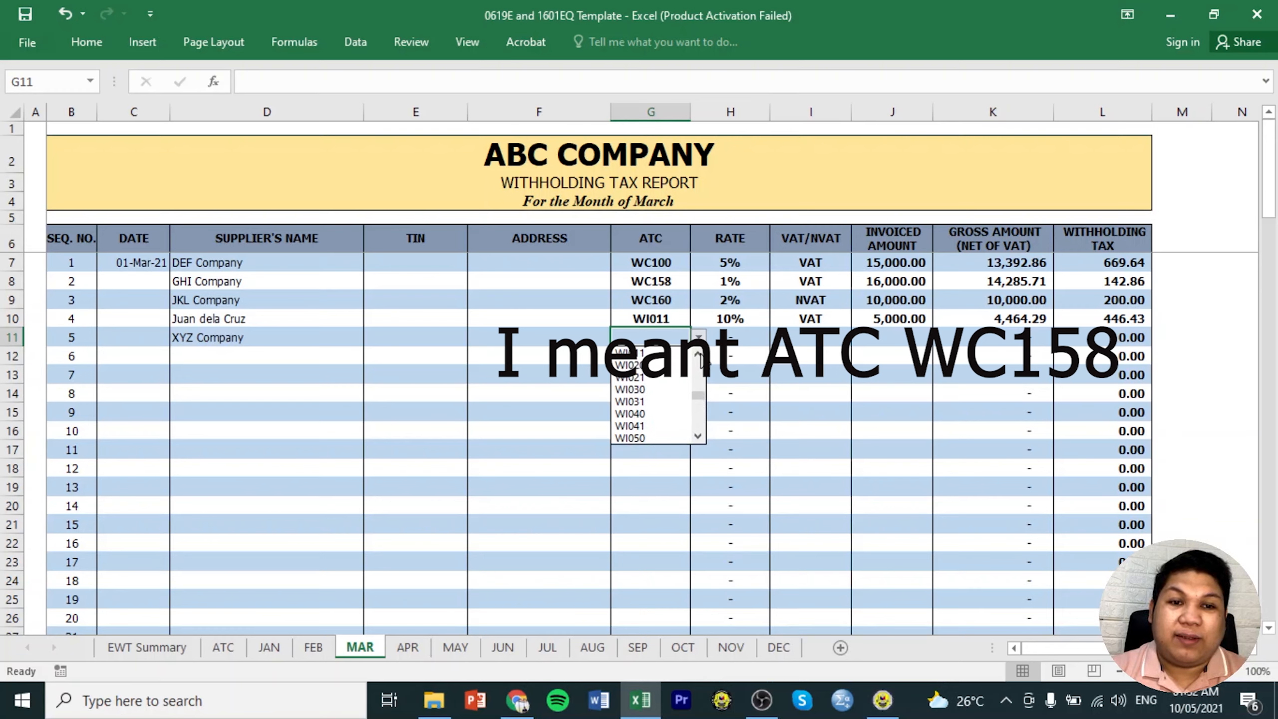
pyautogui.click(701, 354)
pyautogui.click(700, 354)
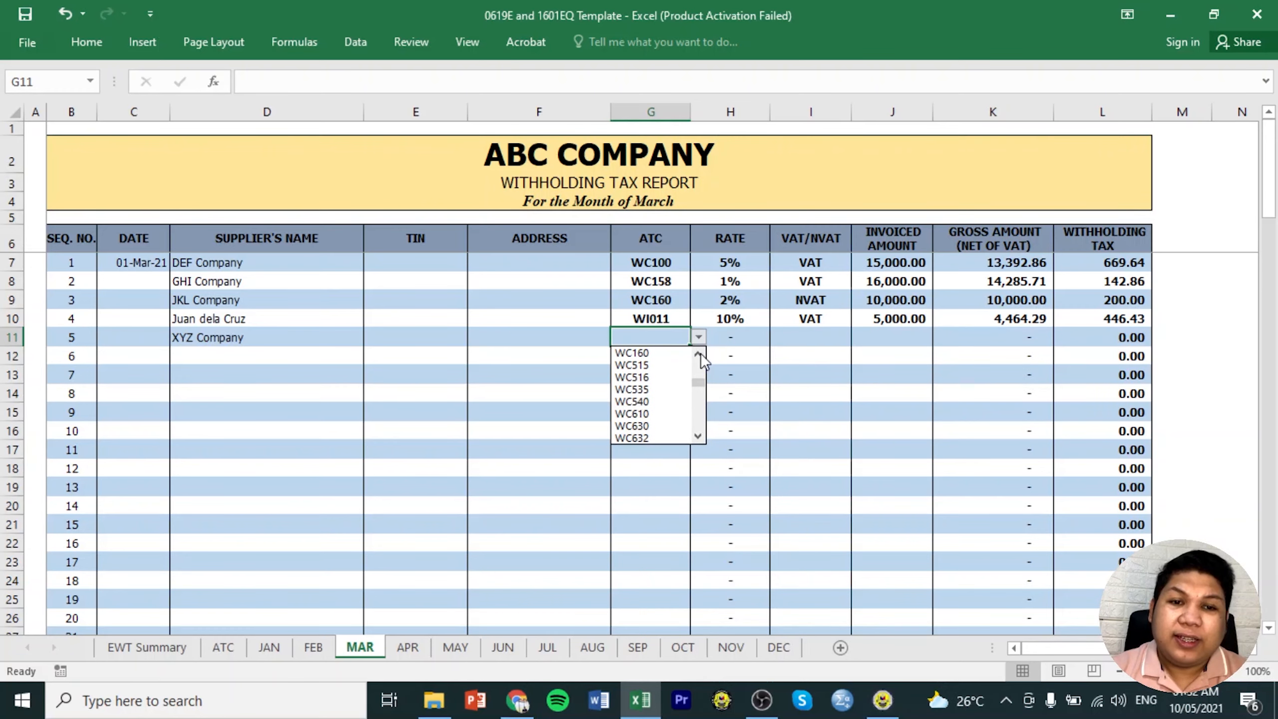
pyautogui.click(701, 354)
pyautogui.click(701, 354)
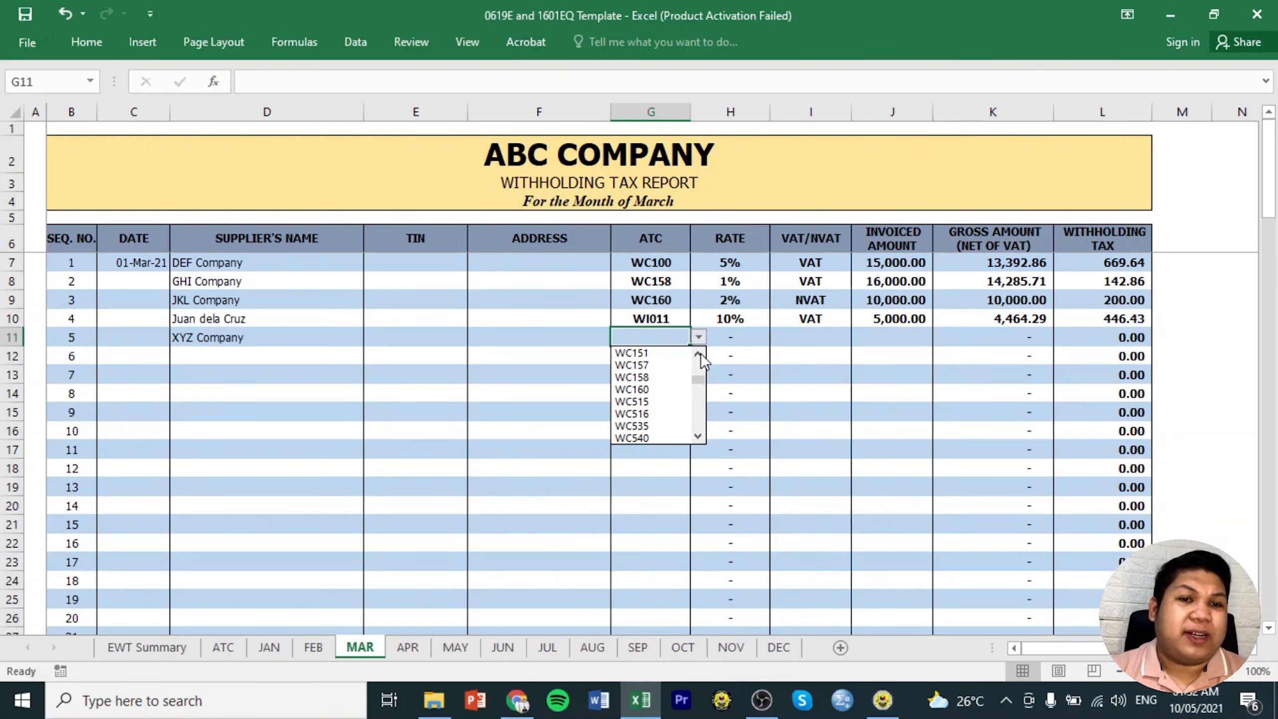
pyautogui.click(674, 390)
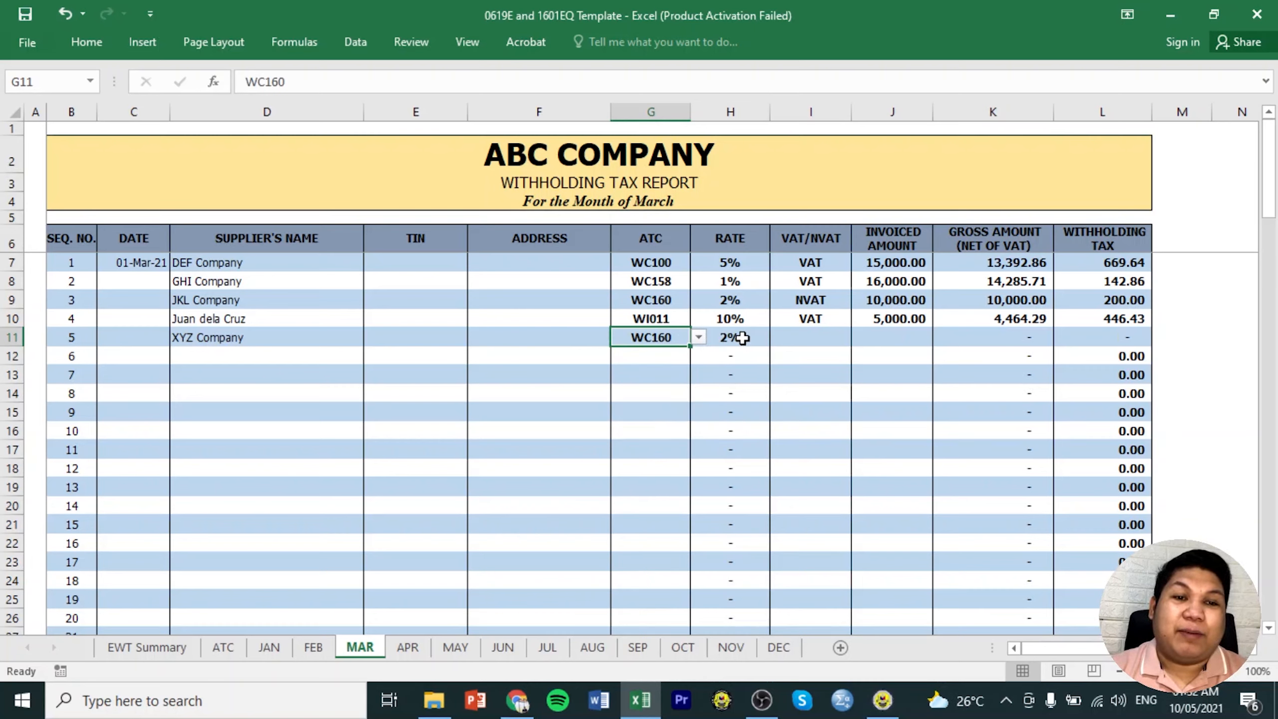
# Change XYZ Company's ATC to WC010 and reset it to the blank option.
pyautogui.click(697, 337)
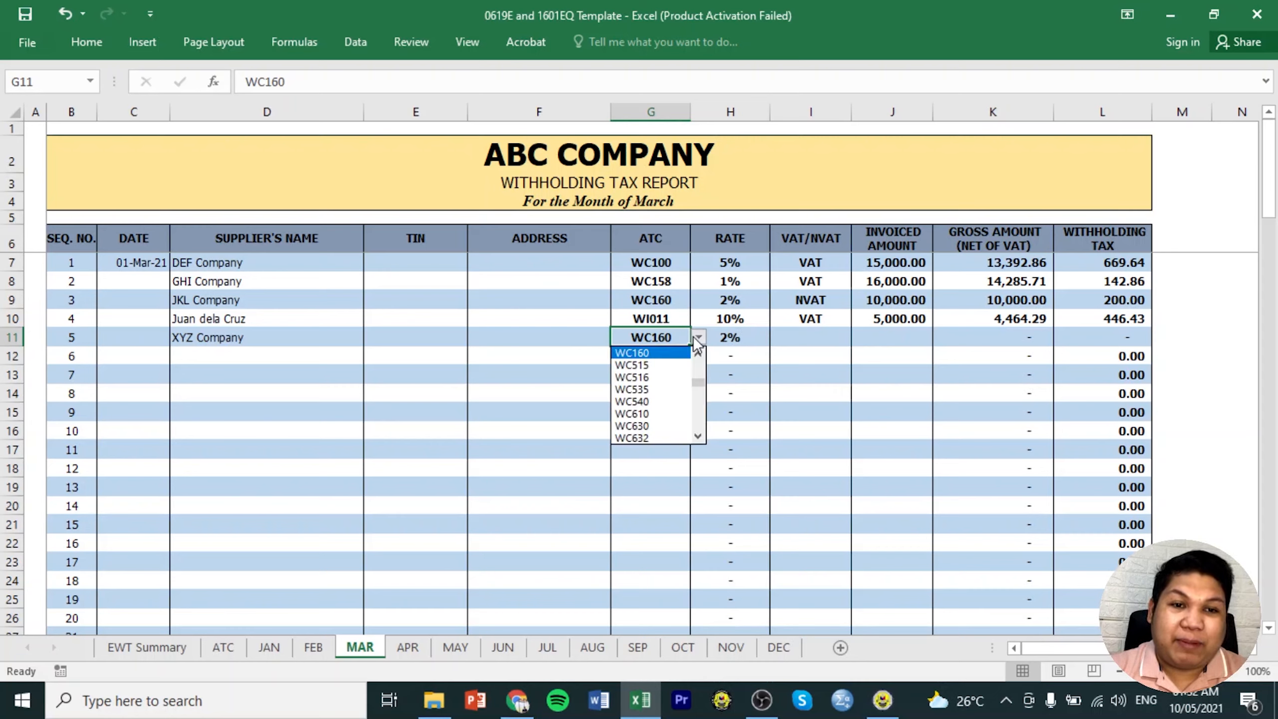
pyautogui.moveTo(695, 381); pyautogui.dragTo(697, 355)
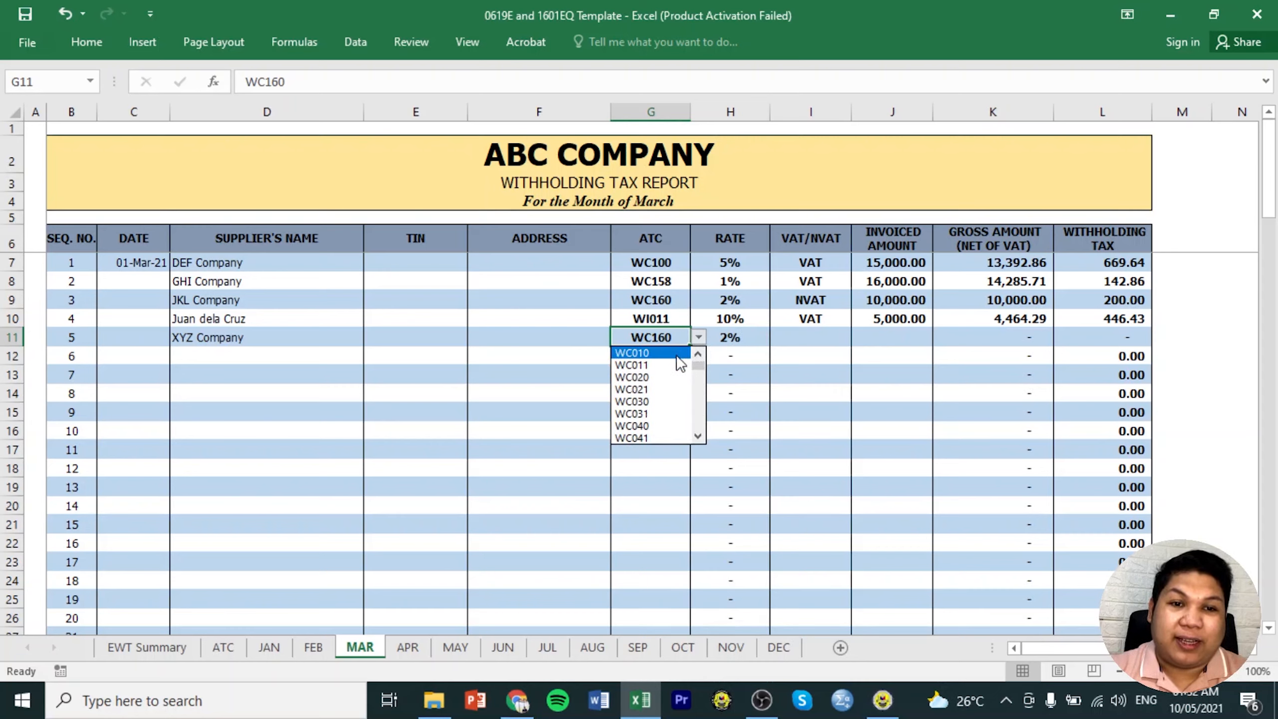
pyautogui.click(687, 352)
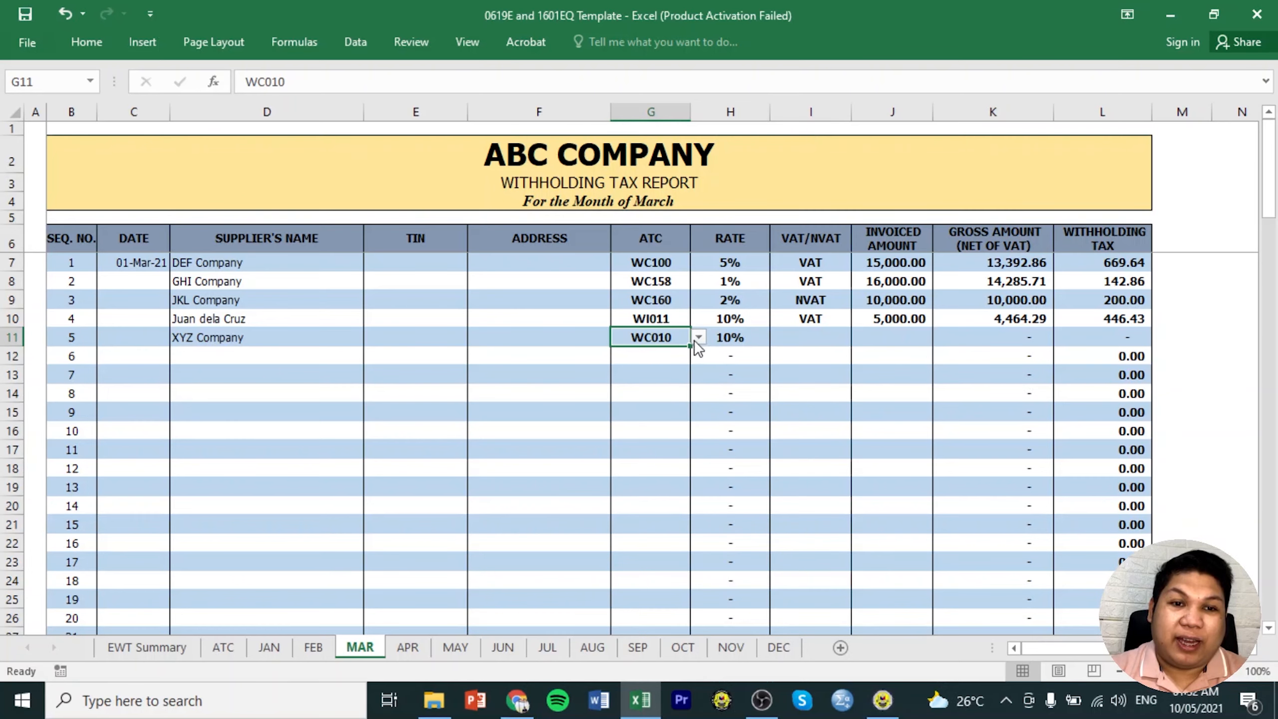
pyautogui.click(697, 338)
pyautogui.moveTo(700, 370); pyautogui.dragTo(698, 431)
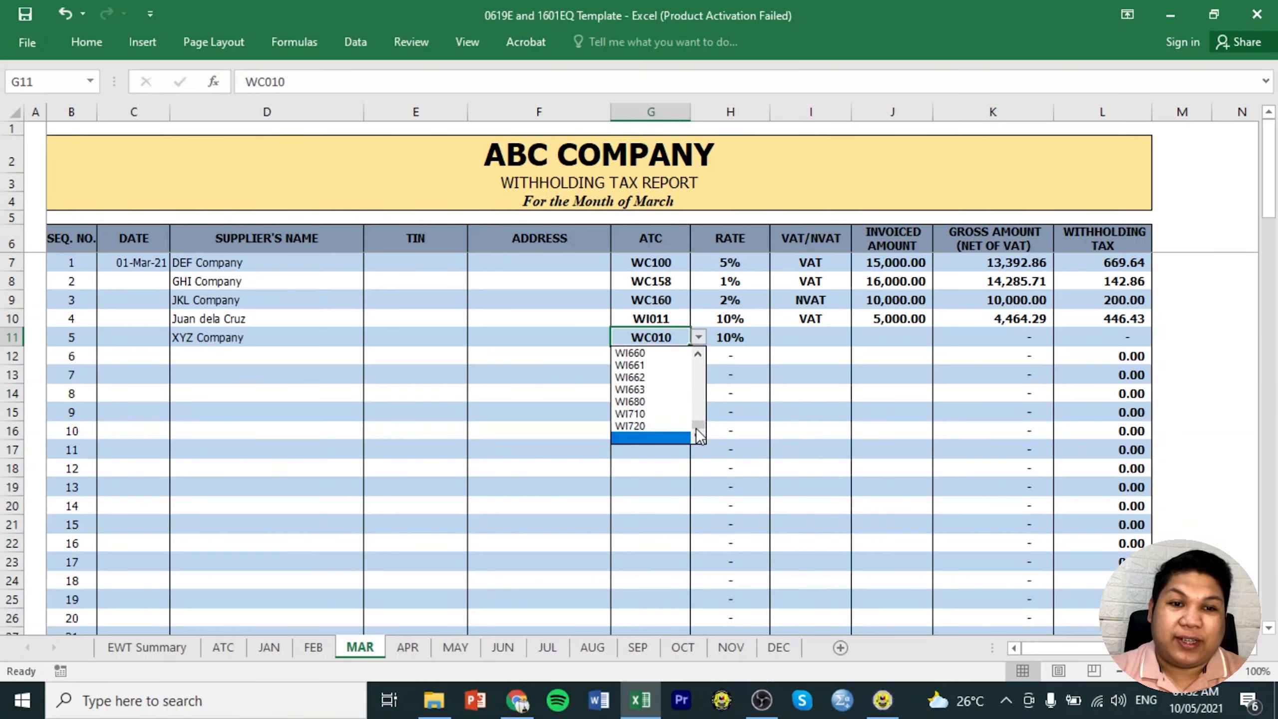
pyautogui.click(683, 438)
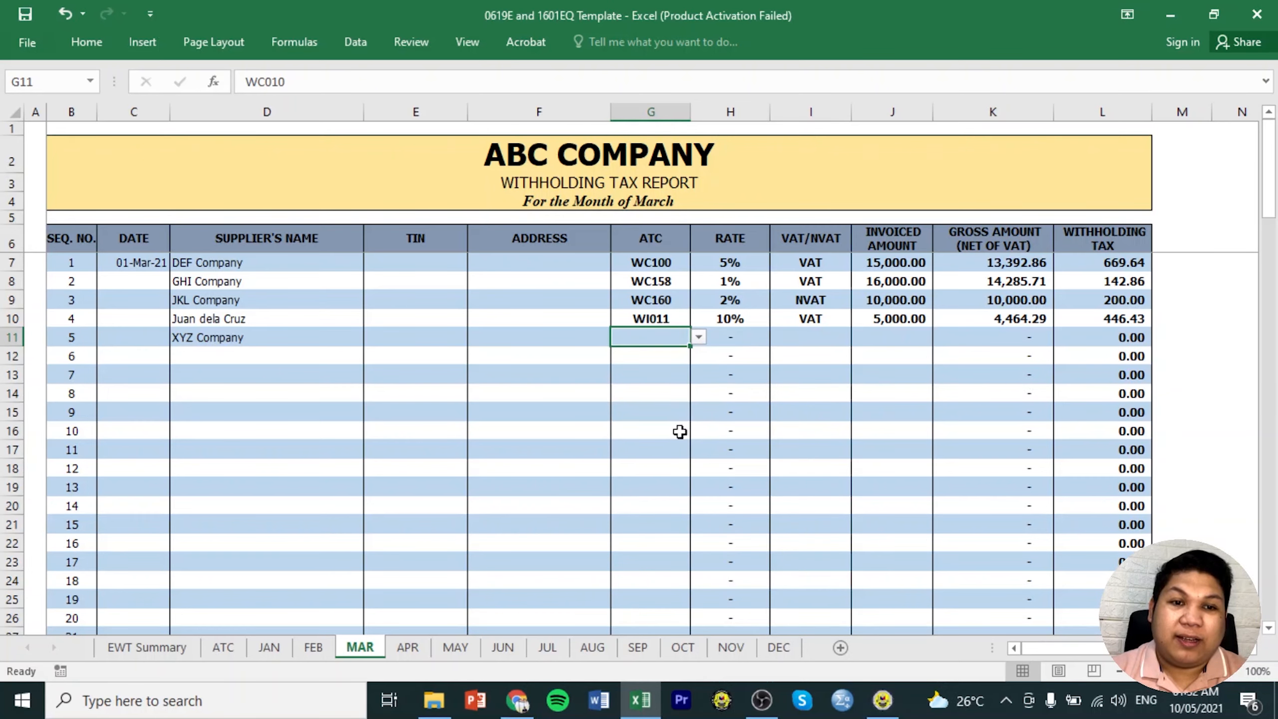
# Try WC030 as XYZ Company's ATC and replace it with WC160.
pyautogui.click(700, 336)
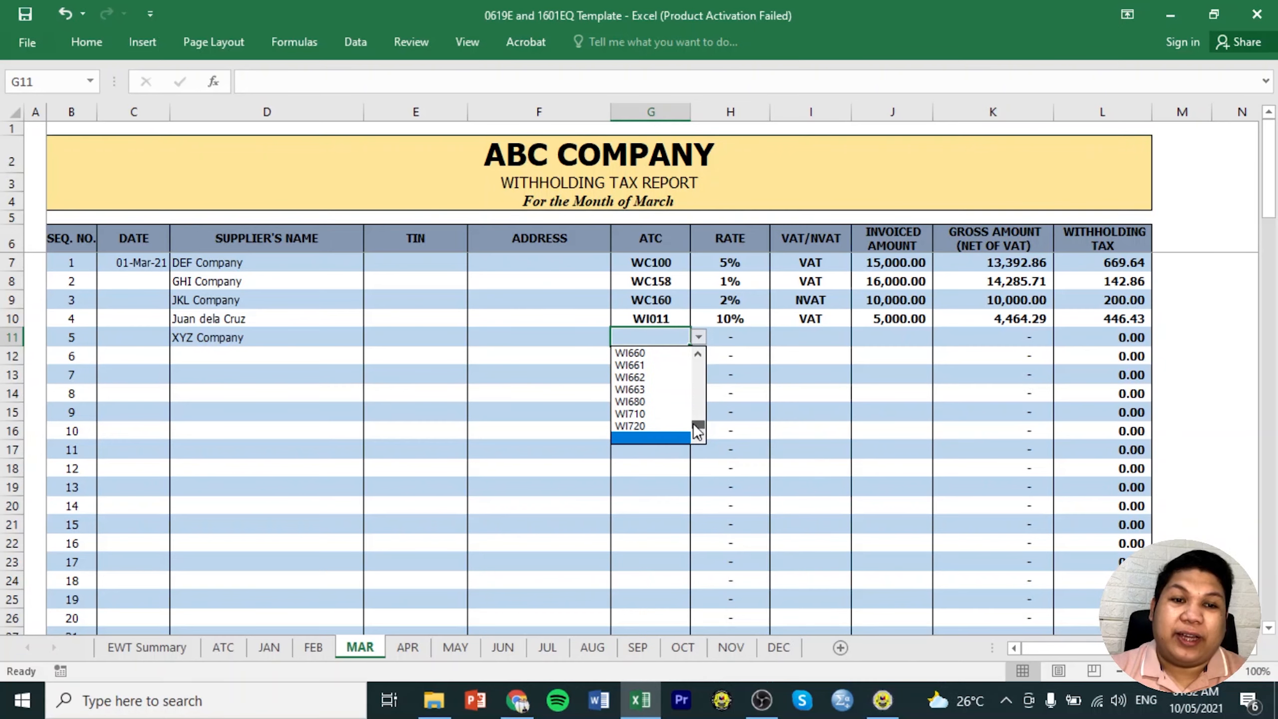
pyautogui.moveTo(697, 428); pyautogui.dragTo(693, 340)
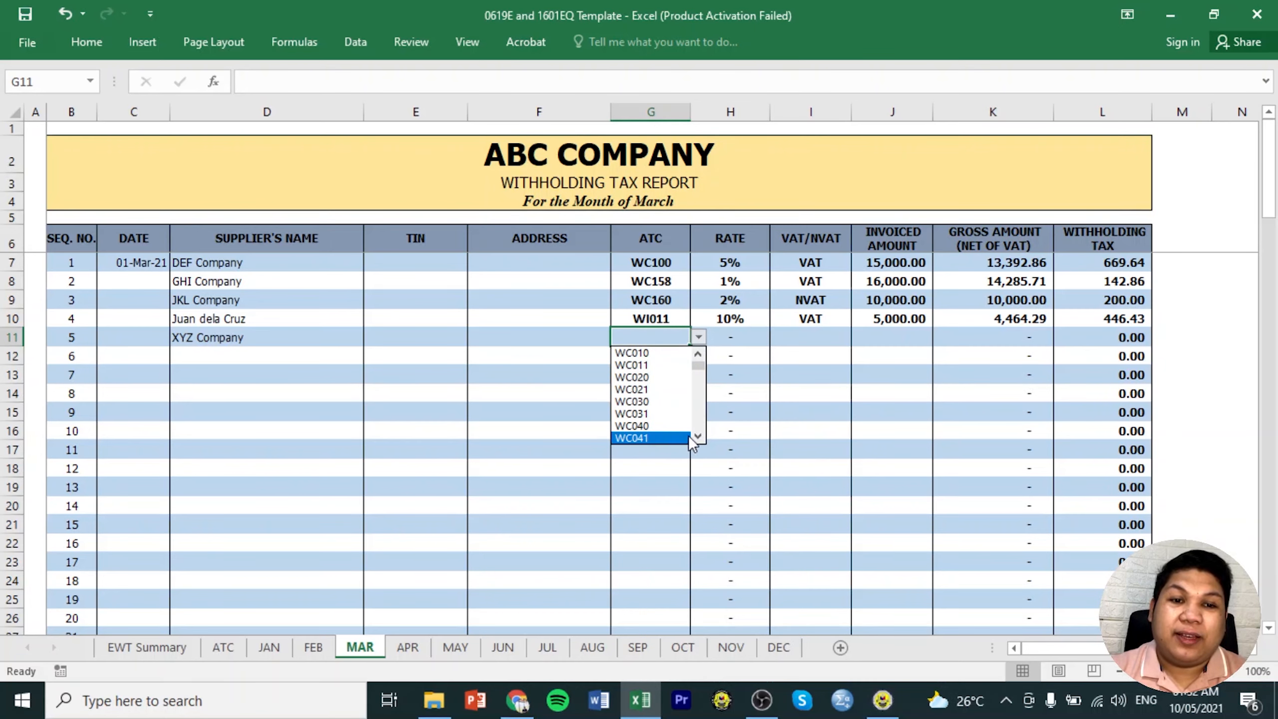
pyautogui.click(666, 399)
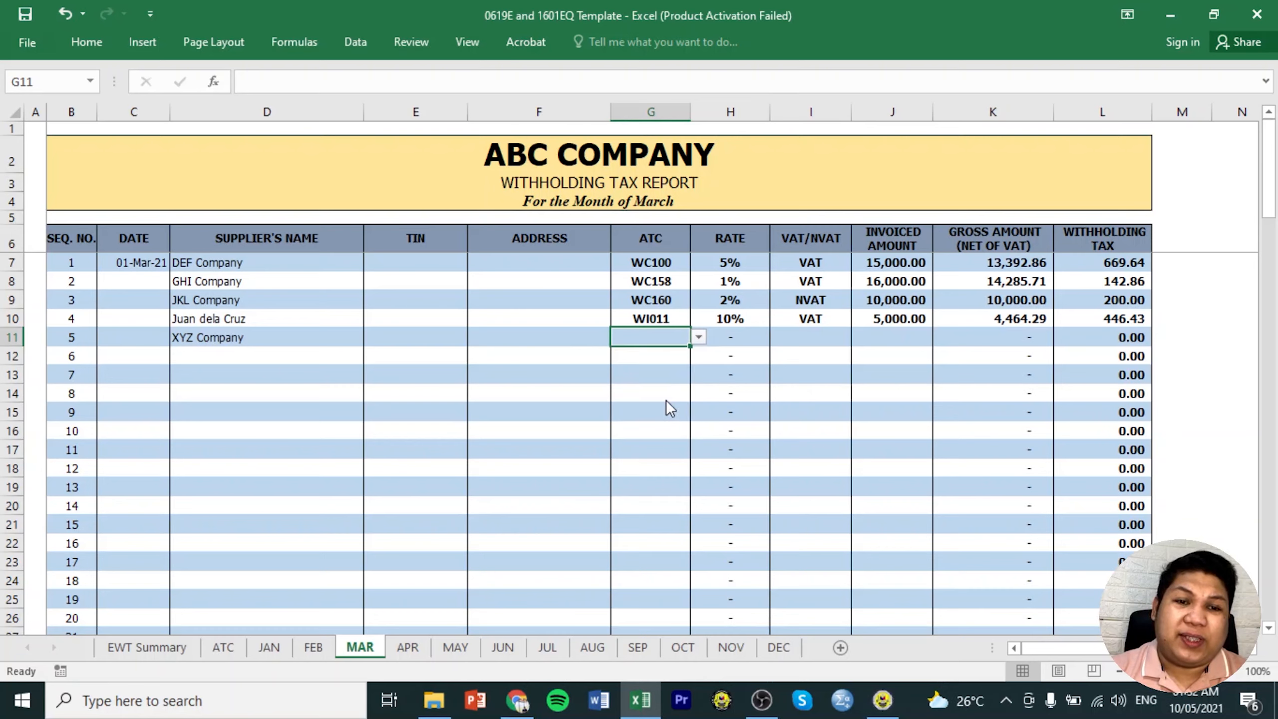
pyautogui.click(698, 337)
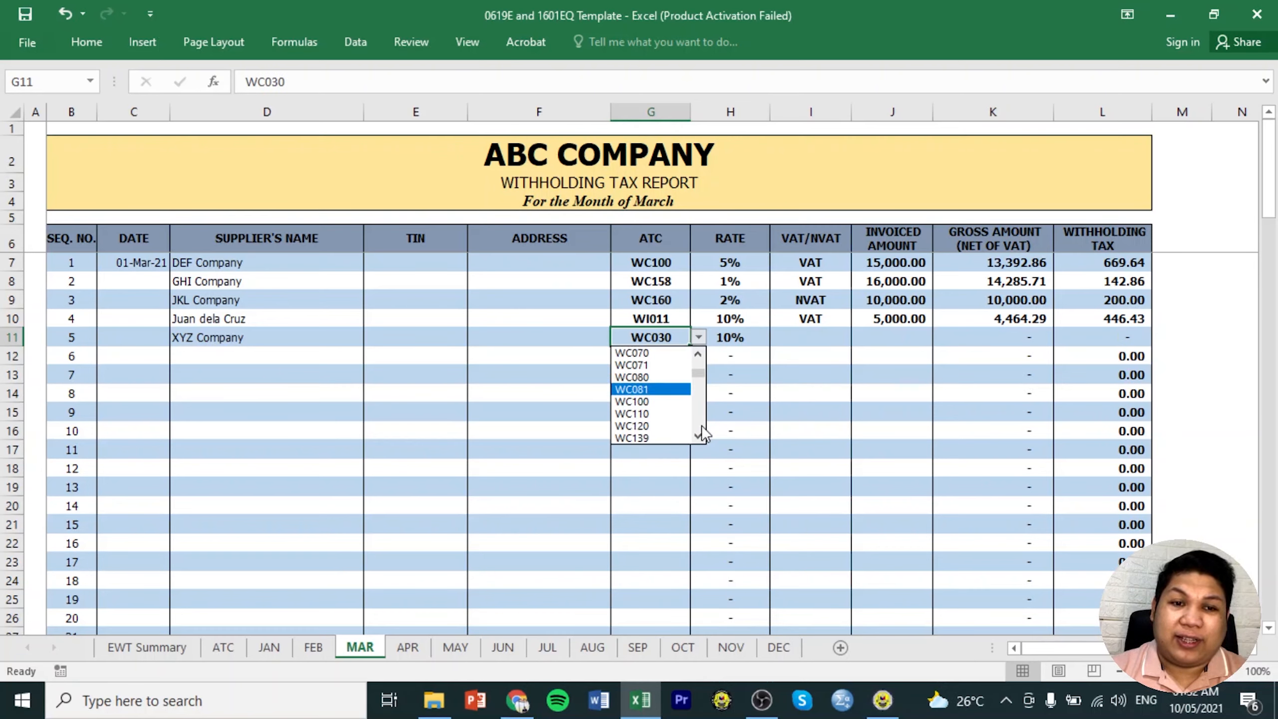
pyautogui.scroll(-3, 699, 435)
pyautogui.scroll(-3, 699, 434)
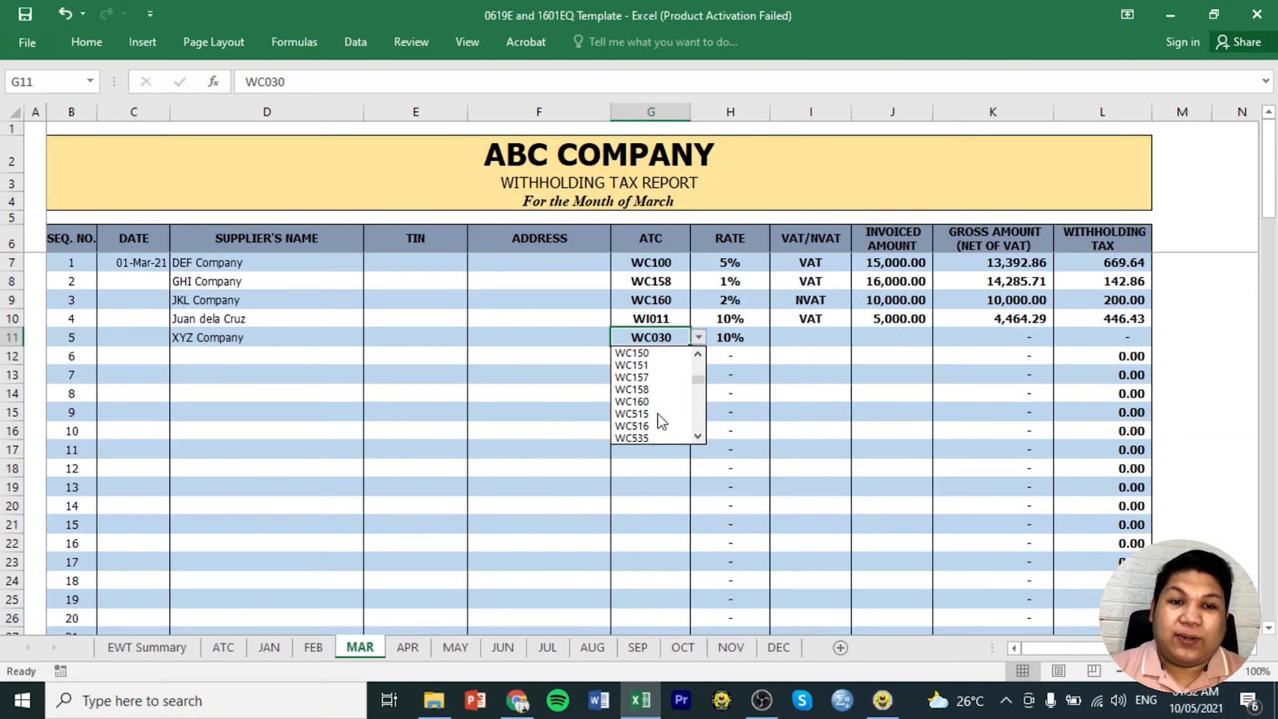
pyautogui.click(653, 402)
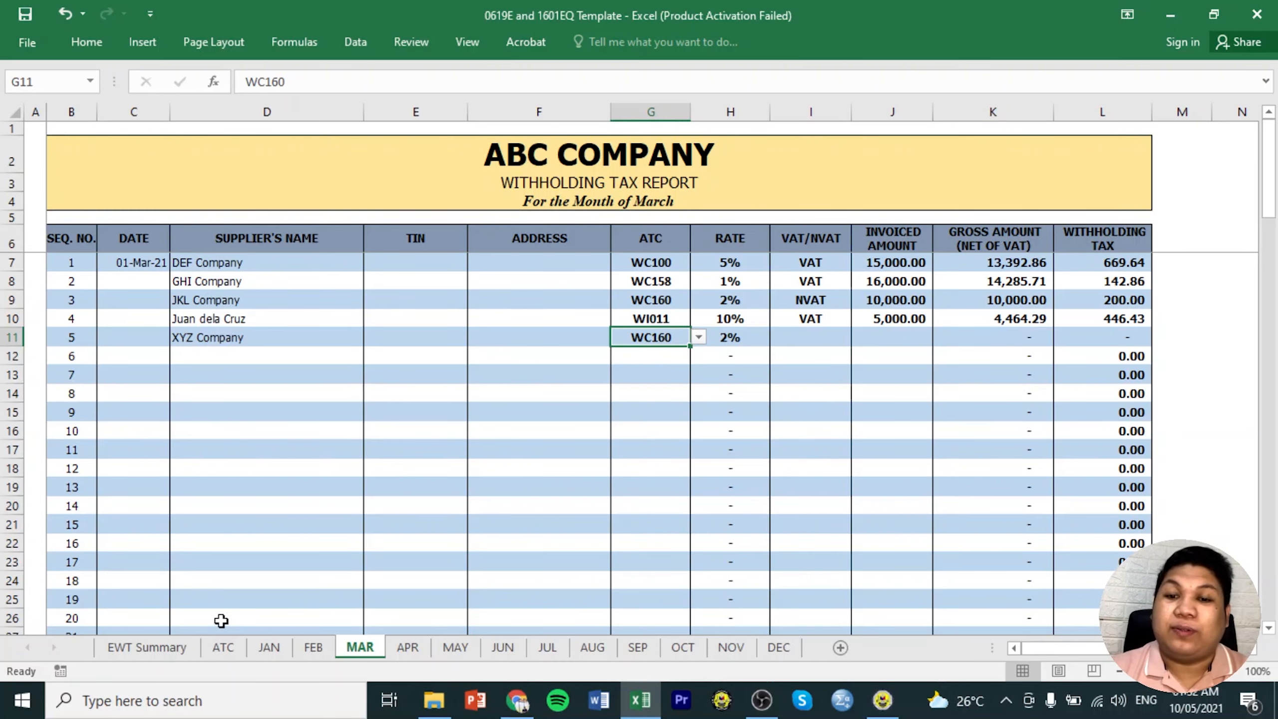
# Look up WC160 on the ATC sheet and examine its description, tax rate, and individual and corporate codes.
pyautogui.click(230, 647)
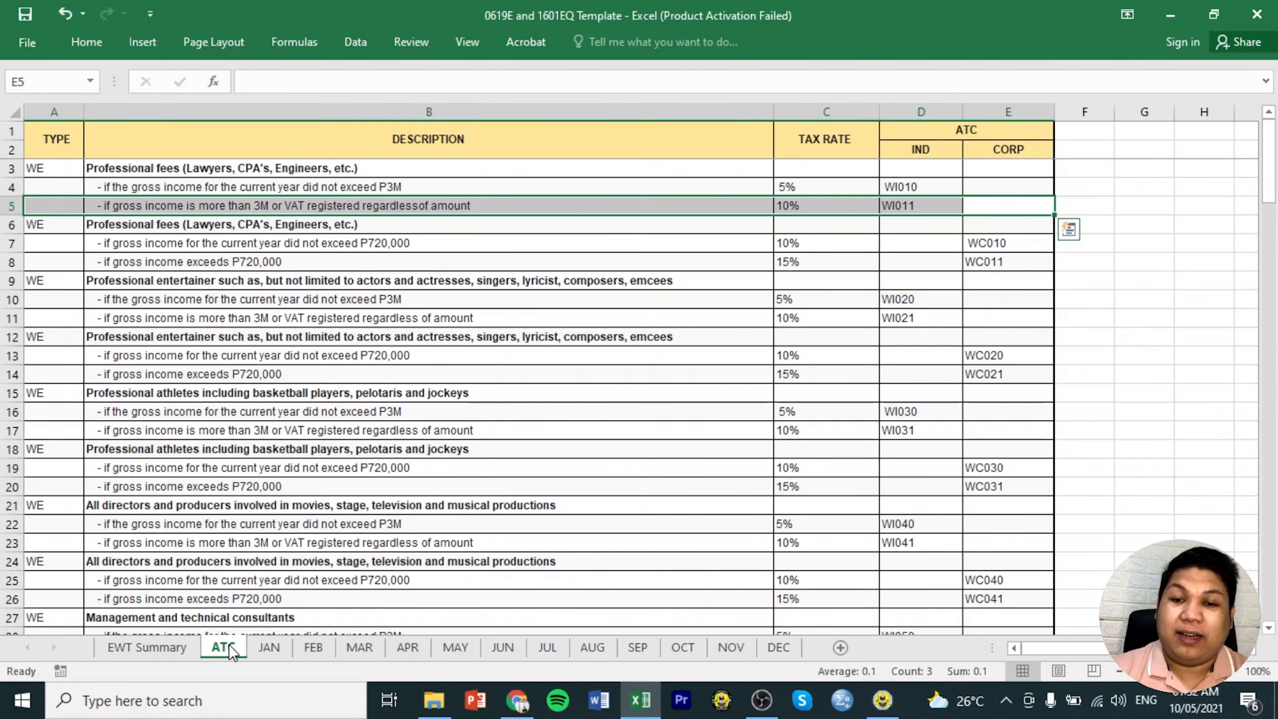
pyautogui.click(831, 245)
pyautogui.click(902, 181)
pyautogui.scroll(-2, 898, 353)
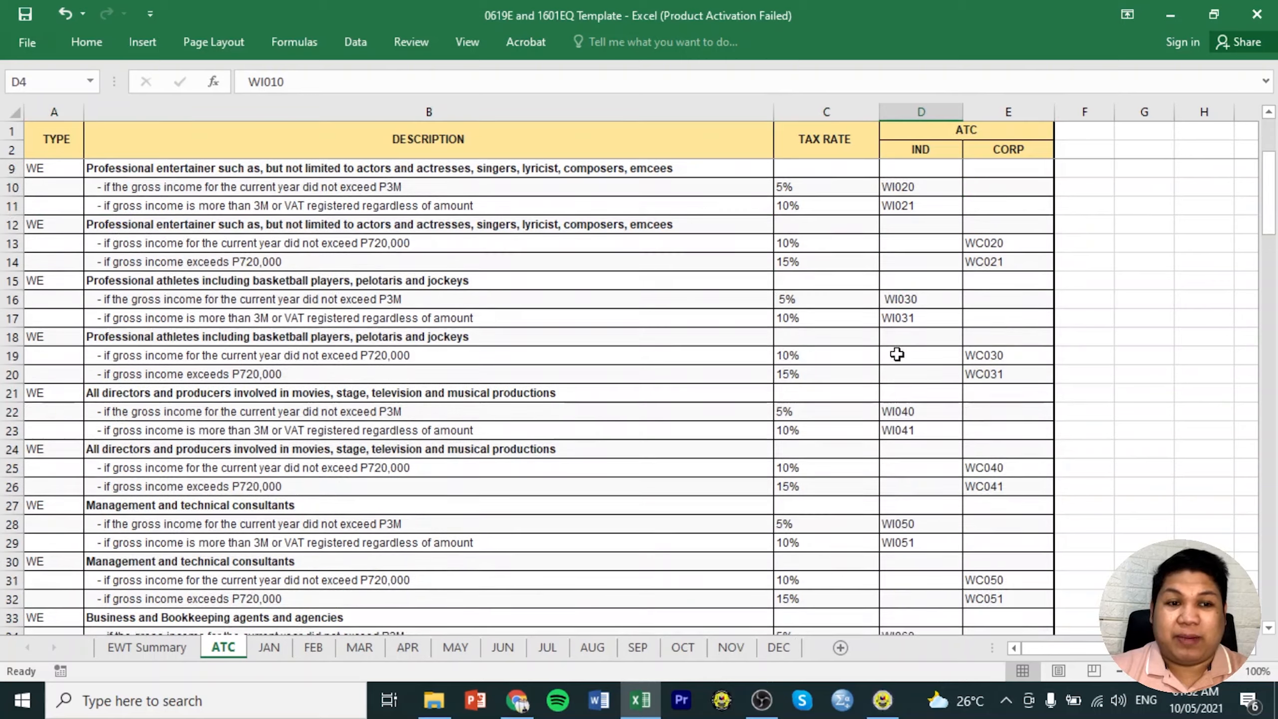
pyautogui.scroll(2, 916, 342)
pyautogui.scroll(-20, 929, 330)
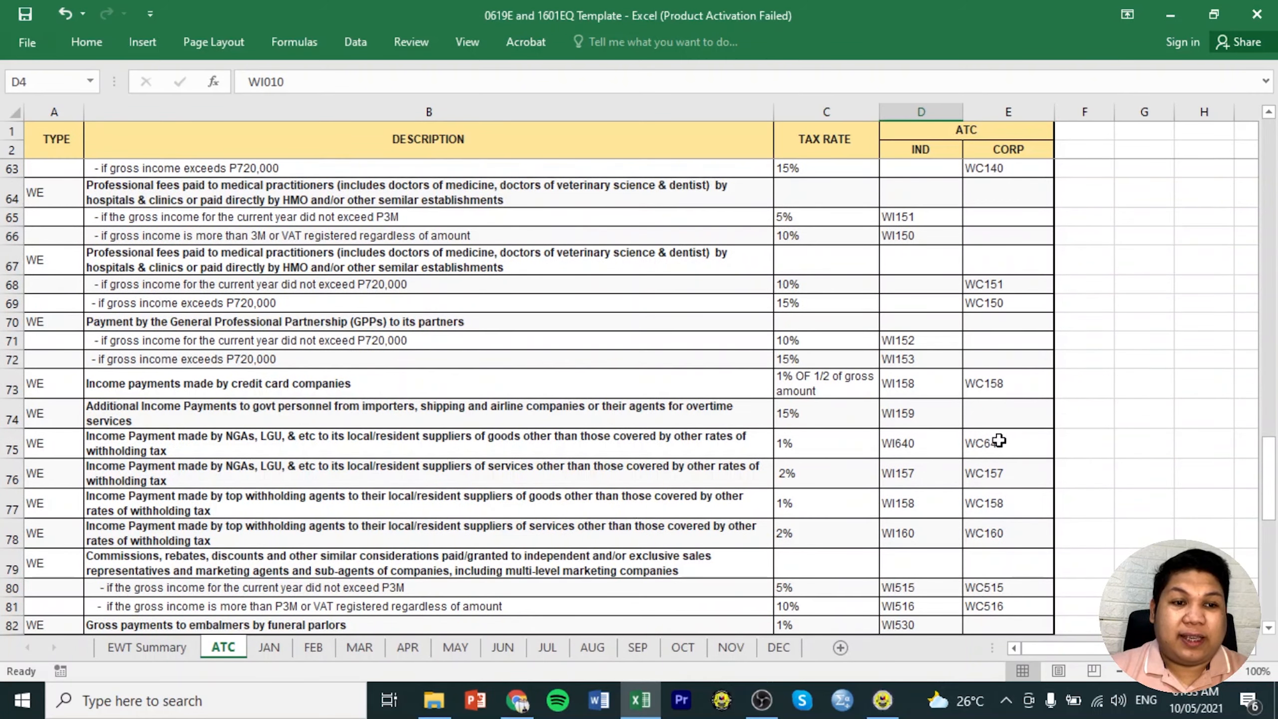
pyautogui.moveTo(994, 525); pyautogui.dragTo(144, 540)
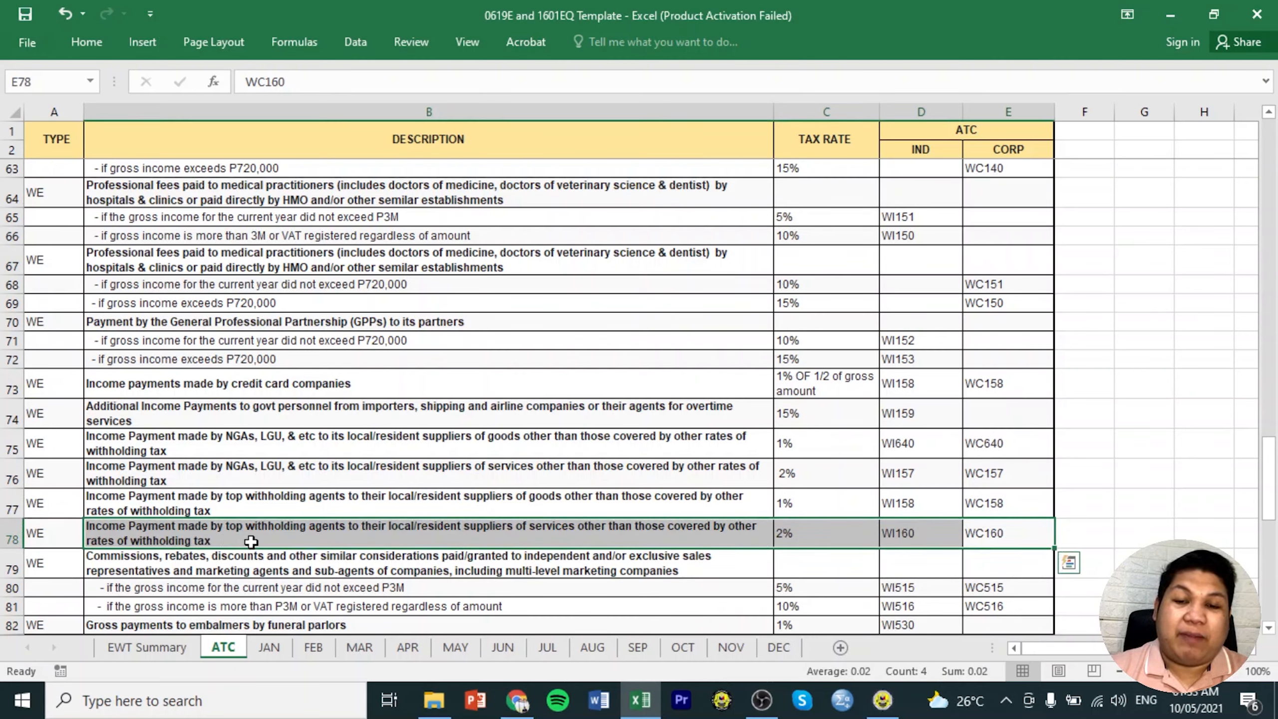
pyautogui.click(311, 531)
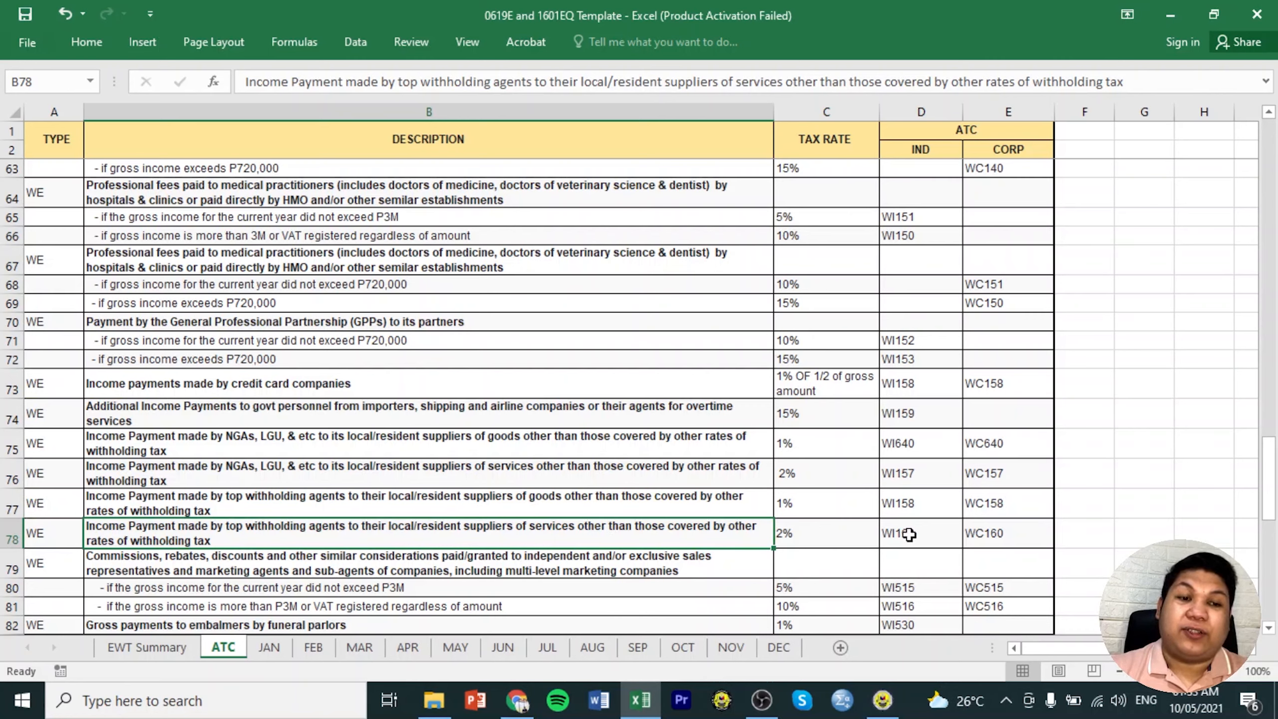
pyautogui.click(923, 529)
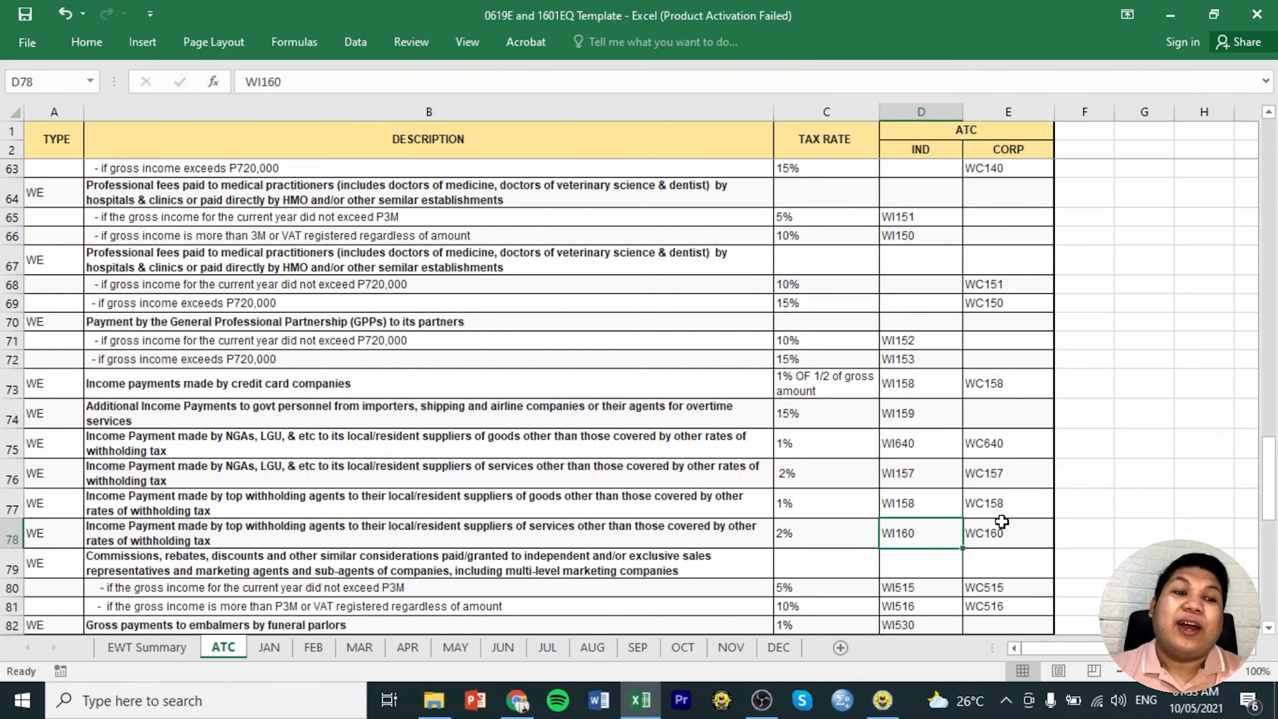
pyautogui.click(1004, 537)
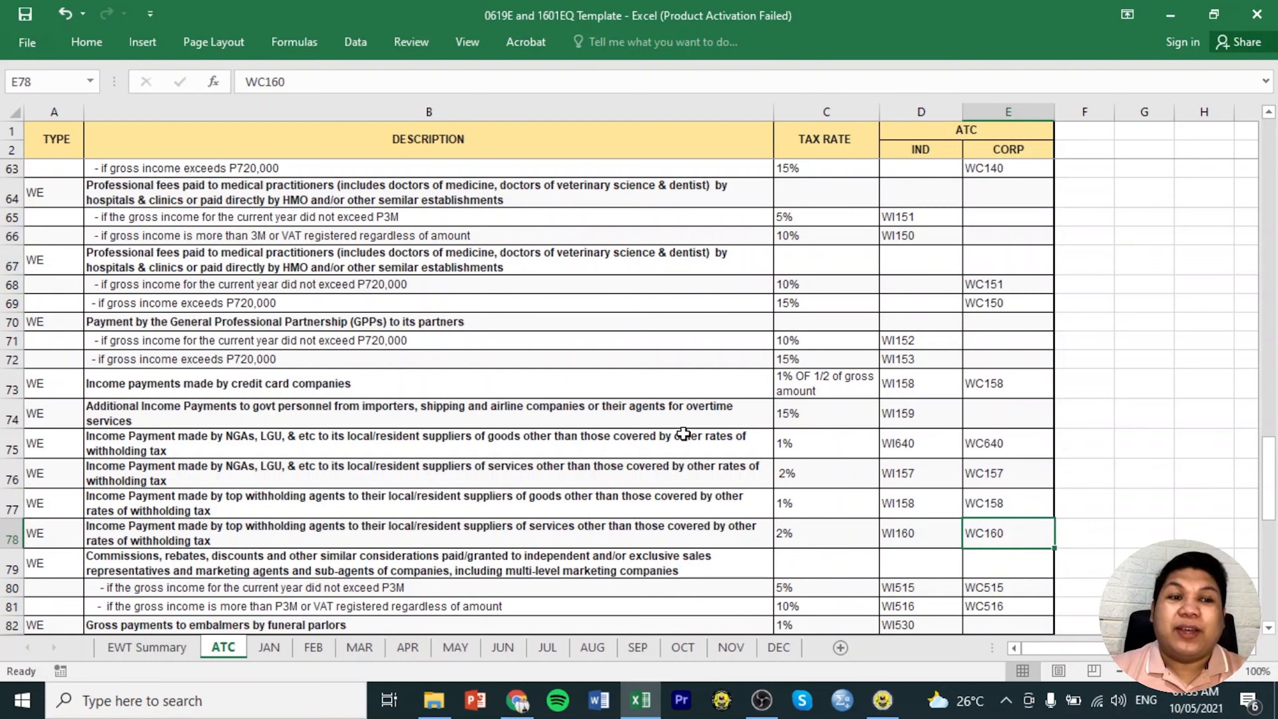
# Set XYZ Company's ATC to WC158 on the MAR sheet and check that code's row on the ATC sheet.
pyautogui.click(359, 648)
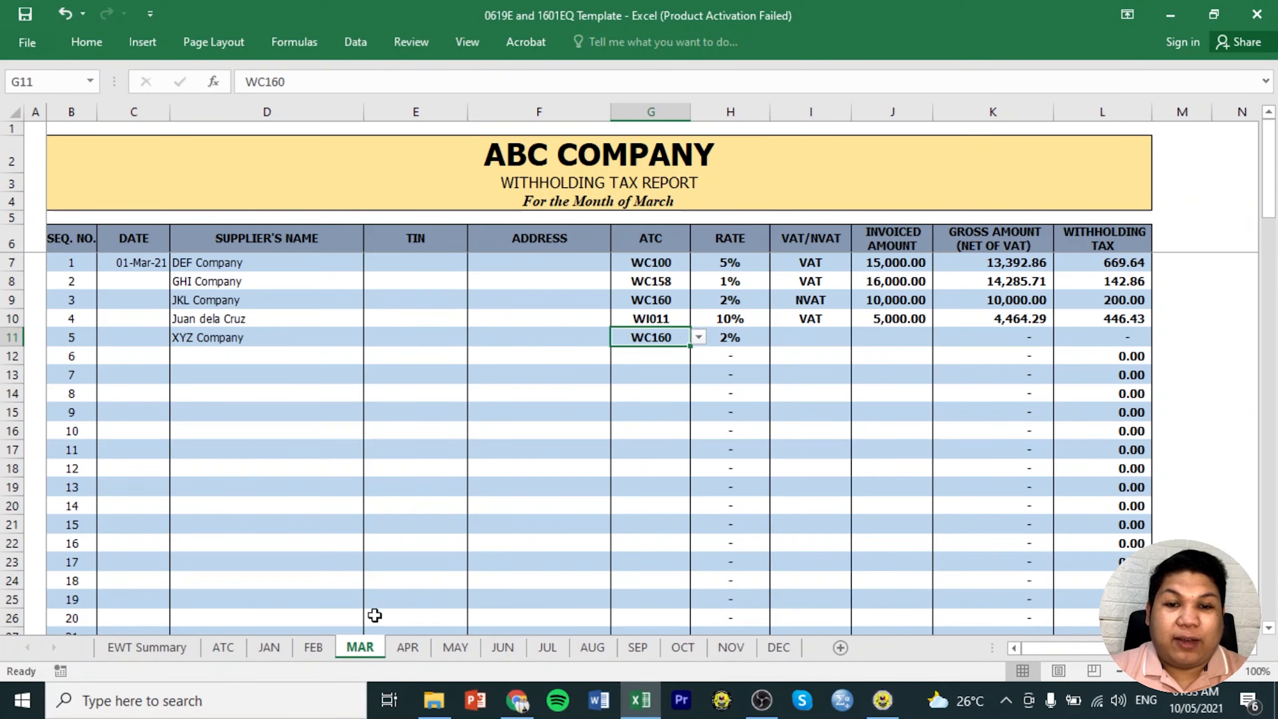
pyautogui.click(698, 338)
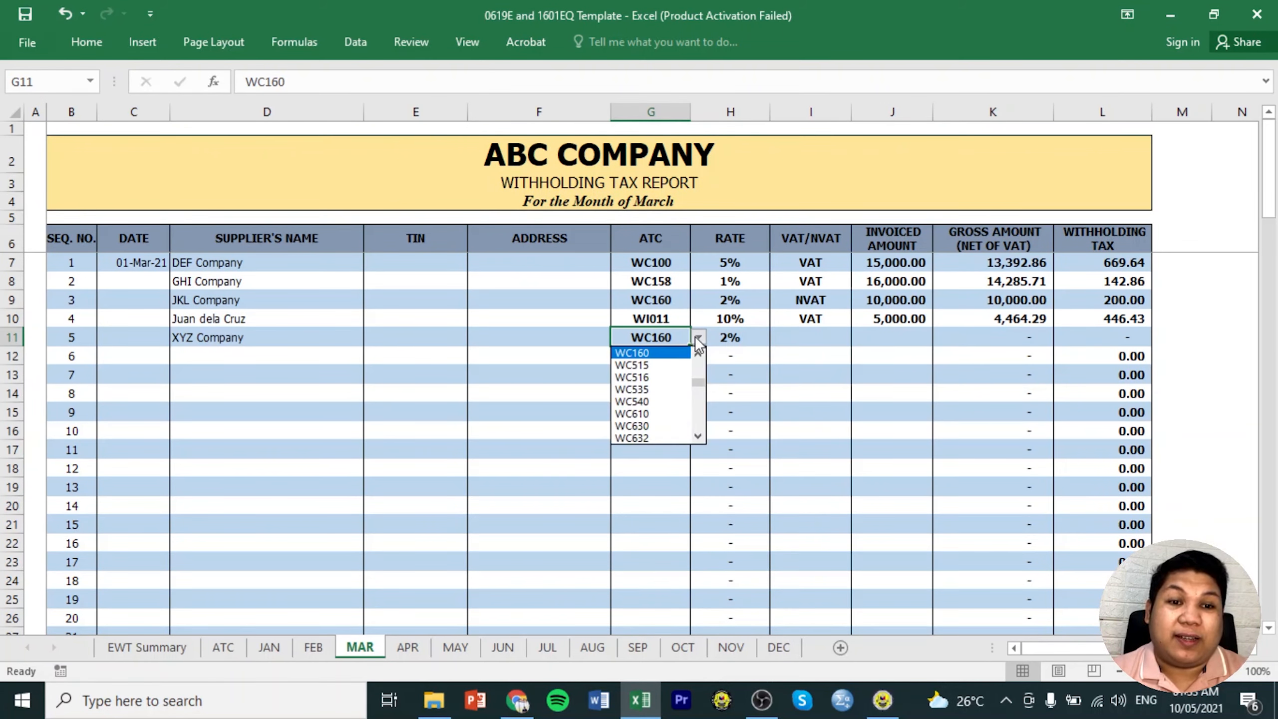
pyautogui.click(697, 354)
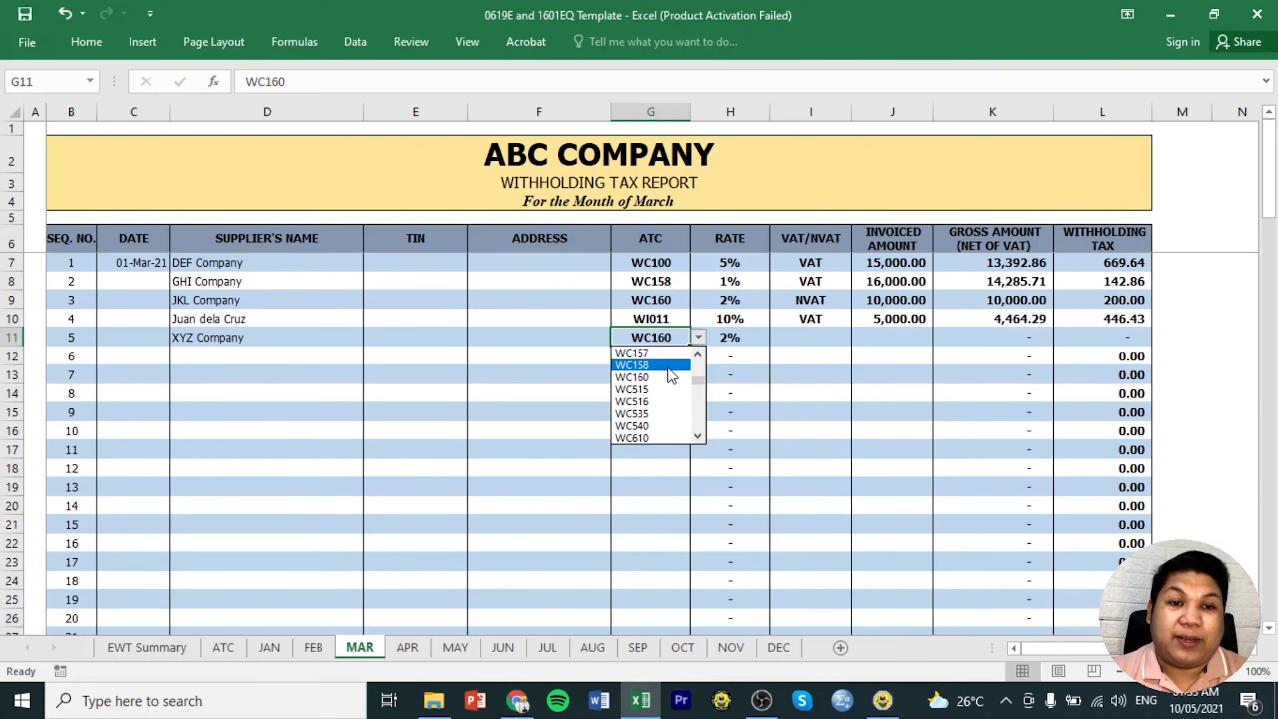
pyautogui.click(666, 368)
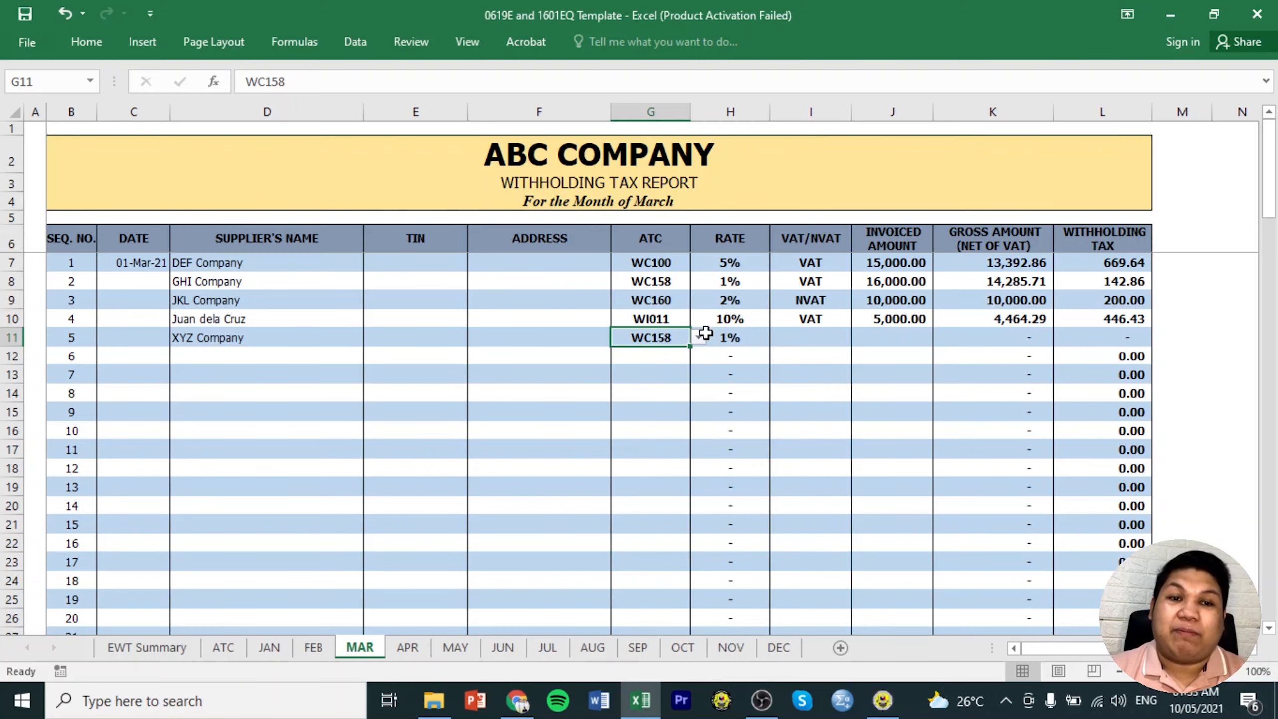
pyautogui.click(219, 646)
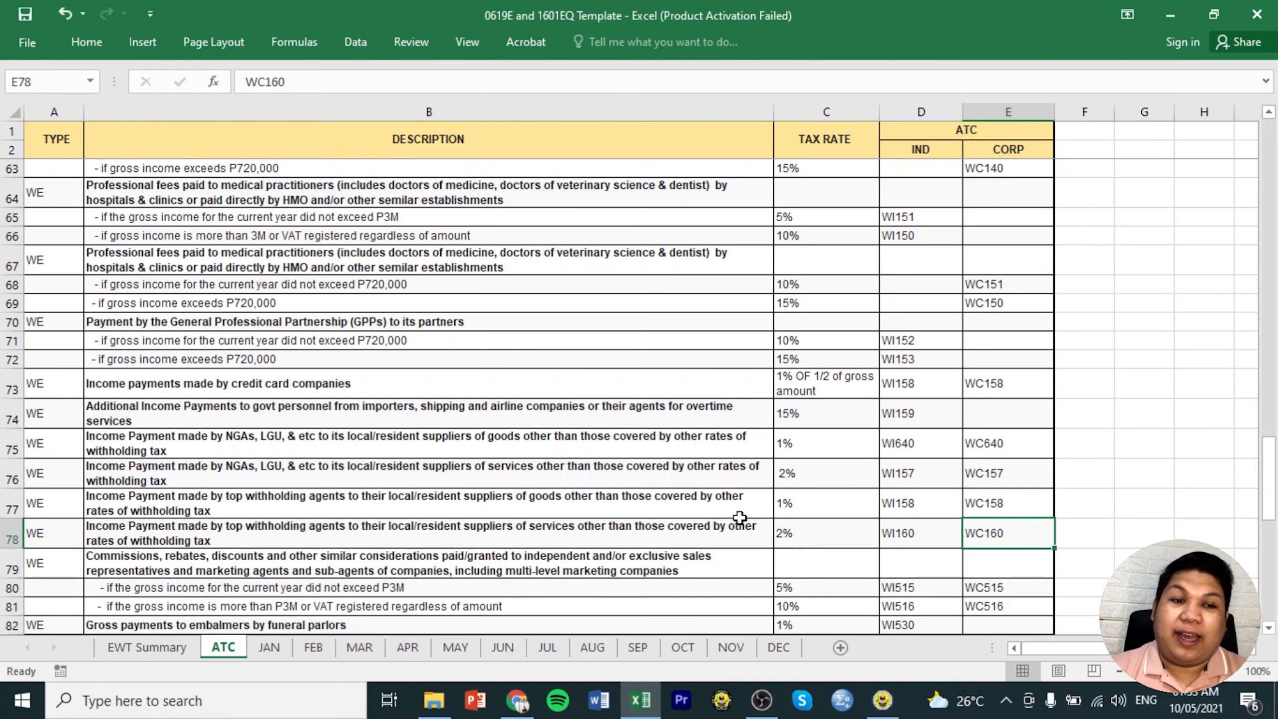
pyautogui.moveTo(1009, 501); pyautogui.dragTo(124, 514)
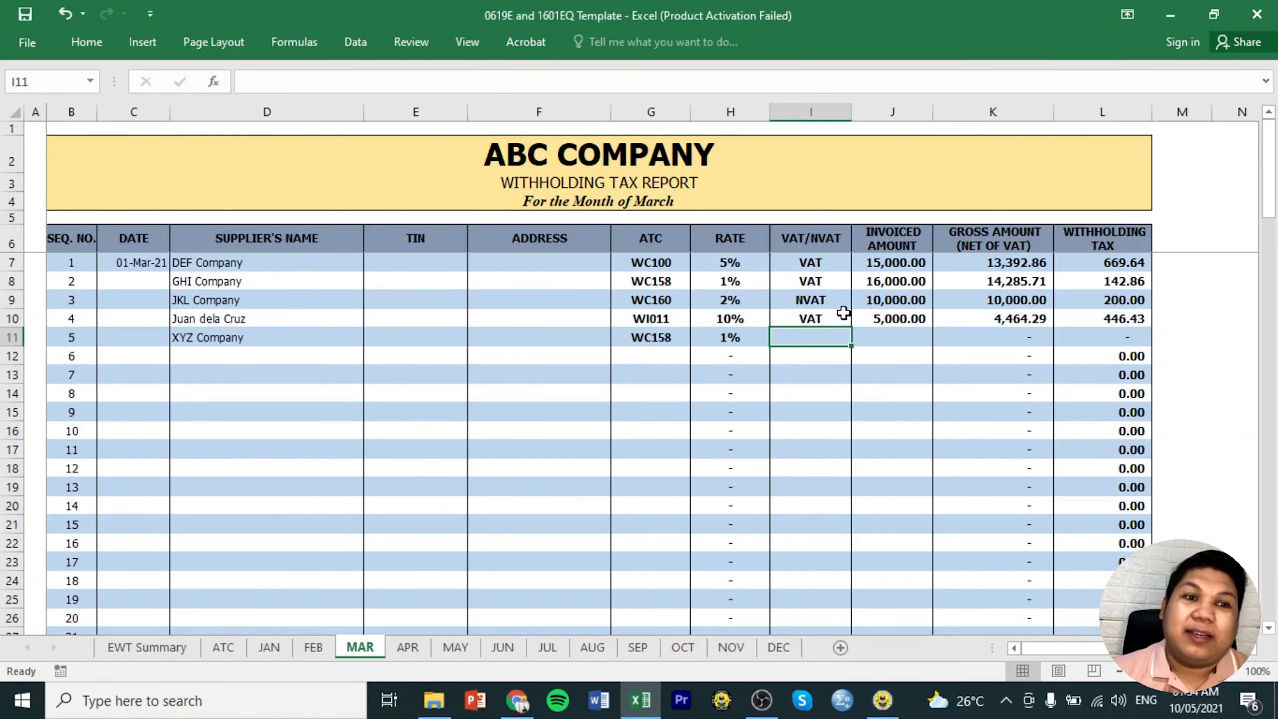
# Enter 6000 as XYZ Company's invoiced amount on the MAR sheet and select its VAT/NVAT cell.
pyautogui.press('Right')
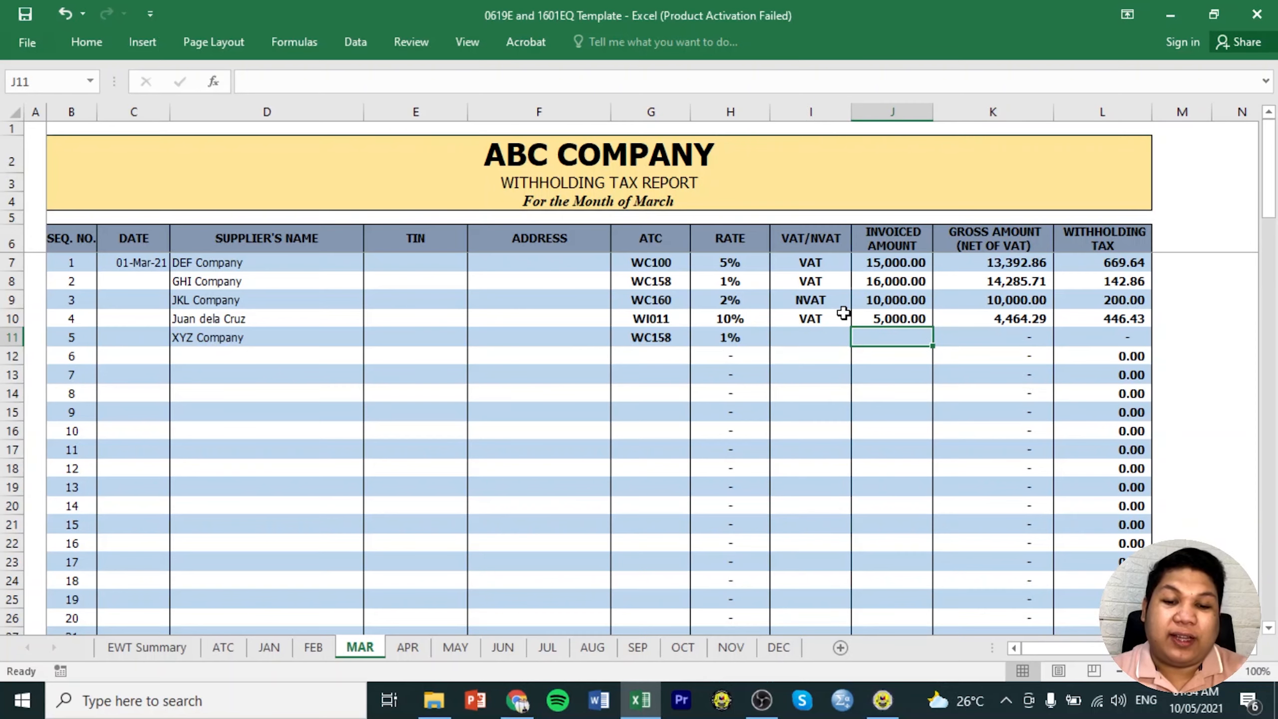
pyautogui.write('6999')
pyautogui.press('BackSpace')
pyautogui.press('BackSpace')
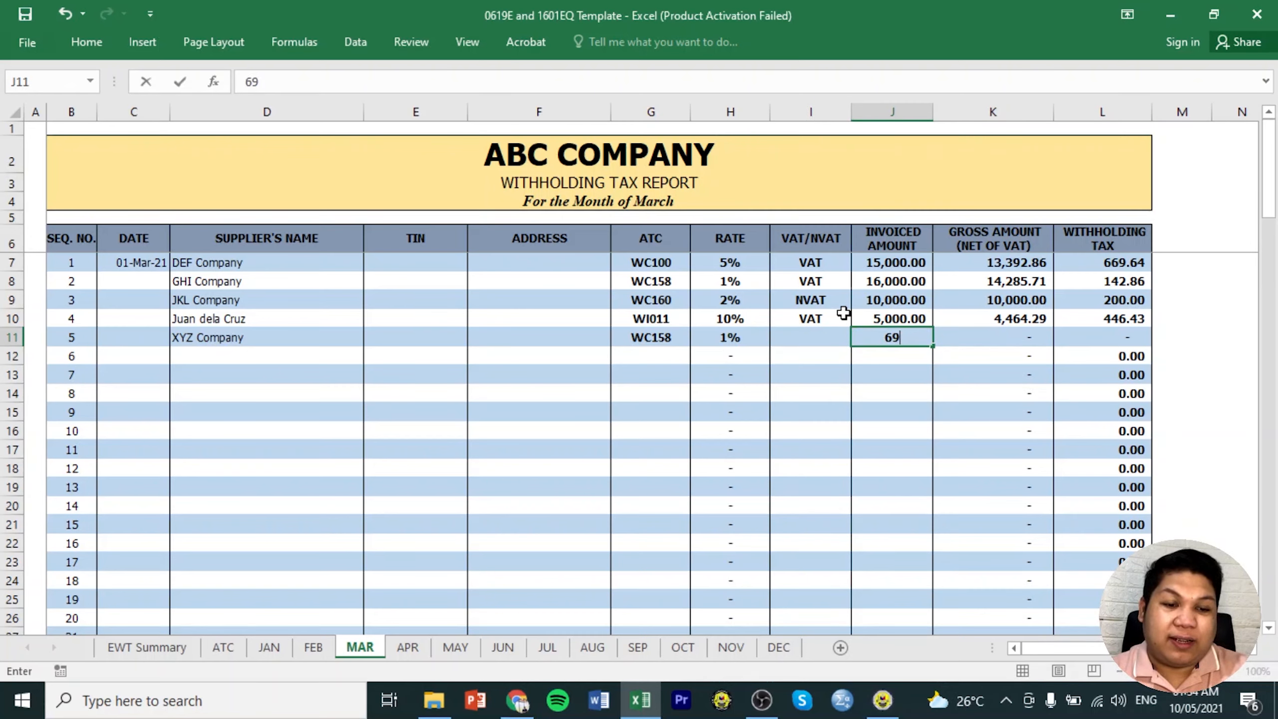
pyautogui.write('000')
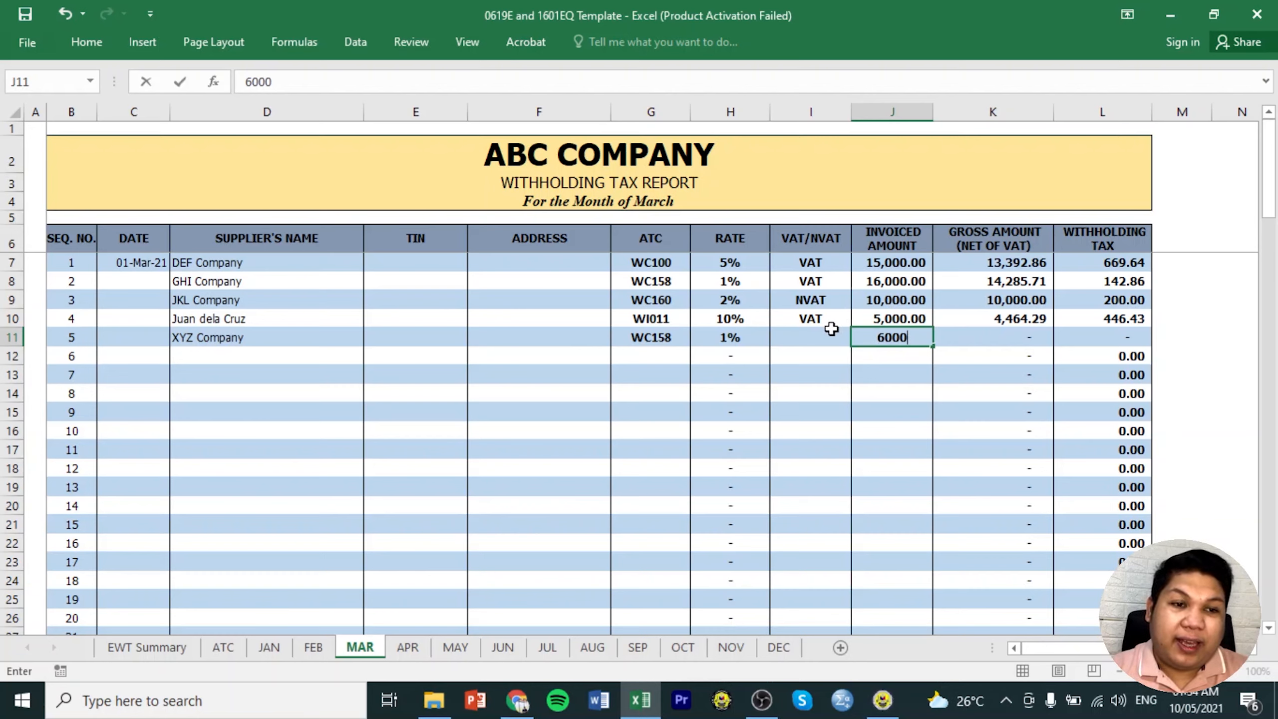
pyautogui.click(828, 333)
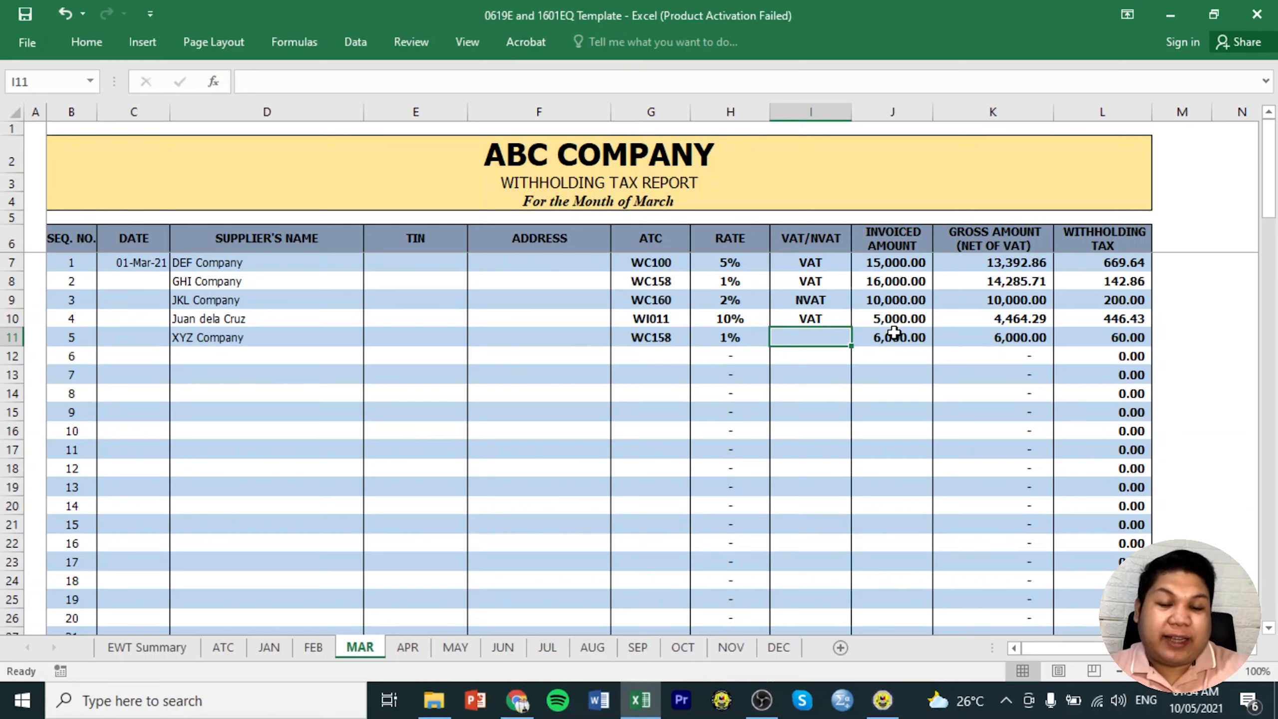
# Set XYZ Company's VAT status to VAT and examine its invoiced amount, gross amount and withholding tax cells.
pyautogui.write('VAT')
pyautogui.press('Return')
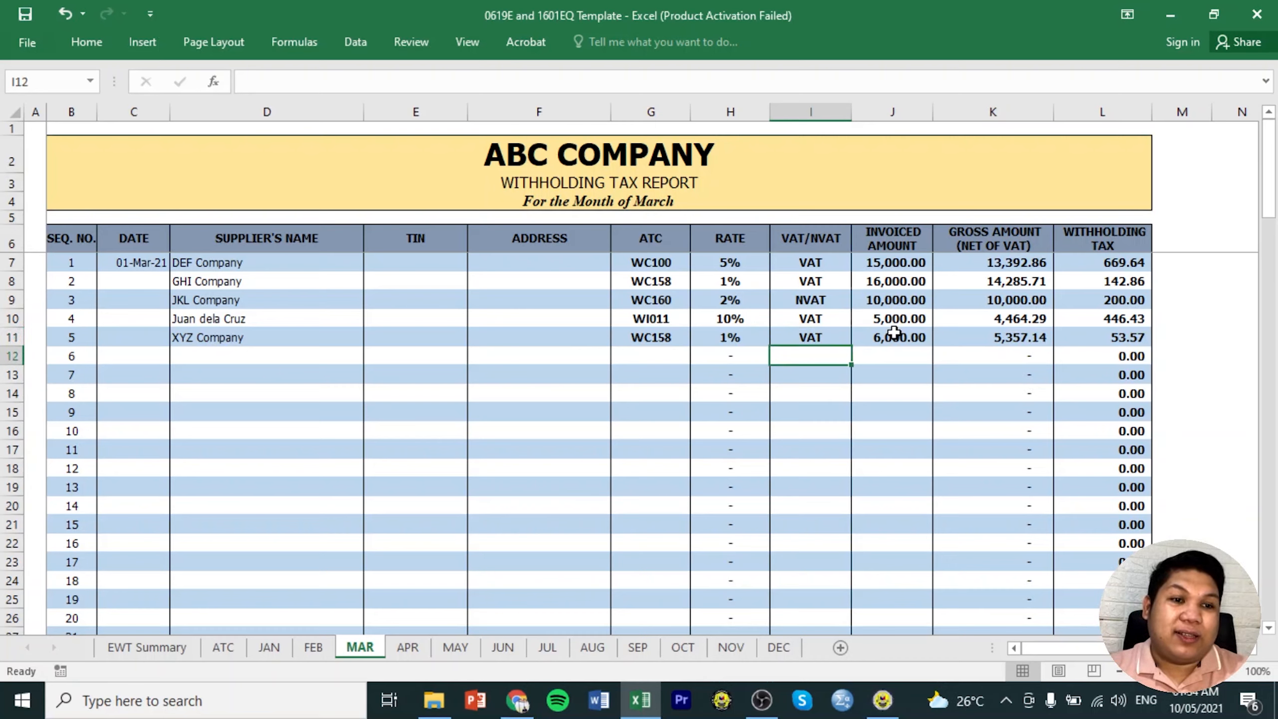
pyautogui.click(1020, 338)
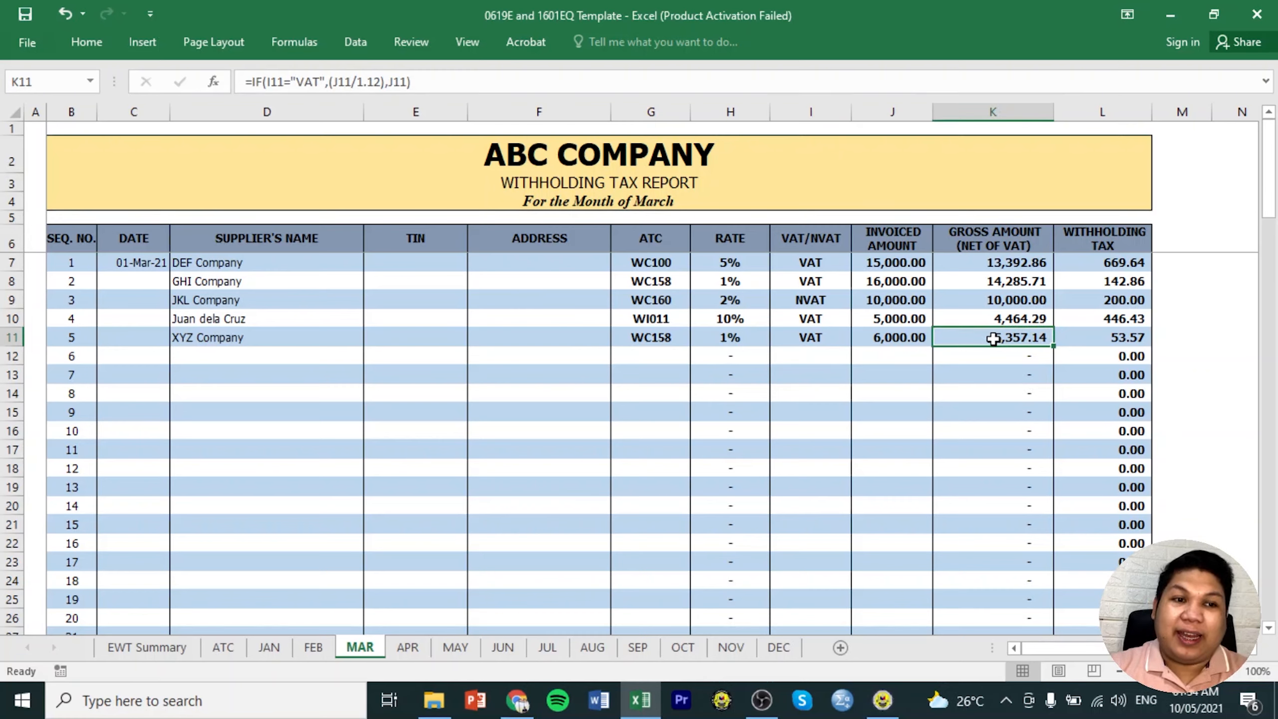
pyautogui.click(918, 336)
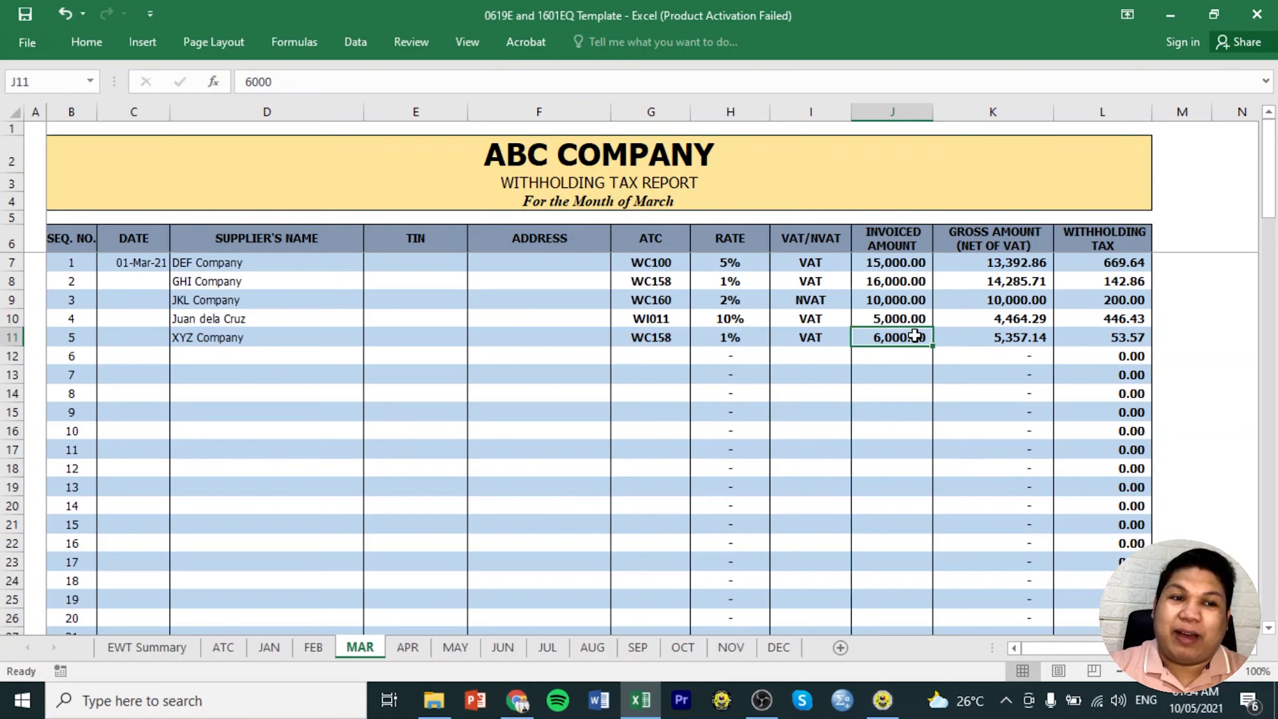
pyautogui.click(983, 337)
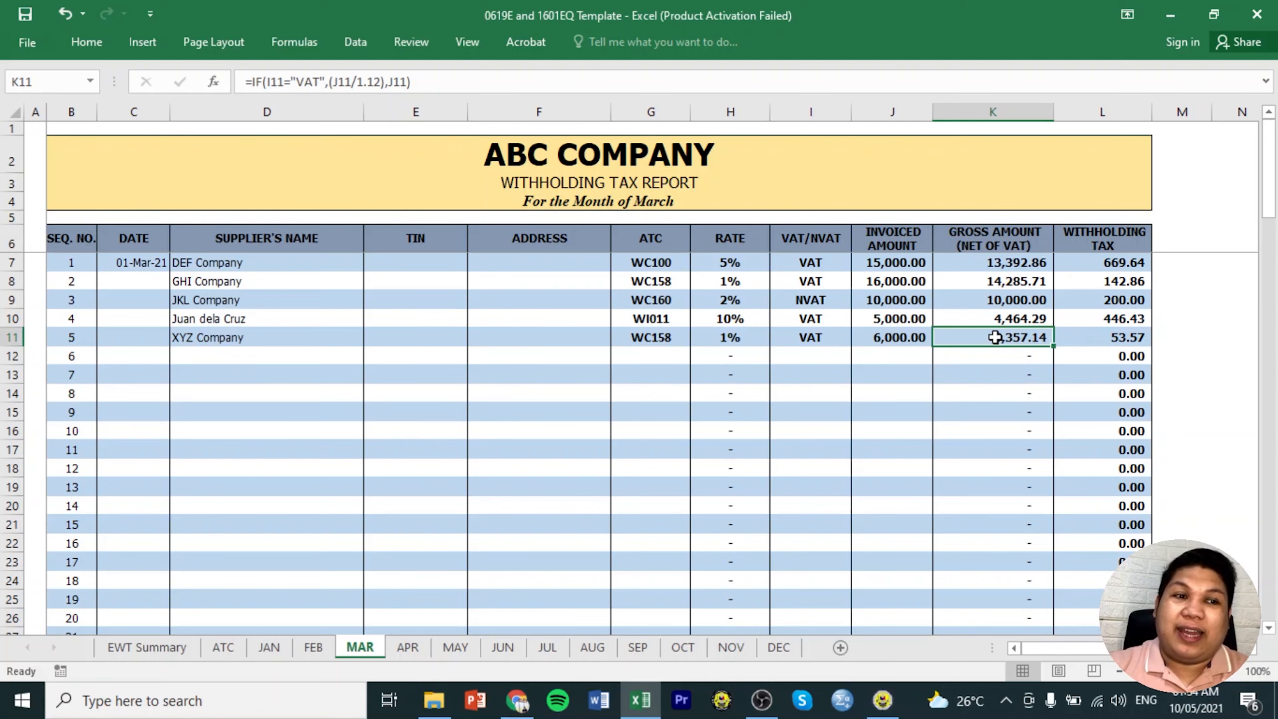
pyautogui.click(1101, 331)
# Try WC160 as XYZ Company's ATC together with NVAT as its VAT status.
pyautogui.click(656, 337)
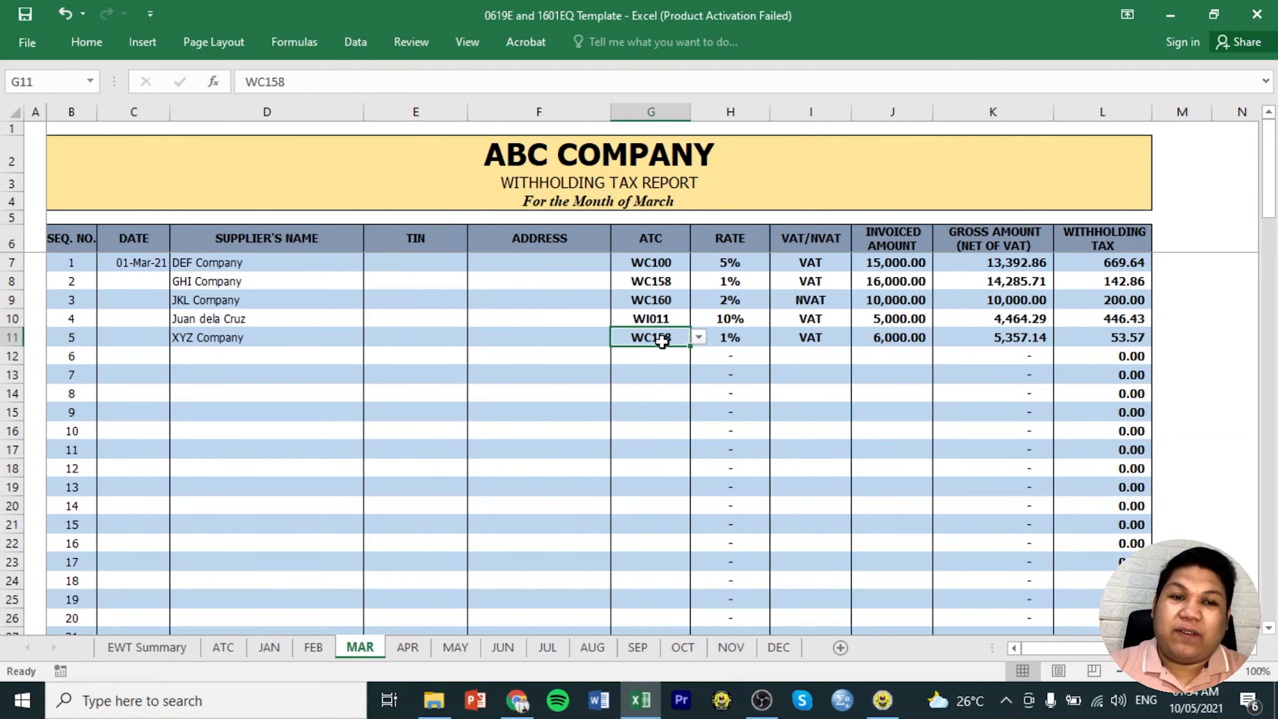
pyautogui.click(697, 338)
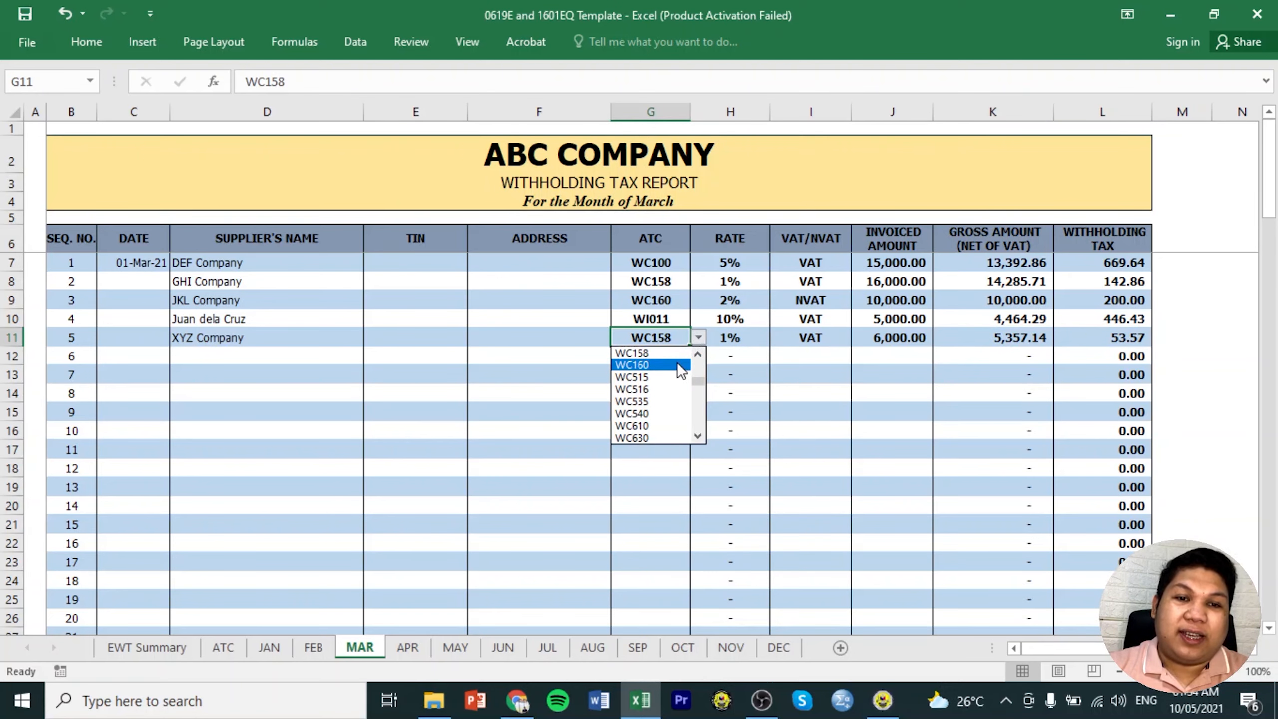
pyautogui.click(649, 365)
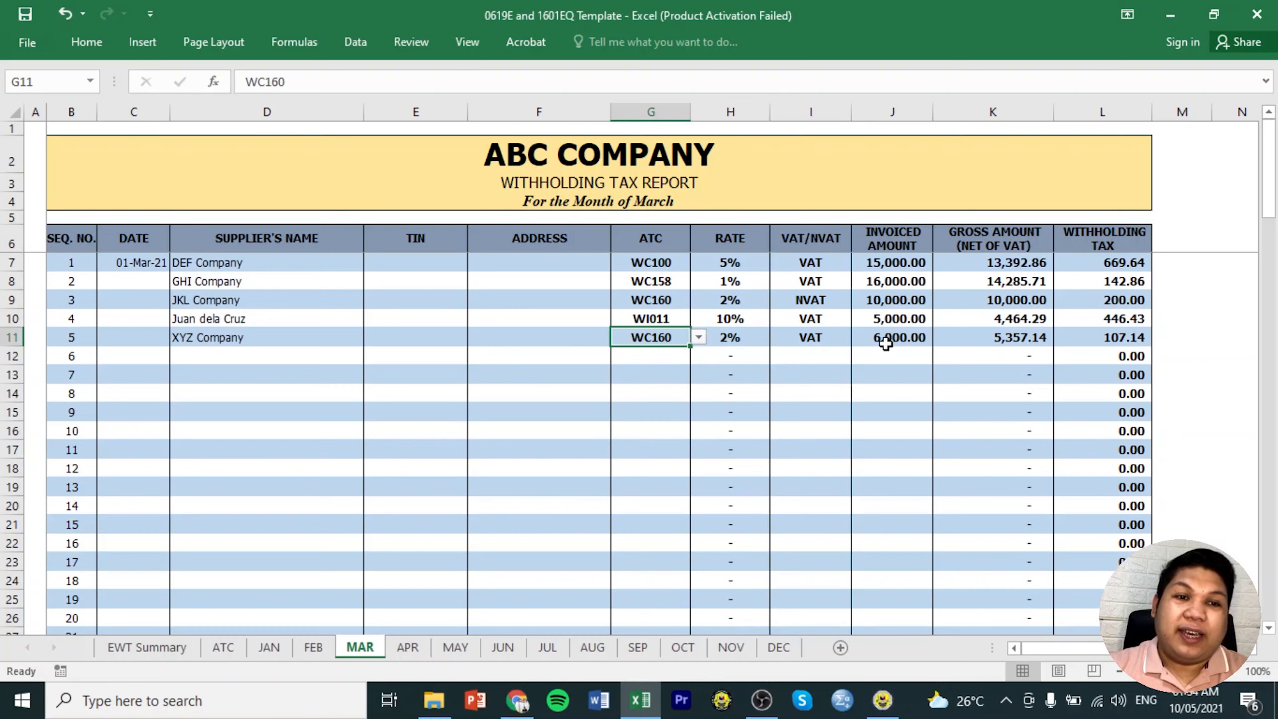
pyautogui.click(830, 336)
pyautogui.write('NVAT')
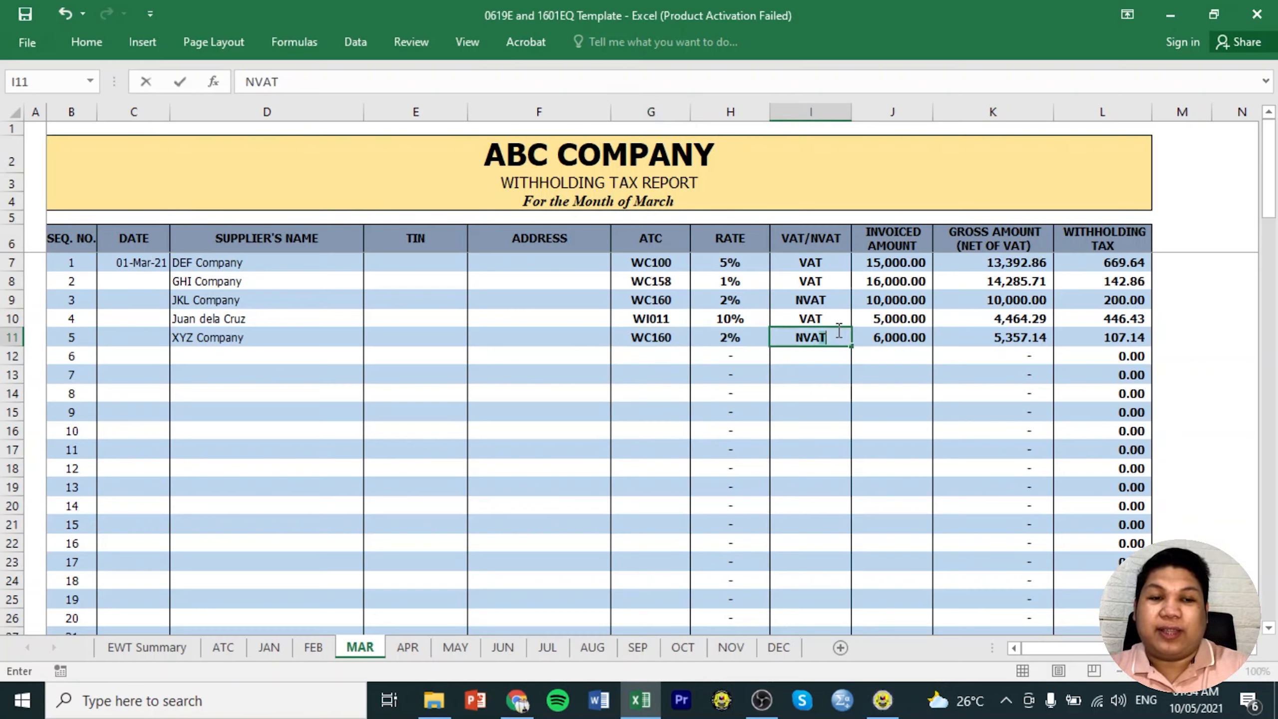
pyautogui.press('Return')
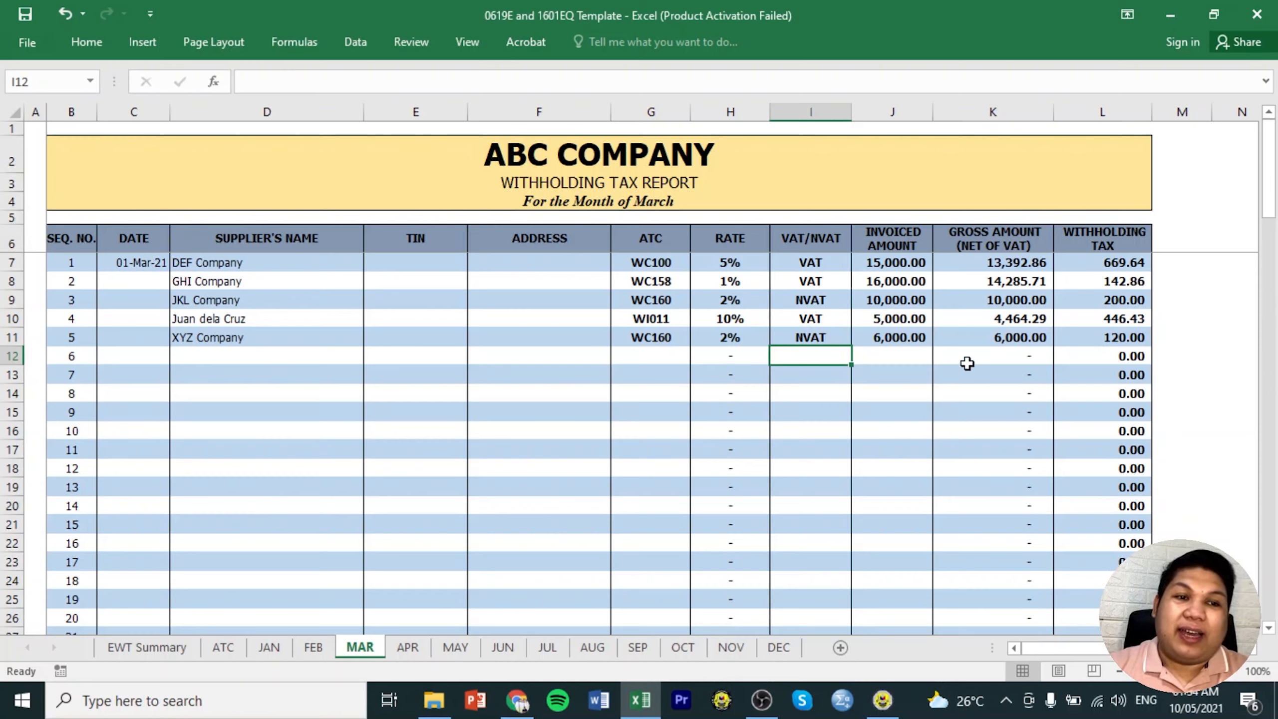
# Set XYZ Company's ATC back to WC158 and its VAT status back to VAT.
pyautogui.click(677, 338)
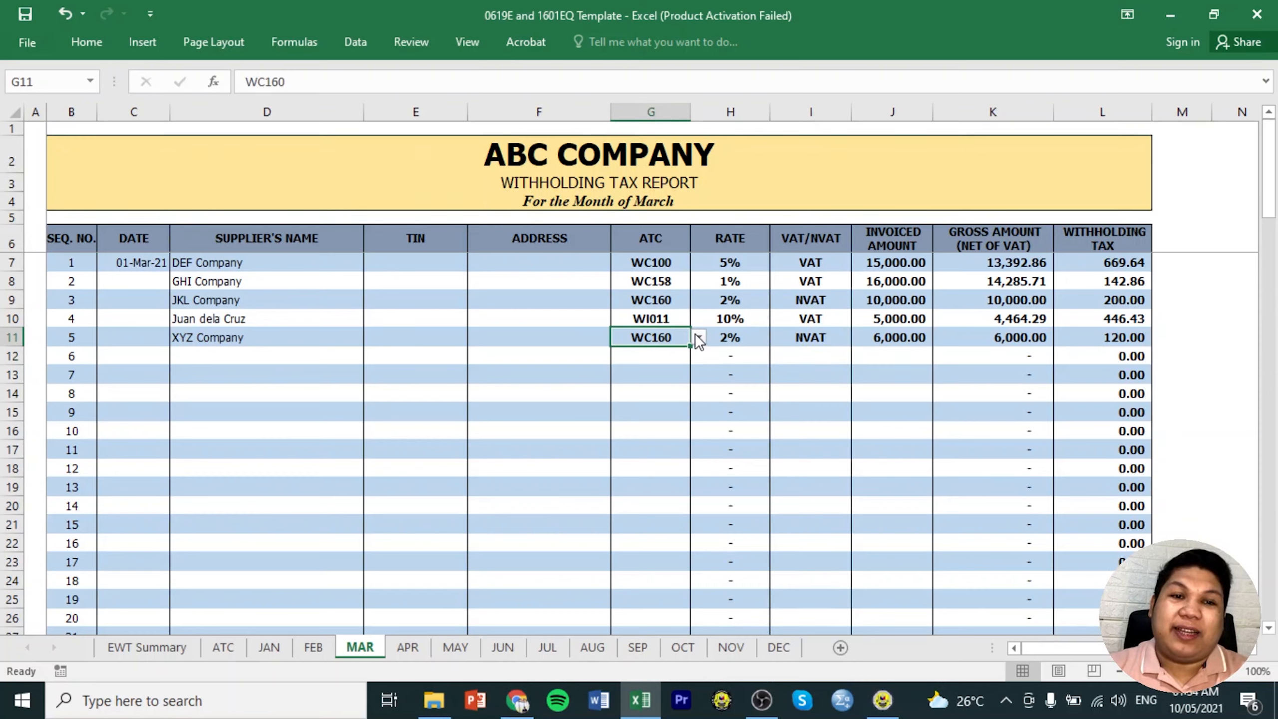
pyautogui.click(699, 337)
pyautogui.click(698, 353)
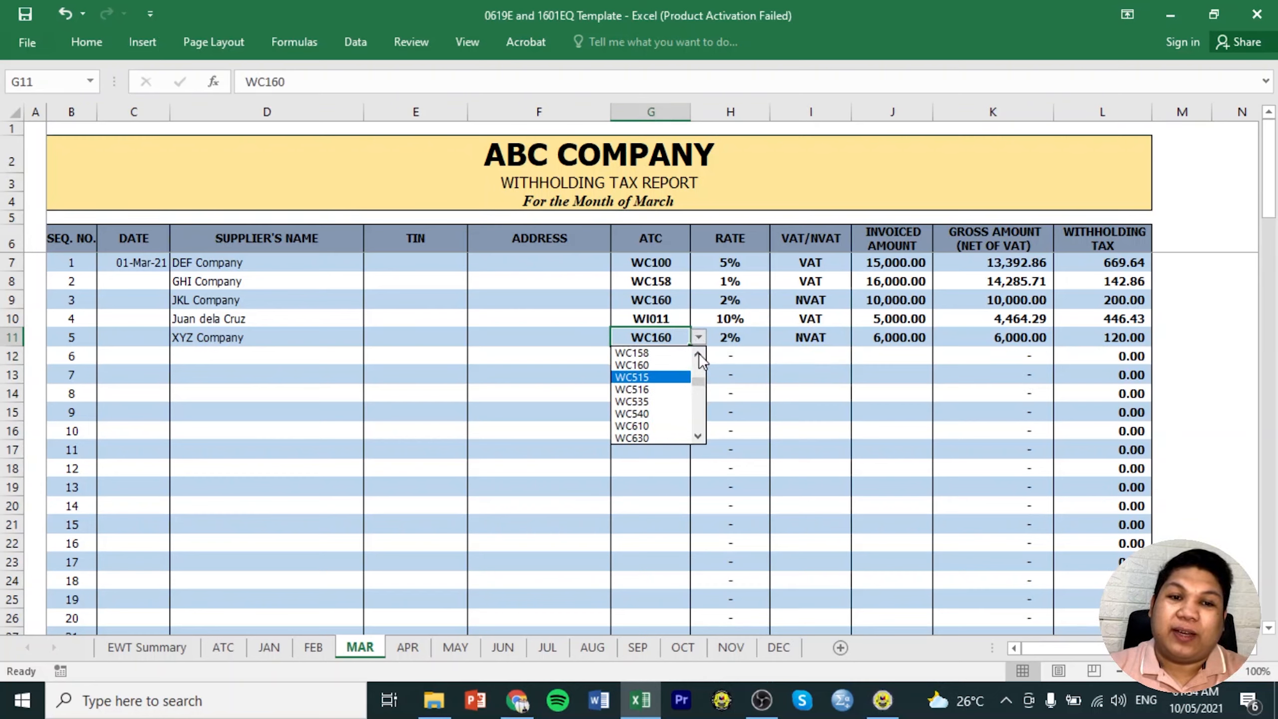
pyautogui.click(685, 366)
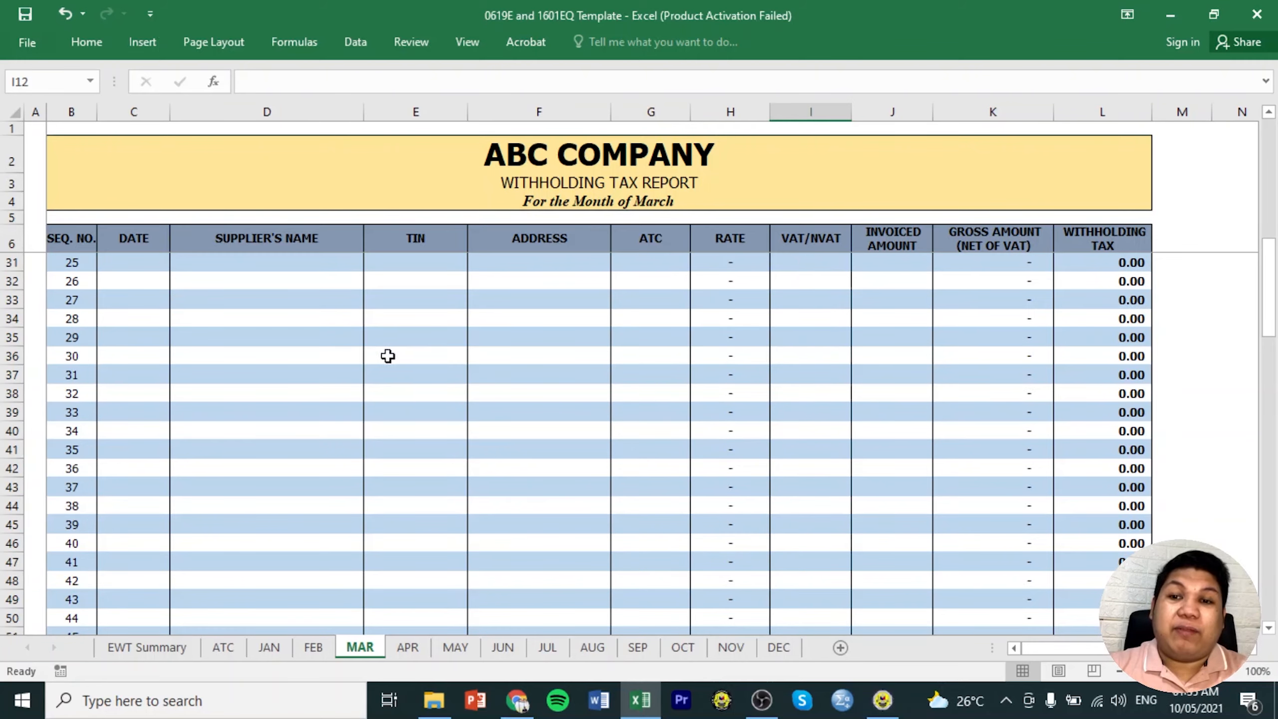
# Look through the March report's numbered rows down to the TOTAL row, and return to select the five entered transactions.
pyautogui.scroll(-20, 388, 356)
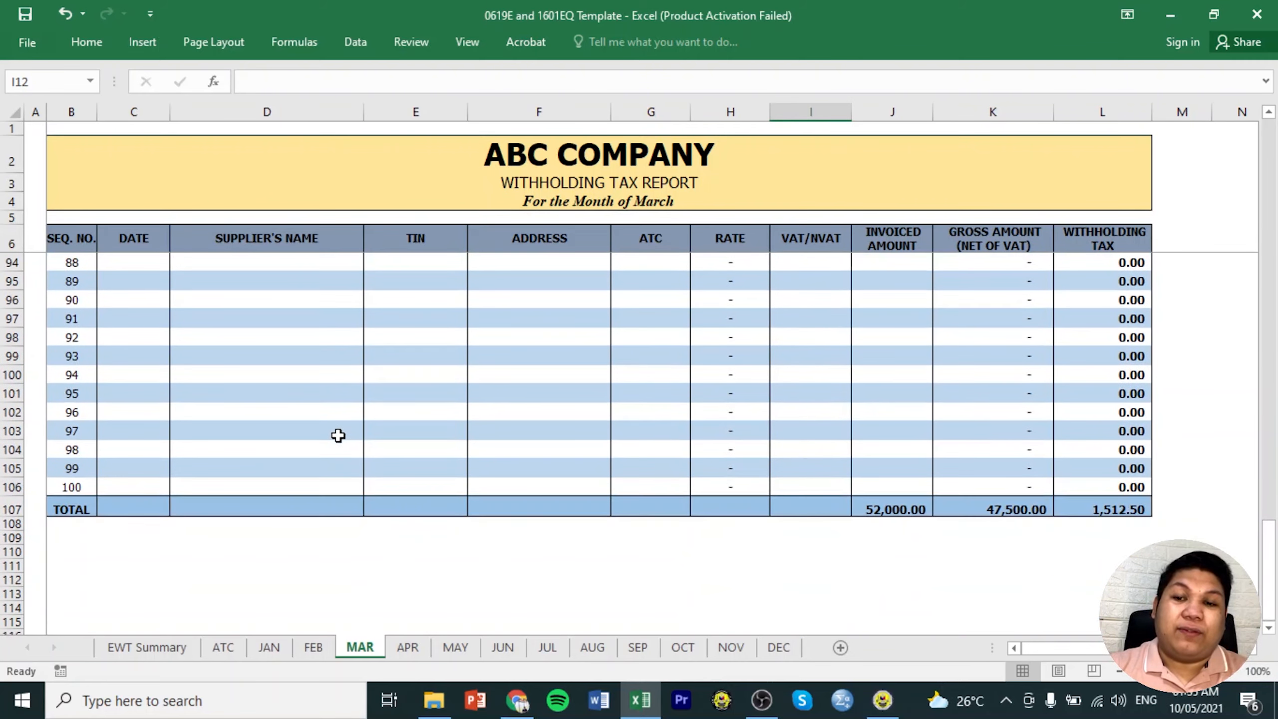
pyautogui.scroll(-4, 337, 435)
pyautogui.scroll(4, 337, 434)
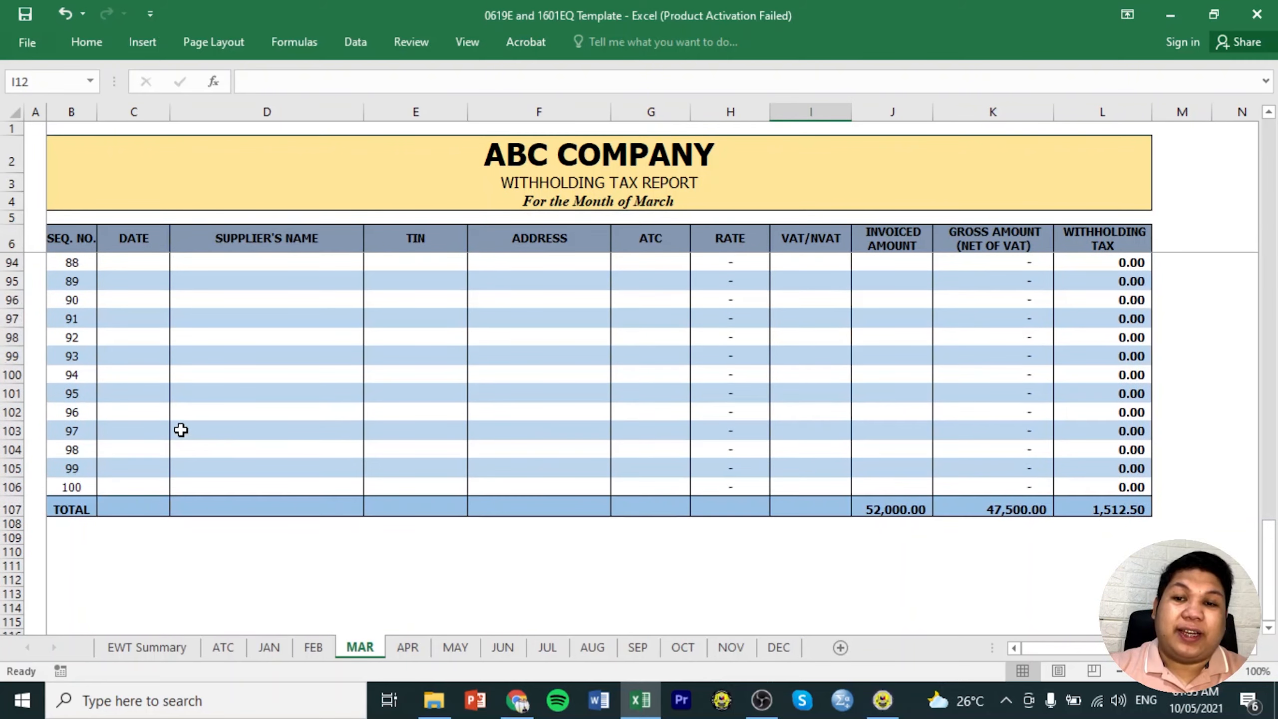
pyautogui.click(12, 488)
pyautogui.scroll(10, 576, 396)
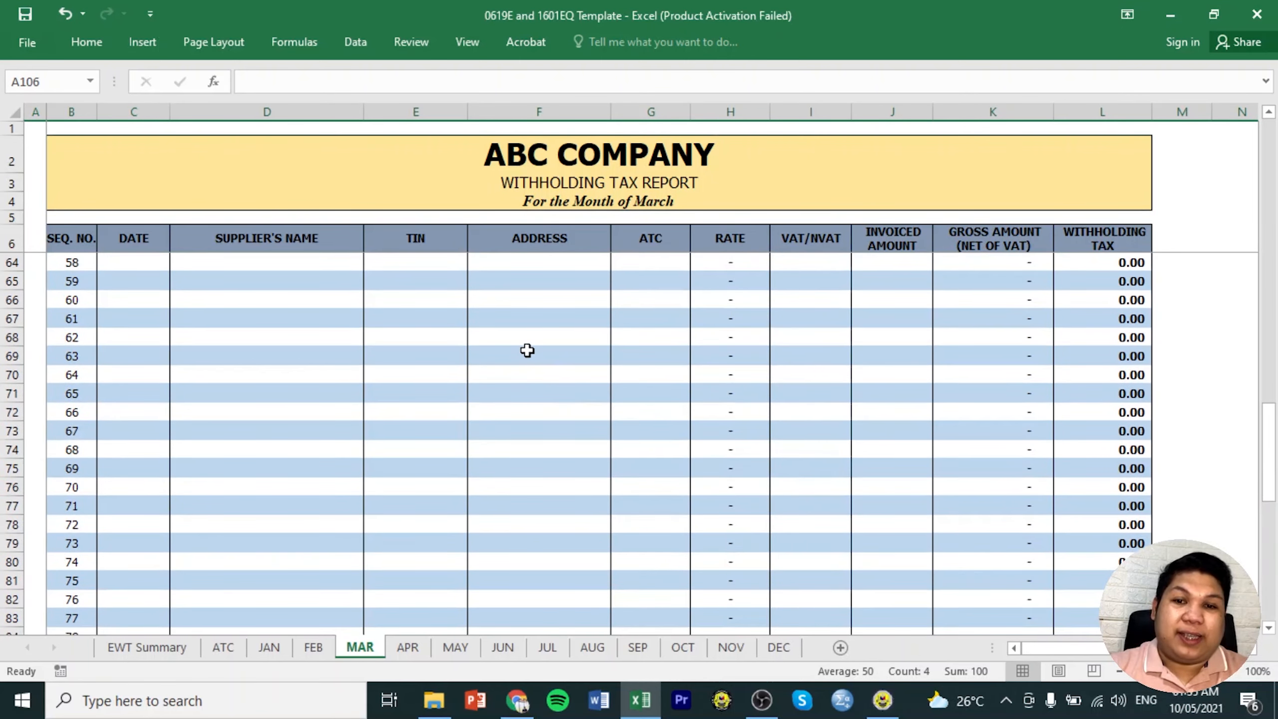
pyautogui.scroll(-6, 527, 350)
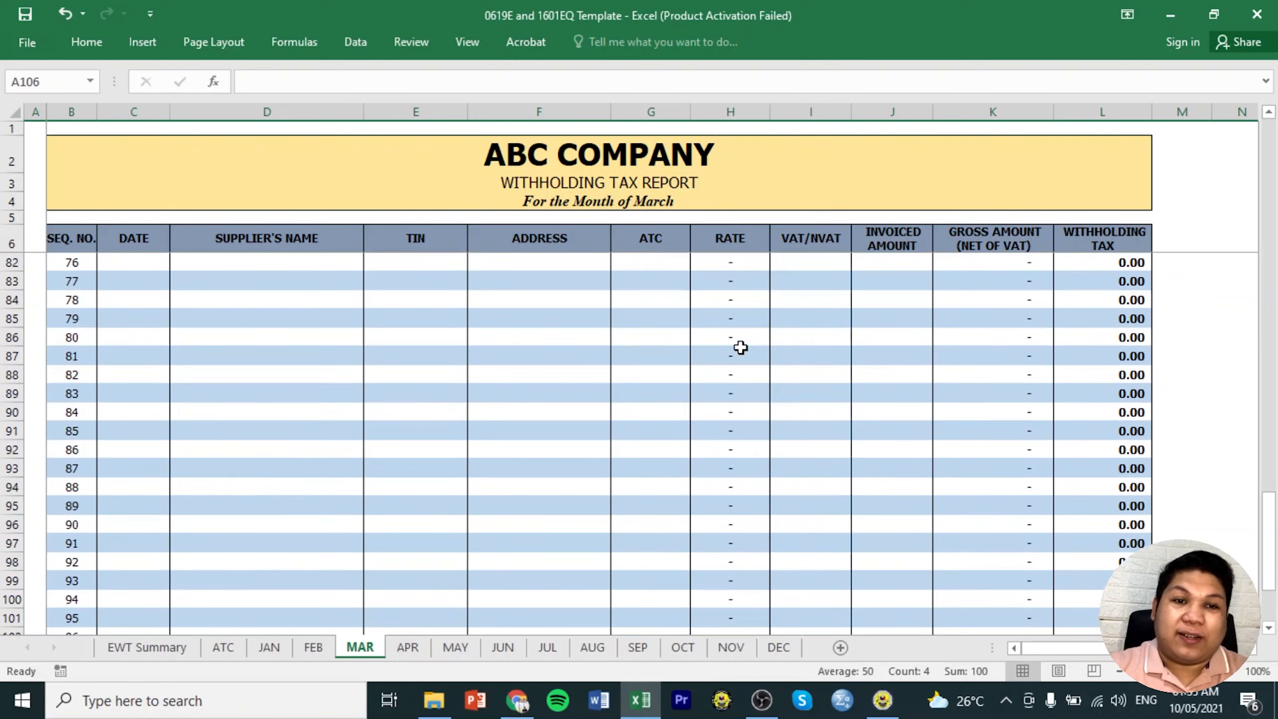
pyautogui.scroll(20, 741, 347)
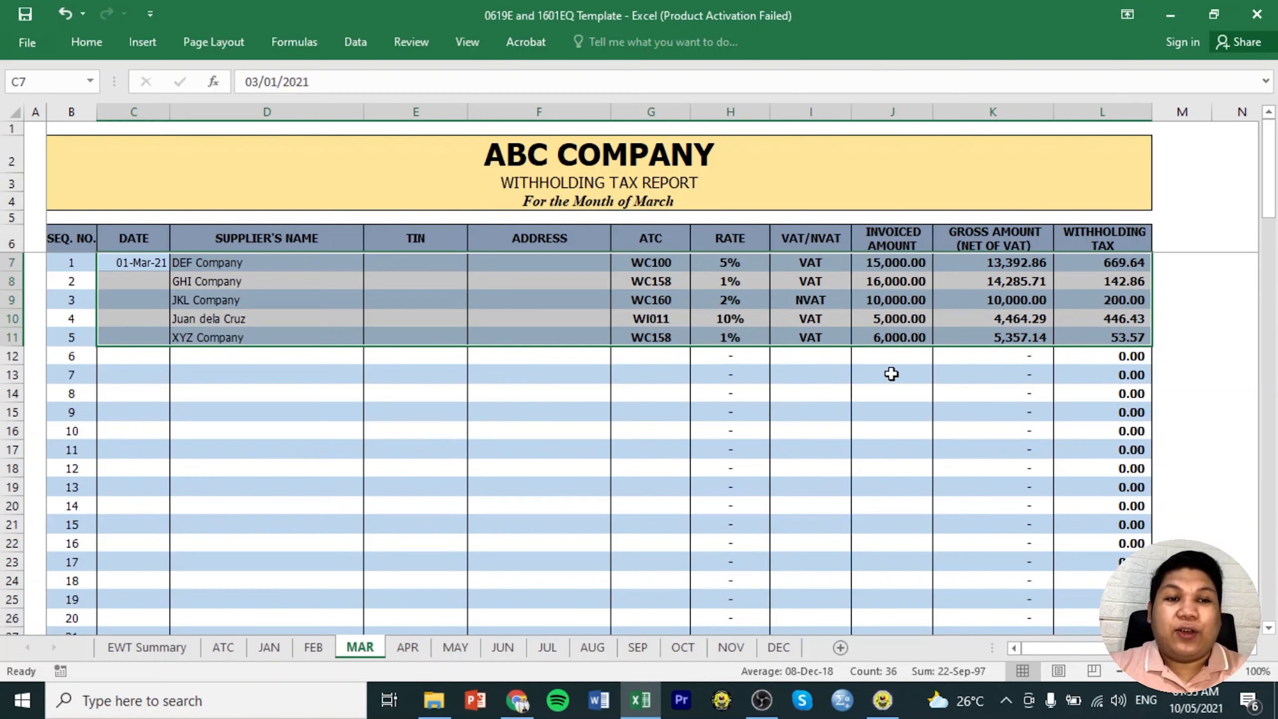
# Compare March's total invoiced amount on the EWT Summary sheet with the invoiced amounts in J7:J11 on the MAR sheet.
pyautogui.click(151, 650)
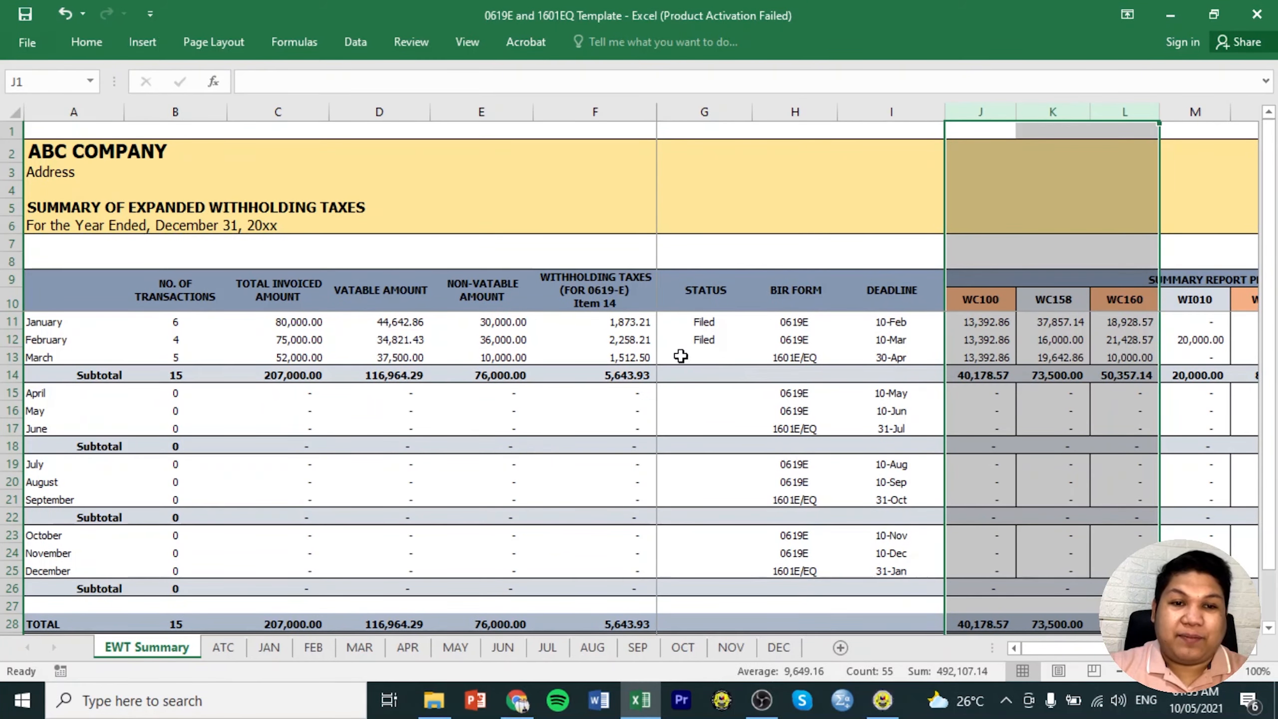
pyautogui.click(309, 357)
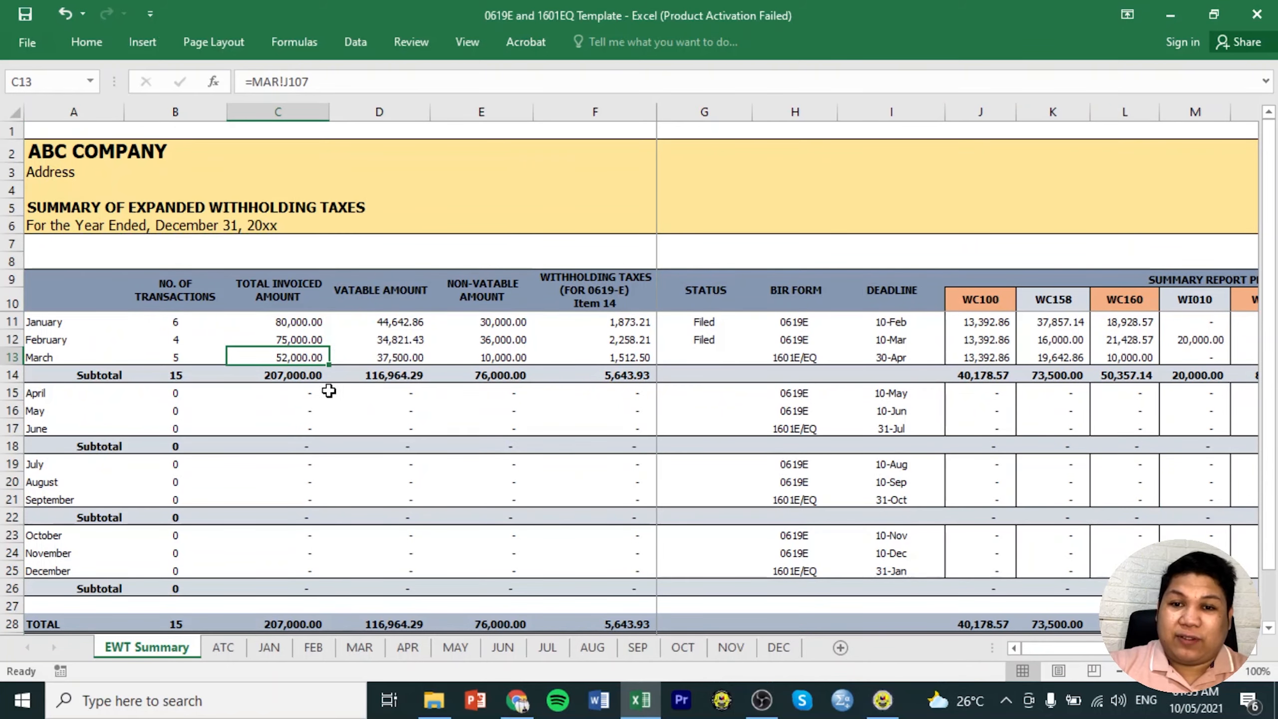
pyautogui.click(370, 649)
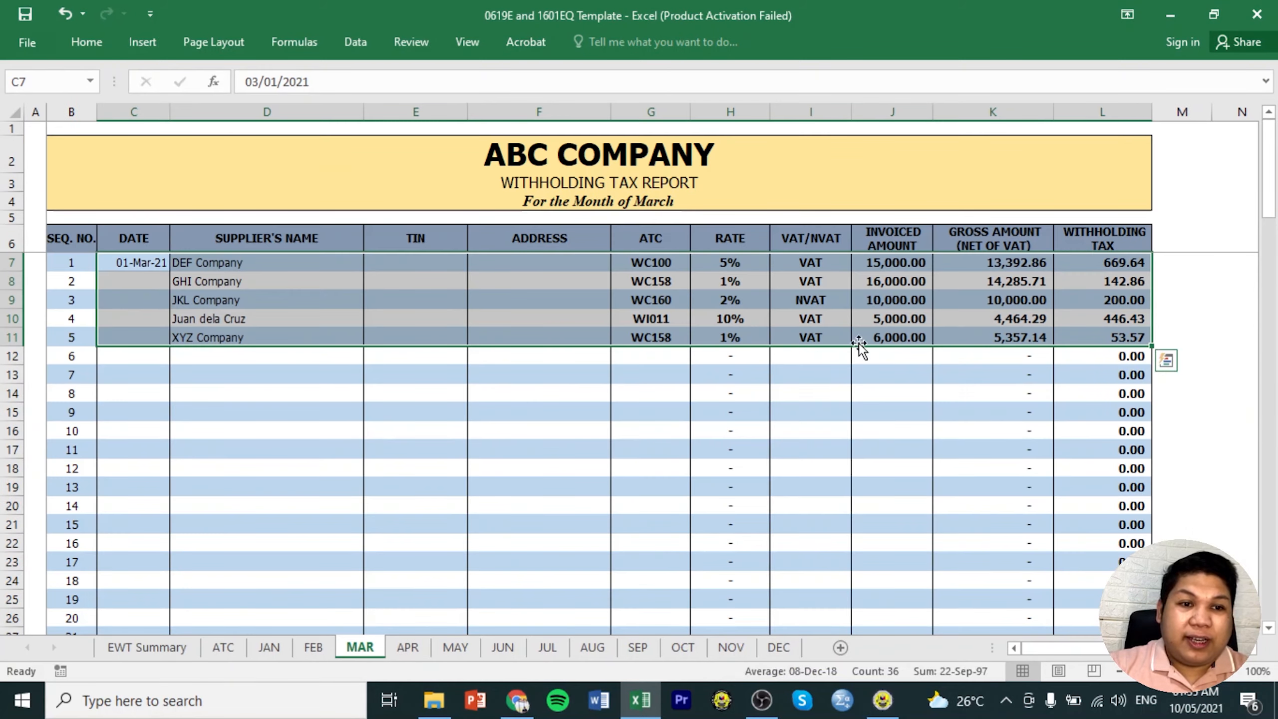
pyautogui.moveTo(888, 262); pyautogui.dragTo(888, 332)
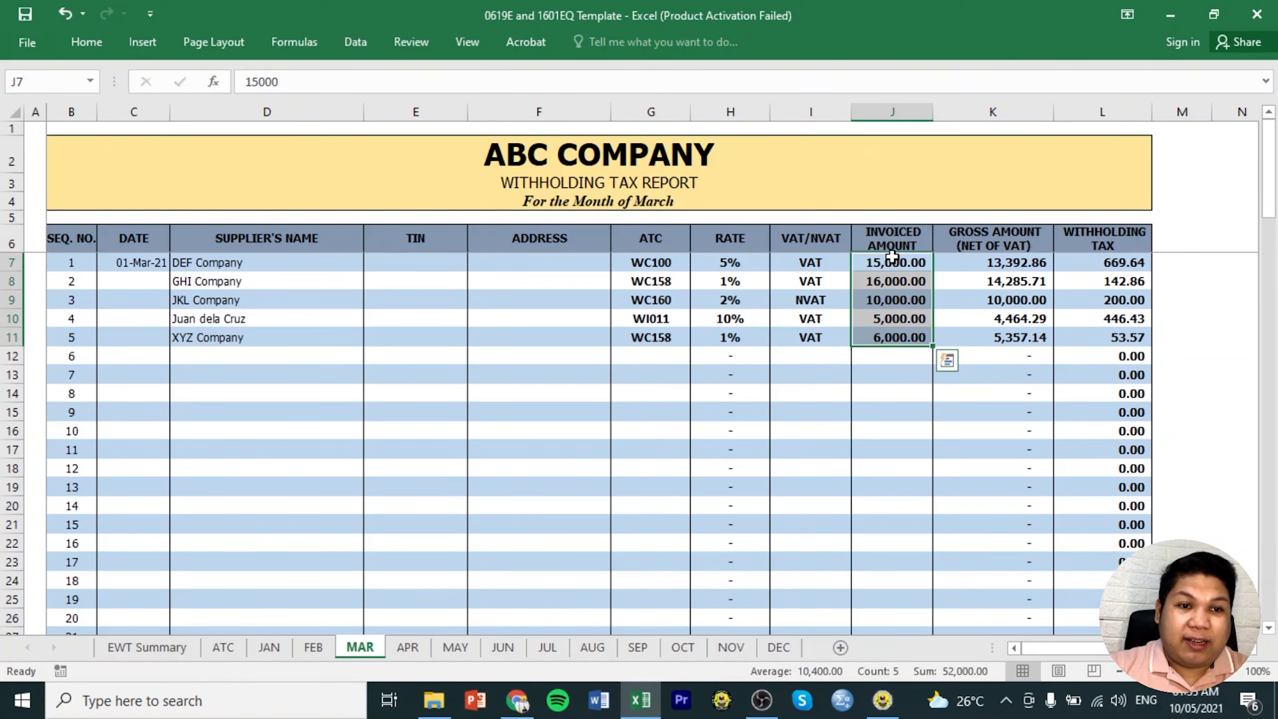
pyautogui.moveTo(892, 262); pyautogui.dragTo(893, 296)
pyautogui.moveTo(893, 319); pyautogui.dragTo(890, 338)
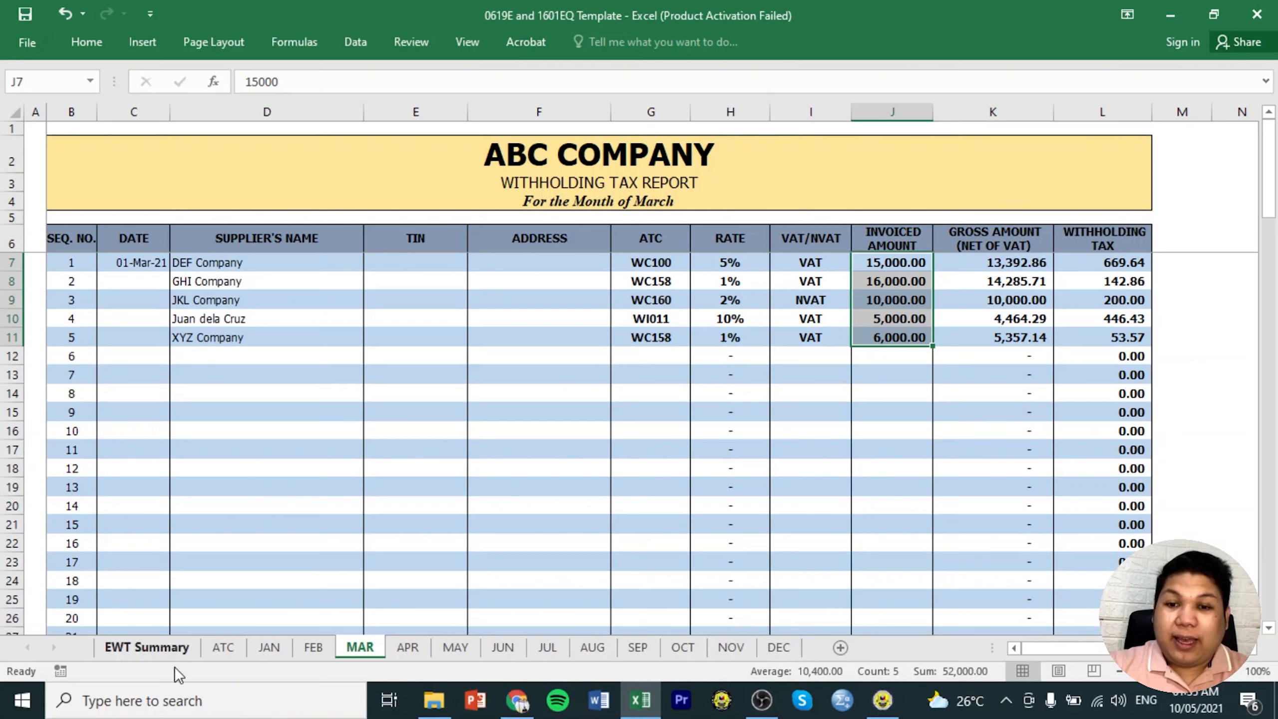
# Compare the withholding tax amounts in L7:L11 on the MAR sheet with March's withholding taxes on the EWT Summary sheet.
pyautogui.moveTo(1097, 259); pyautogui.dragTo(1100, 338)
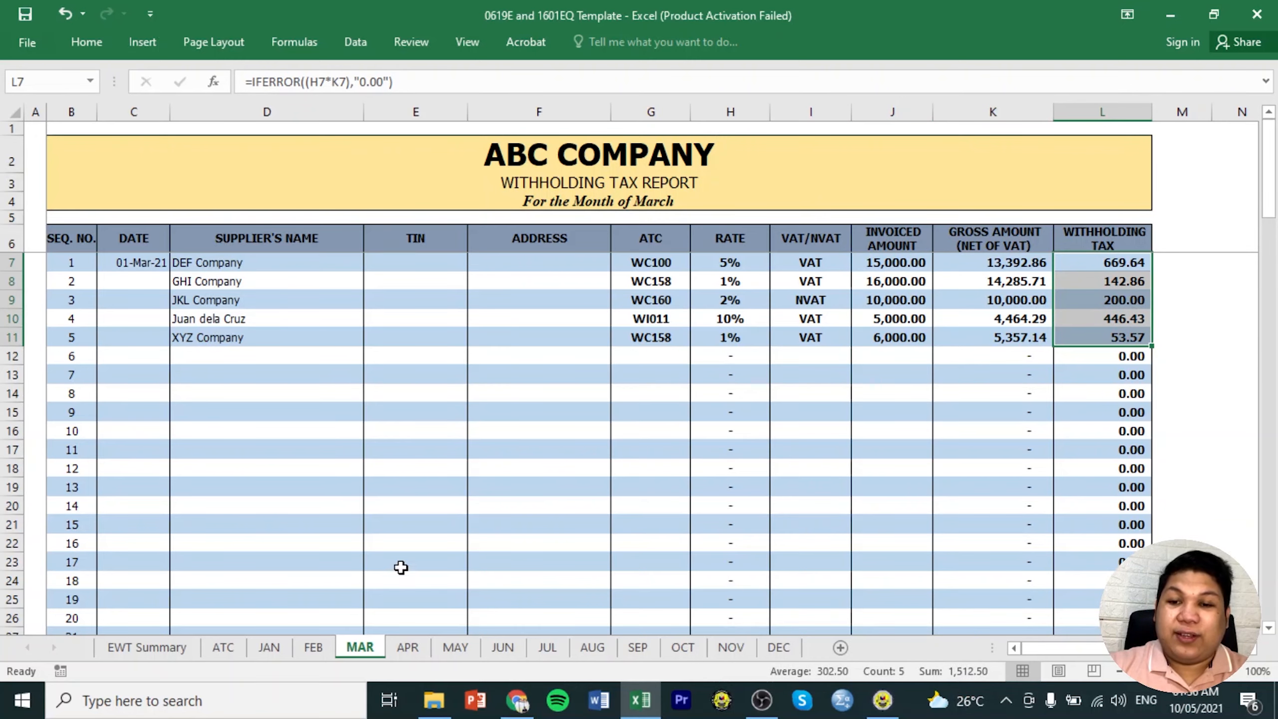
pyautogui.click(142, 649)
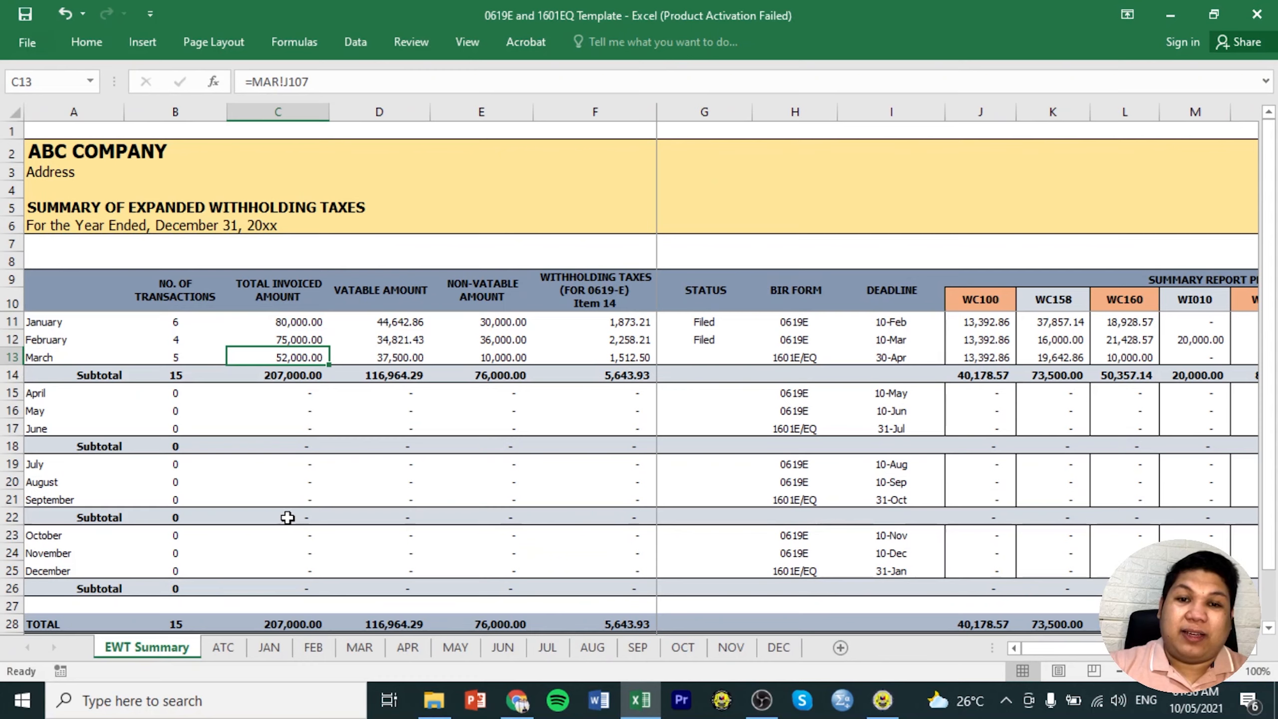
pyautogui.click(588, 353)
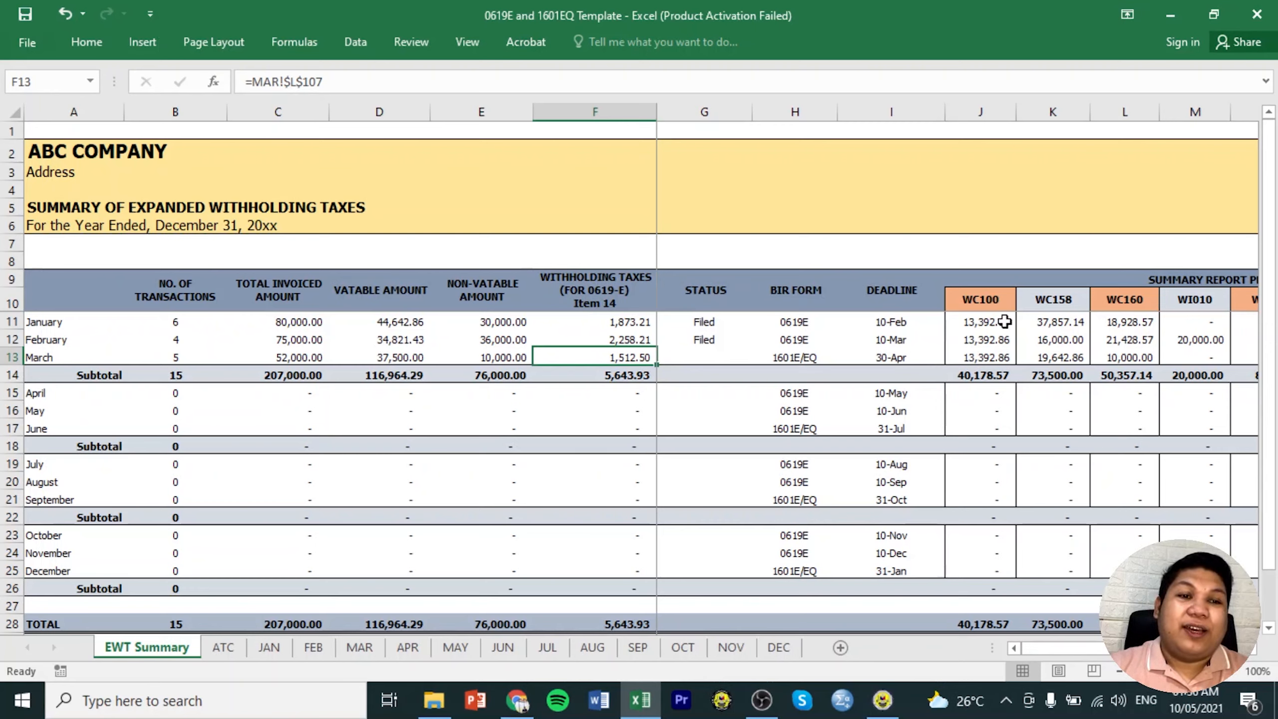
# Replace the WC100 heading in J10 of the summary report per ATC with the blank option.
pyautogui.click(975, 297)
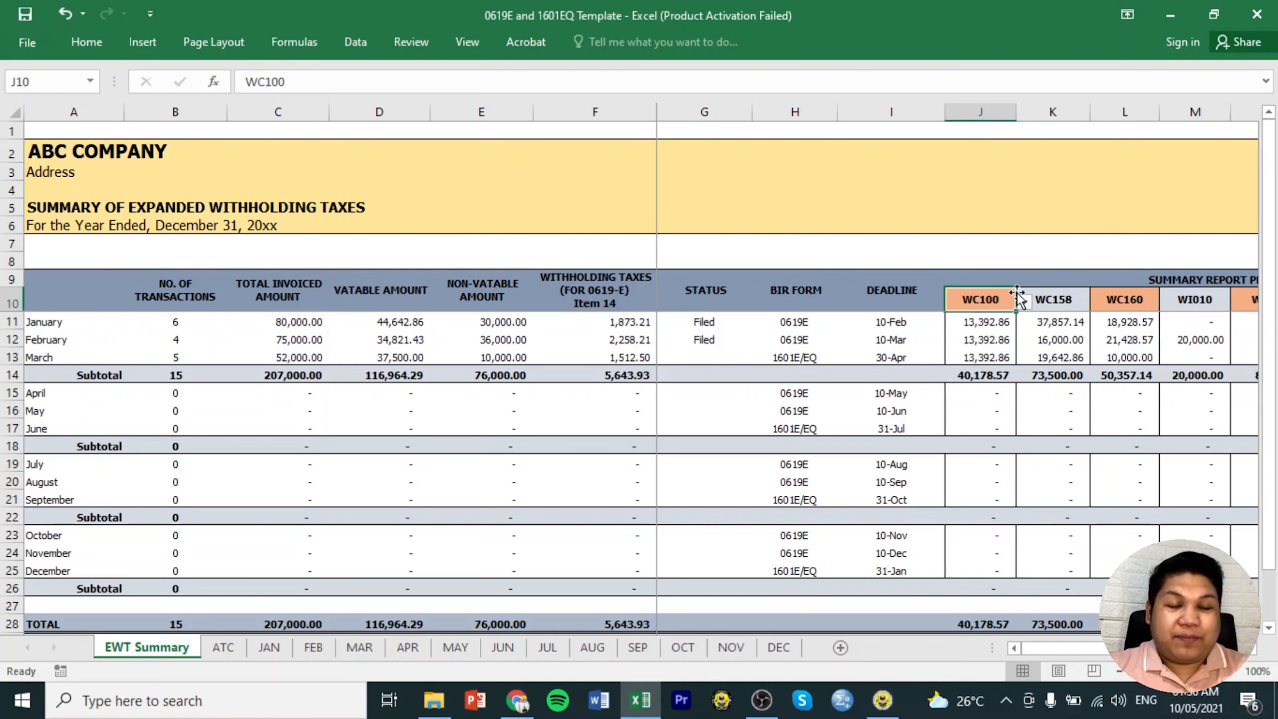
pyautogui.click(1028, 305)
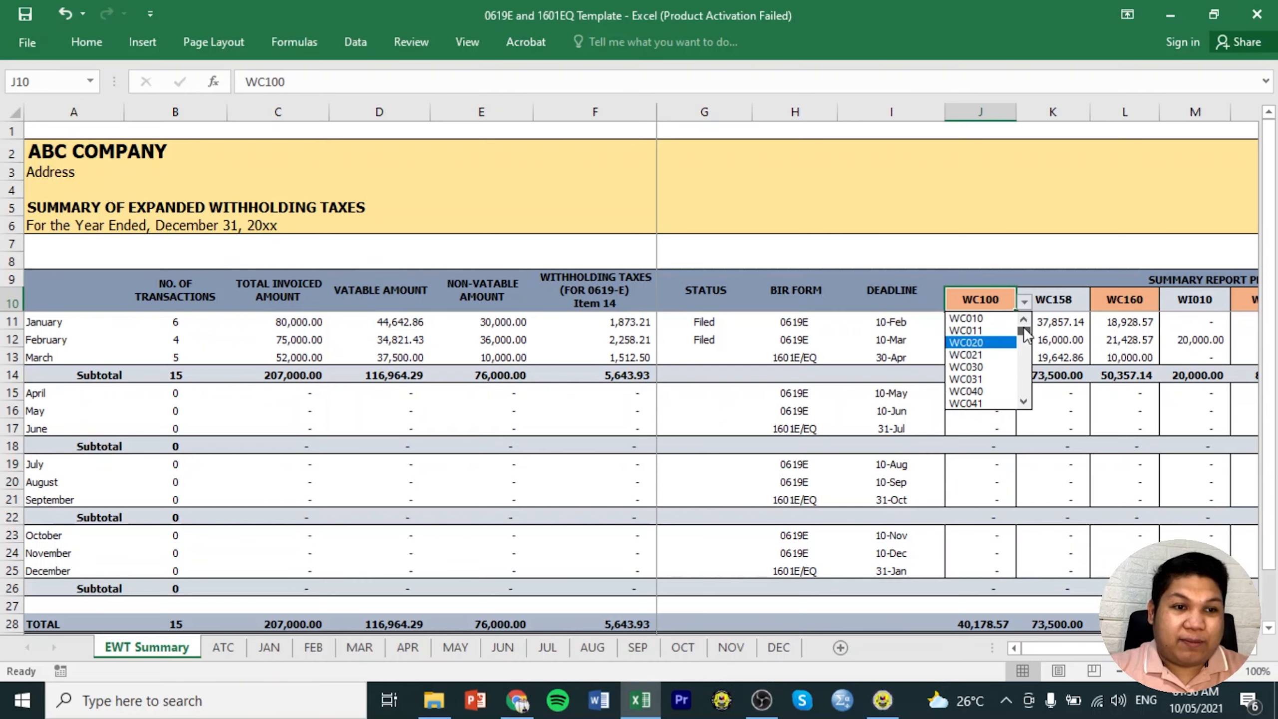
pyautogui.click(1024, 402)
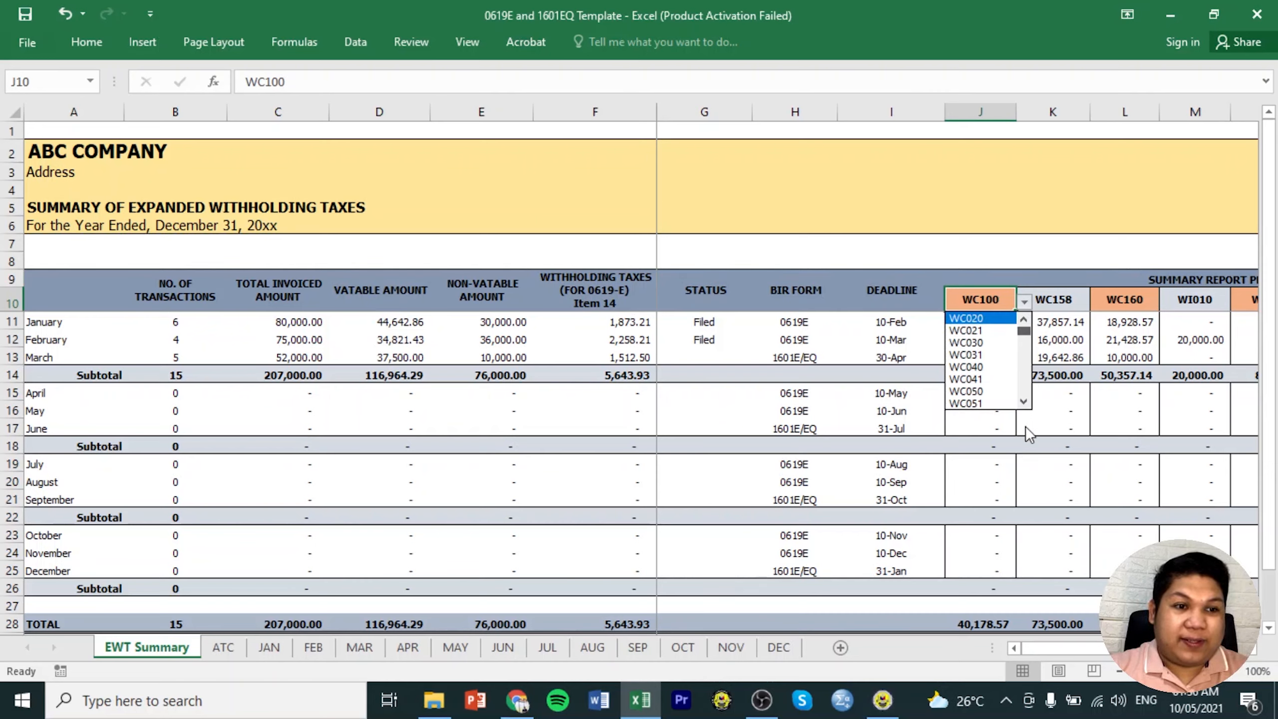
pyautogui.moveTo(1024, 333); pyautogui.dragTo(1024, 401)
pyautogui.click(985, 405)
# Blank out the WC158 and WC160 headings in K10 and L10 of the summary report per ATC.
pyautogui.click(1081, 303)
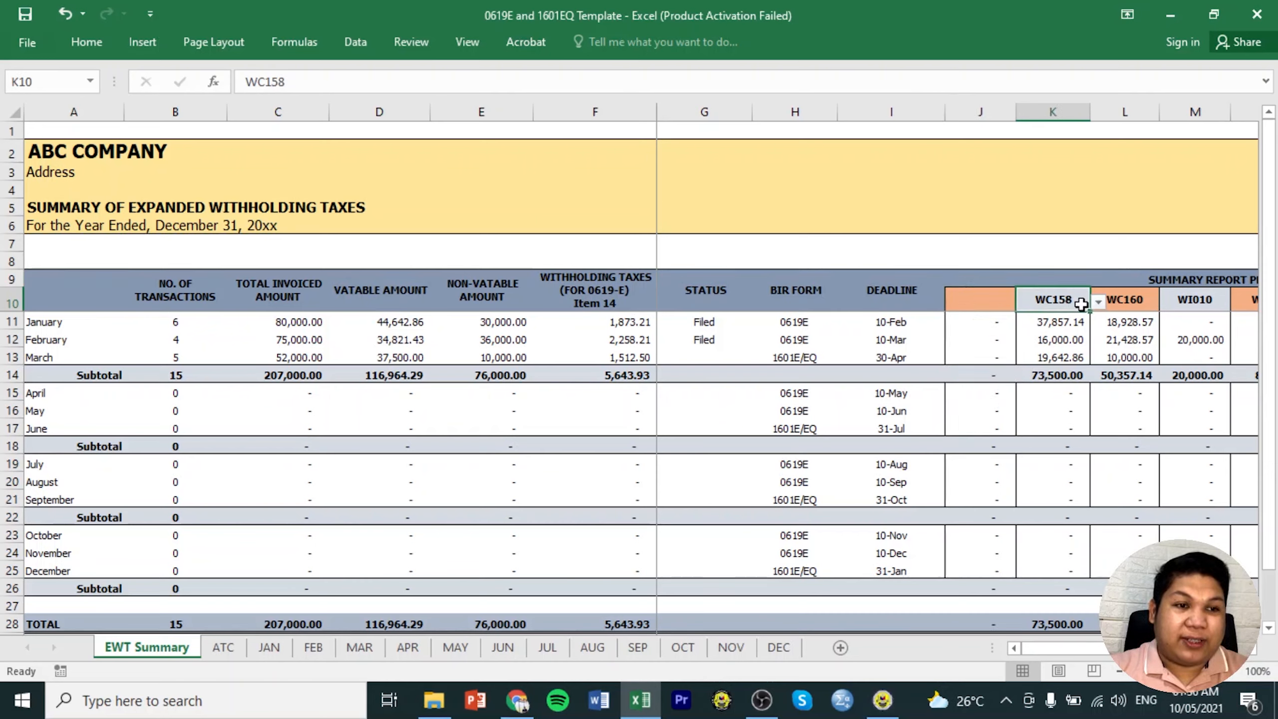
pyautogui.click(1098, 302)
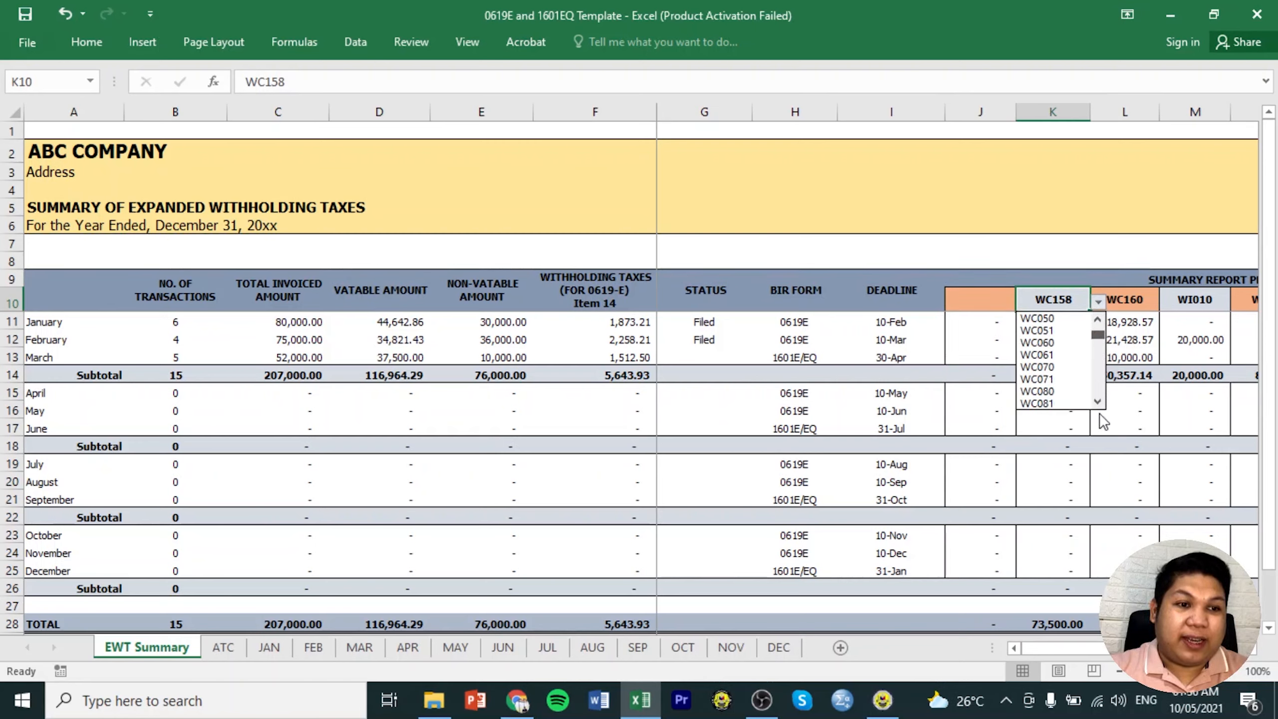
pyautogui.scroll(-10, 1096, 408)
pyautogui.click(1076, 403)
pyautogui.click(1149, 301)
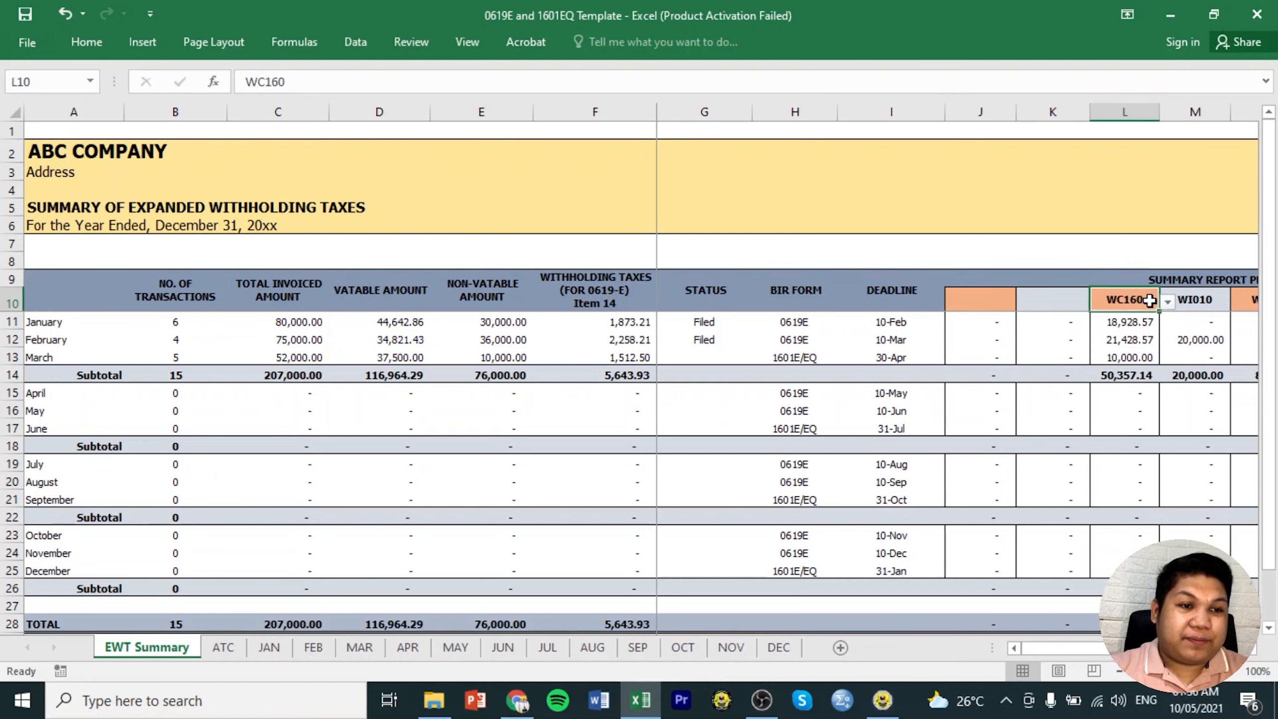
pyautogui.click(1168, 301)
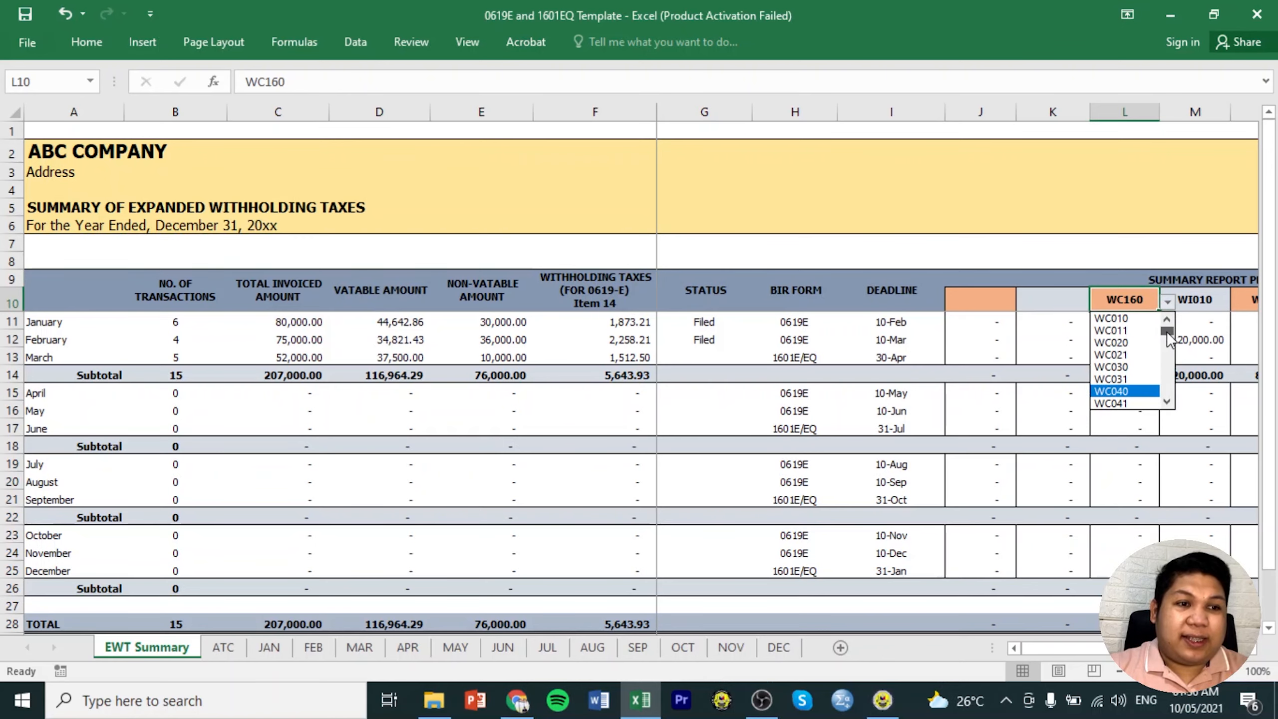
pyautogui.moveTo(1168, 341); pyautogui.dragTo(1168, 403)
pyautogui.click(1146, 402)
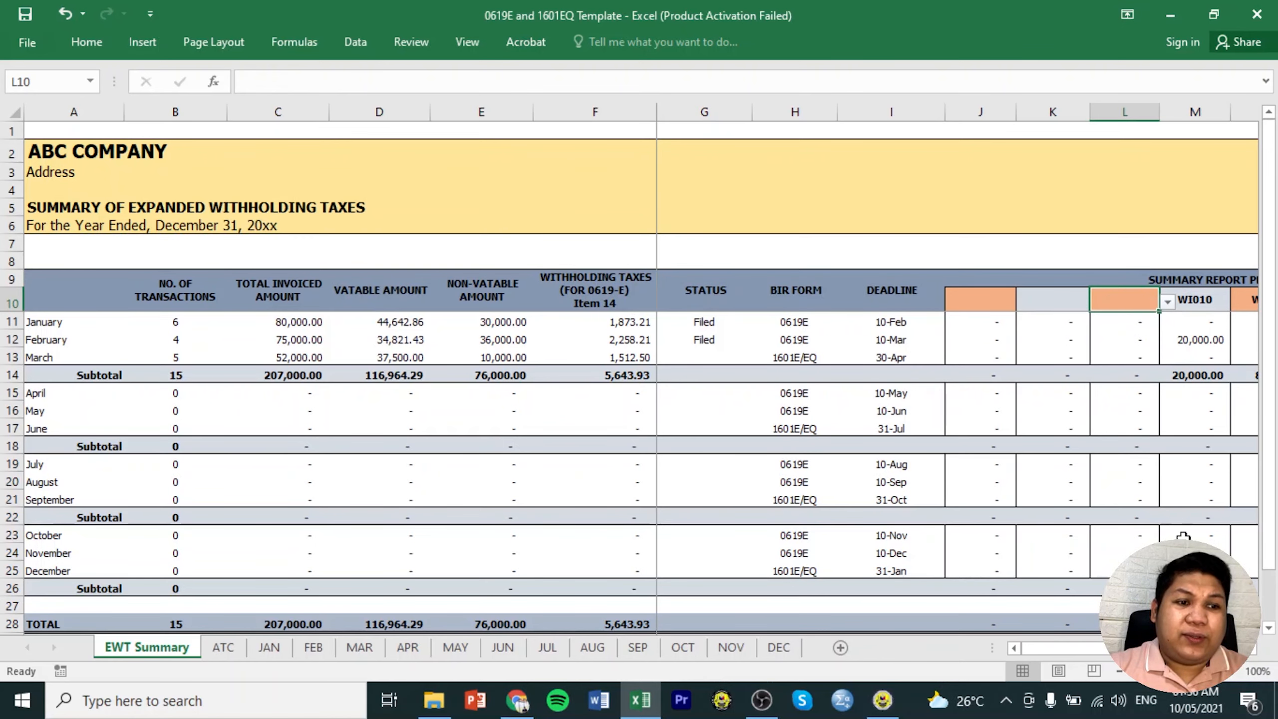
# Blank out the WI010 and WI011 headings in M10 and N10 of the summary report per ATC.
pyautogui.hscroll(3, 1253, 654)
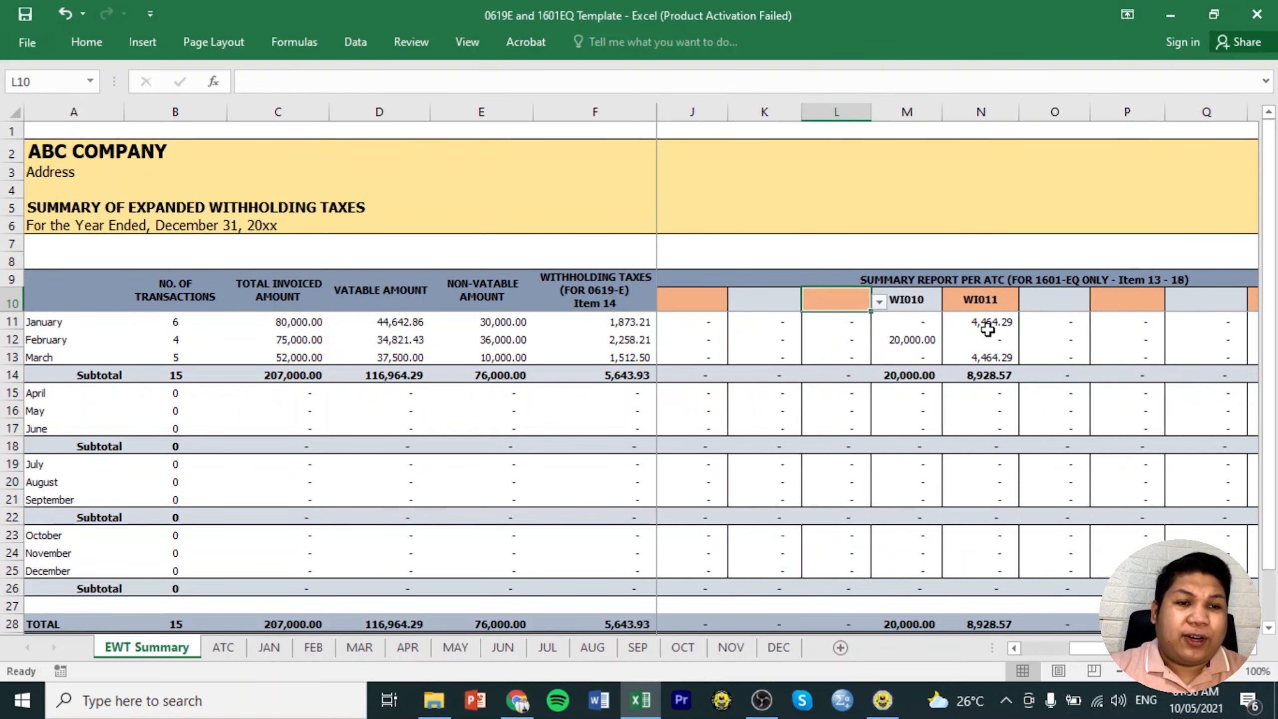
pyautogui.click(923, 297)
pyautogui.click(950, 302)
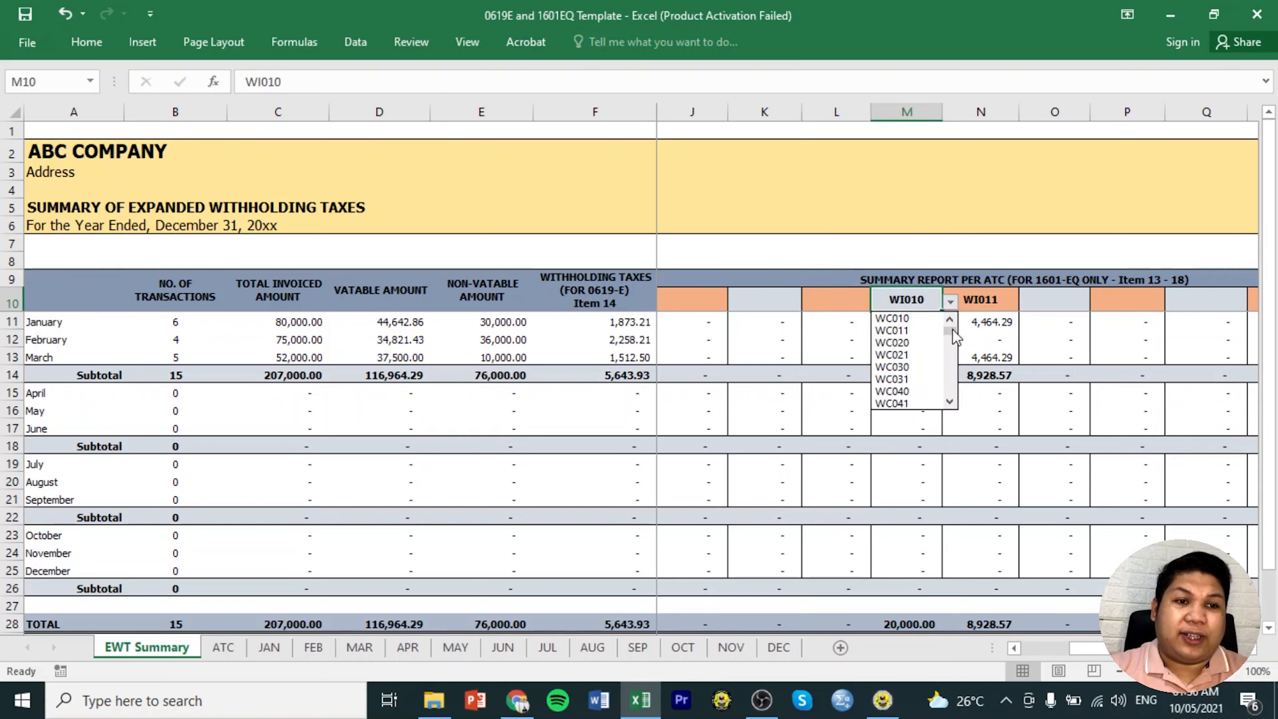
pyautogui.scroll(-3, 949, 398)
pyautogui.click(912, 402)
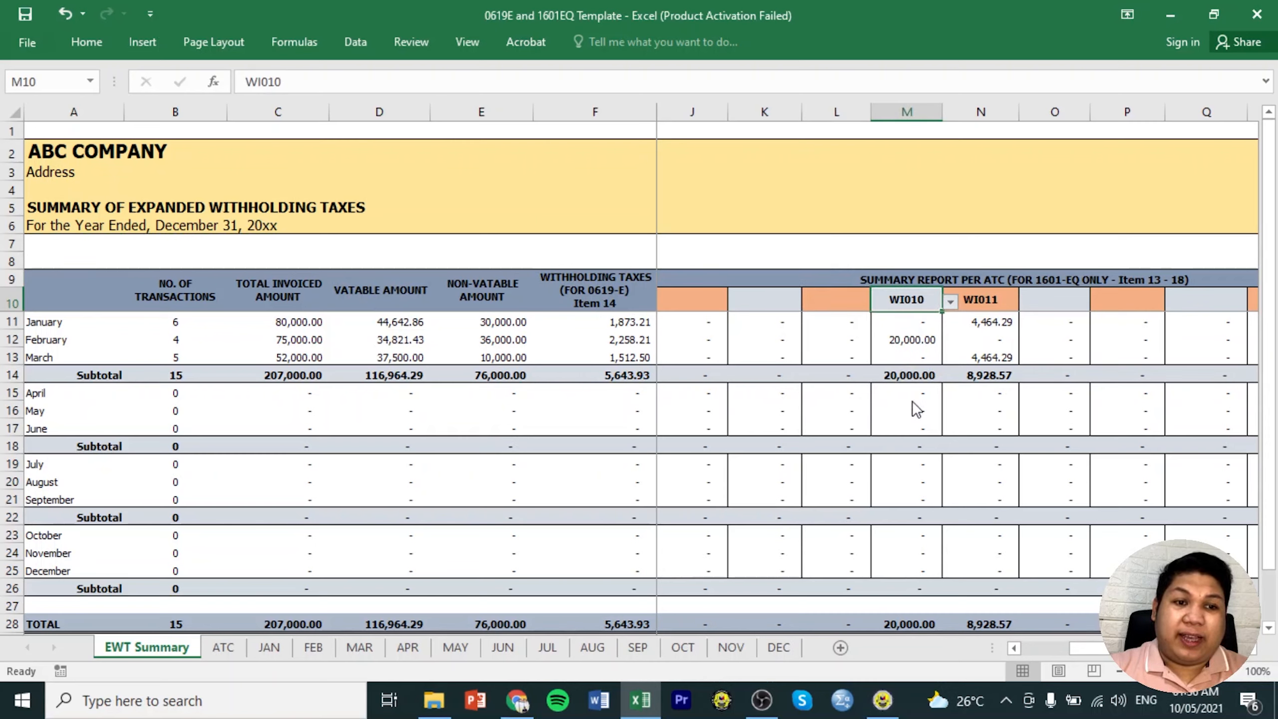
pyautogui.click(1000, 301)
pyautogui.click(1026, 301)
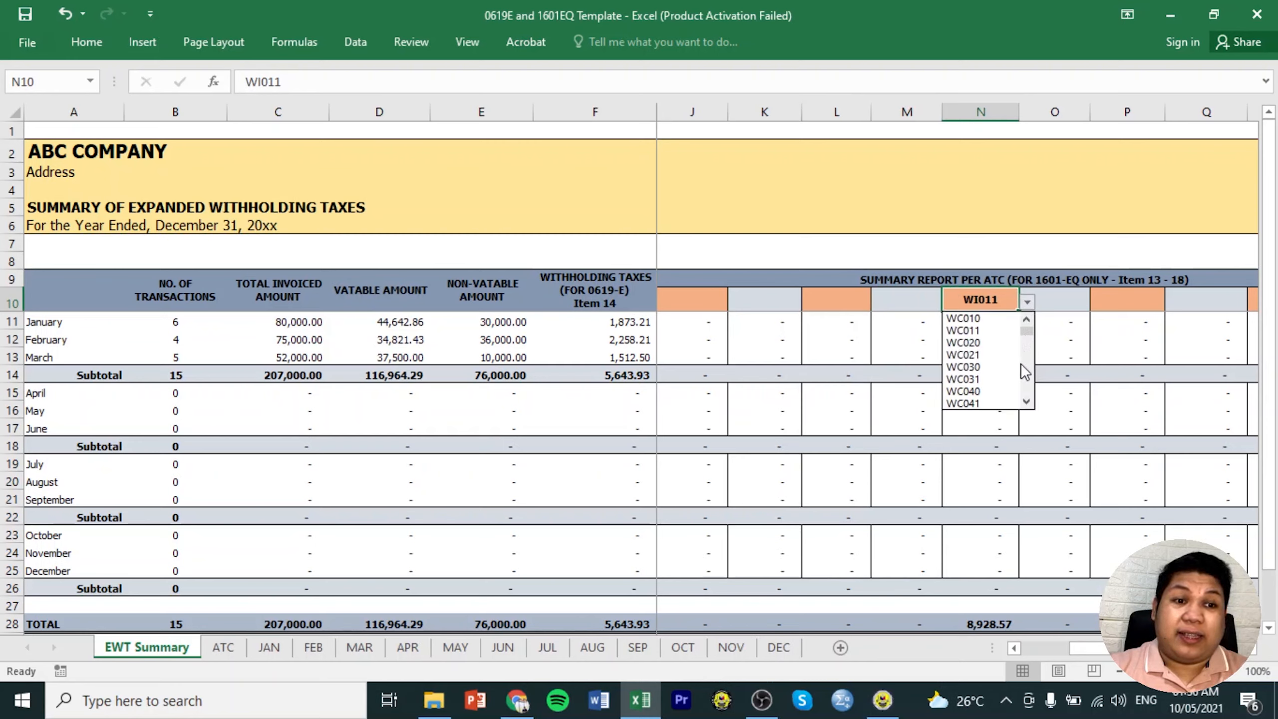
pyautogui.scroll(-5, 1026, 399)
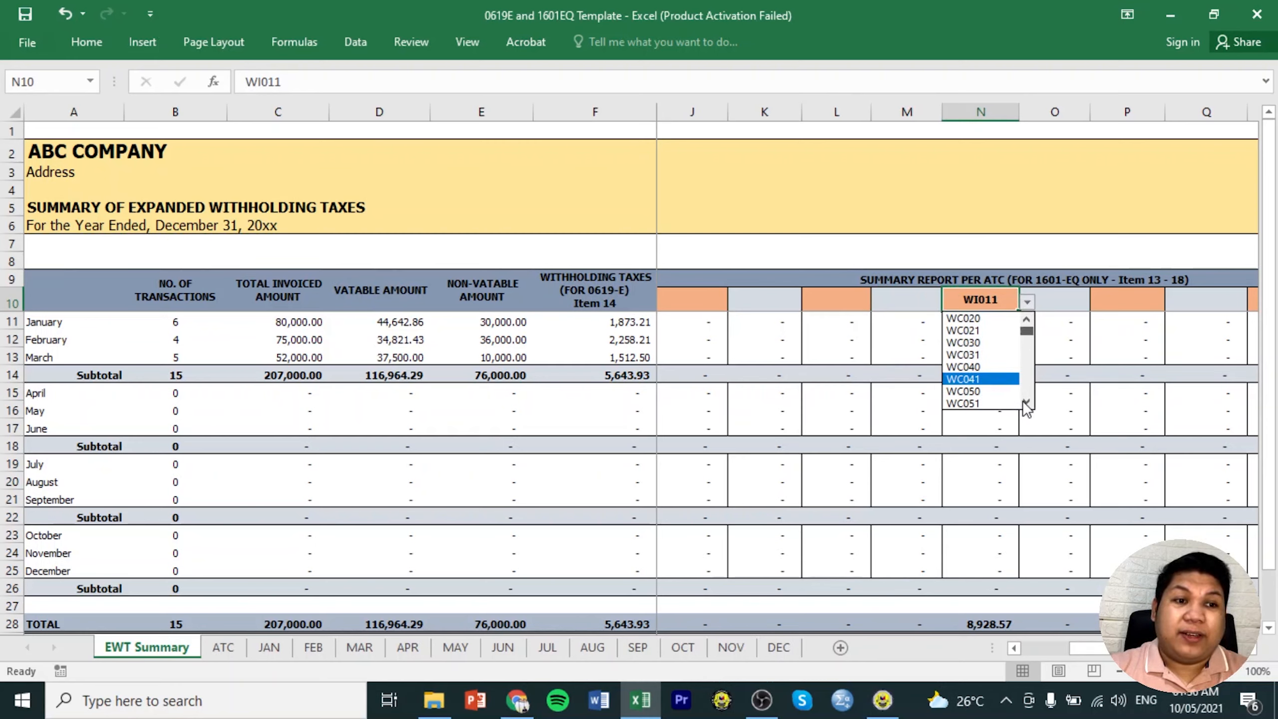
pyautogui.click(985, 402)
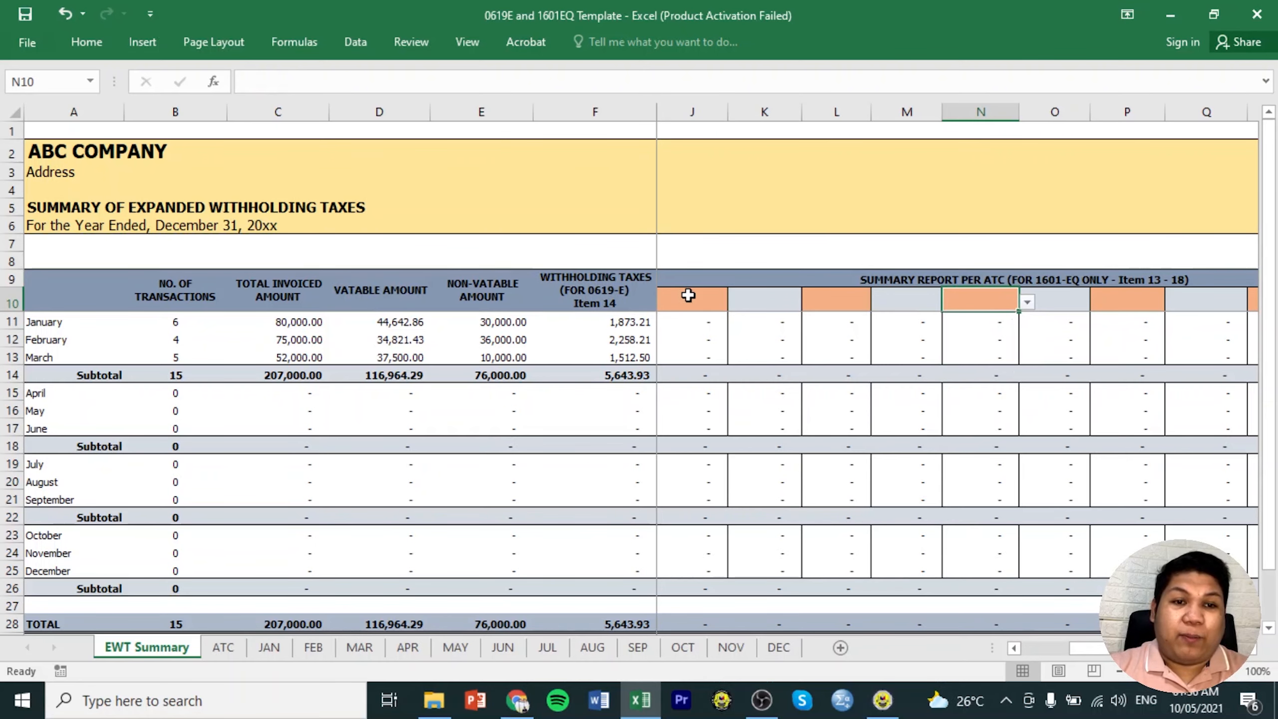
pyautogui.moveTo(687, 294); pyautogui.dragTo(1107, 314)
pyautogui.click(825, 339)
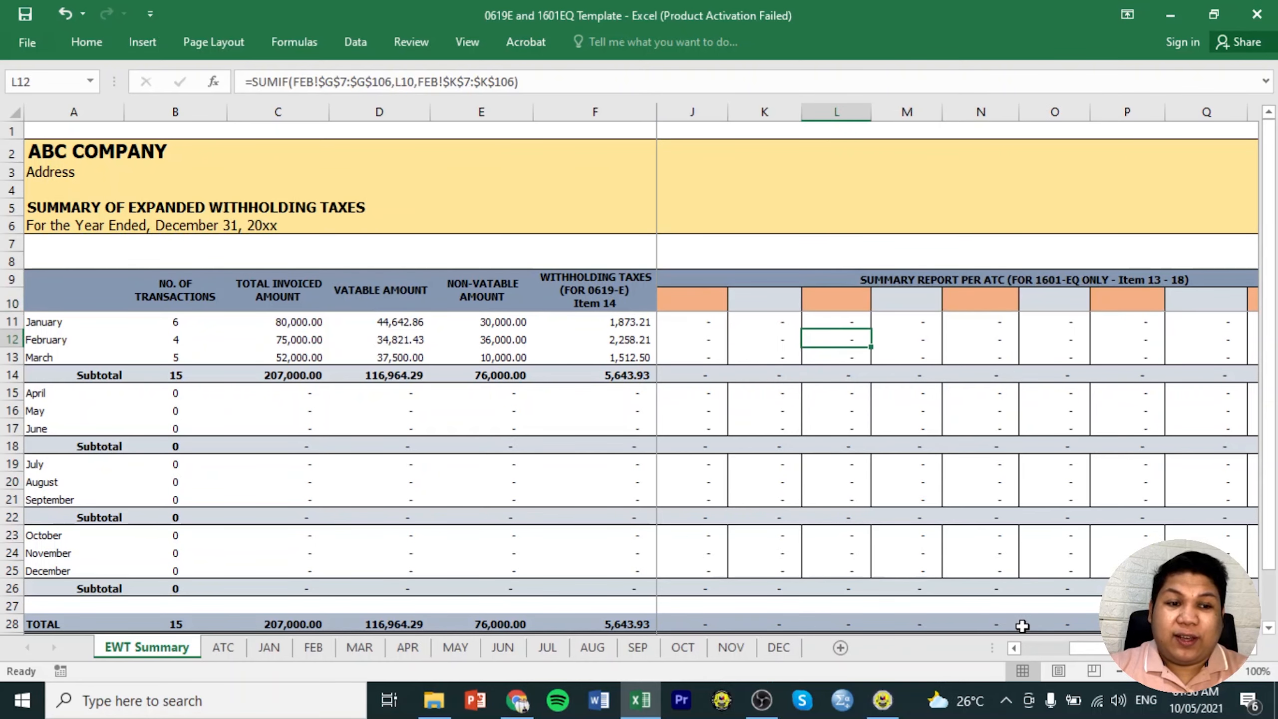
# Go through the ATC codes used by January's suppliers in G7:G12 on the JAN sheet.
pyautogui.moveTo(1078, 648); pyautogui.dragTo(1019, 648)
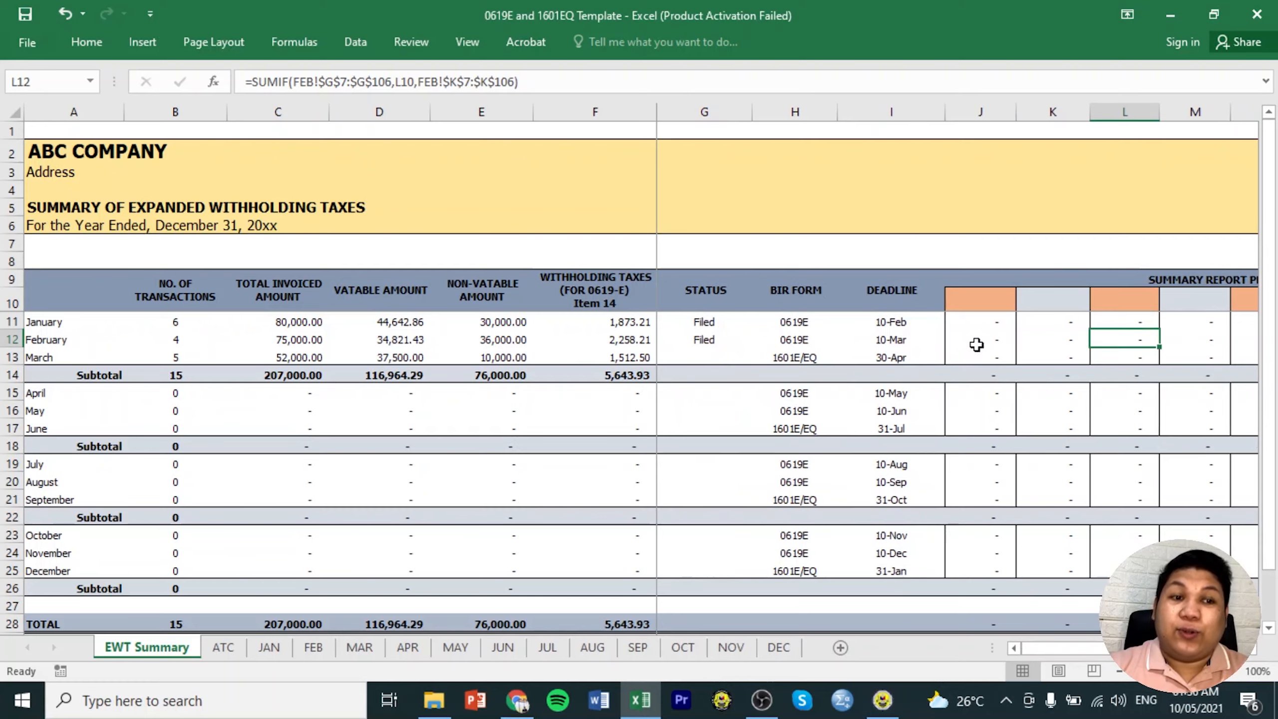
pyautogui.click(269, 647)
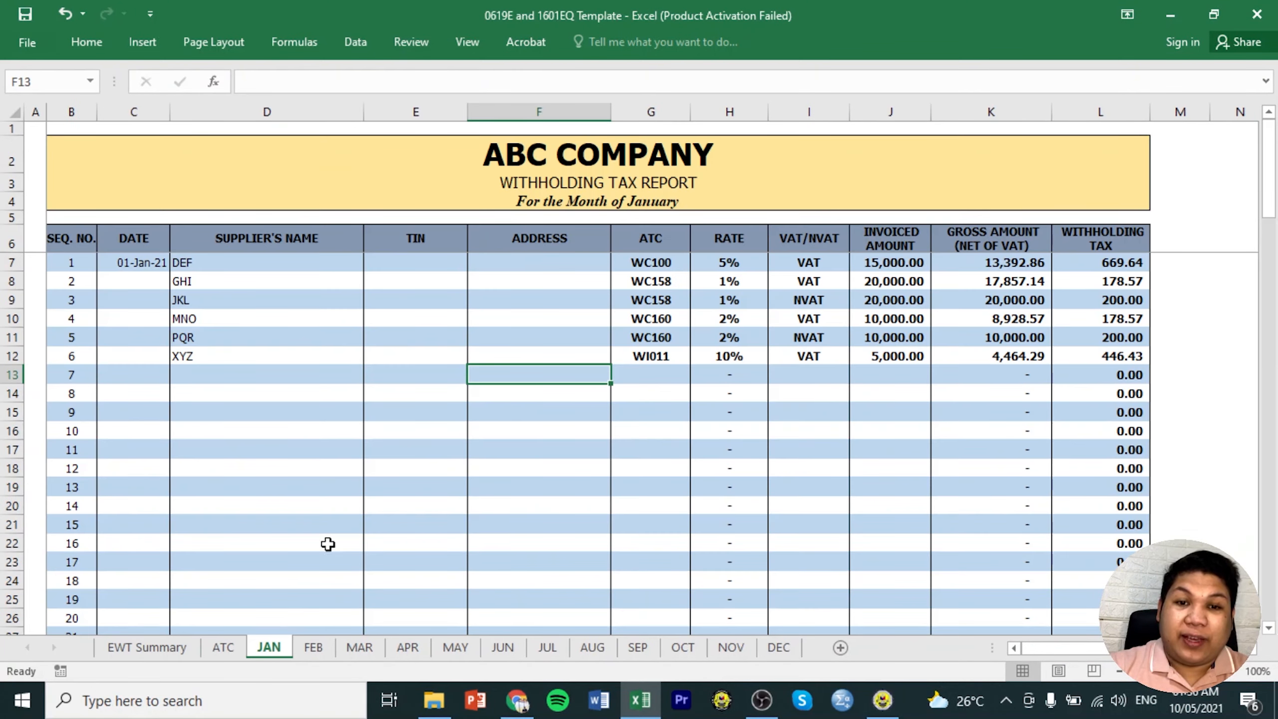
pyautogui.click(644, 259)
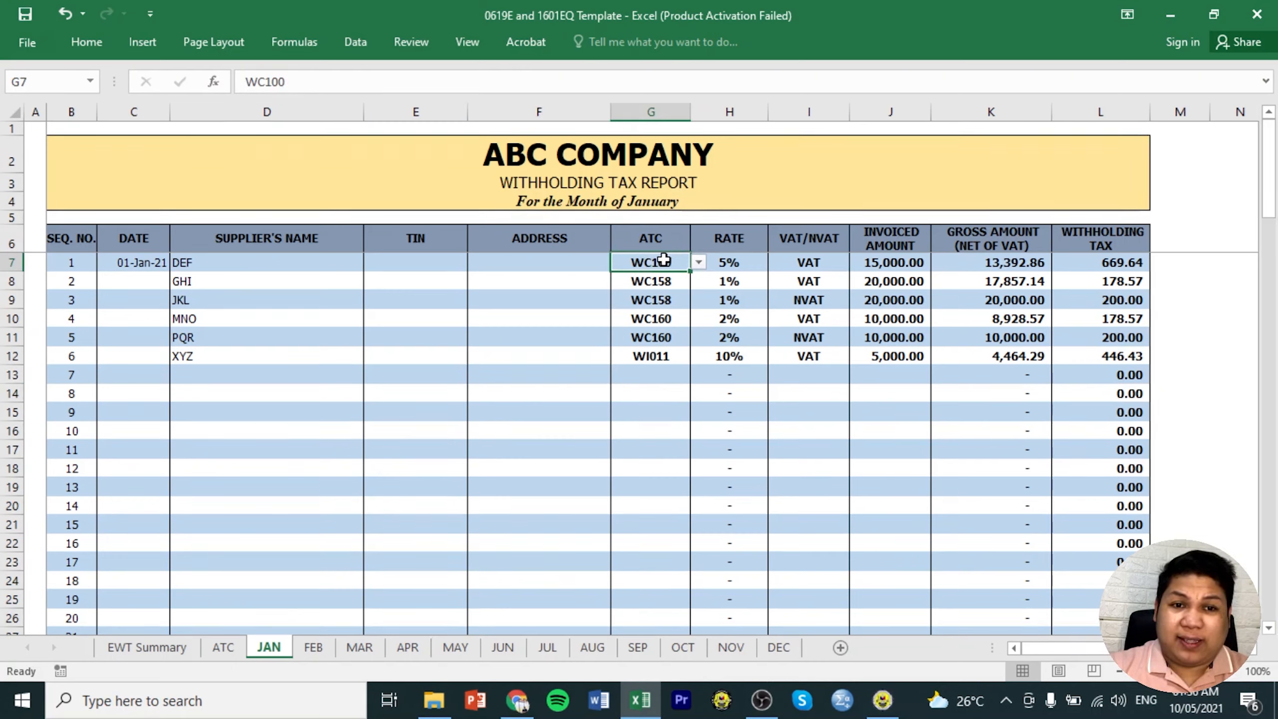
pyautogui.moveTo(669, 280); pyautogui.dragTo(673, 334)
pyautogui.click(673, 356)
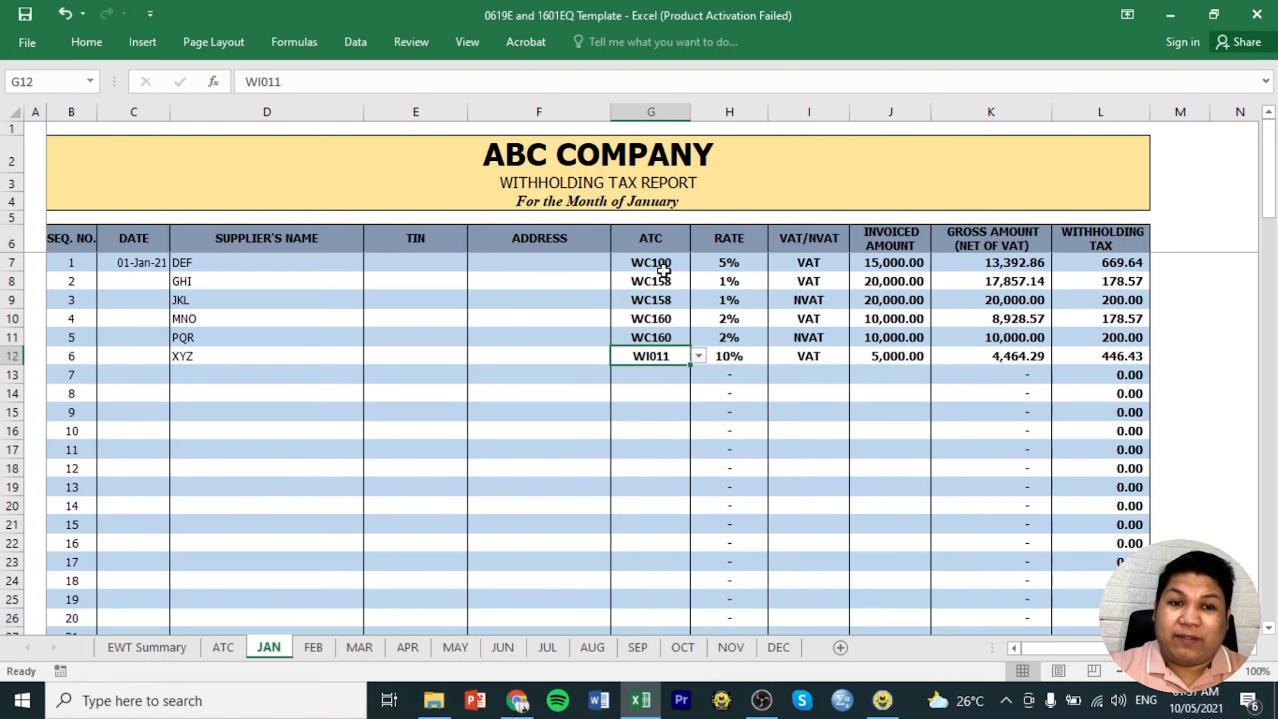
pyautogui.moveTo(665, 261); pyautogui.dragTo(673, 352)
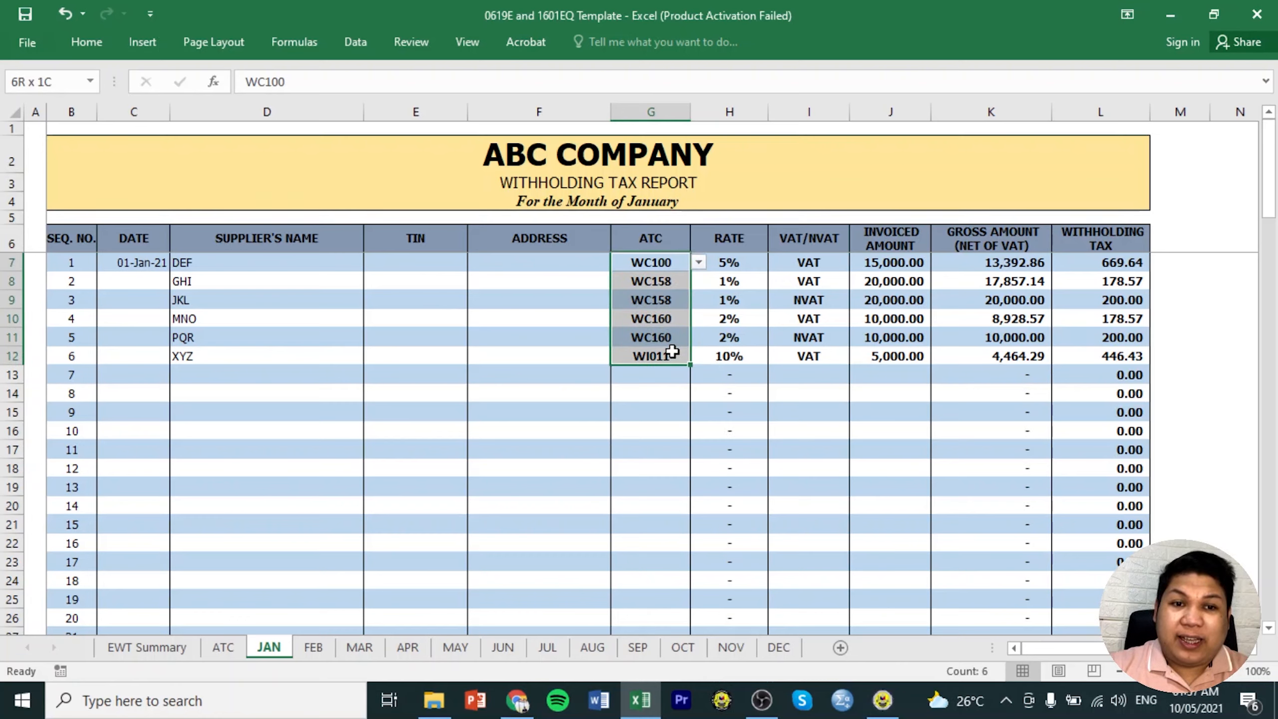
pyautogui.click(666, 265)
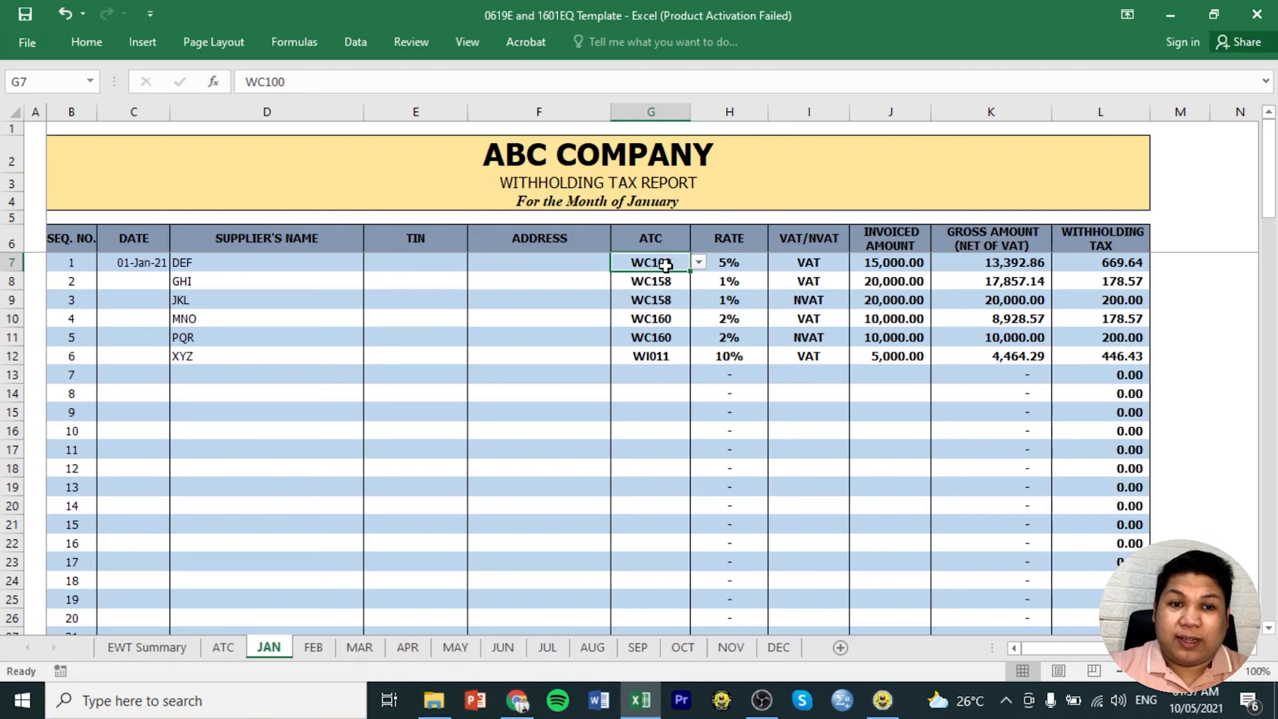
pyautogui.keyDown('ctrl'); pyautogui.moveTo(669, 281); pyautogui.dragTo(669, 338); pyautogui.keyUp('ctrl')
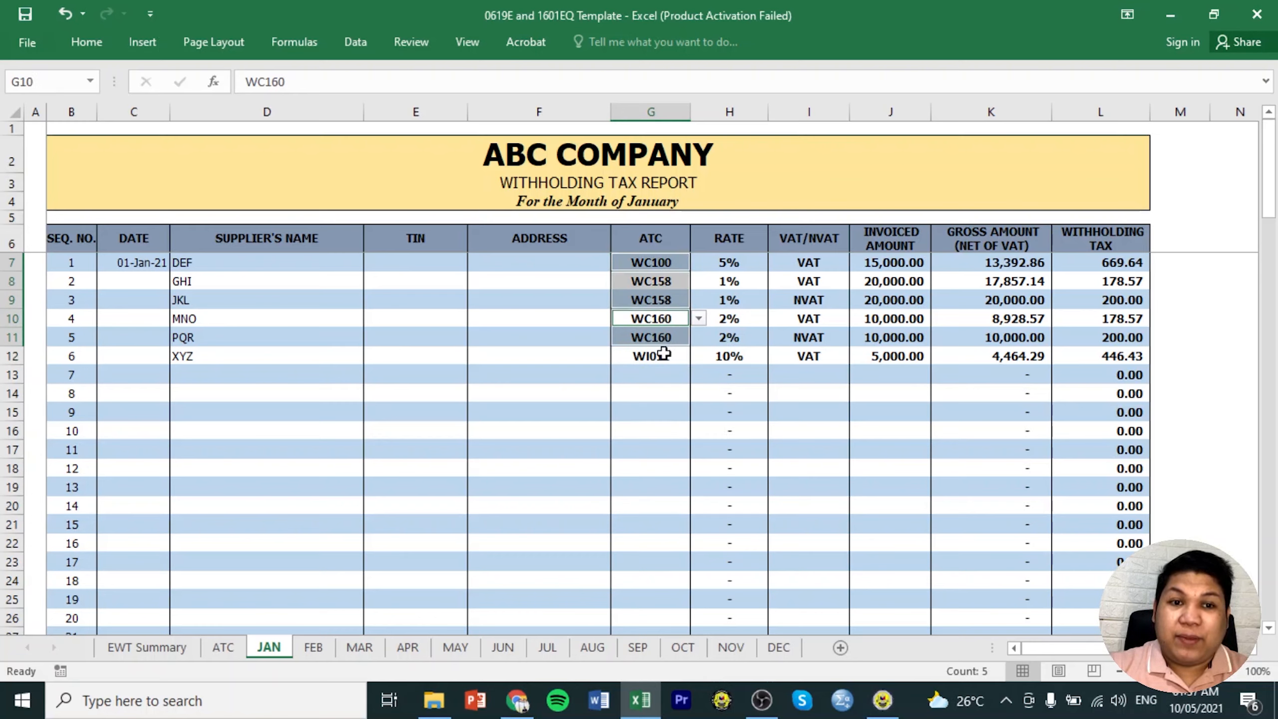
pyautogui.click(662, 354)
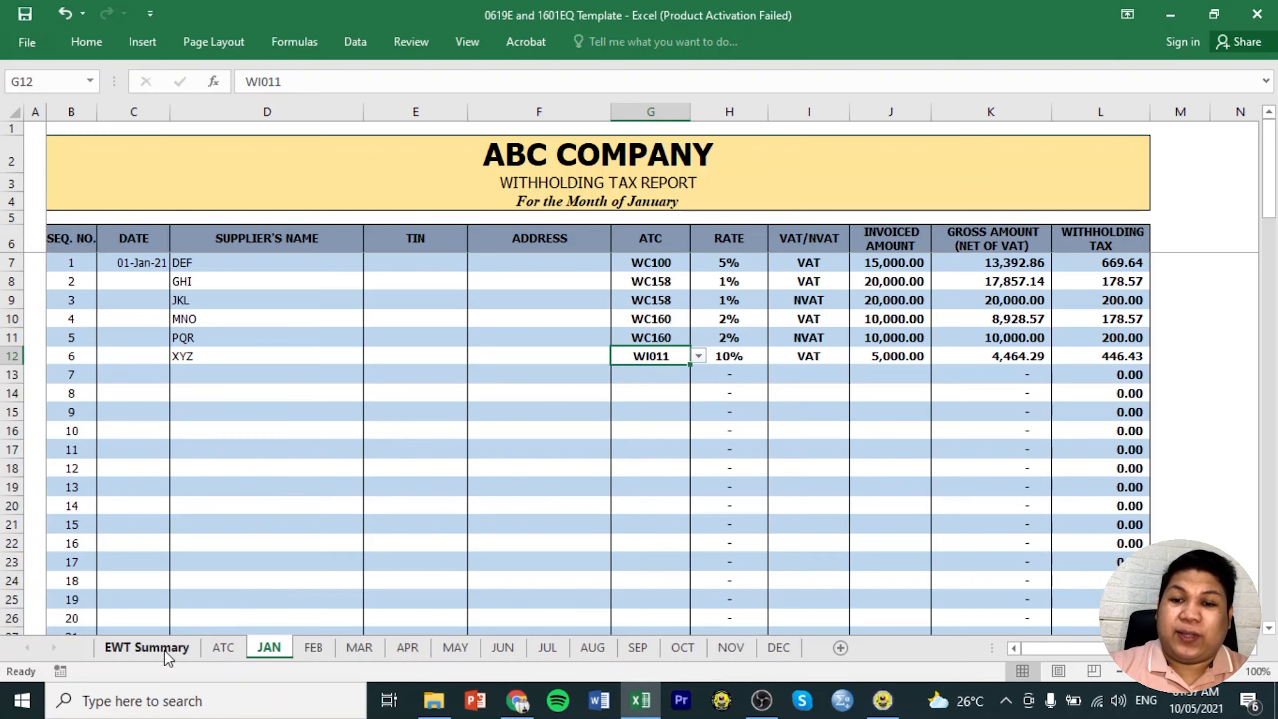
# Set the first per-ATC heading, J10 on the EWT Summary sheet, to WC158.
pyautogui.click(187, 646)
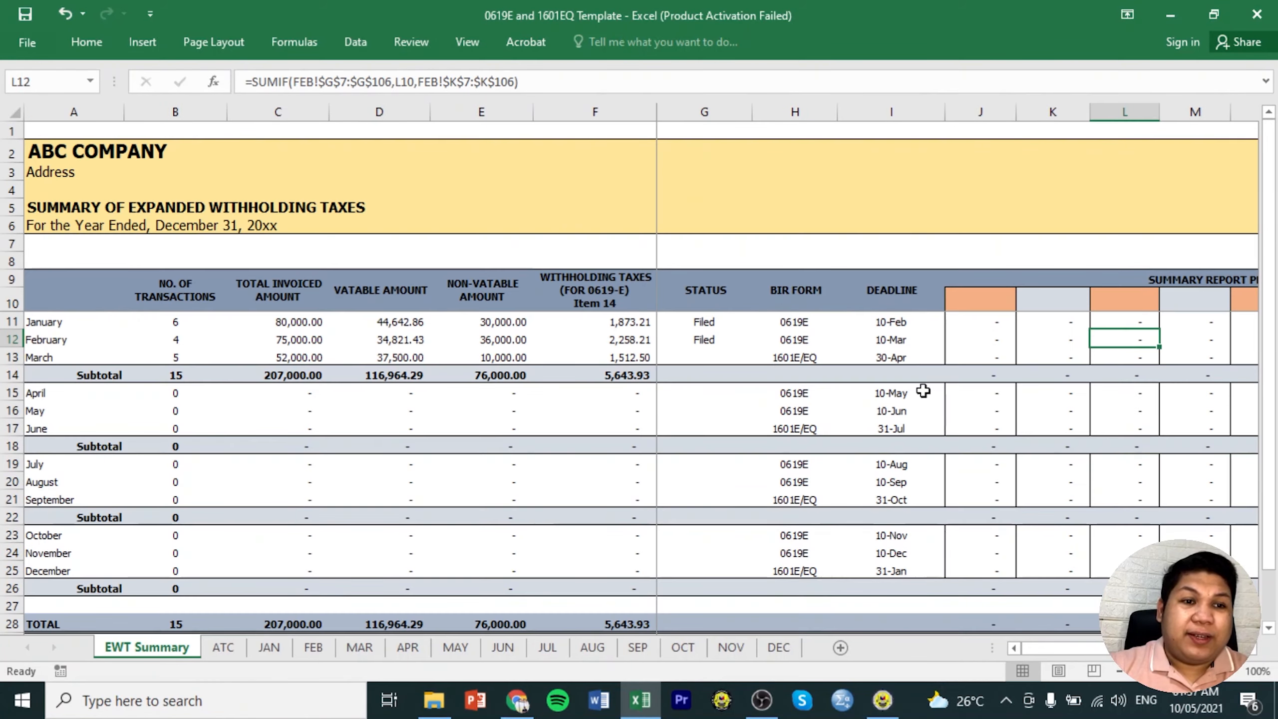
pyautogui.click(997, 294)
pyautogui.click(1024, 302)
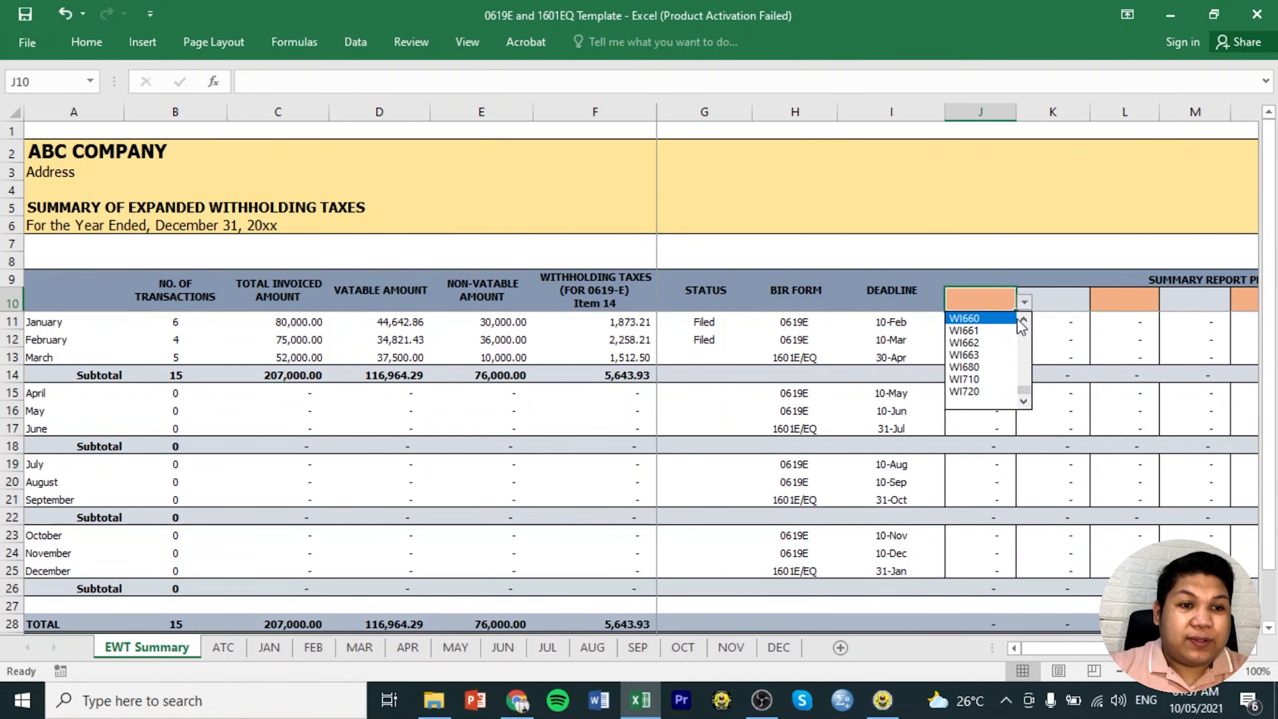
pyautogui.click(261, 651)
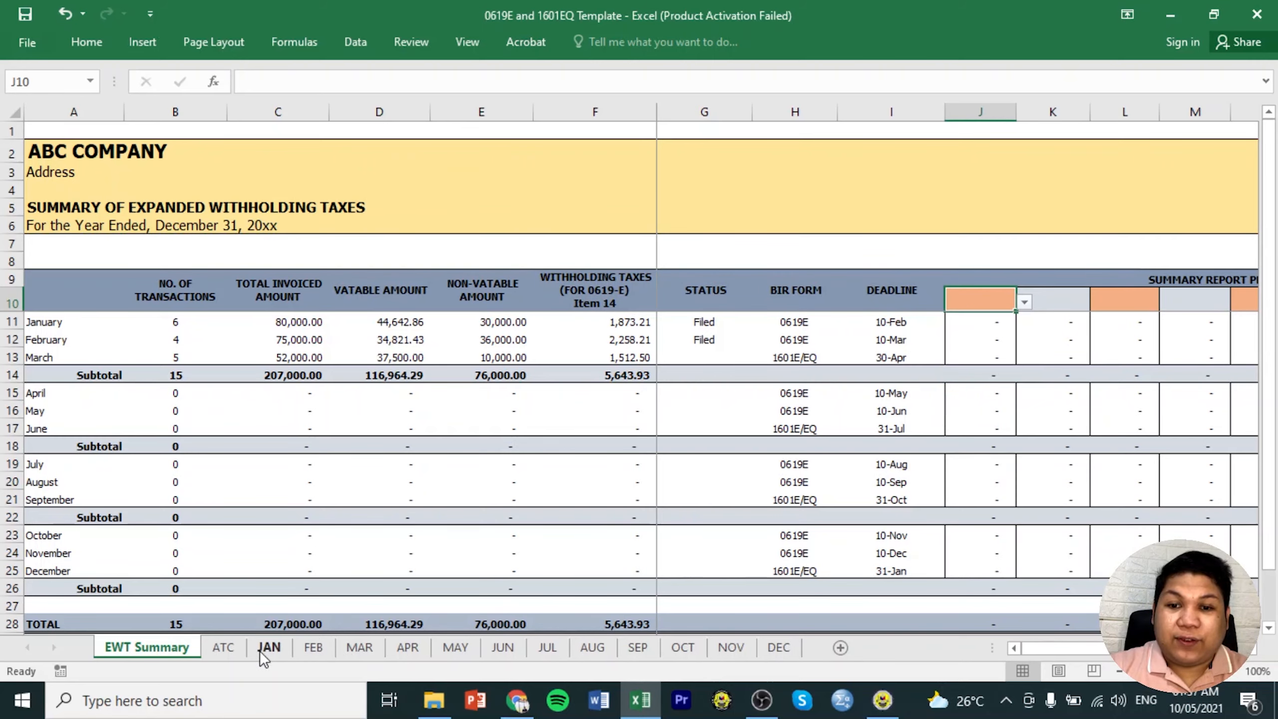
pyautogui.click(270, 651)
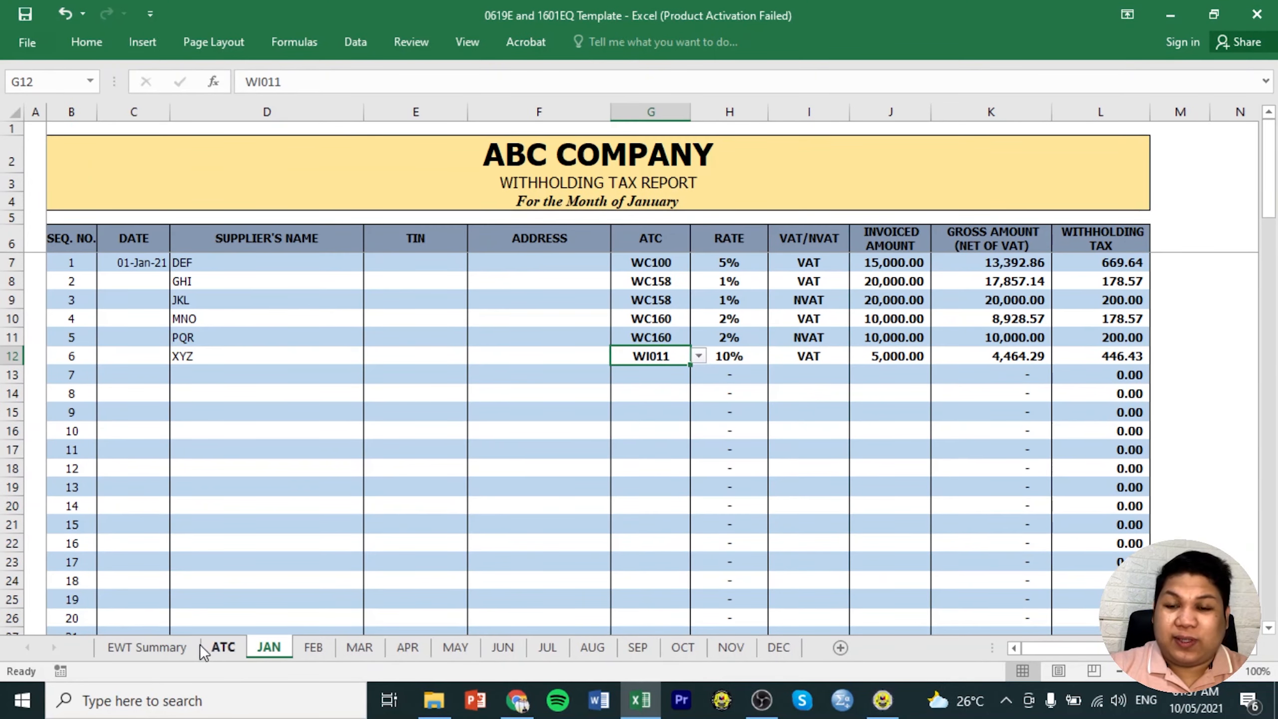
pyautogui.click(158, 647)
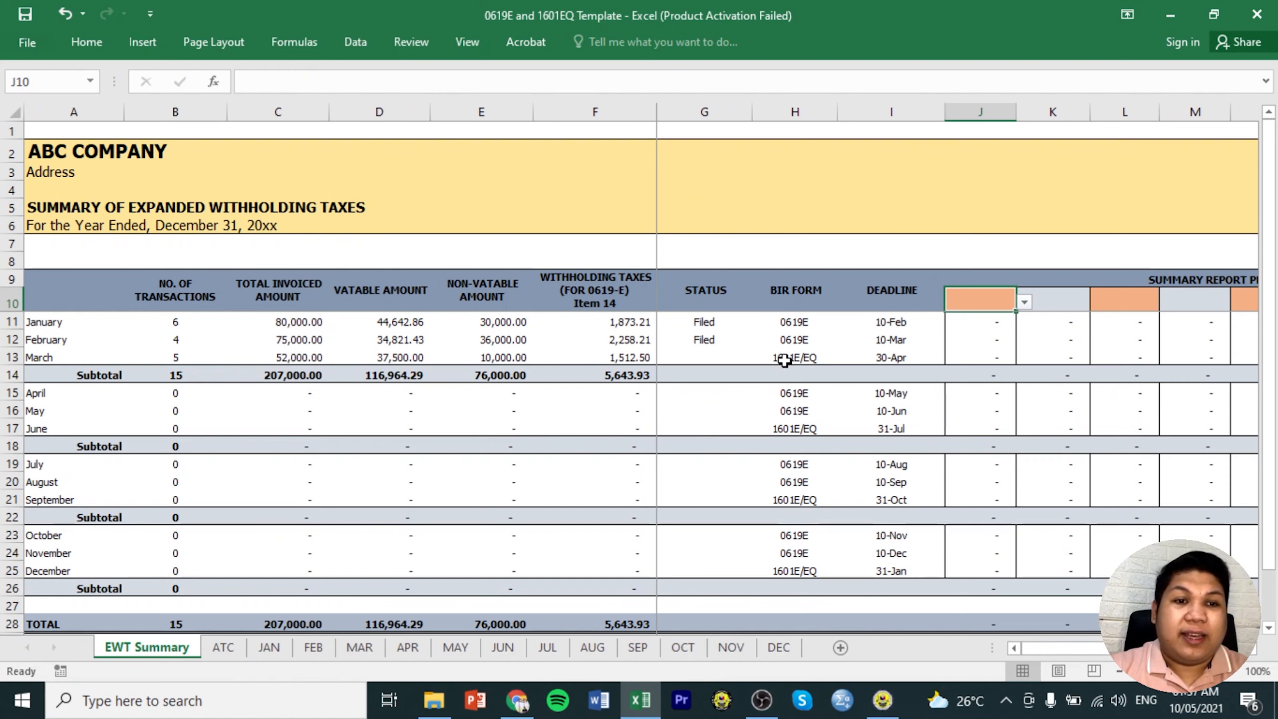
pyautogui.click(1024, 301)
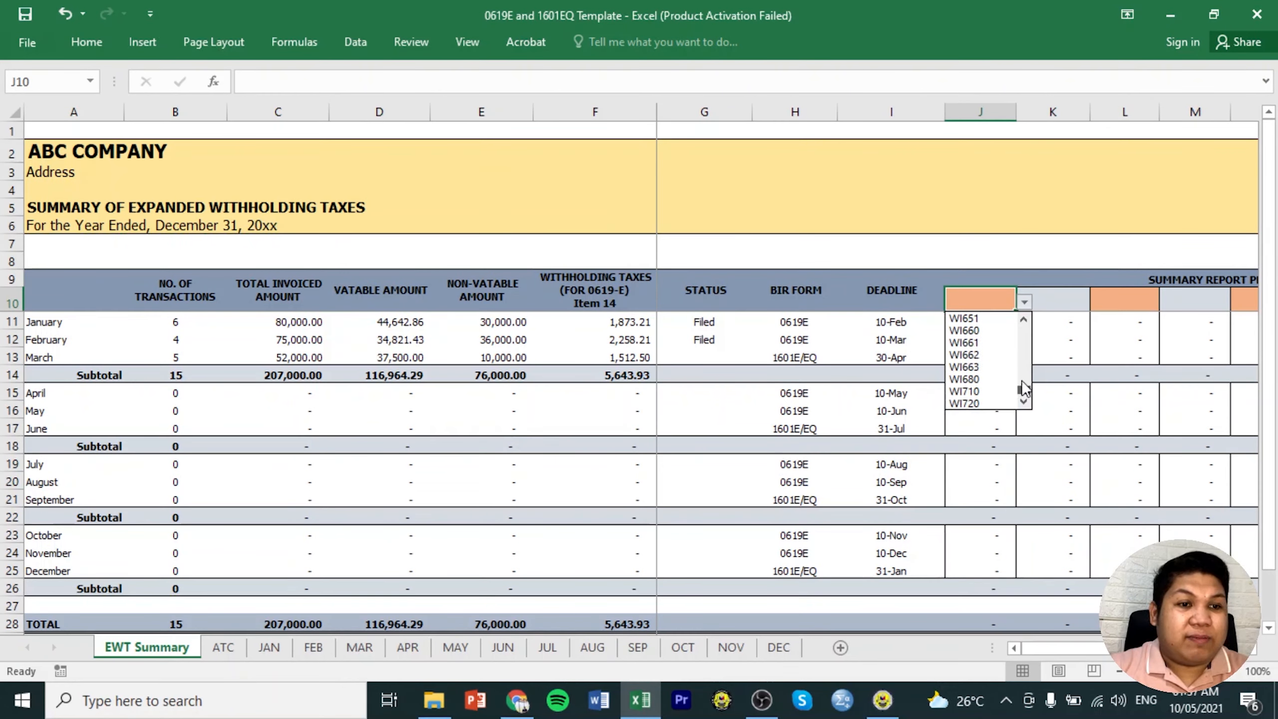
pyautogui.click(1024, 327)
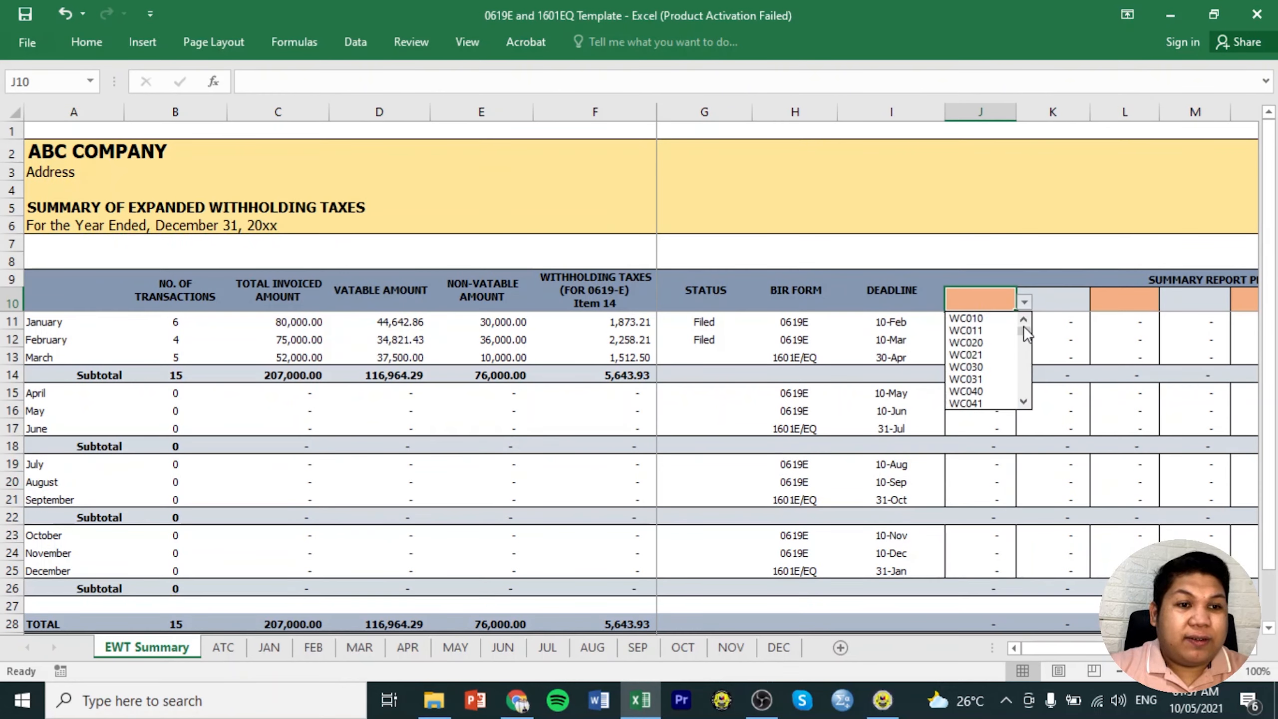
pyautogui.click(1026, 344)
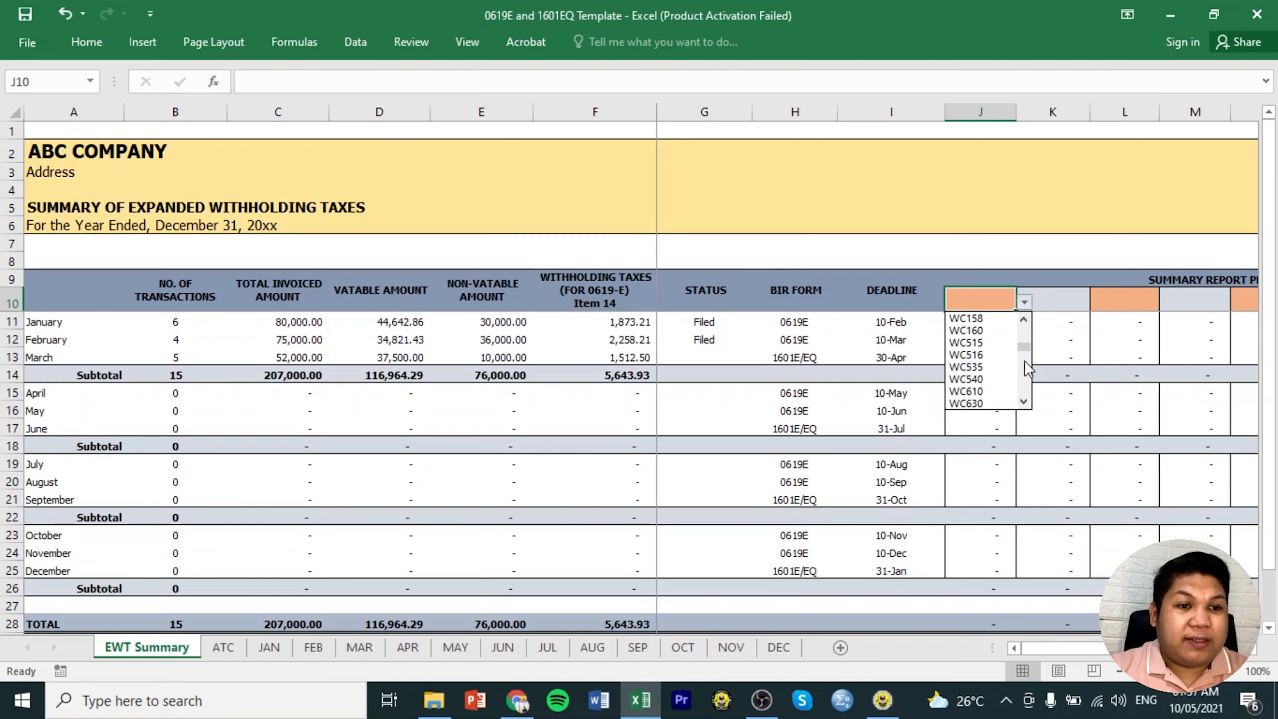
pyautogui.click(1003, 317)
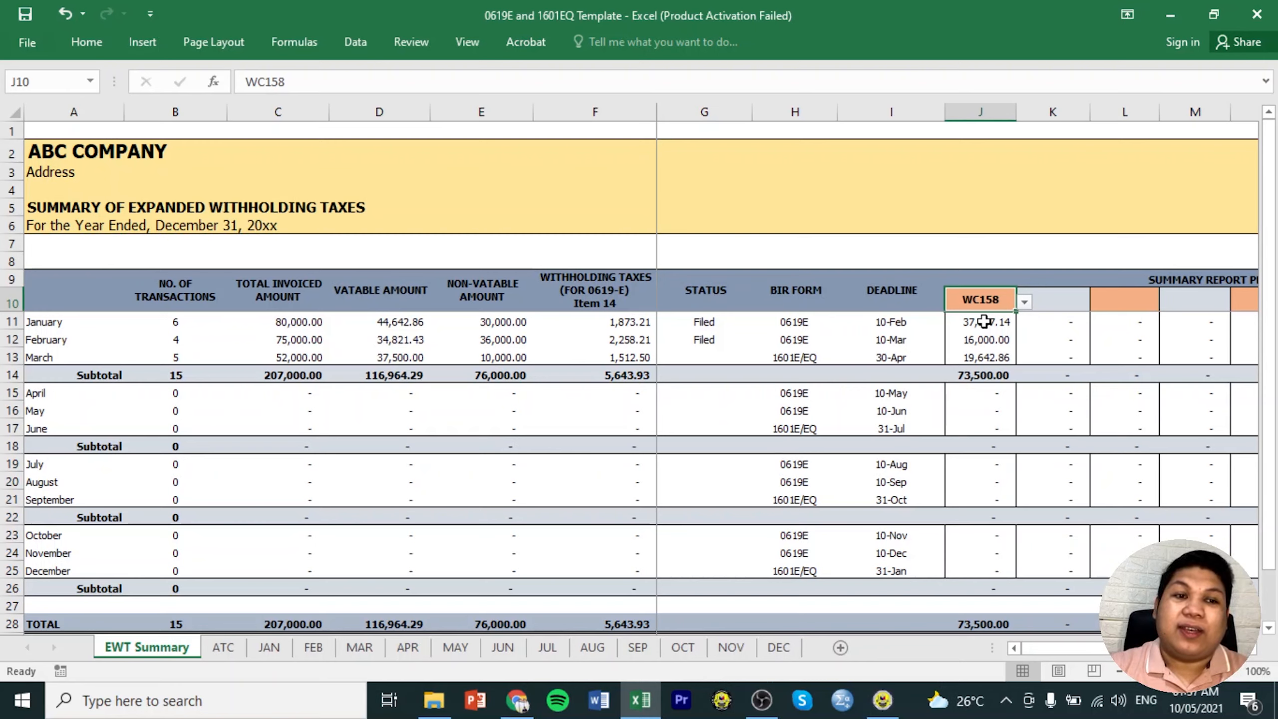
# Check the January, February and March amounts for WC158 in J11:J13 of the EWT Summary.
pyautogui.click(983, 321)
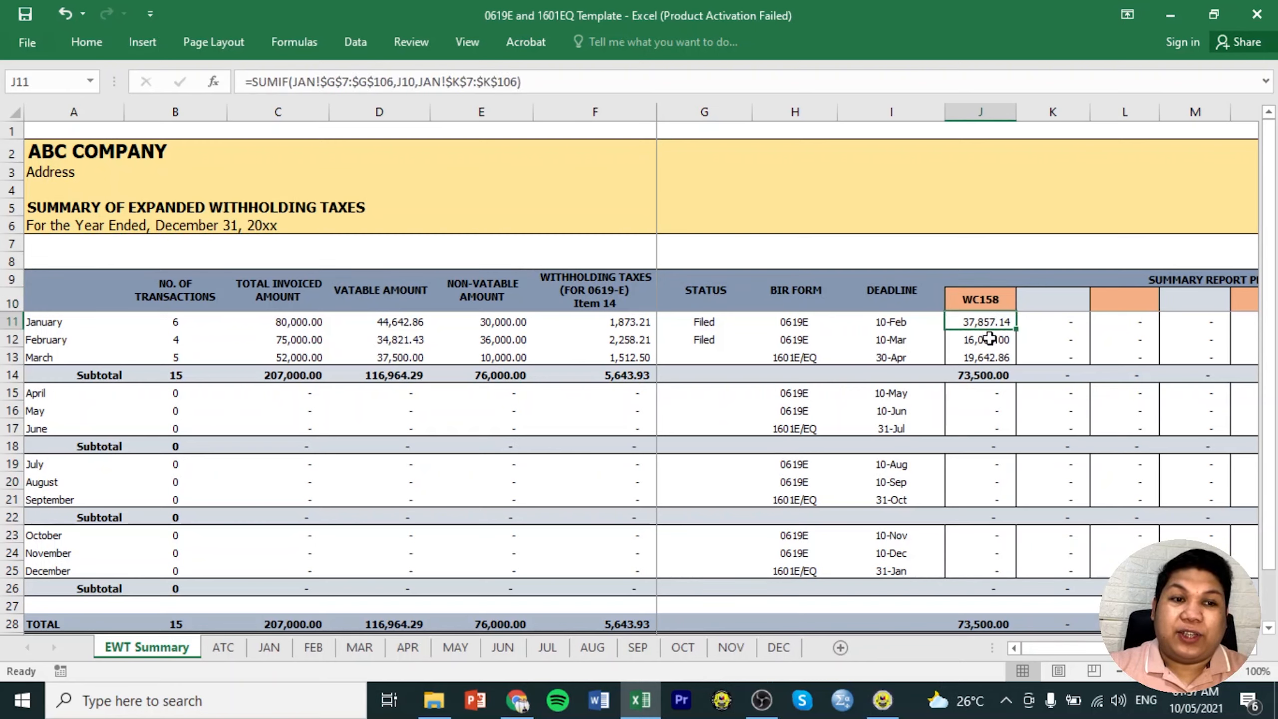
pyautogui.click(988, 340)
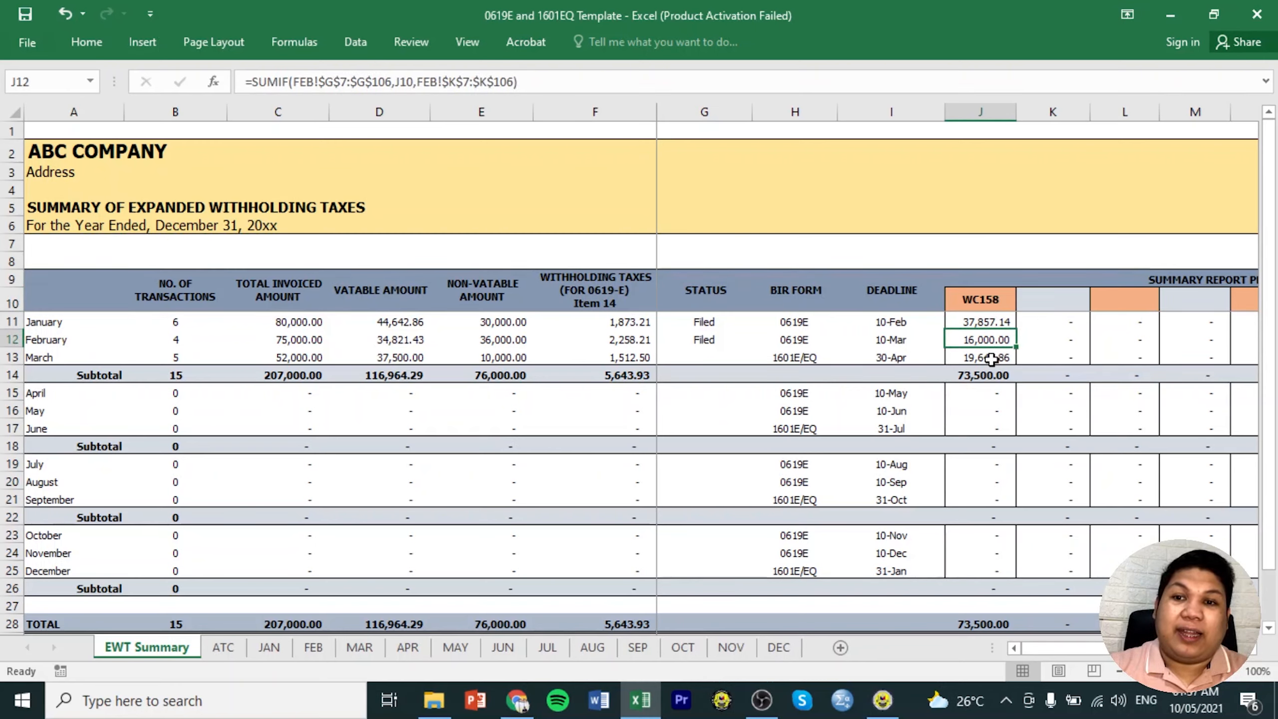
pyautogui.click(990, 358)
# Set the second per-ATC heading, K10 in the summary report, to WC160.
pyautogui.click(1049, 300)
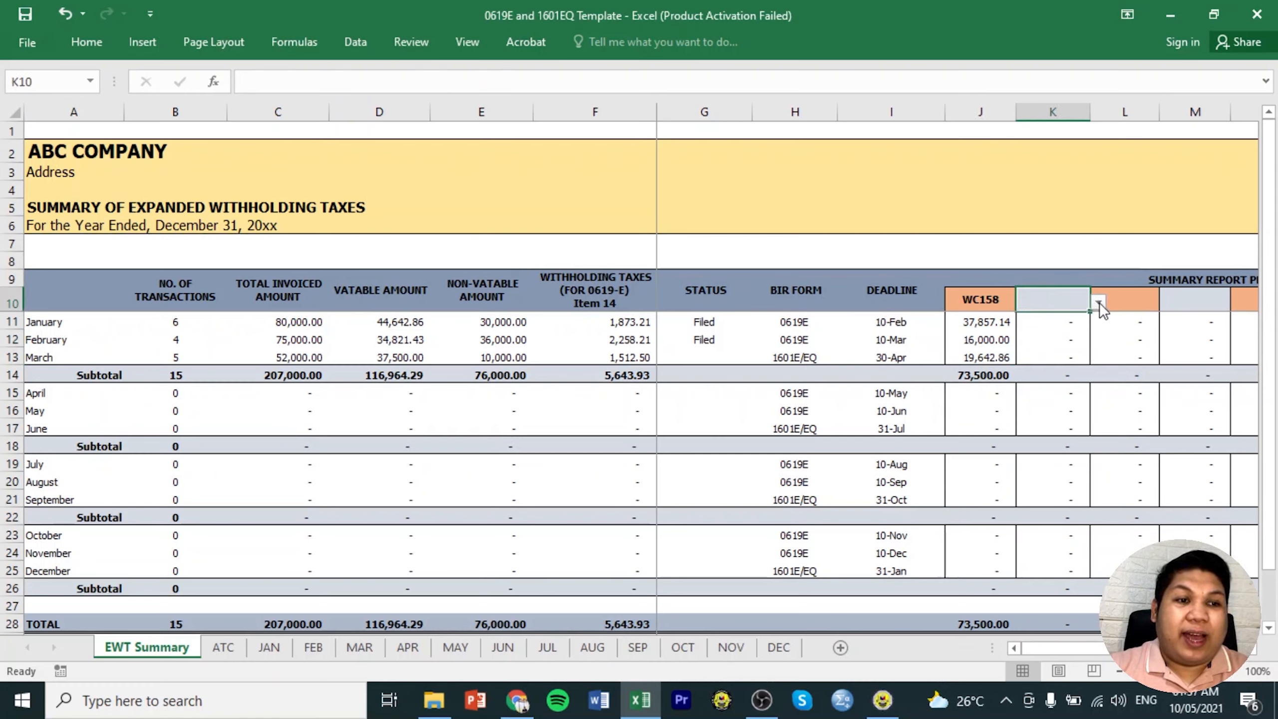
pyautogui.click(1099, 301)
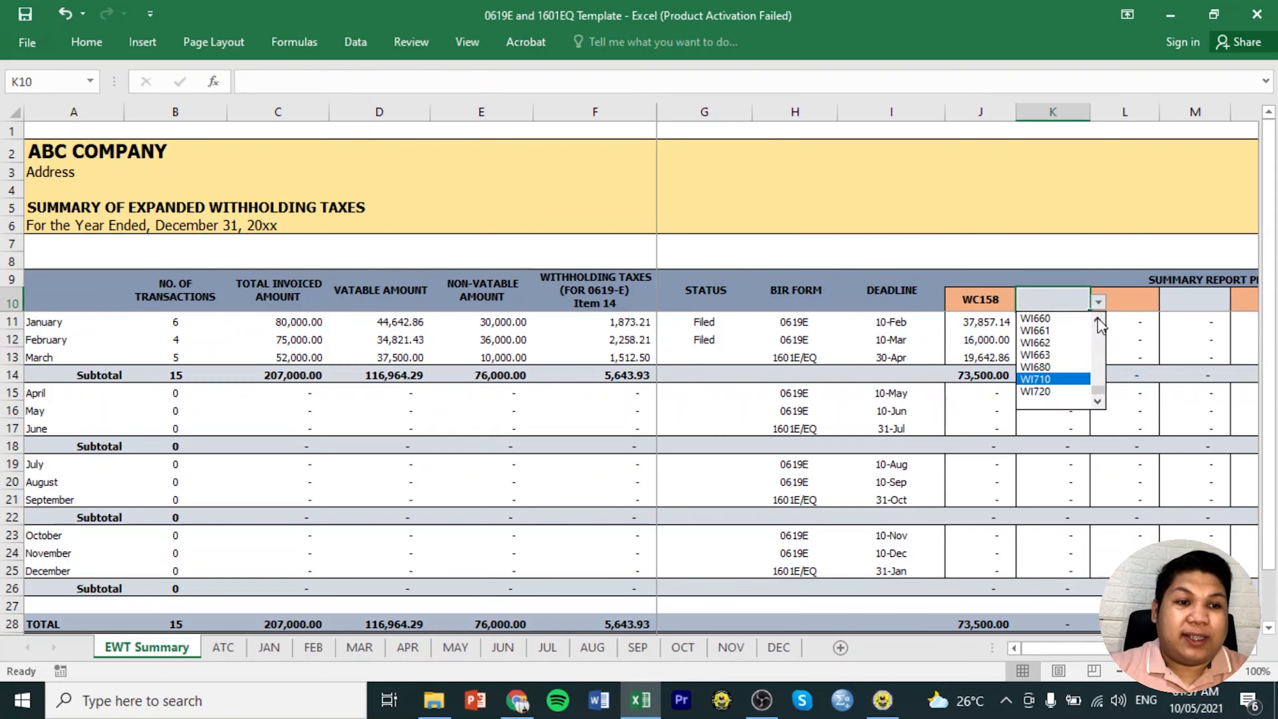
pyautogui.click(1097, 319)
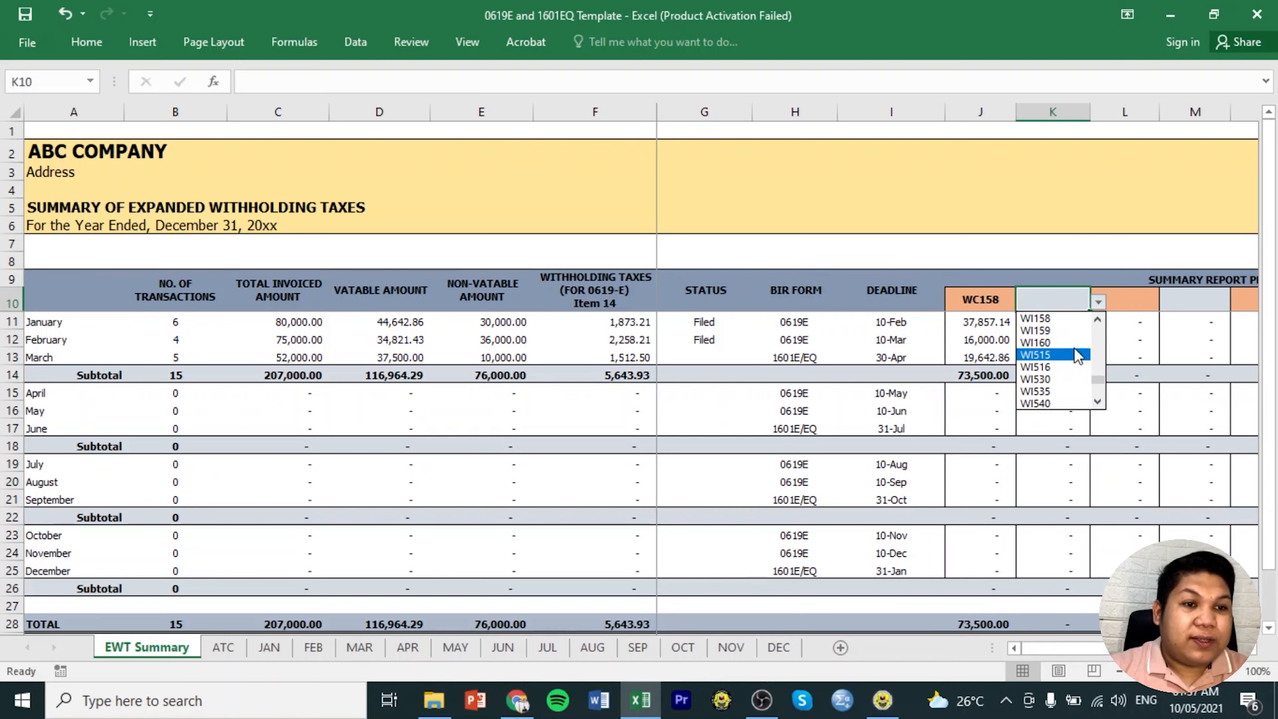
pyautogui.click(1098, 318)
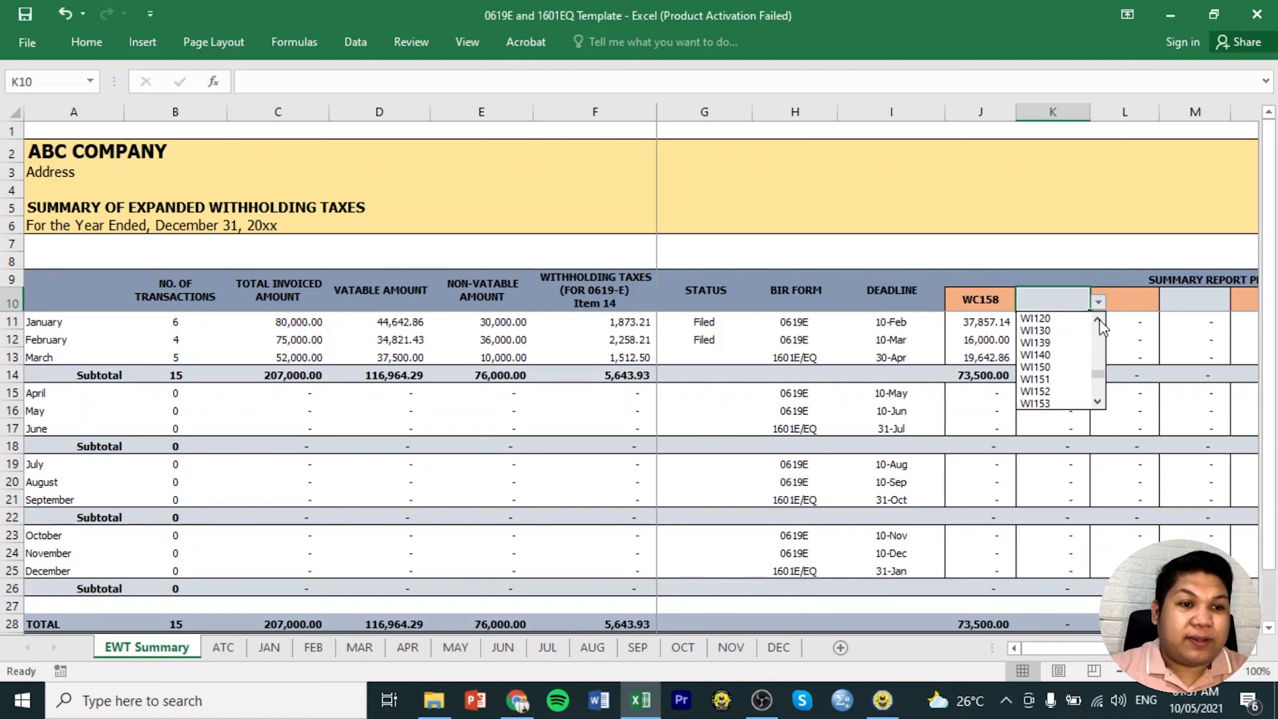
pyautogui.click(1097, 319)
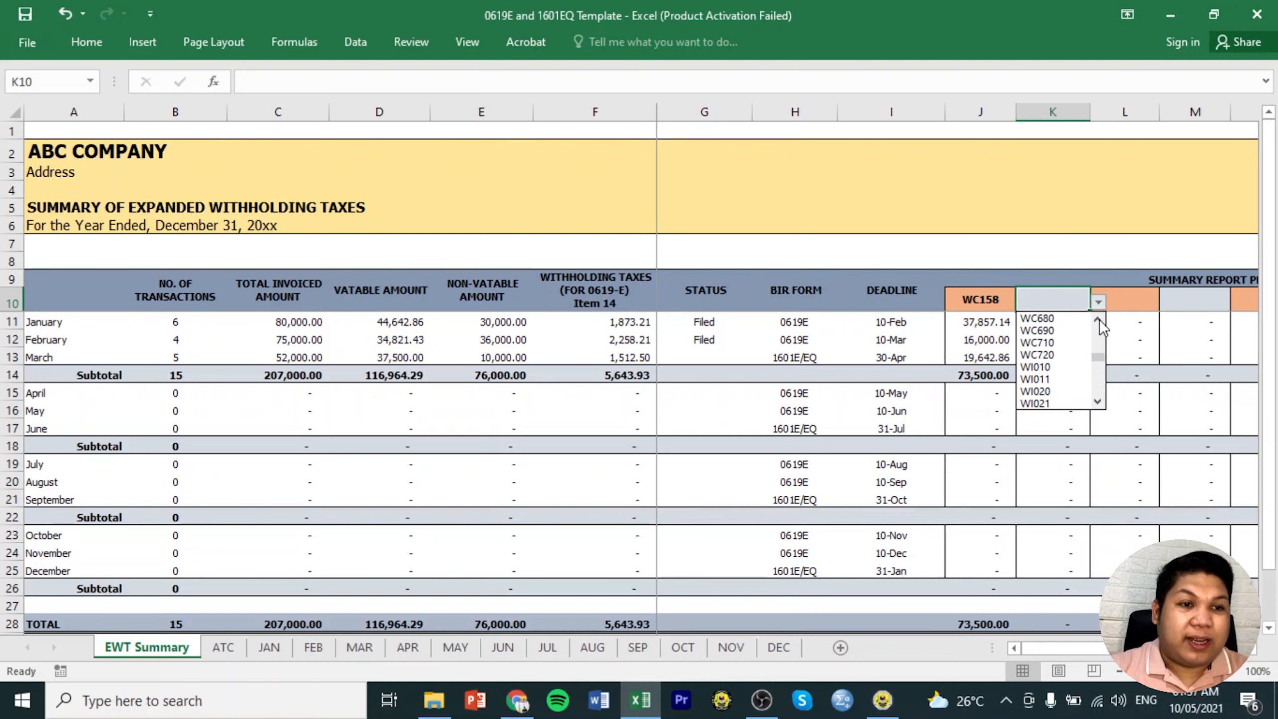
pyautogui.click(1097, 319)
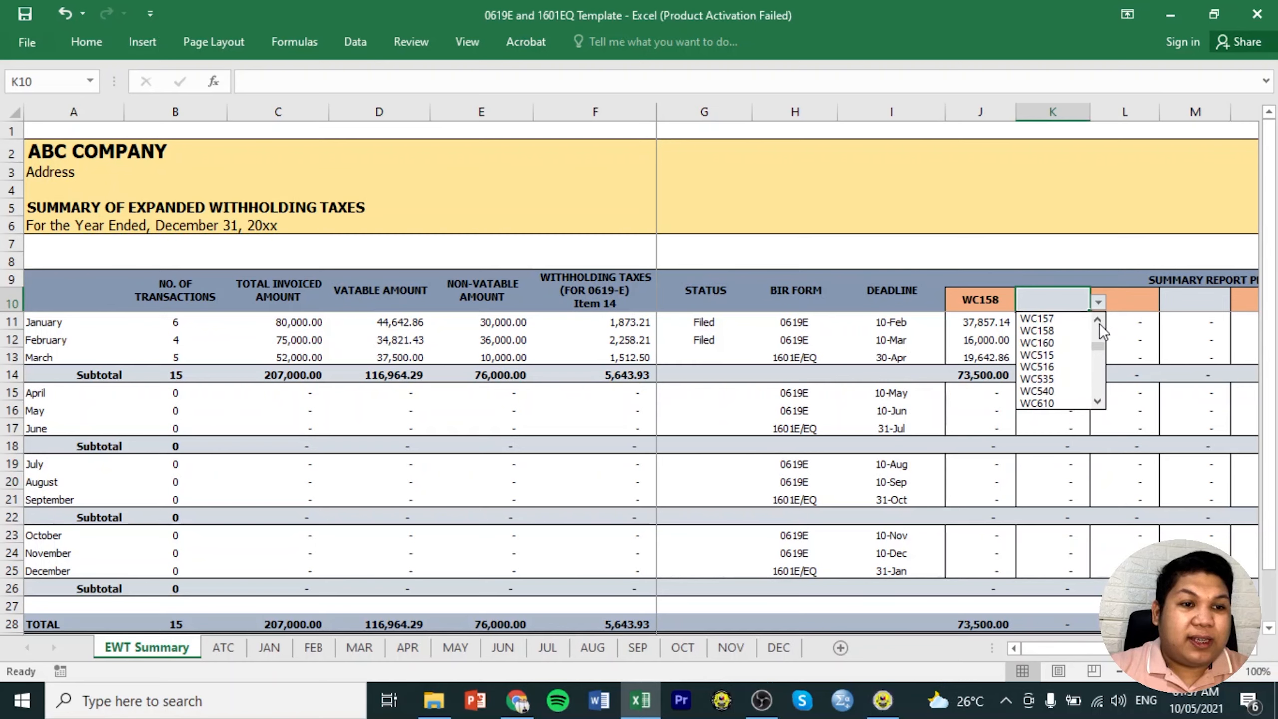
pyautogui.click(1070, 345)
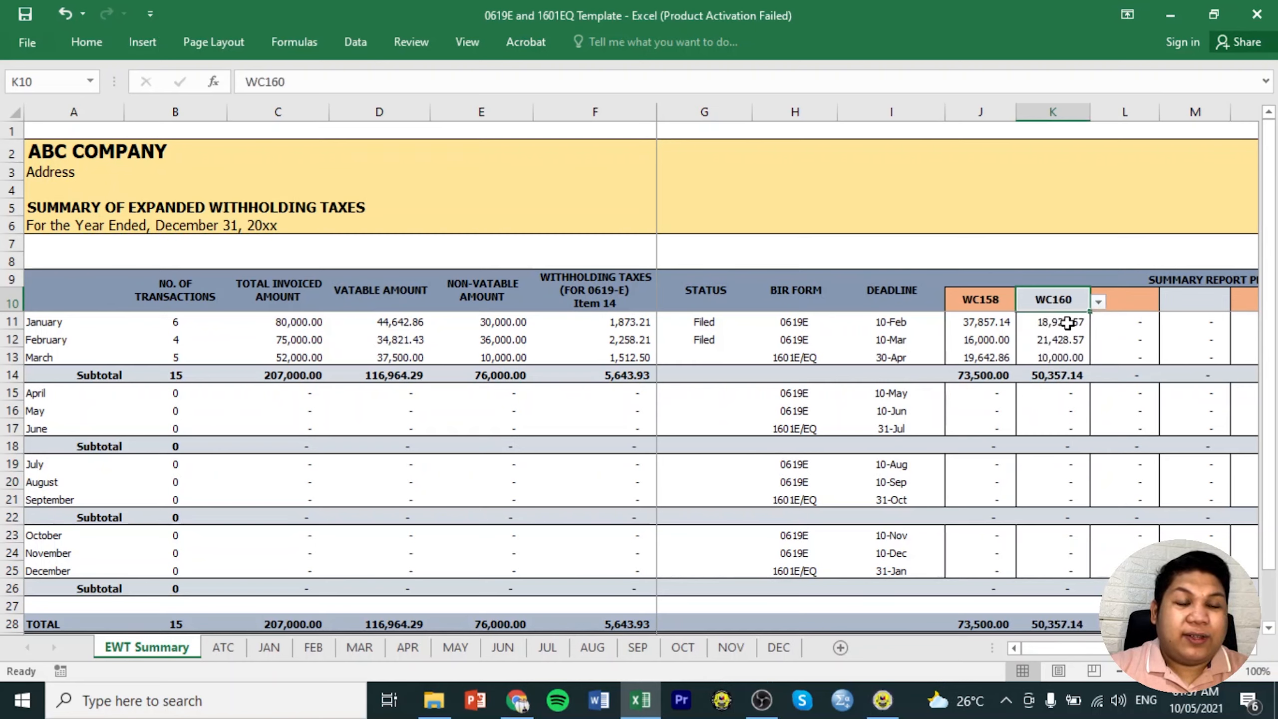
# Check the January to March amounts for WC160 in K11:K13 of the EWT Summary.
pyautogui.click(1122, 299)
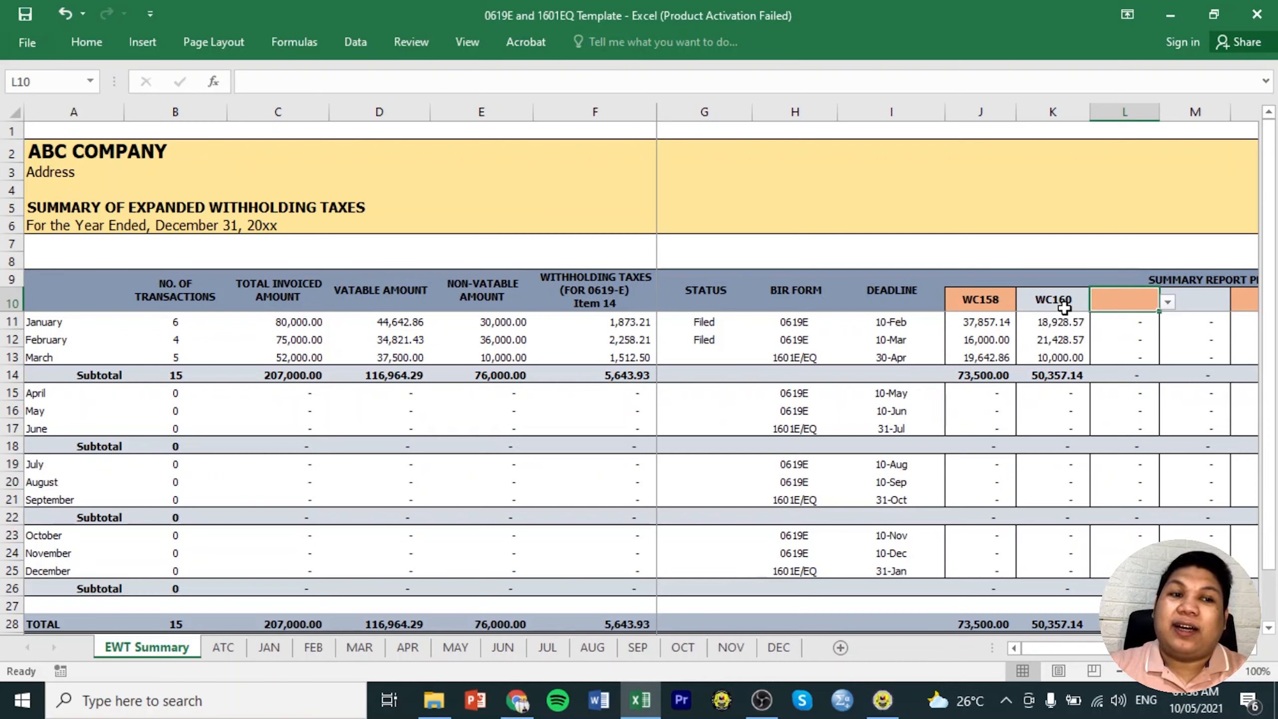
pyautogui.click(1058, 324)
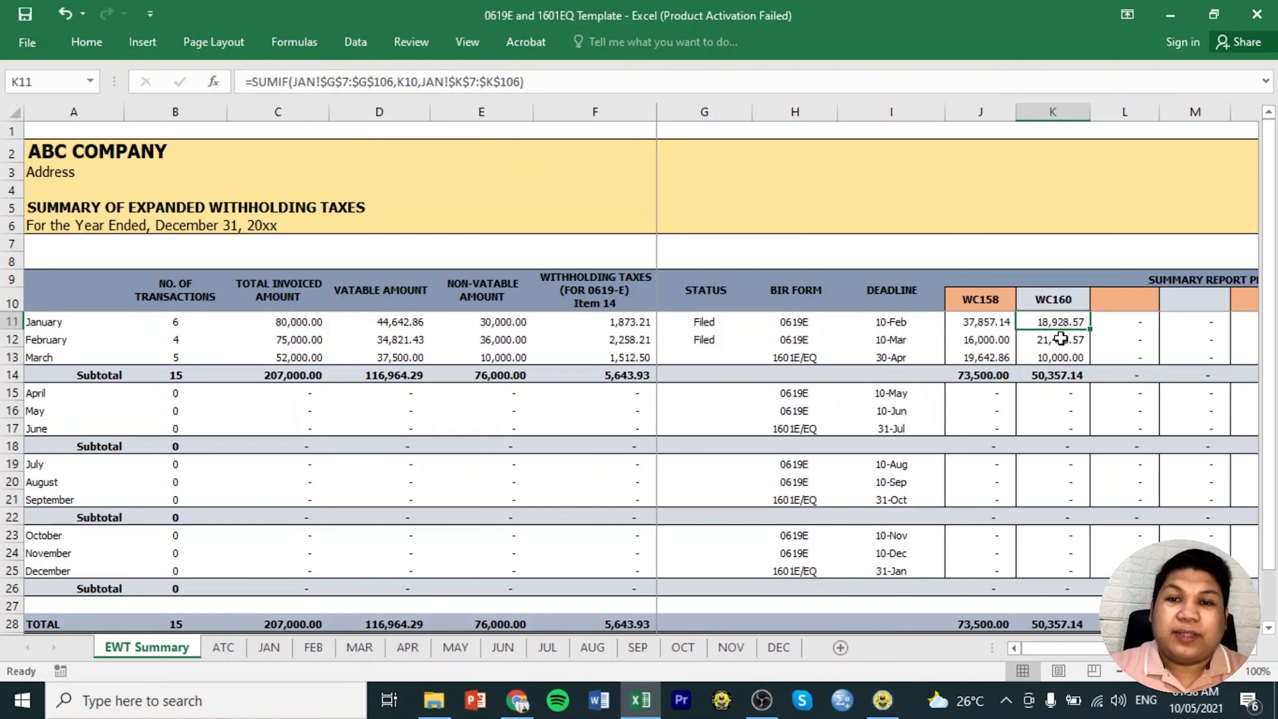
pyautogui.click(1062, 354)
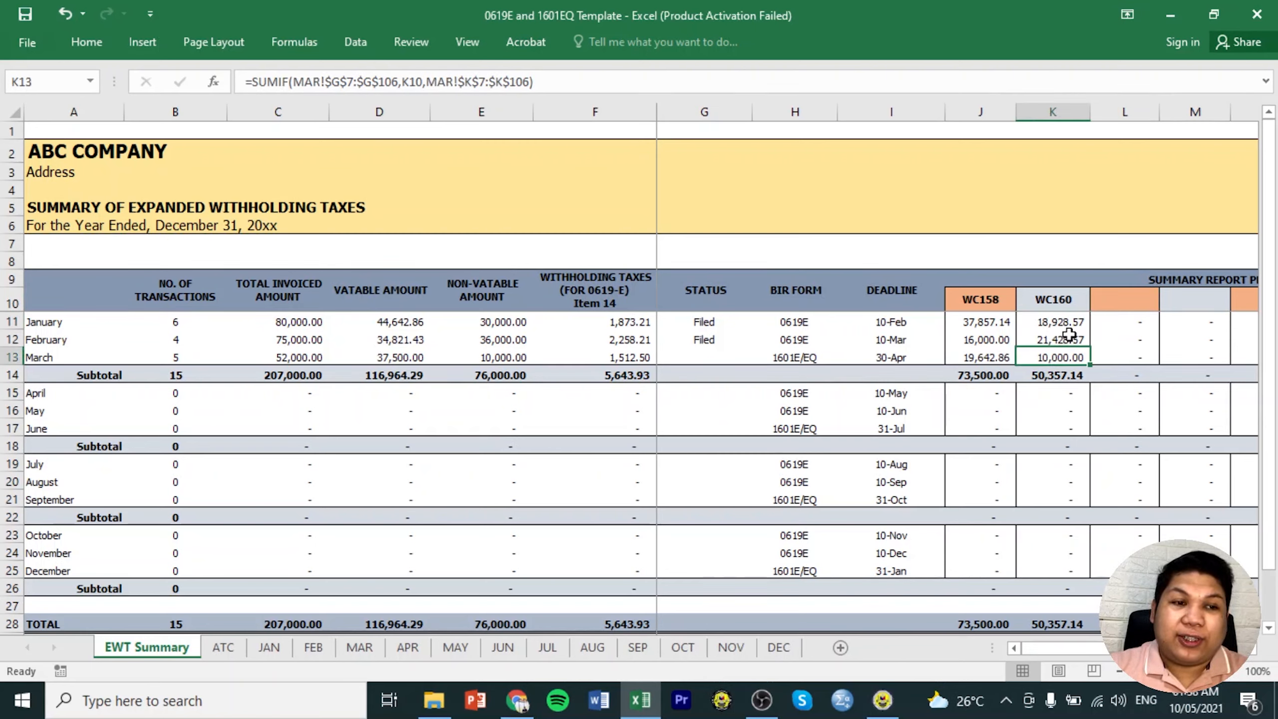
# Check April's WC158 amount in J15 against the APR, MAY and JUN sheets, and return to the EWT Summary.
pyautogui.click(994, 390)
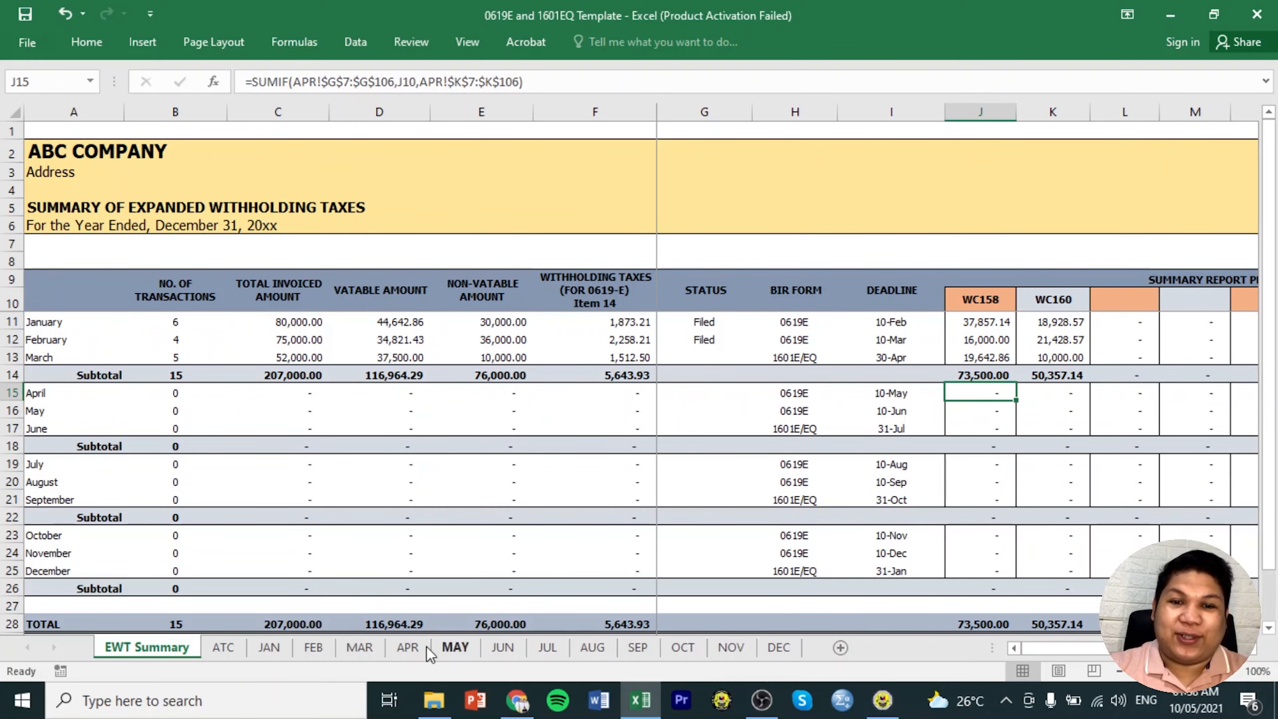
pyautogui.click(398, 647)
pyautogui.click(452, 648)
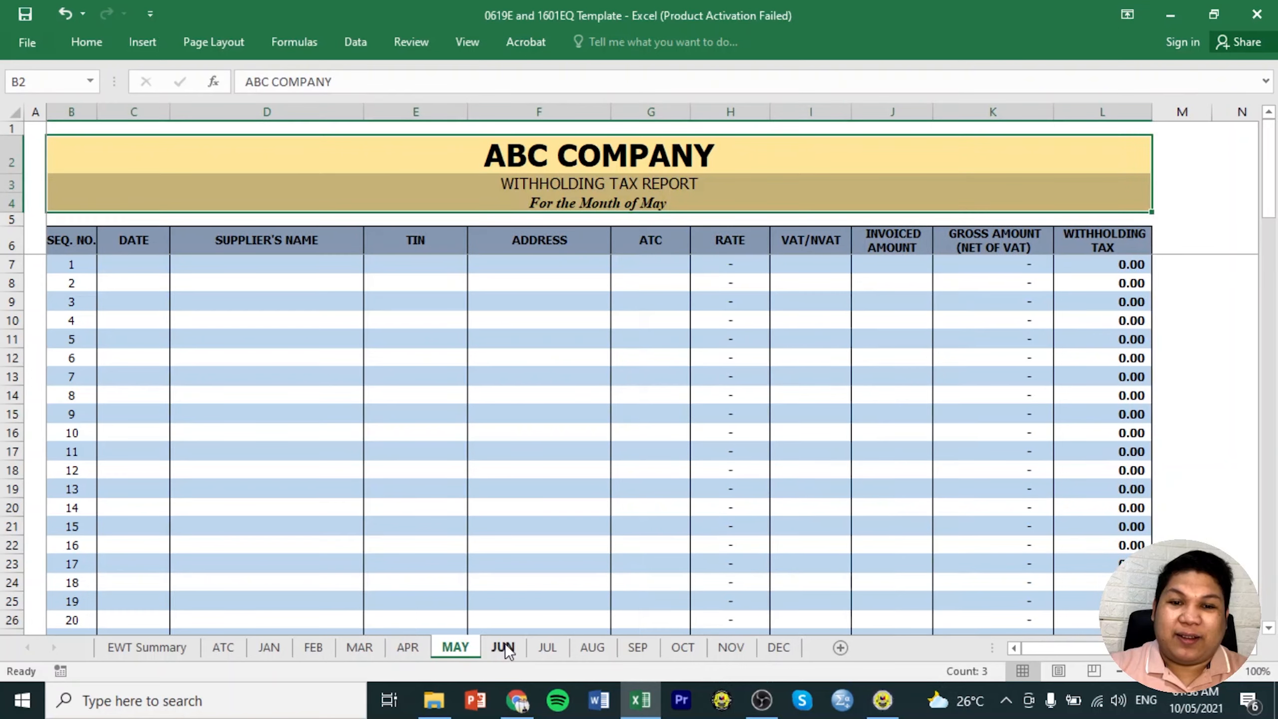
pyautogui.click(503, 646)
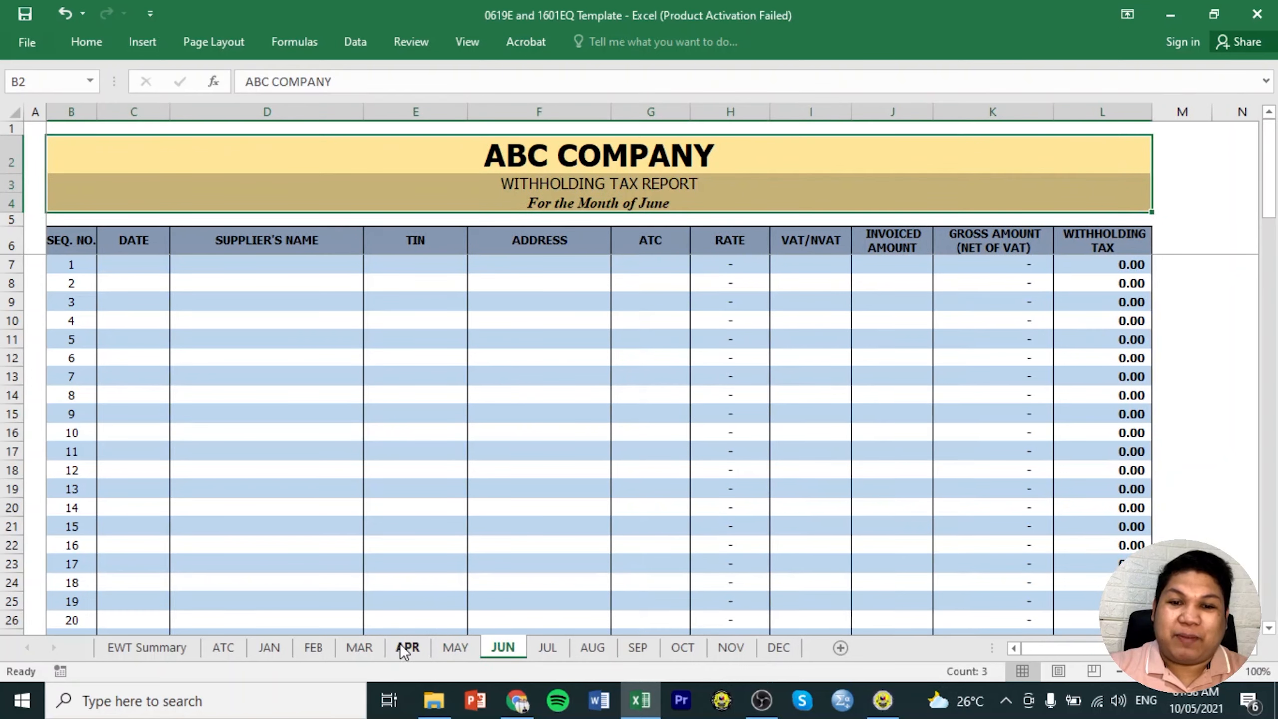
pyautogui.click(153, 653)
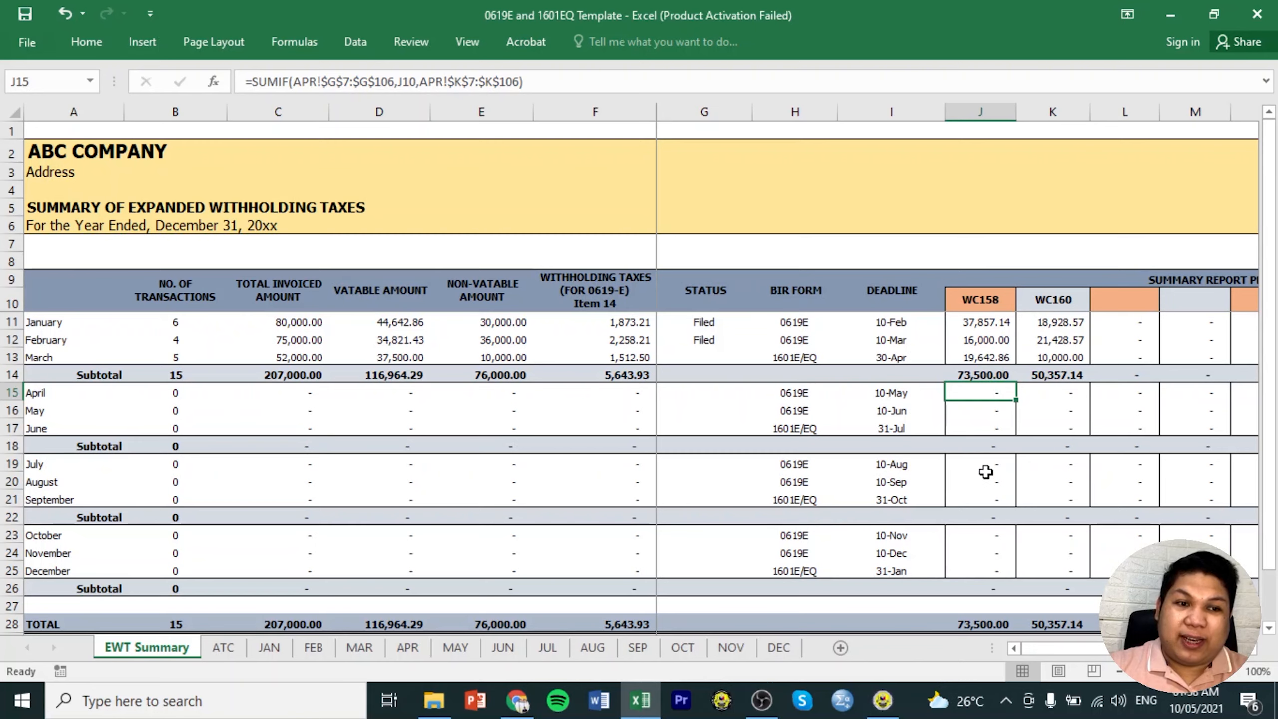
# Set the third per-ATC heading, L10 in the summary report, to WC100.
pyautogui.click(1129, 300)
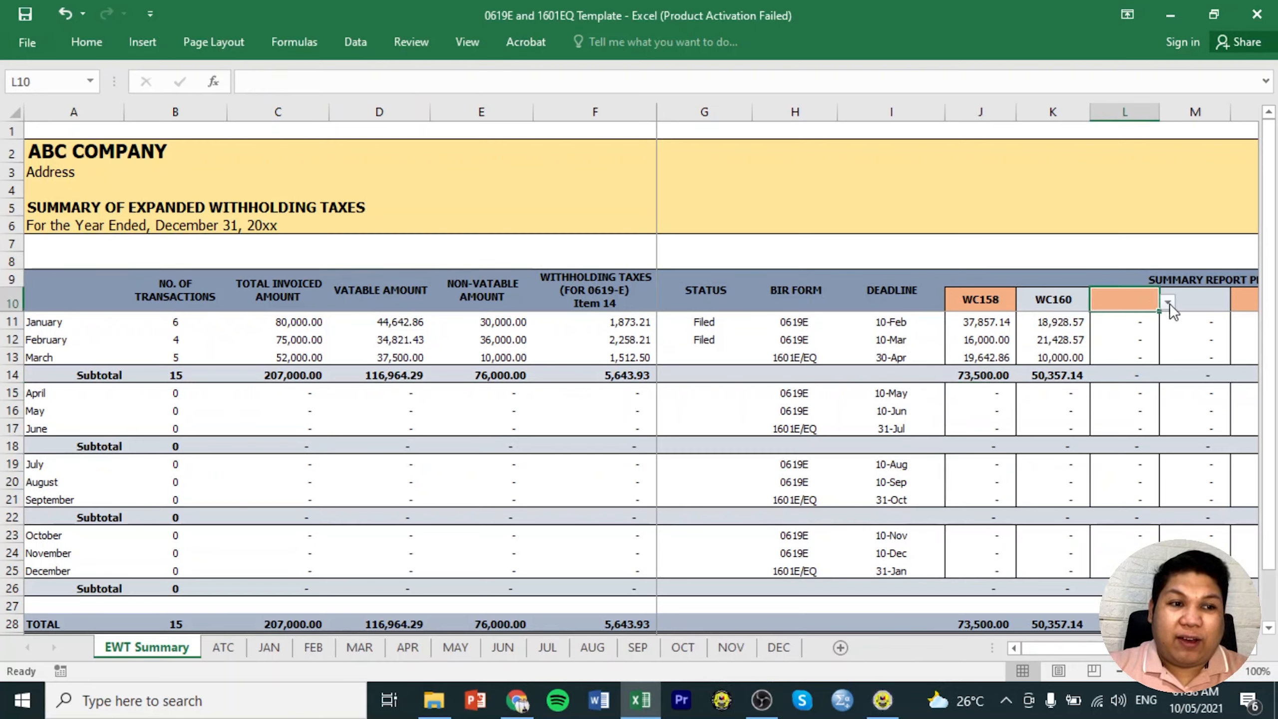
pyautogui.click(1167, 302)
pyautogui.moveTo(1169, 388); pyautogui.dragTo(1125, 348)
pyautogui.click(1117, 318)
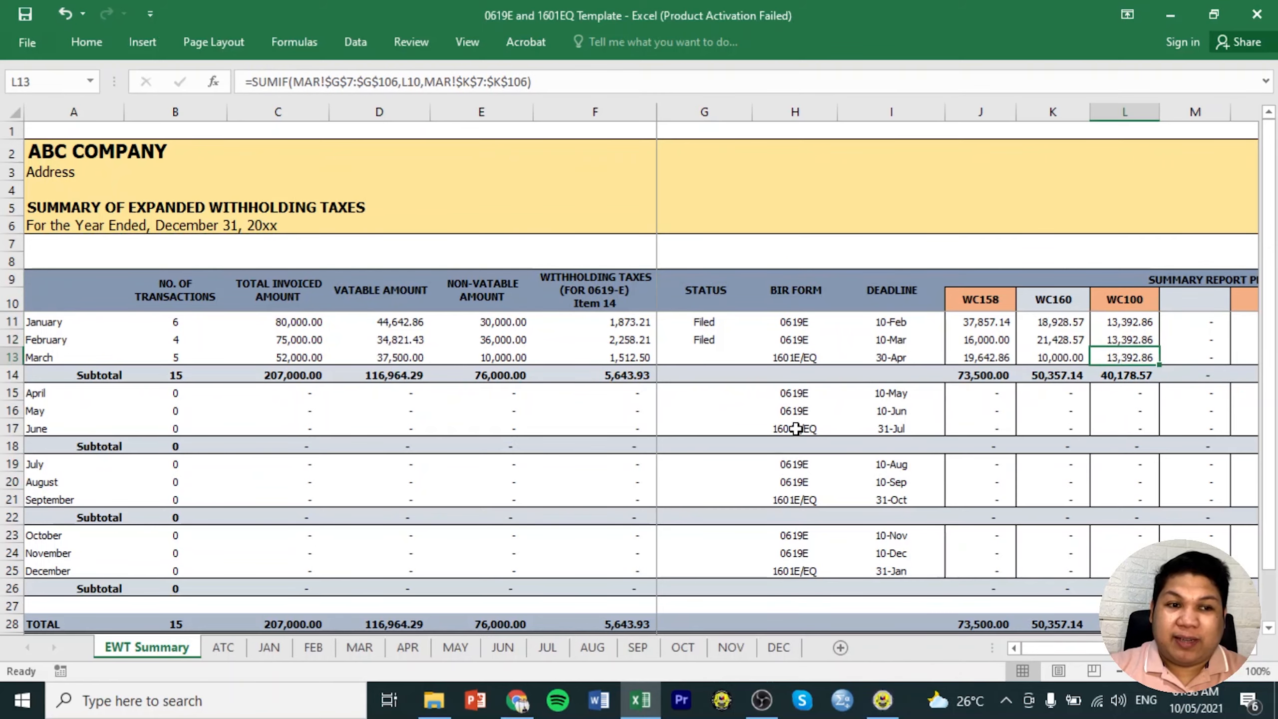
# Review the ATC codes in G7:G12 on the JAN sheet for a code still missing from the summary headings.
pyautogui.click(269, 647)
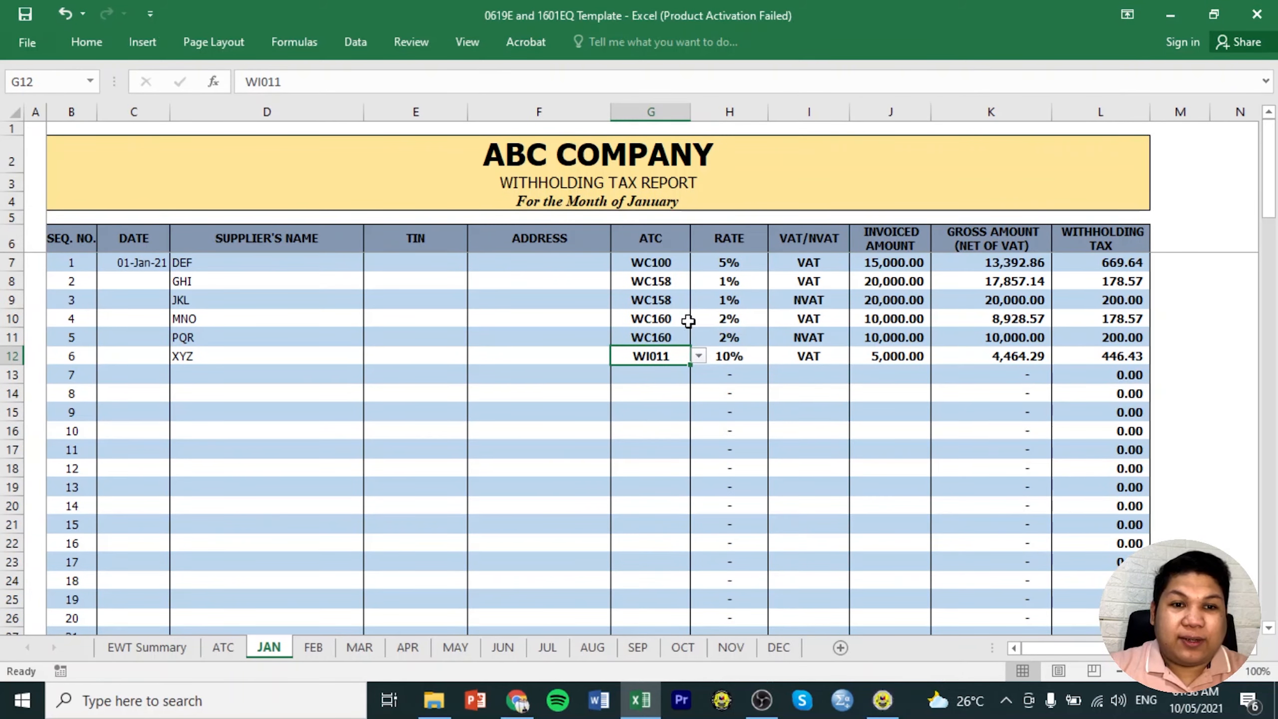
pyautogui.click(672, 265)
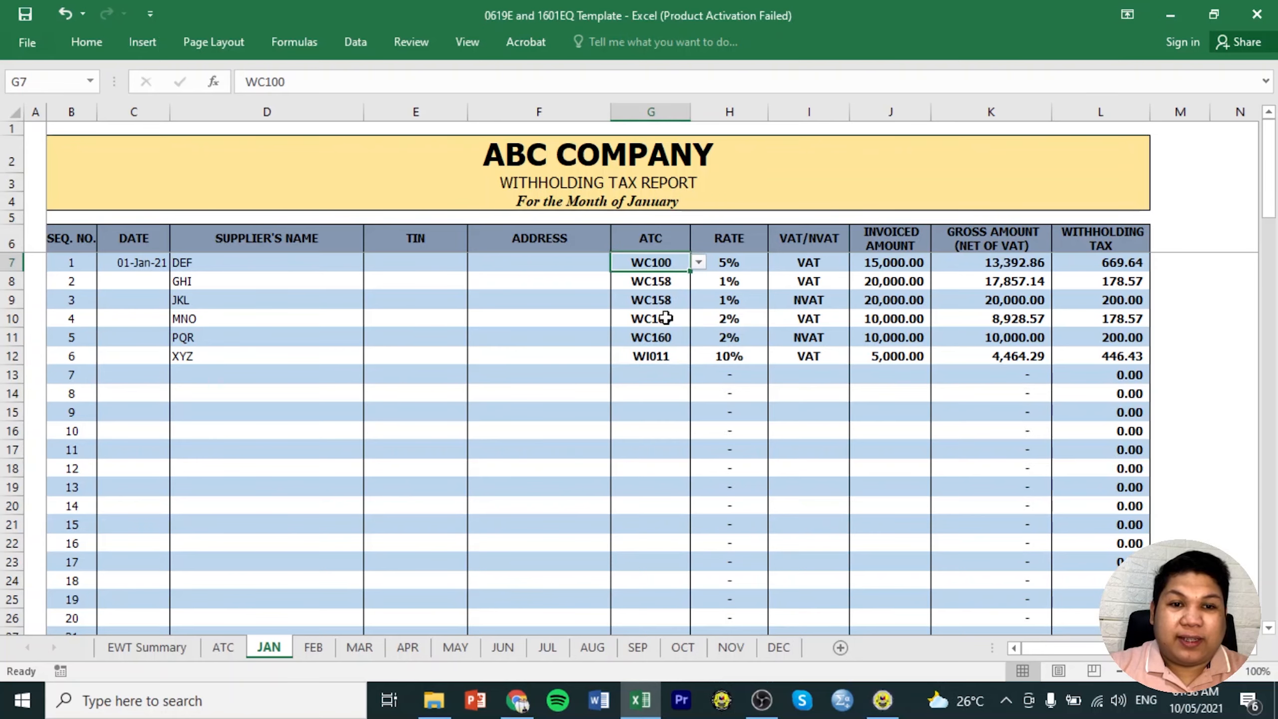
pyautogui.click(664, 301)
pyautogui.click(649, 355)
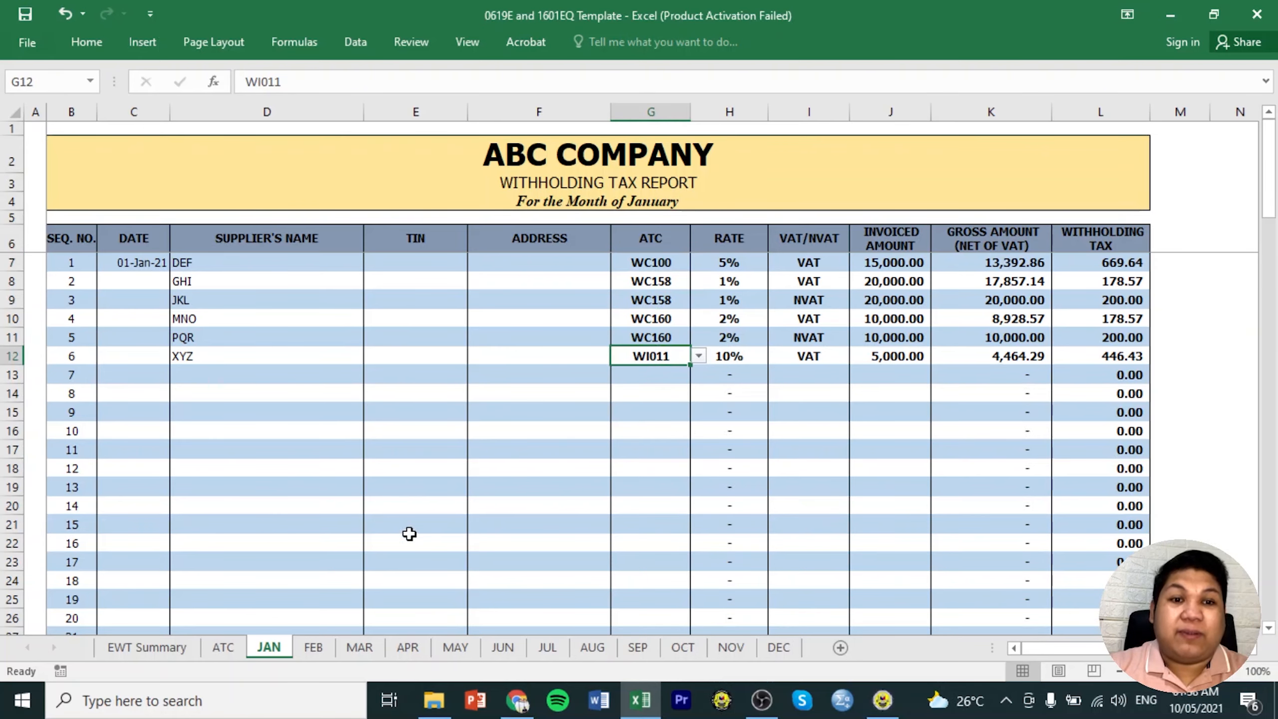
# Set the fourth per-ATC heading, M10 on the EWT Summary sheet, to WI011.
pyautogui.click(184, 648)
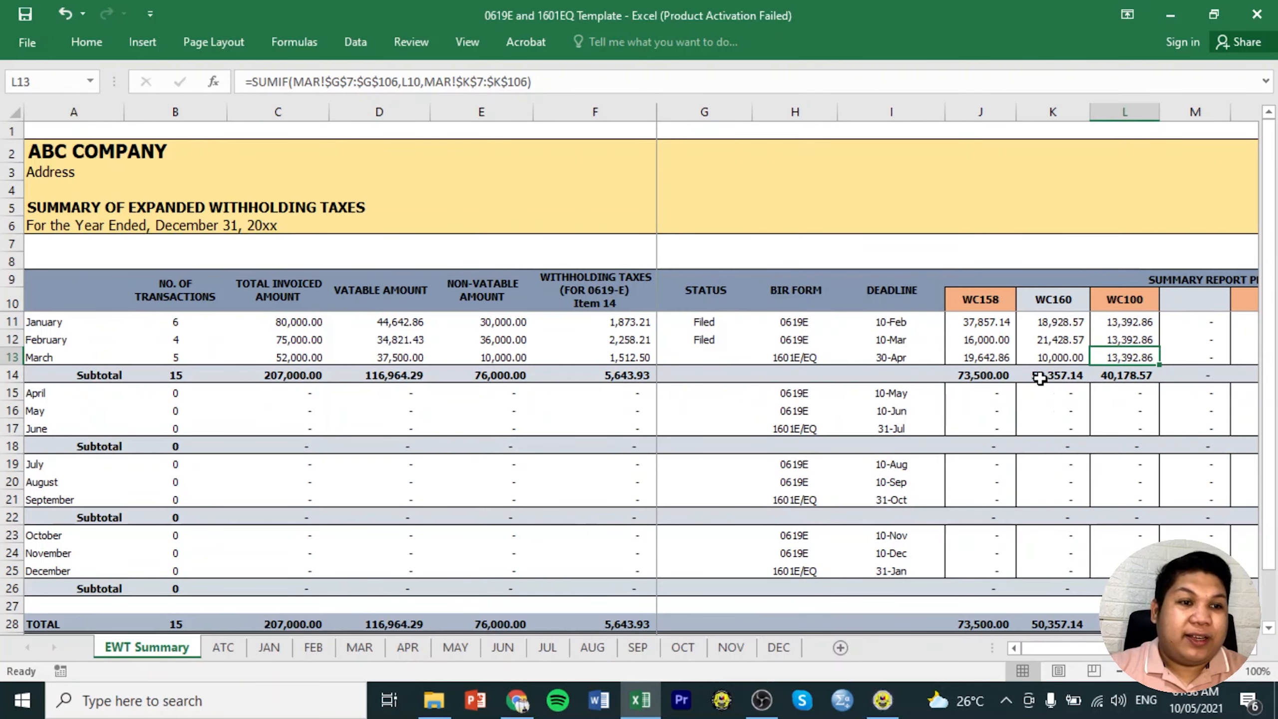
pyautogui.click(1194, 302)
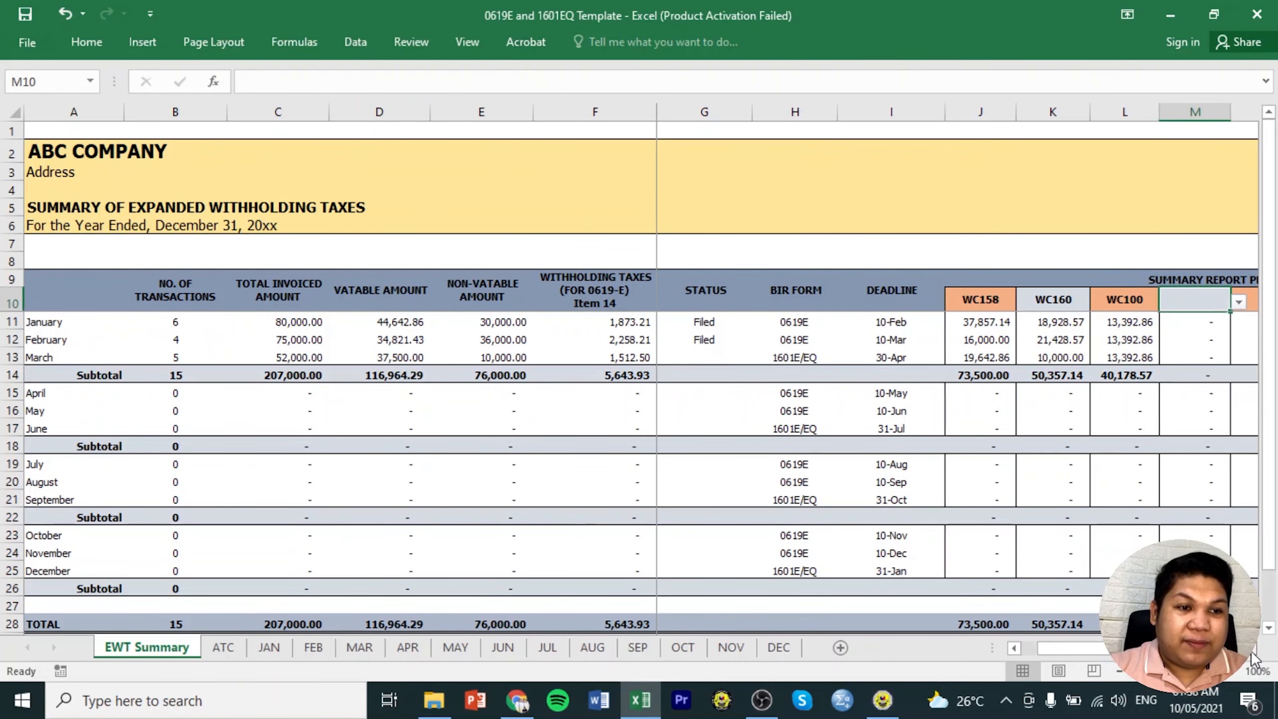
pyautogui.click(1059, 302)
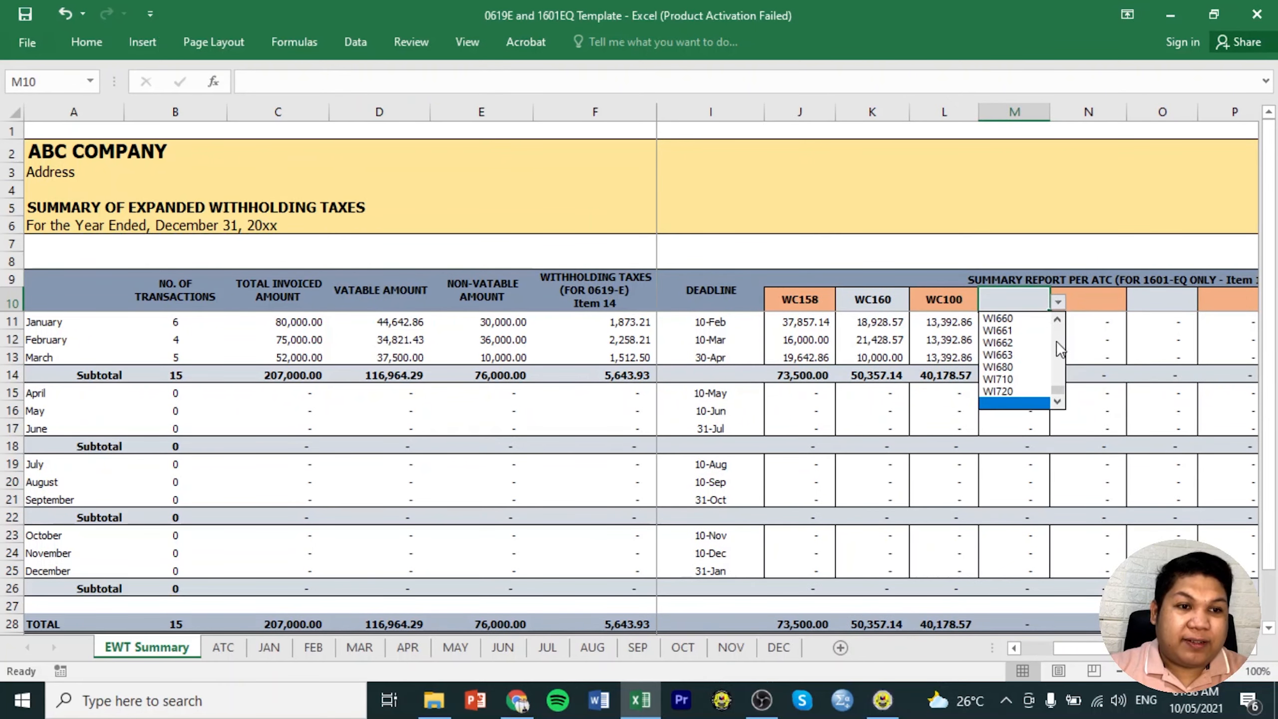
pyautogui.scroll(10, 1058, 369)
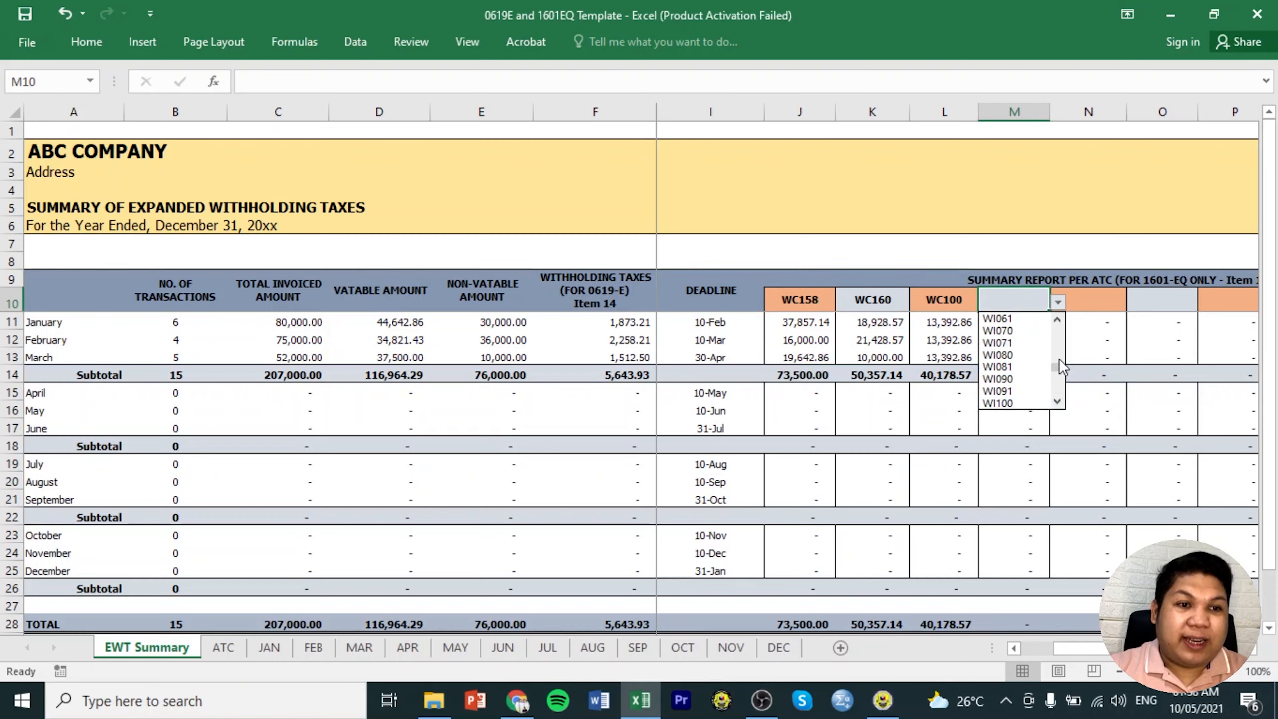
pyautogui.scroll(3, 1054, 378)
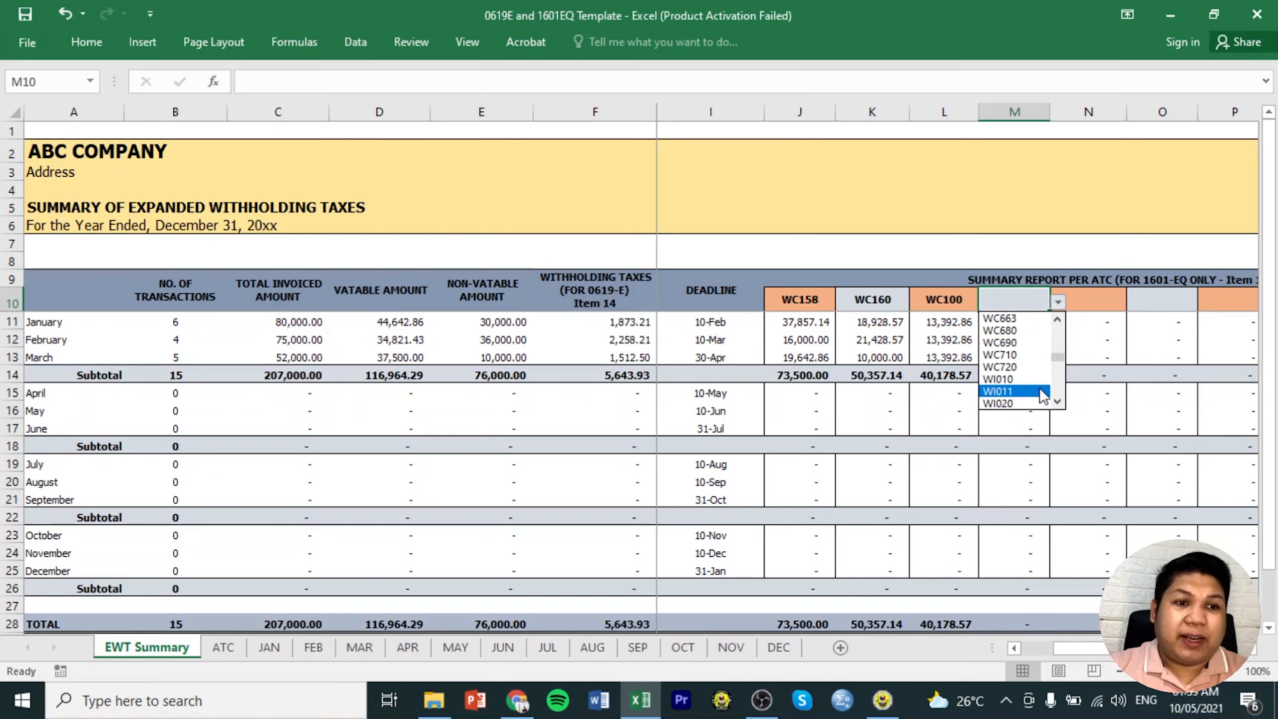
pyautogui.click(1011, 367)
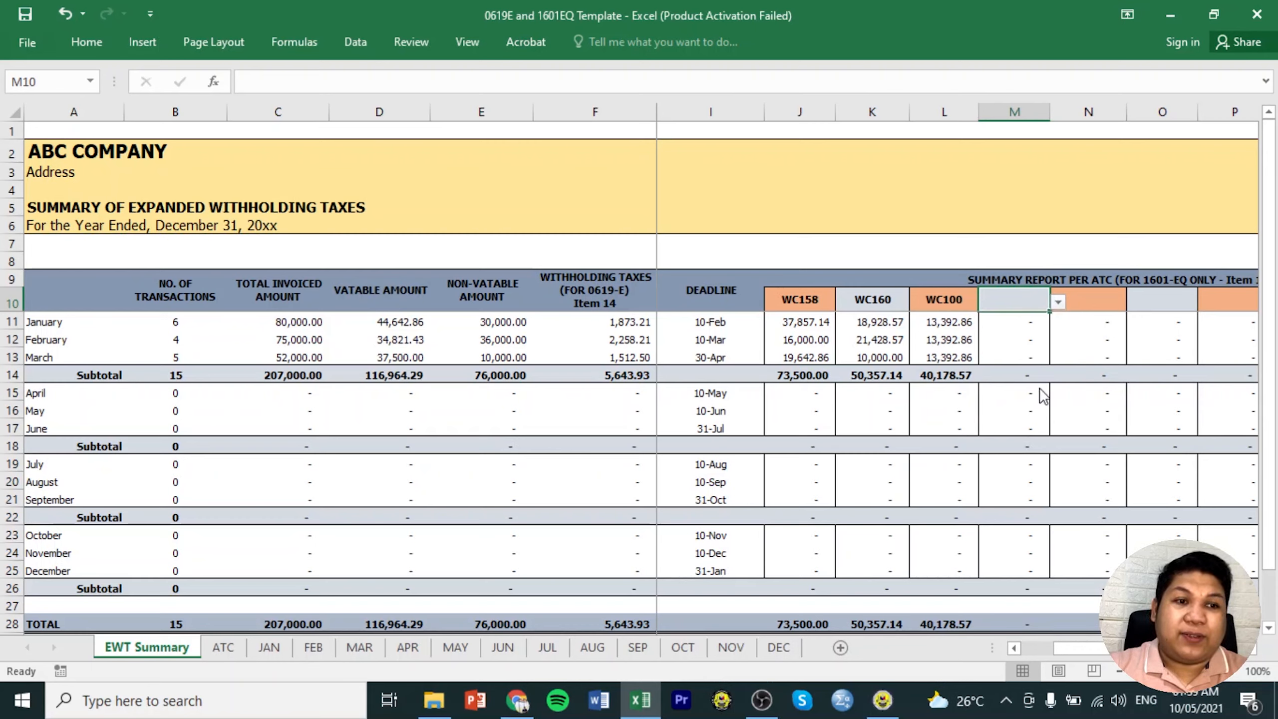
# Check the monthly amounts for WI011 and compare February's with the ATC codes in G7:G10 on the FEB sheet.
pyautogui.click(1026, 324)
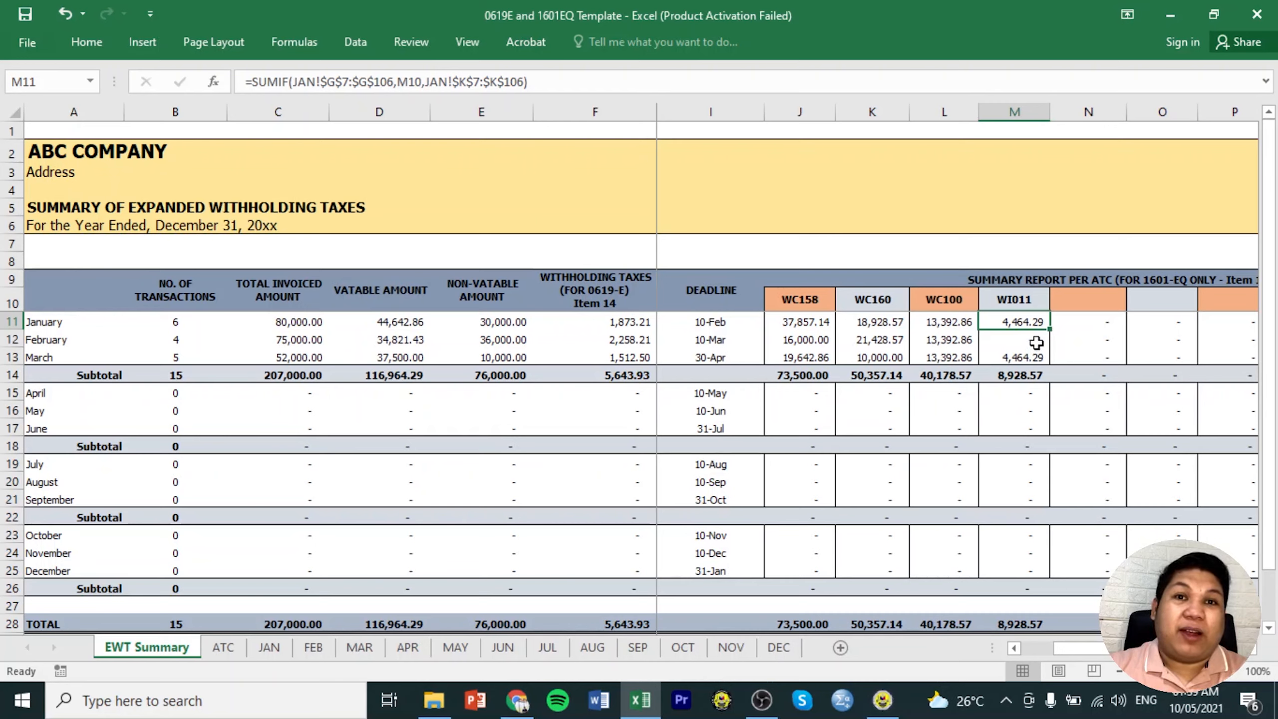
pyautogui.moveTo(1036, 343); pyautogui.dragTo(955, 354)
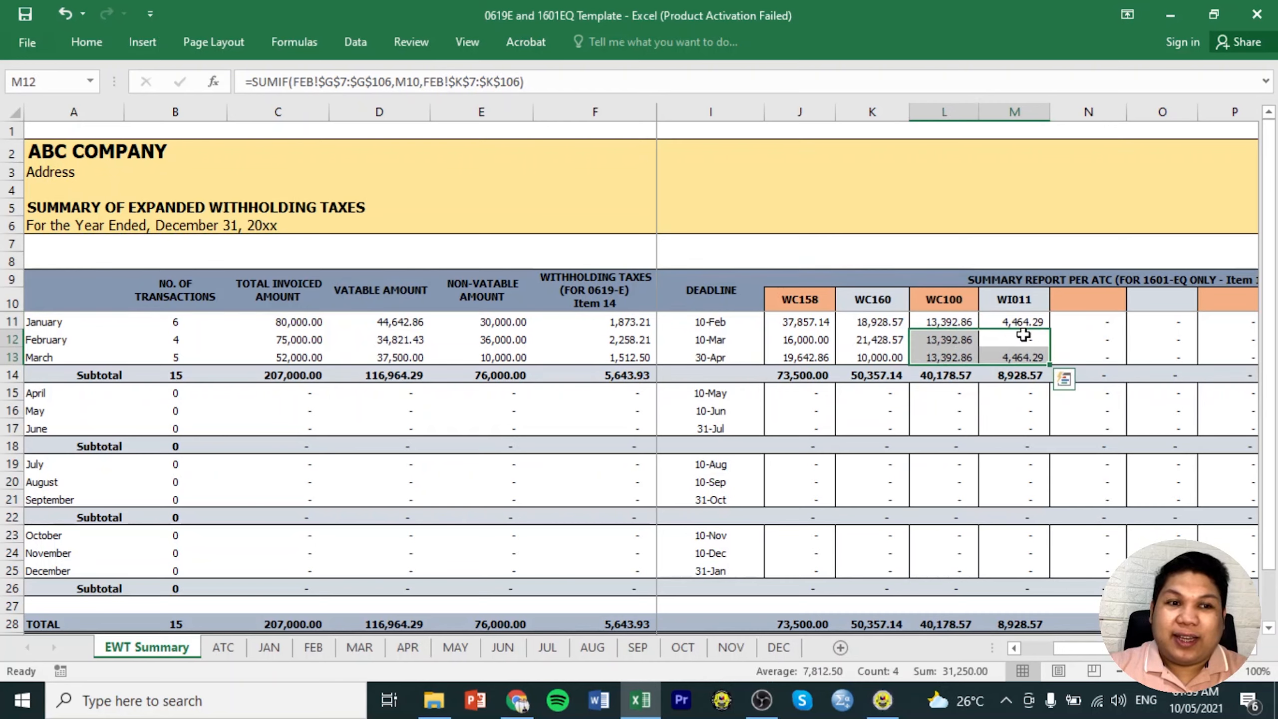
pyautogui.click(1024, 335)
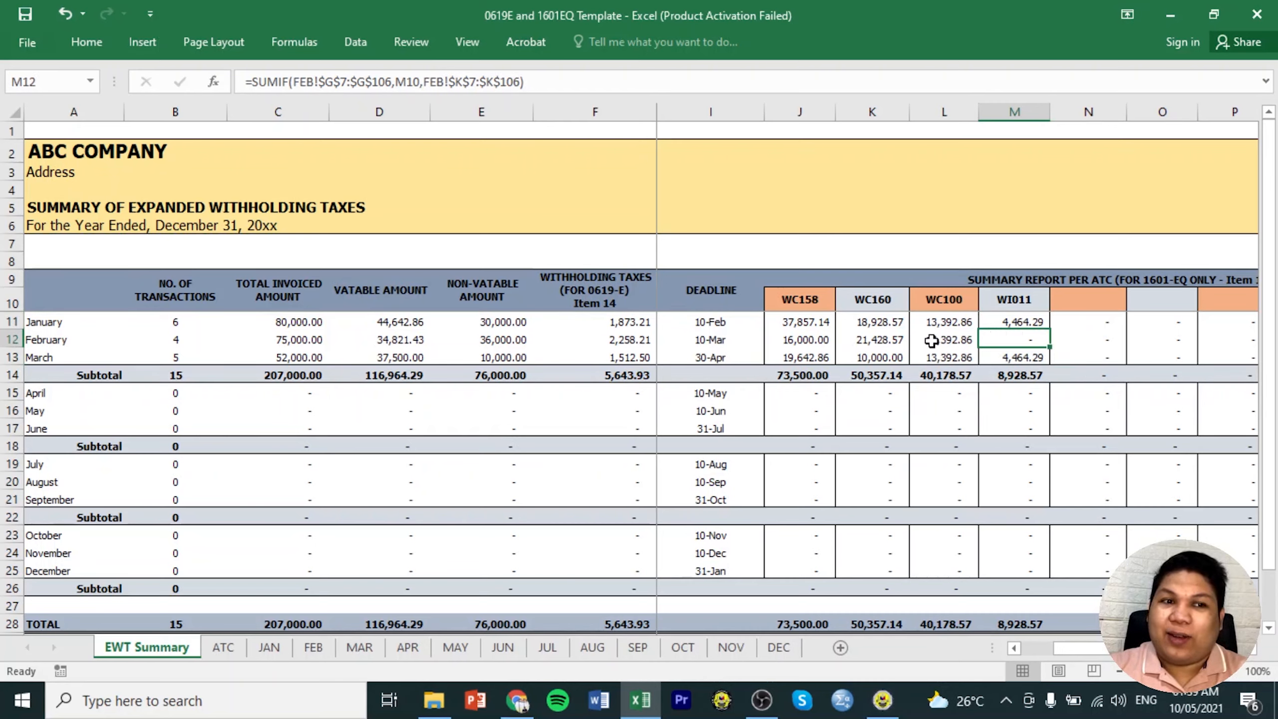
pyautogui.click(316, 651)
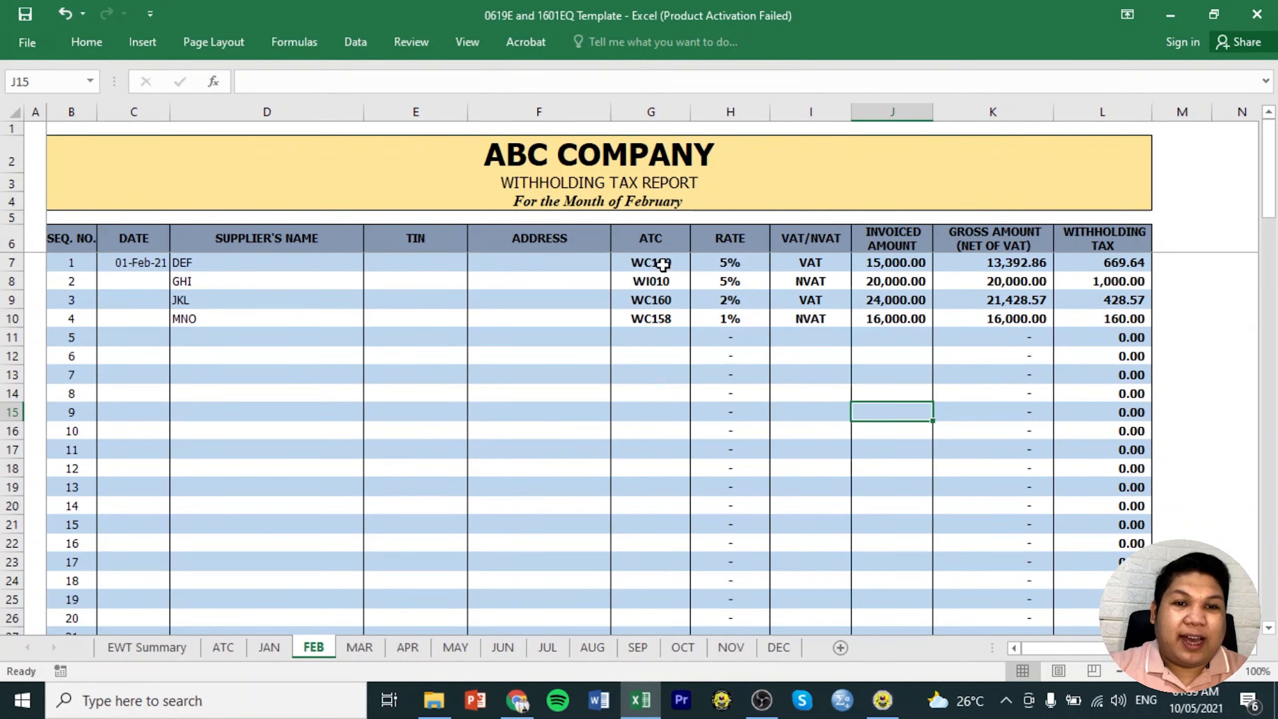
pyautogui.moveTo(659, 264); pyautogui.dragTo(657, 322)
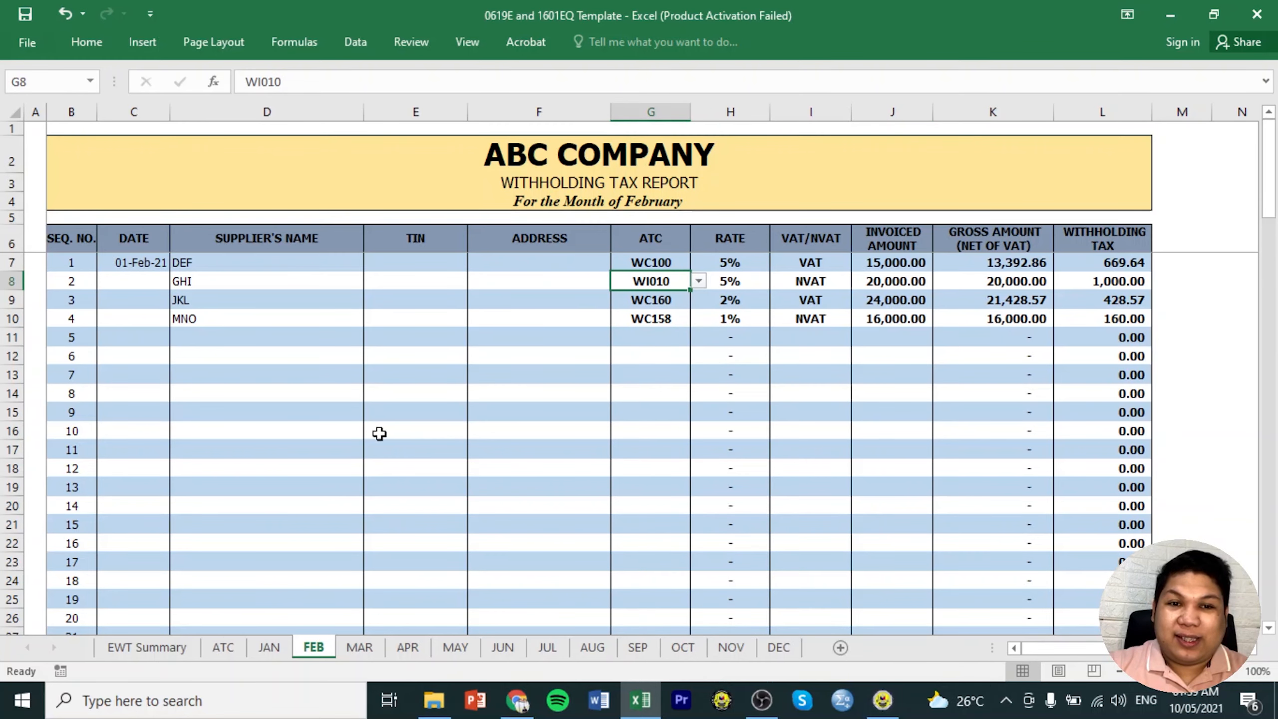
# Set the fifth per-ATC heading, N10 on the EWT Summary sheet, to WI010.
pyautogui.click(148, 651)
pyautogui.click(1106, 302)
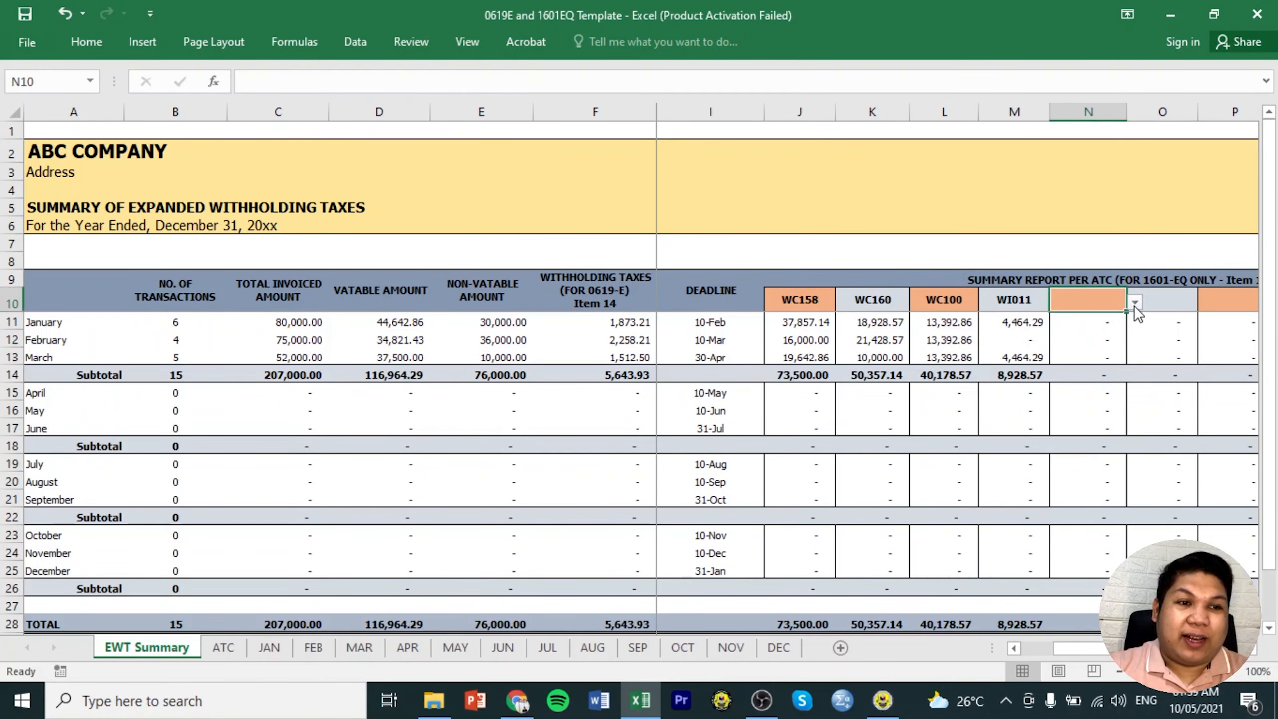
pyautogui.click(1135, 302)
pyautogui.scroll(10, 1138, 347)
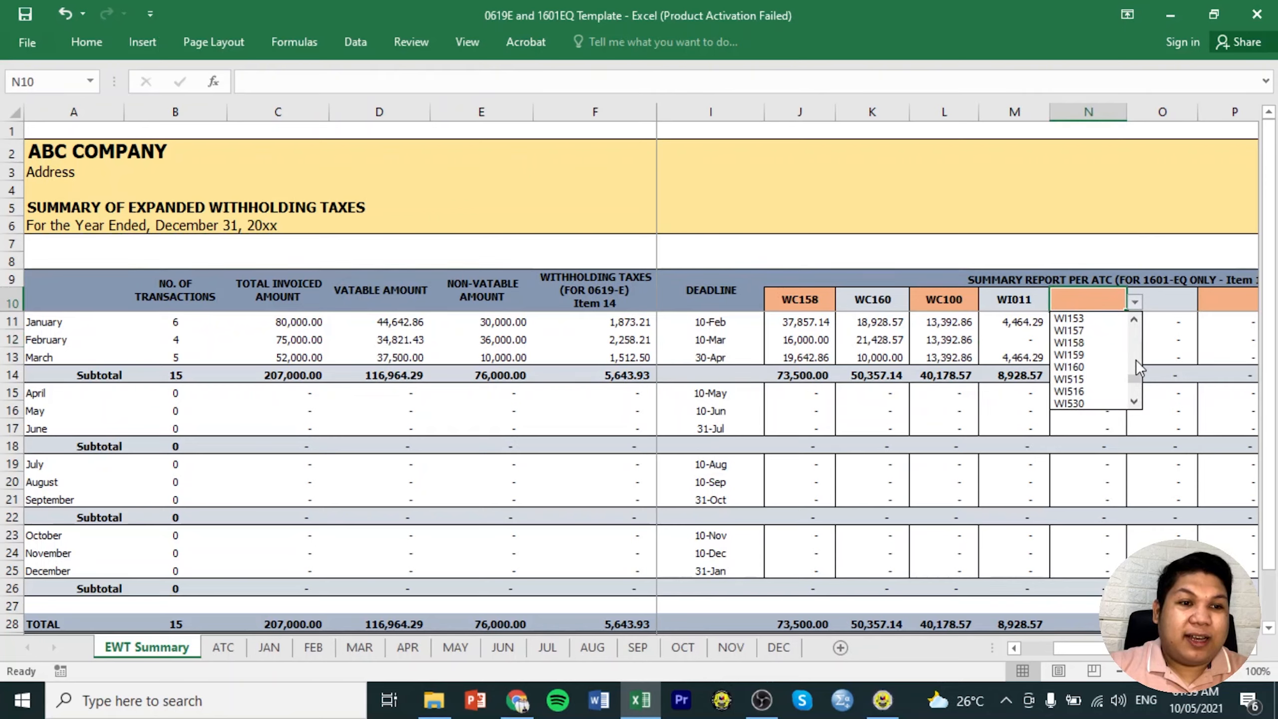
pyautogui.moveTo(1136, 370); pyautogui.dragTo(1137, 350)
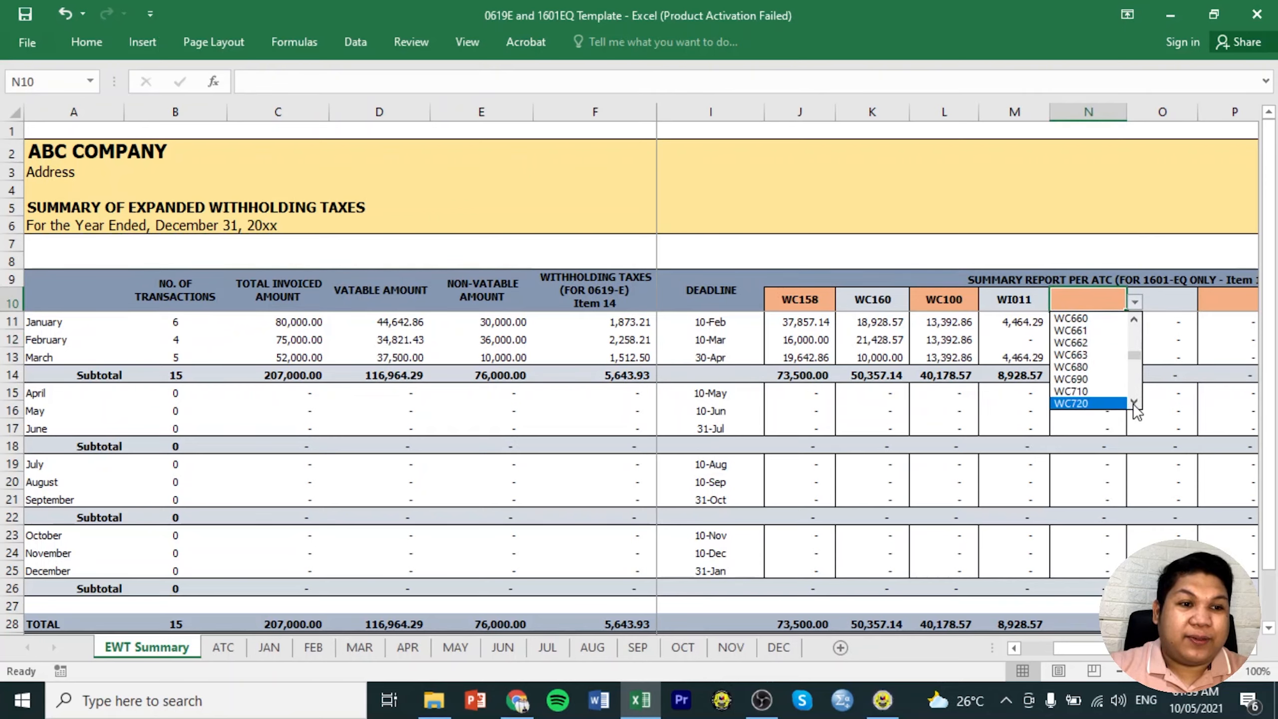
pyautogui.click(1134, 402)
pyautogui.click(1133, 403)
pyautogui.click(1133, 402)
pyautogui.click(1134, 402)
pyautogui.click(1100, 367)
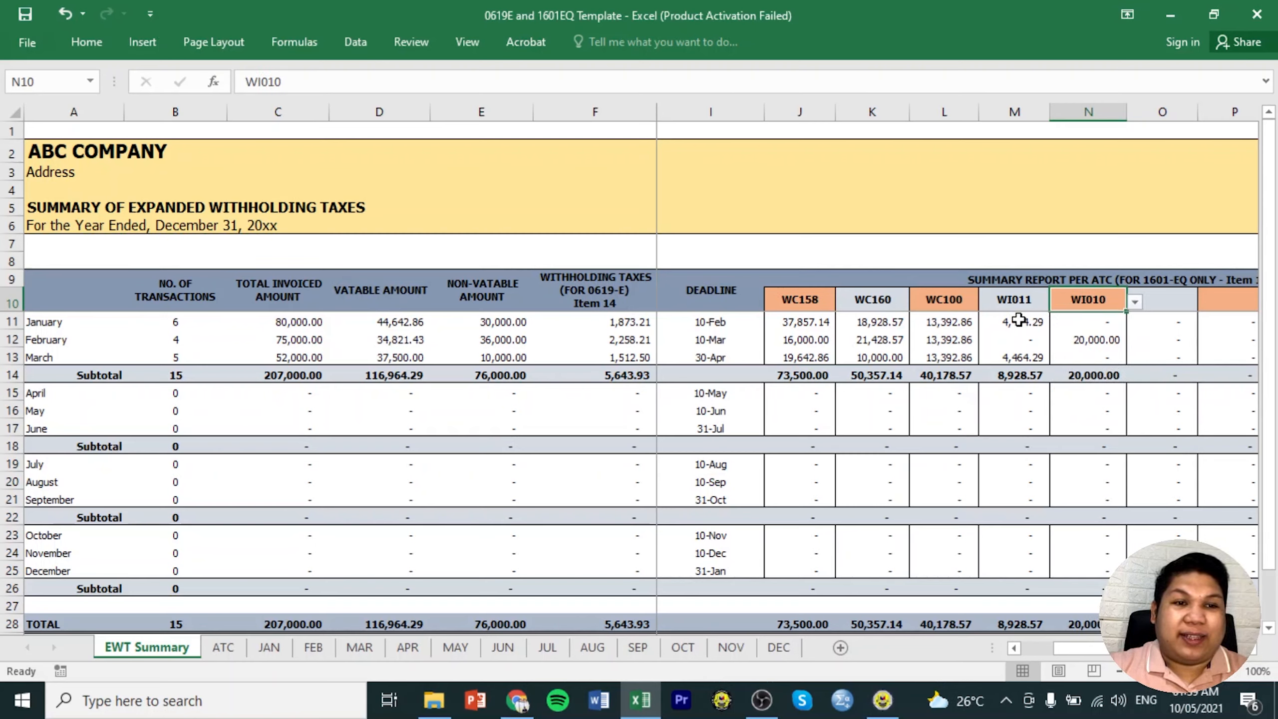
# Compare the ATC codes in G7:G11 on the MAR sheet with the per-ATC headings on the EWT Summary.
pyautogui.click(360, 648)
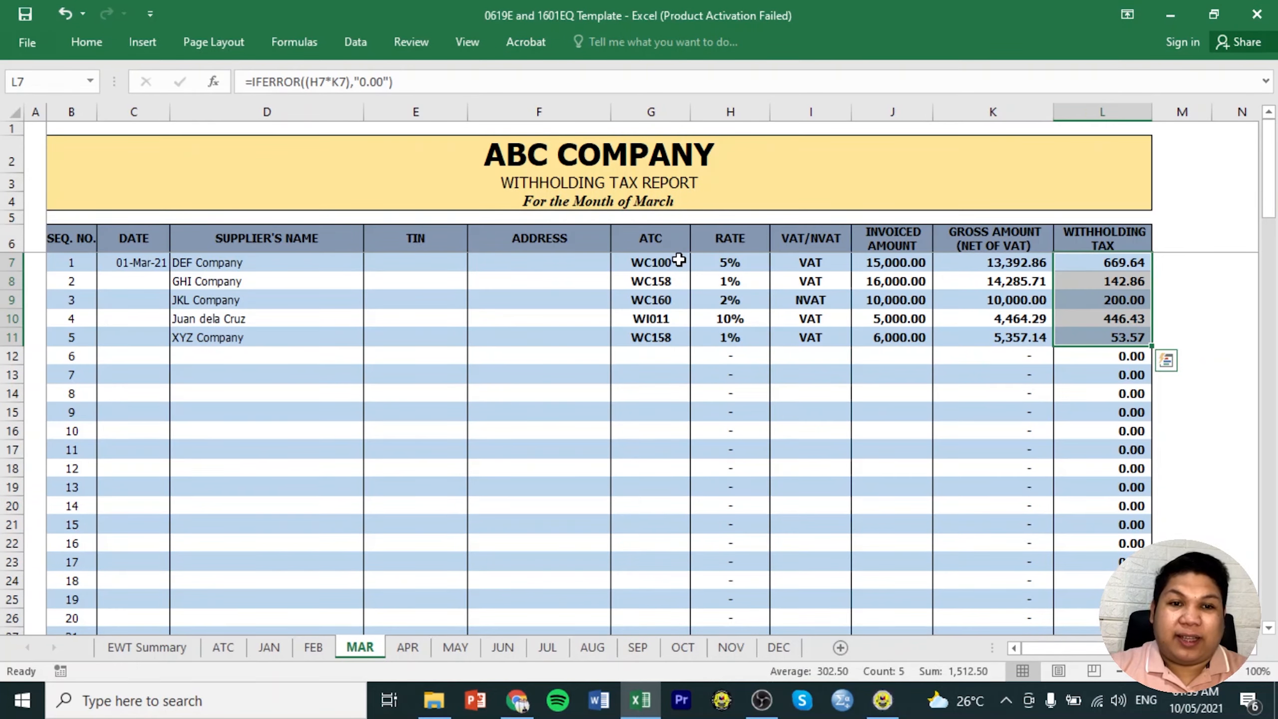
pyautogui.moveTo(679, 259); pyautogui.dragTo(675, 335)
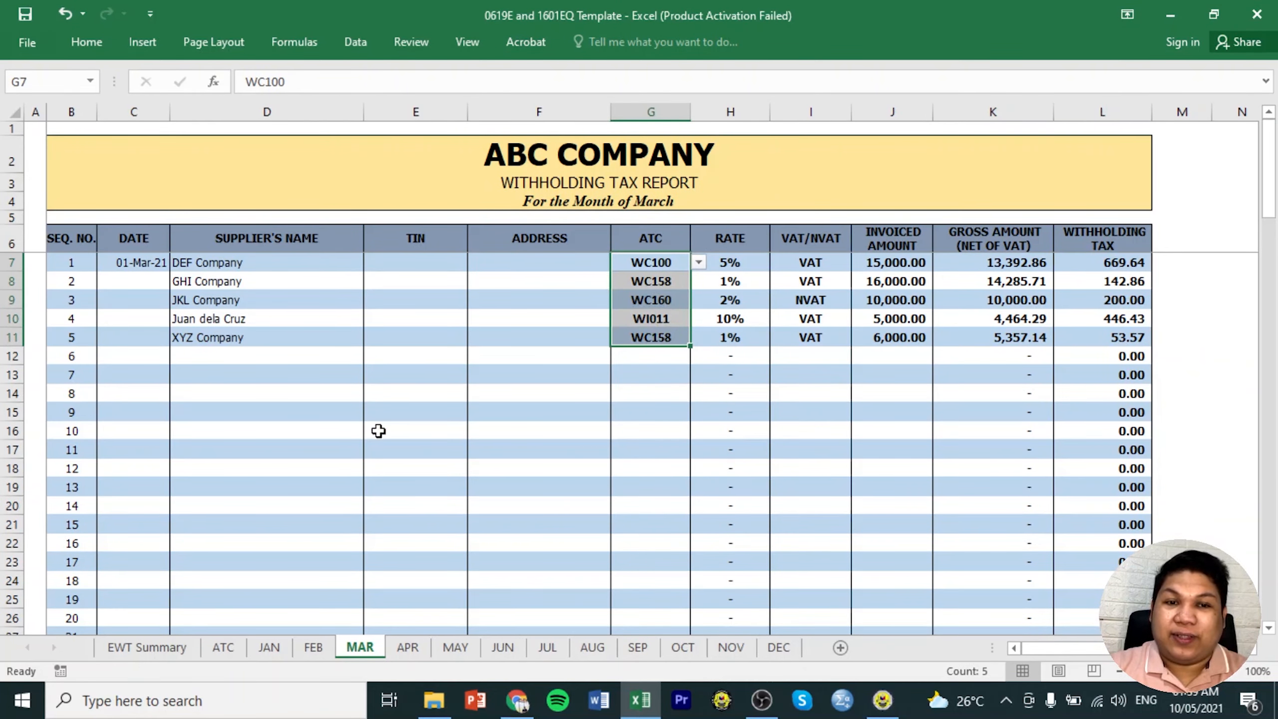
pyautogui.click(147, 646)
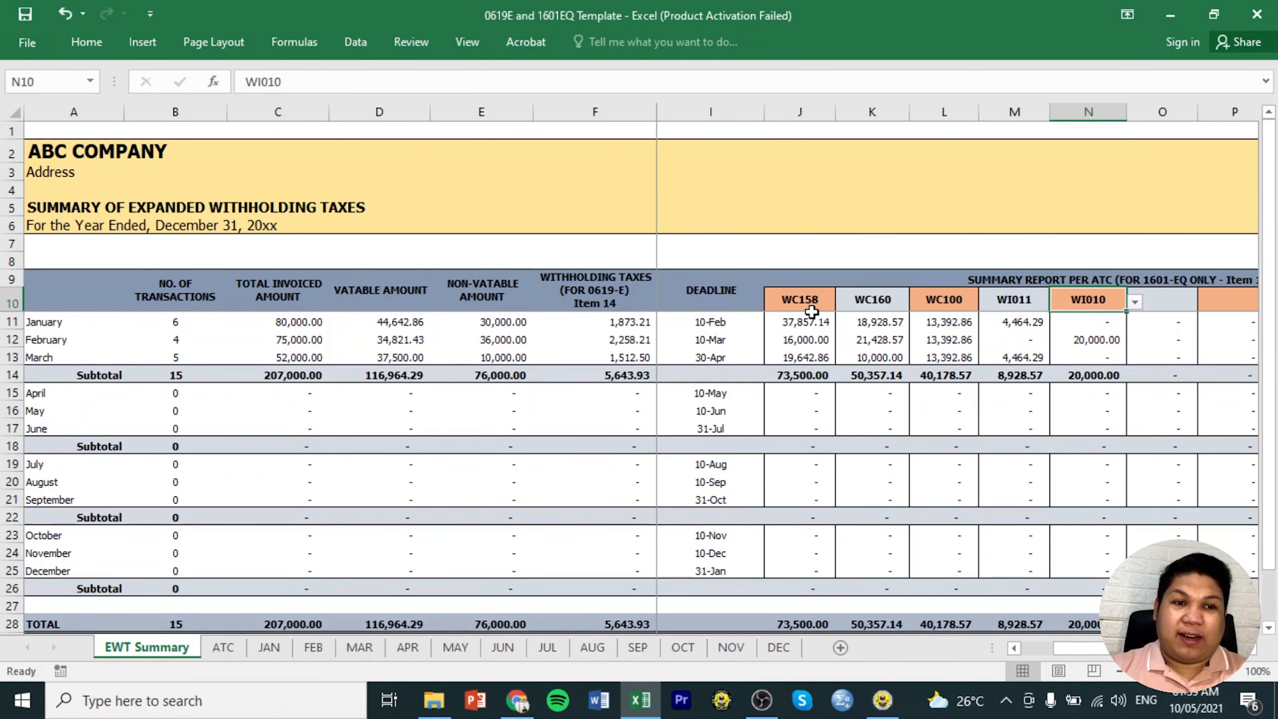
# Compare the sum of the first-quarter per-ATC subtotals in J14:N14 with the sum of the vatable and non-vatable subtotals in D14:E14.
pyautogui.moveTo(806, 320); pyautogui.dragTo(800, 295)
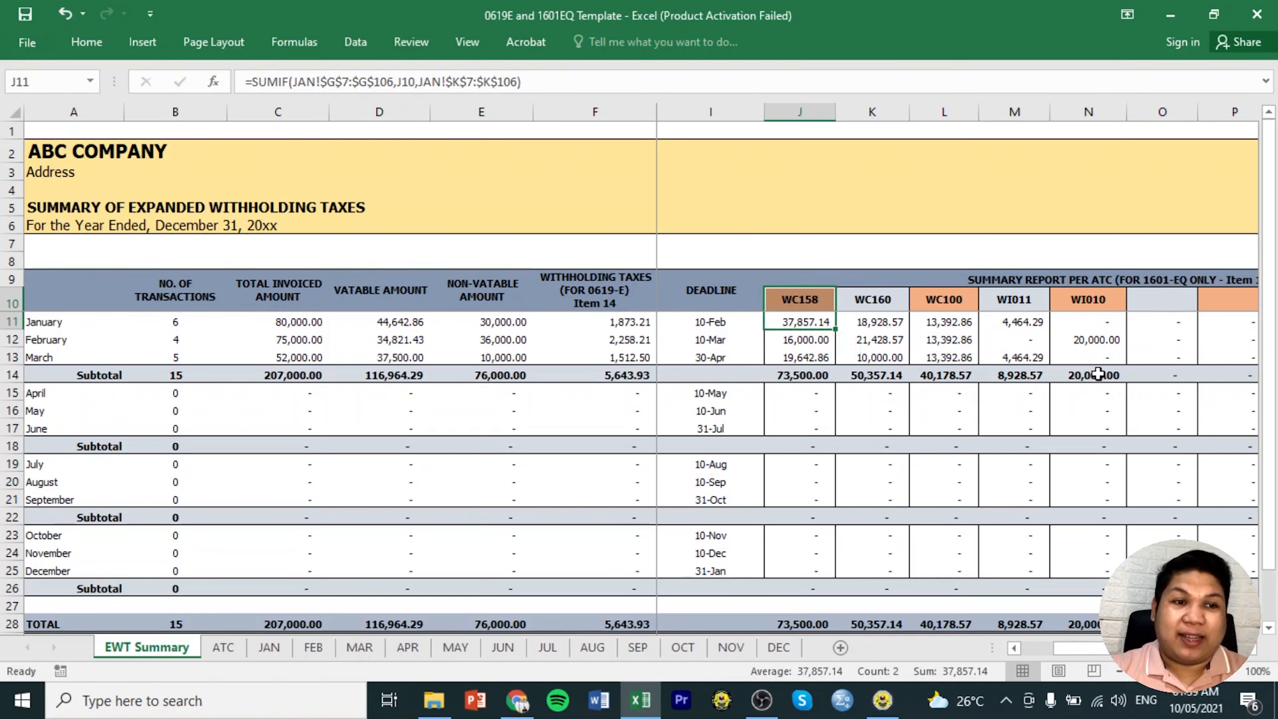
pyautogui.moveTo(1105, 374); pyautogui.dragTo(785, 374)
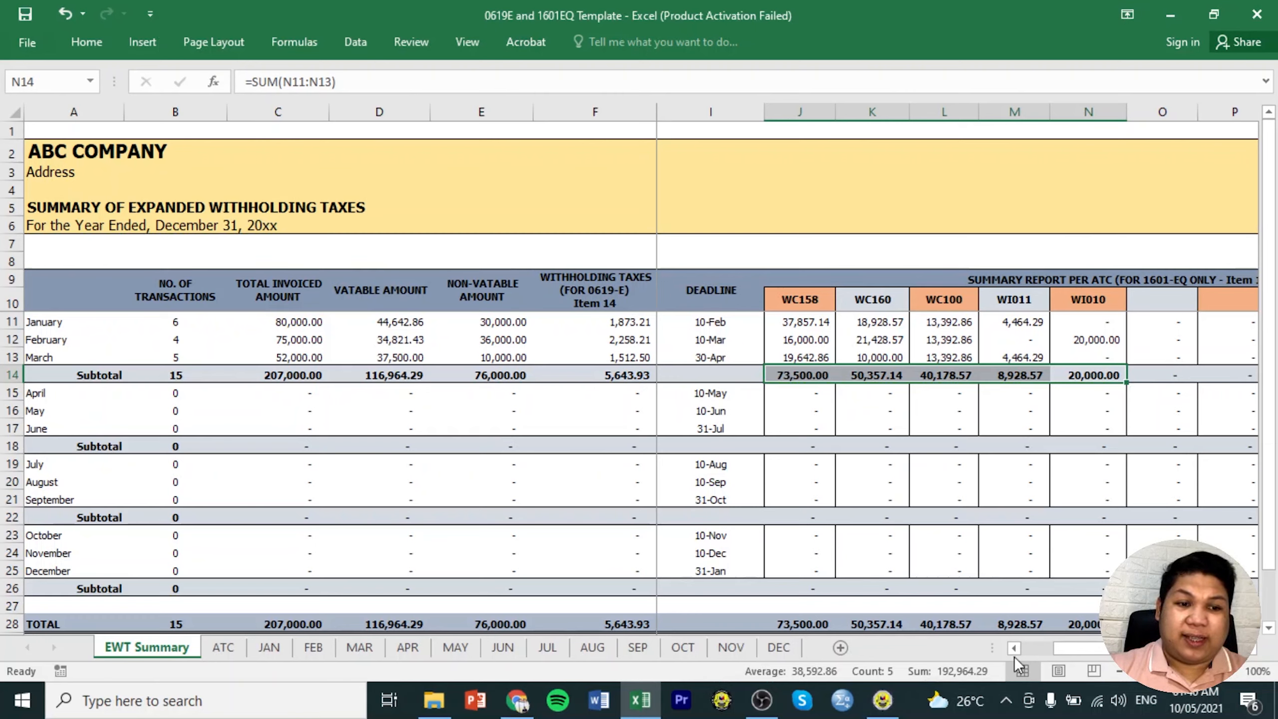
pyautogui.moveTo(1074, 646); pyautogui.dragTo(1064, 644)
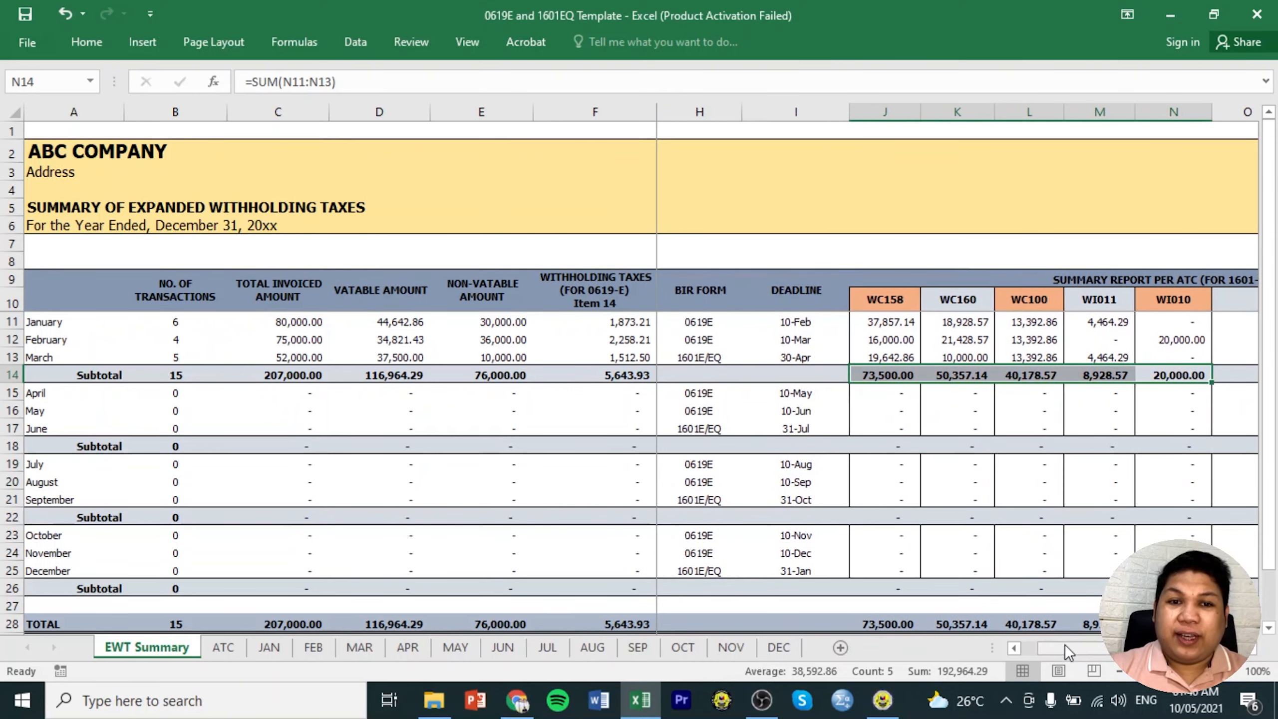
pyautogui.keyDown('ctrl'); pyautogui.click(387, 373); pyautogui.keyUp('ctrl')
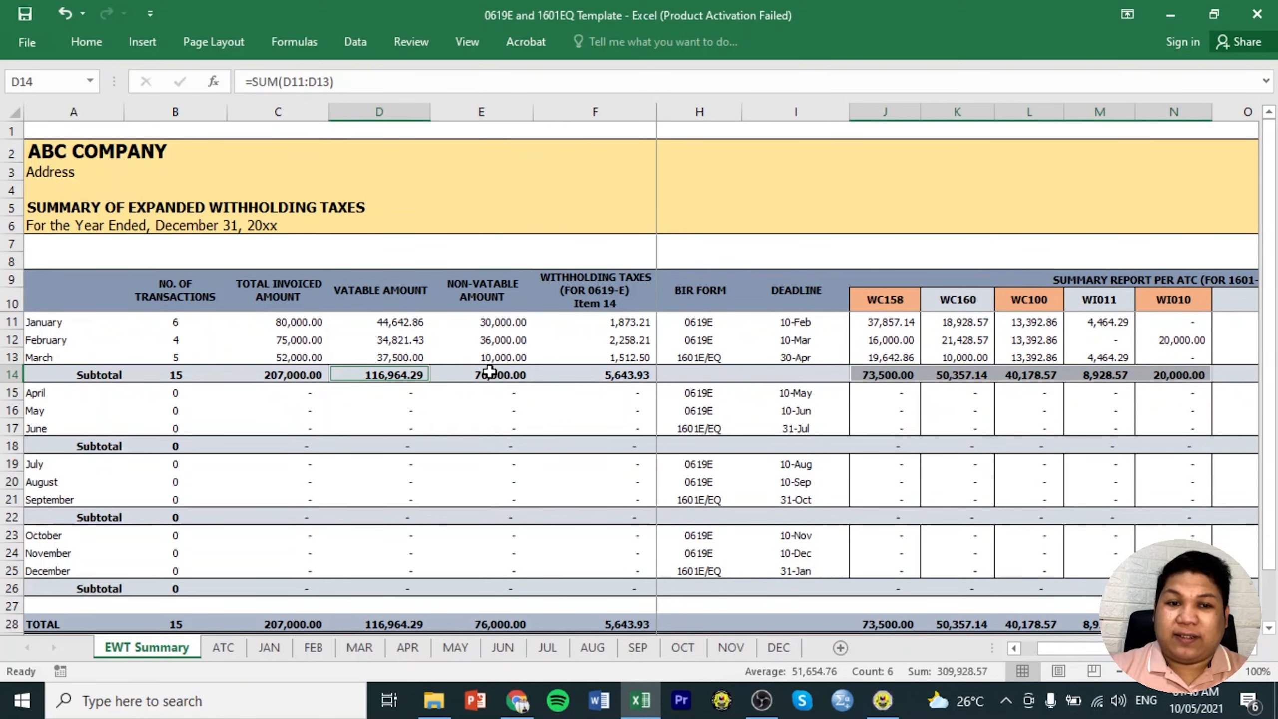
pyautogui.keyDown('ctrl'); pyautogui.click(490, 373); pyautogui.keyUp('ctrl')
pyautogui.click(506, 385)
pyautogui.moveTo(522, 373); pyautogui.dragTo(406, 375)
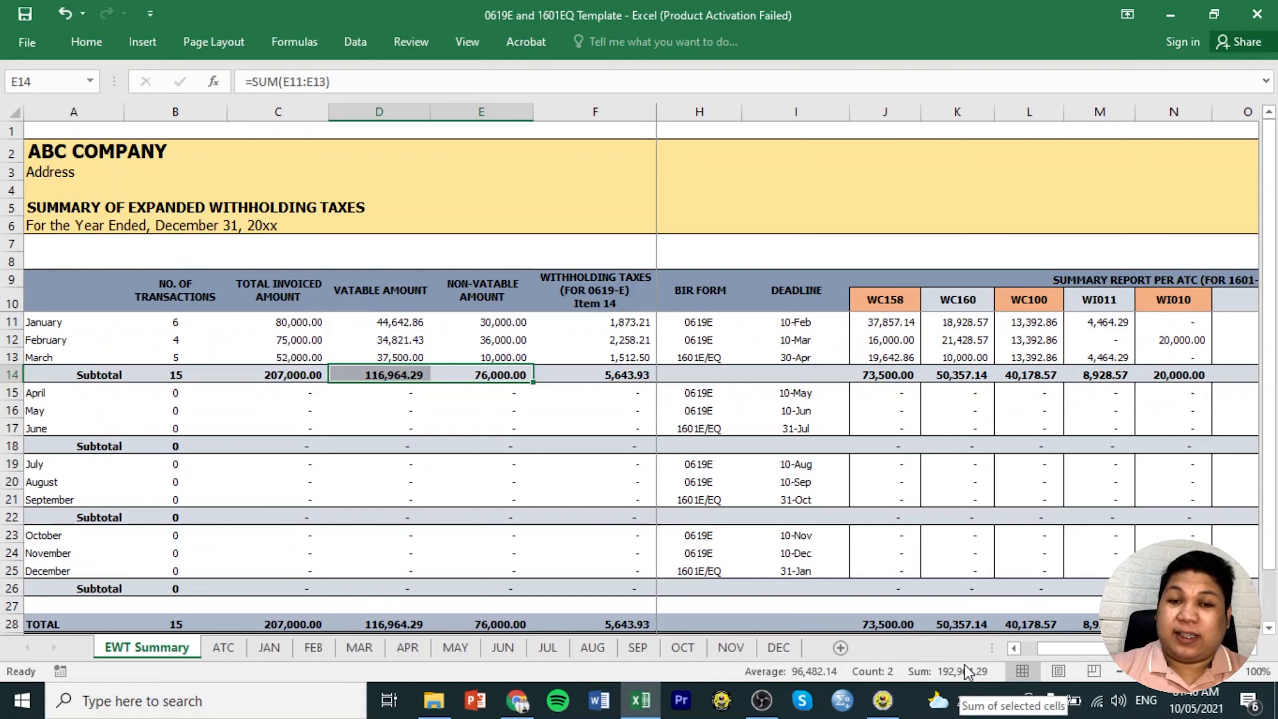
# Recheck the first-quarter per-ATC sum in J14:N14 against D14:E14, and review the ATC headings in J10:N10.
pyautogui.click(895, 376)
pyautogui.moveTo(929, 378); pyautogui.dragTo(1172, 376)
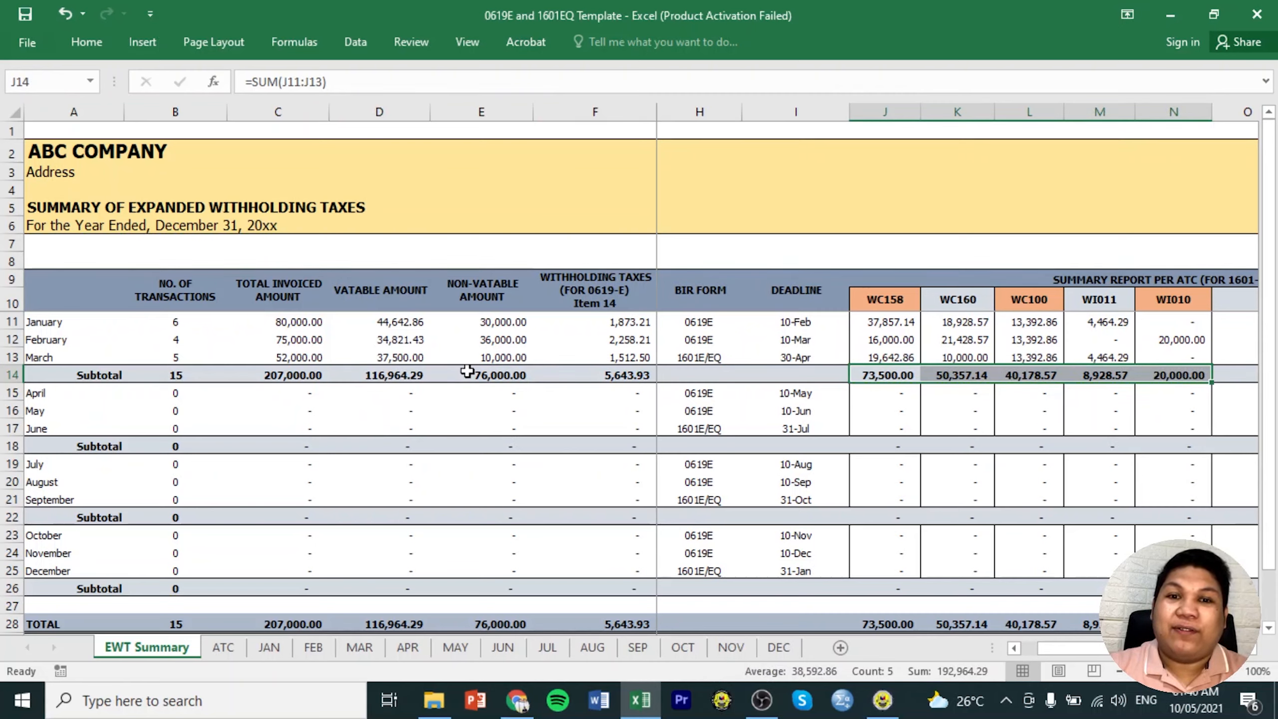
pyautogui.moveTo(395, 376); pyautogui.dragTo(488, 369)
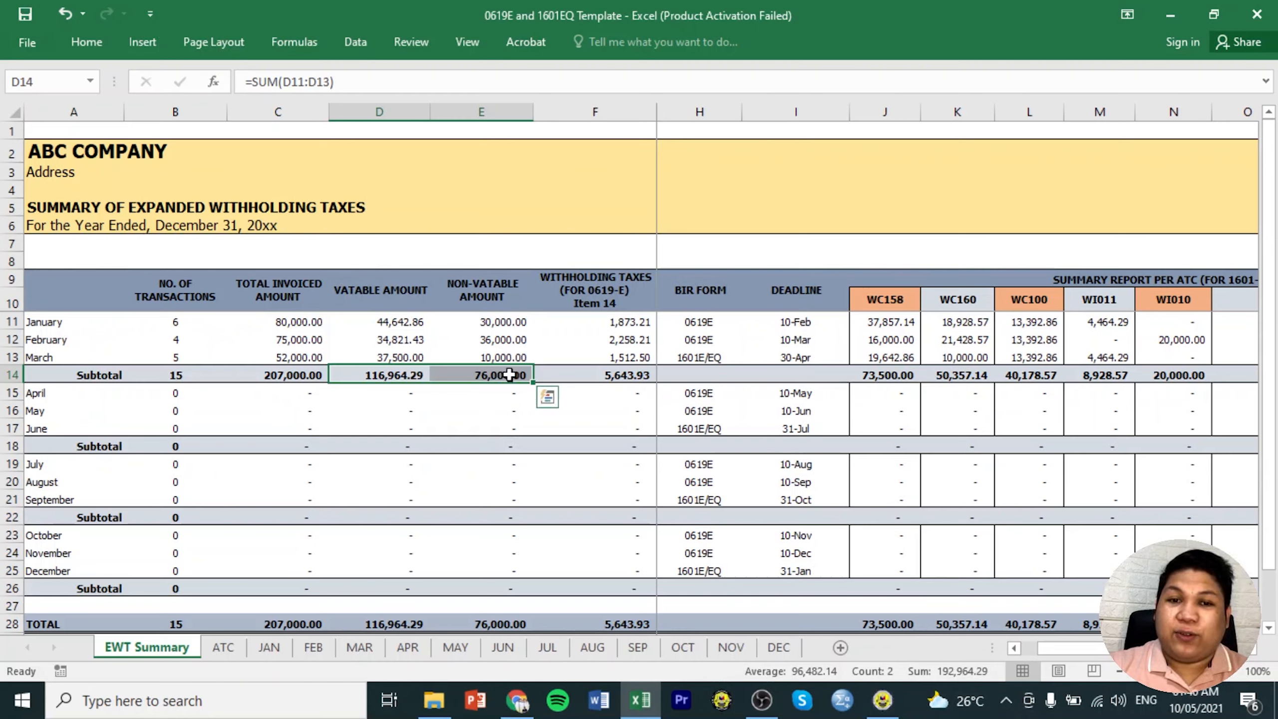
pyautogui.moveTo(505, 375); pyautogui.dragTo(407, 368)
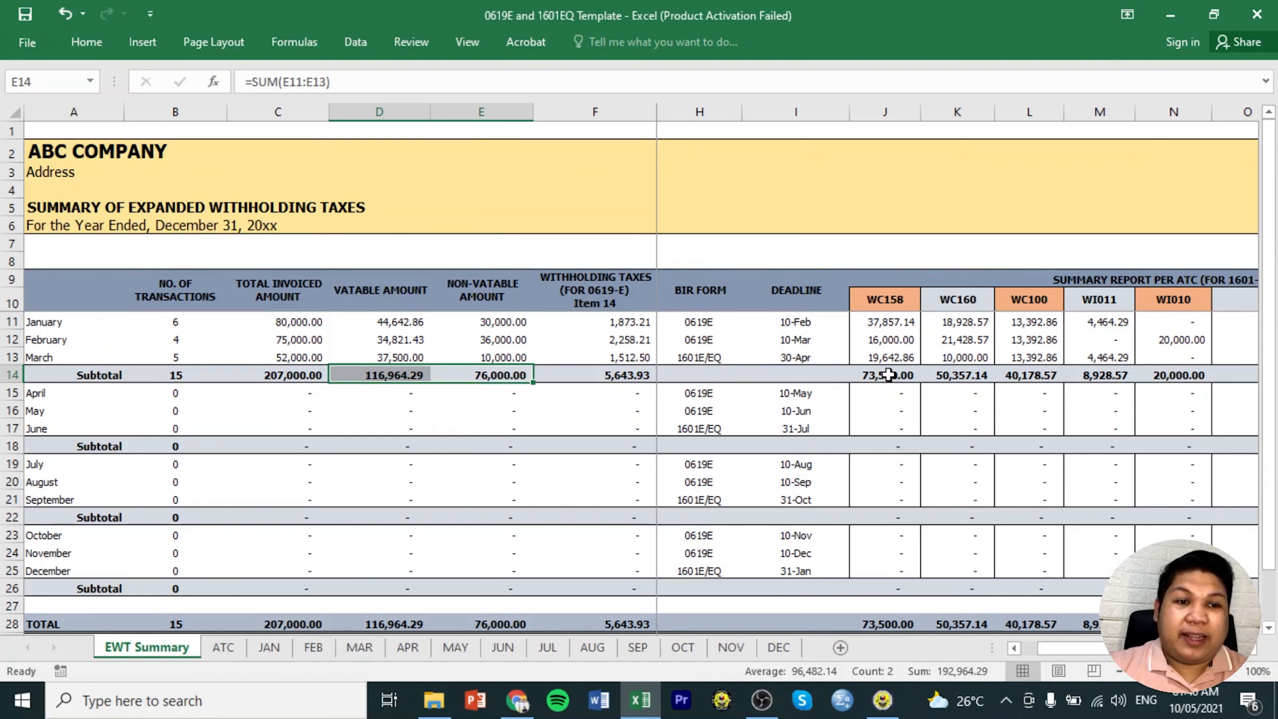
pyautogui.moveTo(890, 373); pyautogui.dragTo(1160, 374)
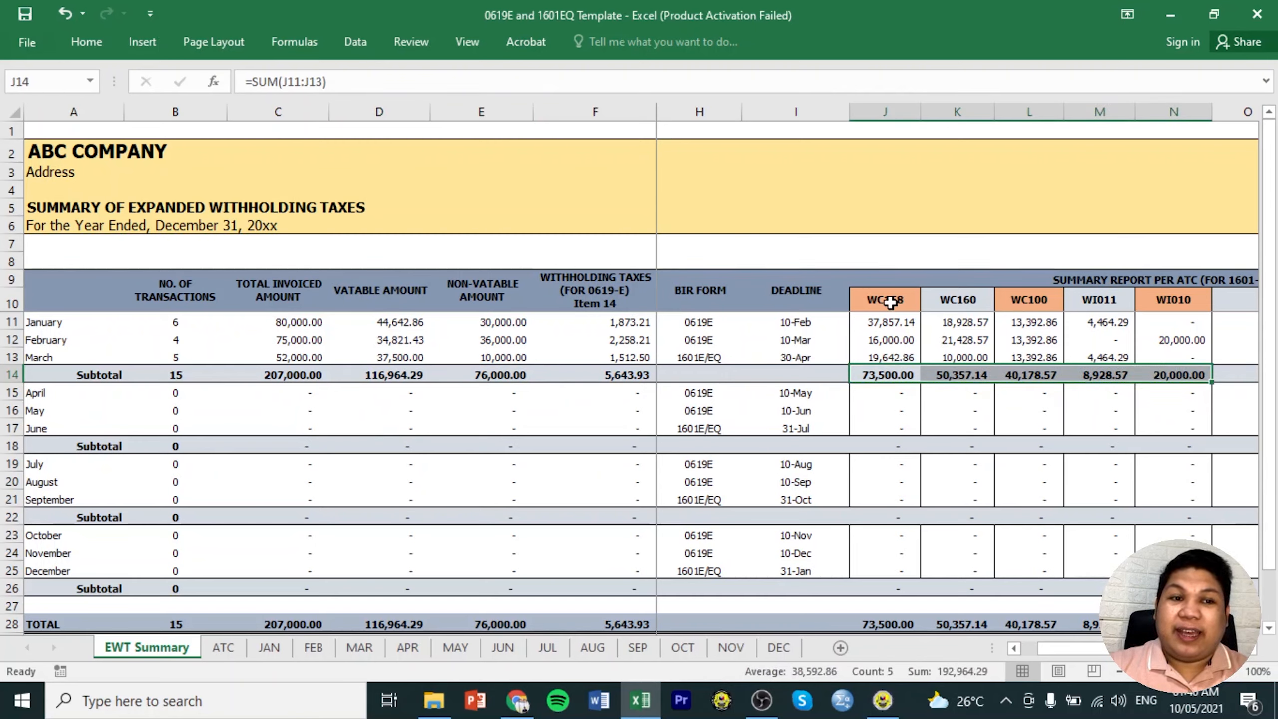
pyautogui.moveTo(891, 299); pyautogui.dragTo(1172, 298)
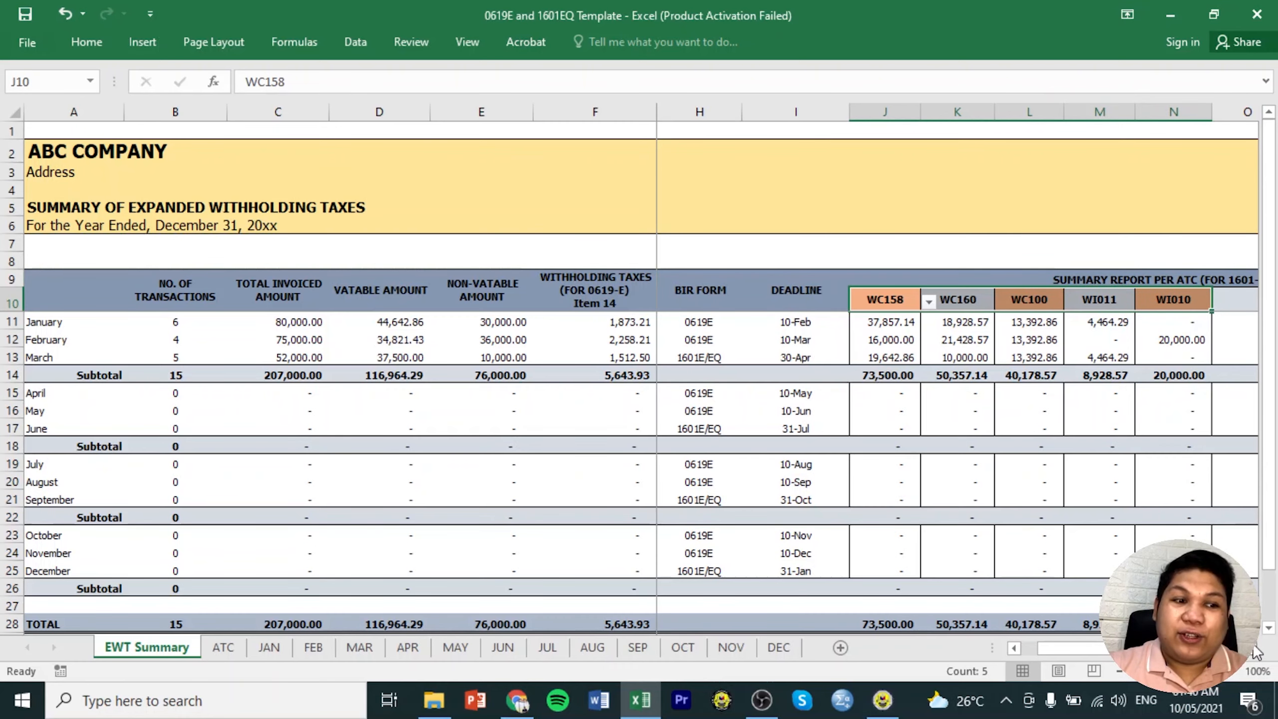
# Set the sixth per-ATC heading, O10 on the EWT Summary sheet, to WC010.
pyautogui.hscroll(3, 1255, 656)
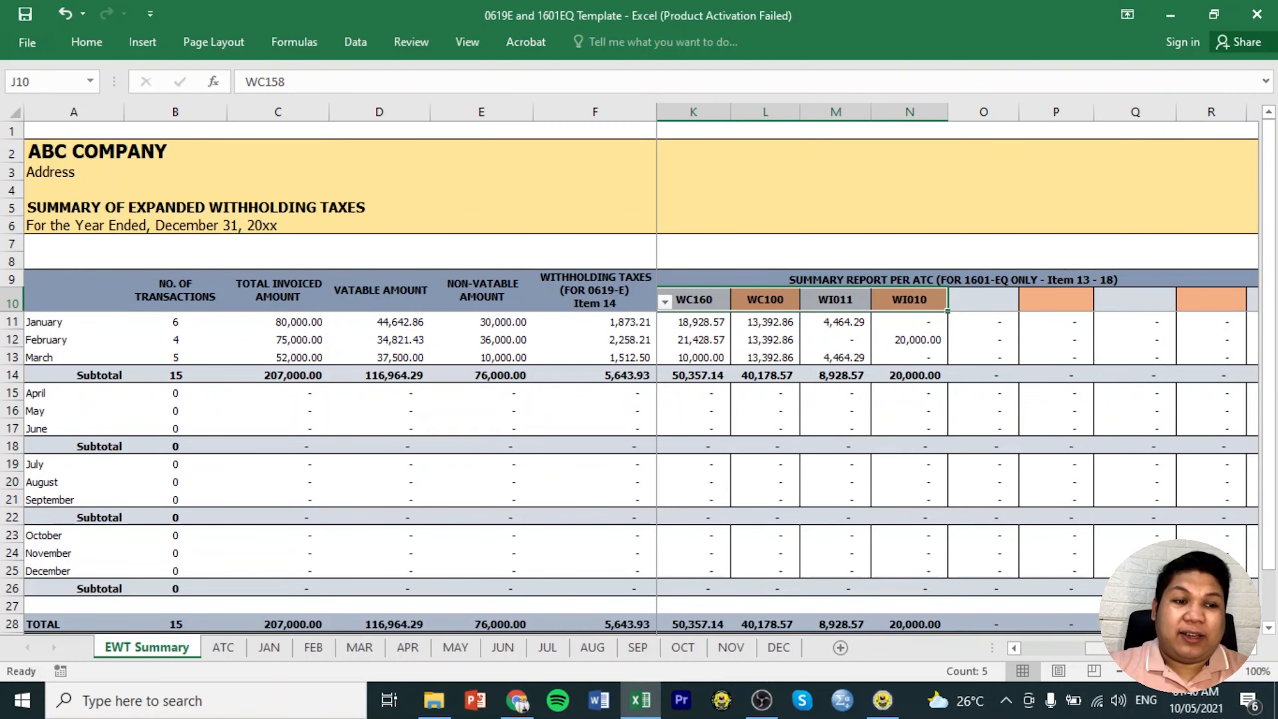
pyautogui.hscroll(1, 970, 342)
pyautogui.click(937, 301)
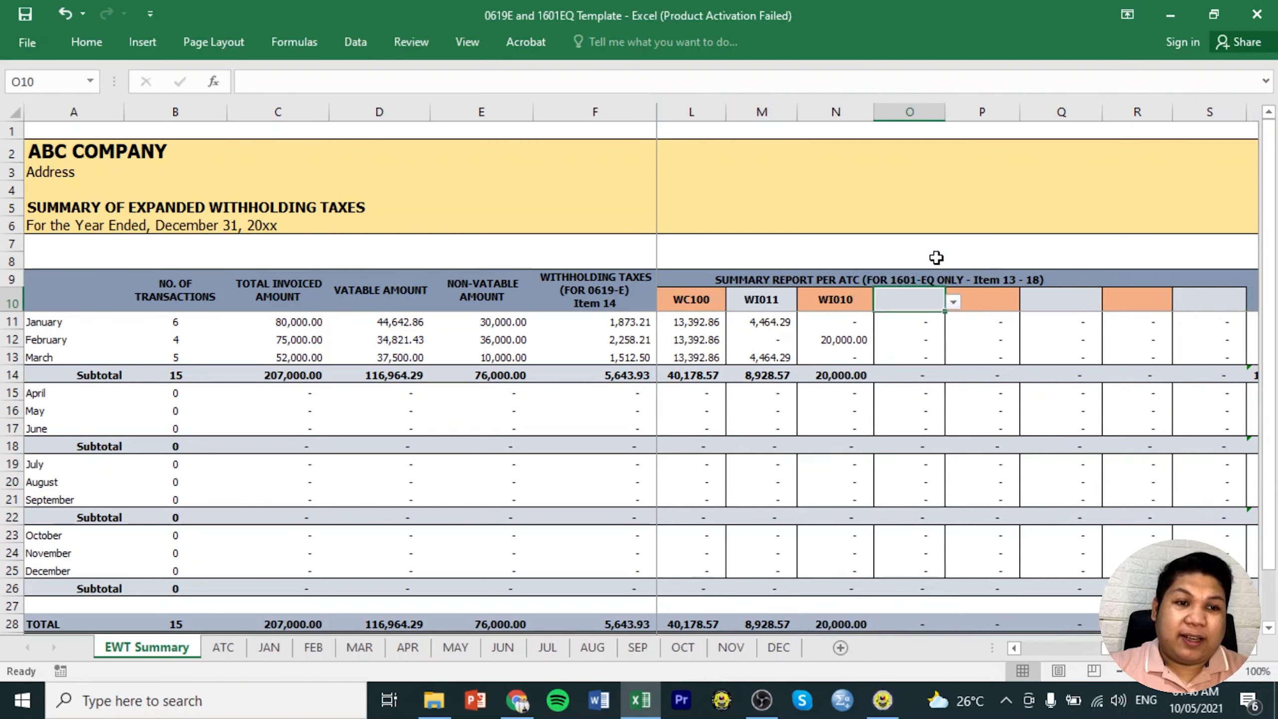
pyautogui.click(953, 302)
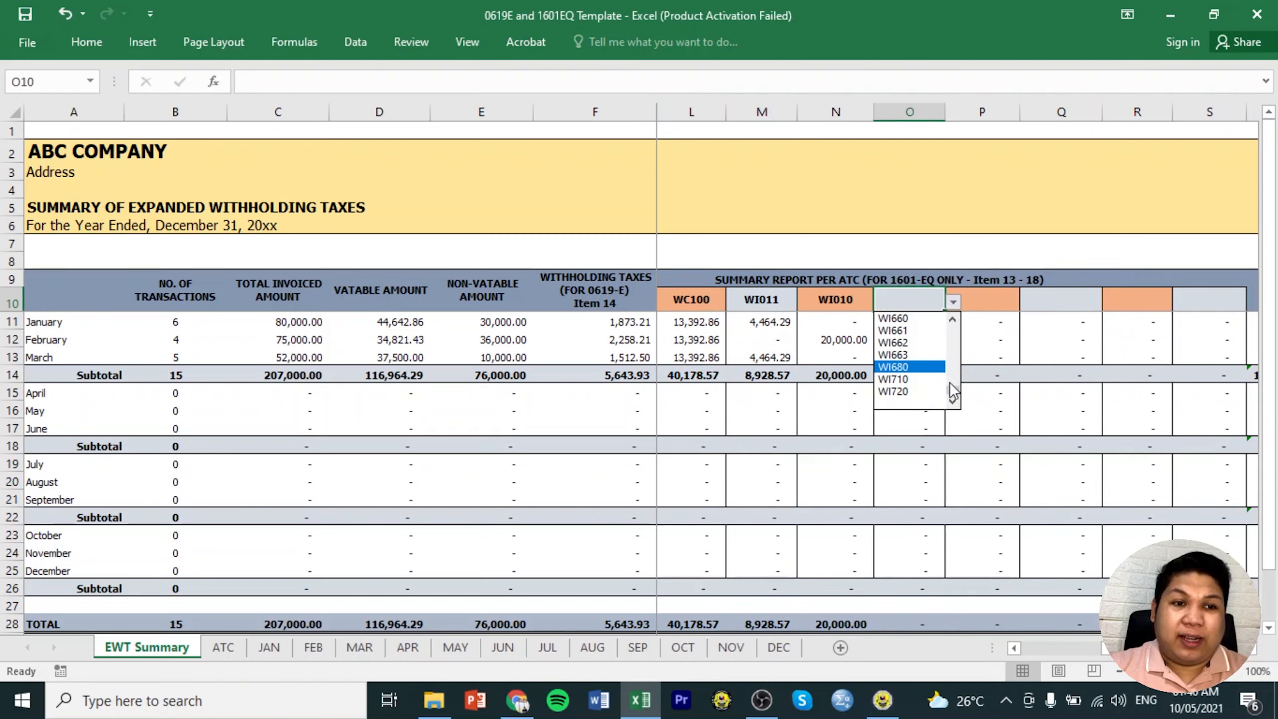
pyautogui.moveTo(950, 384); pyautogui.dragTo(955, 320)
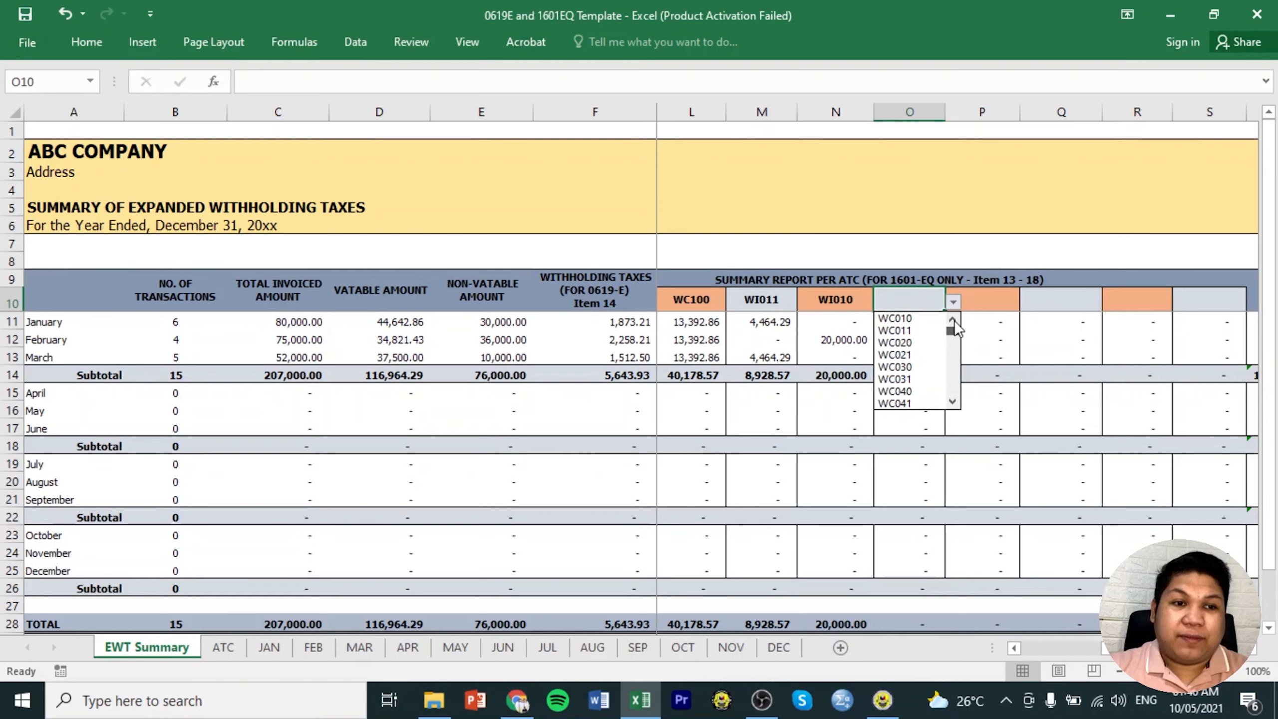
pyautogui.click(921, 319)
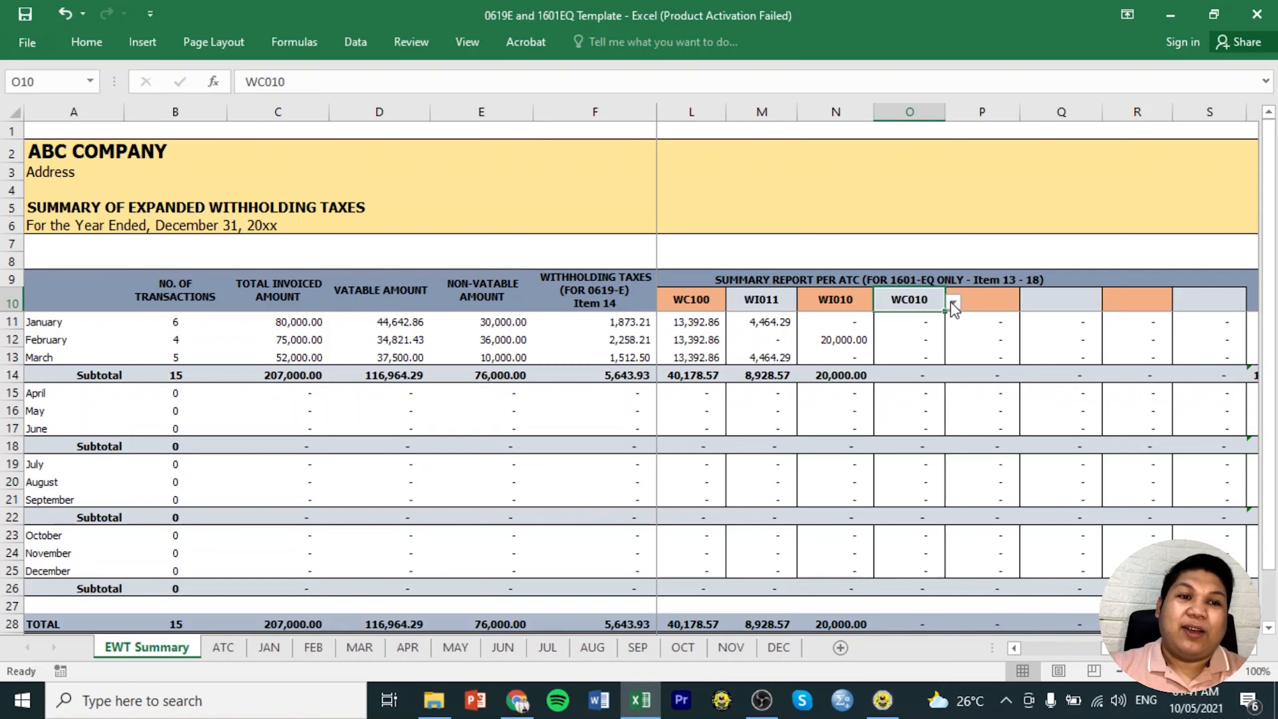
# Clear the O10 heading by choosing the blank entry at the end of its ATC list.
pyautogui.click(952, 302)
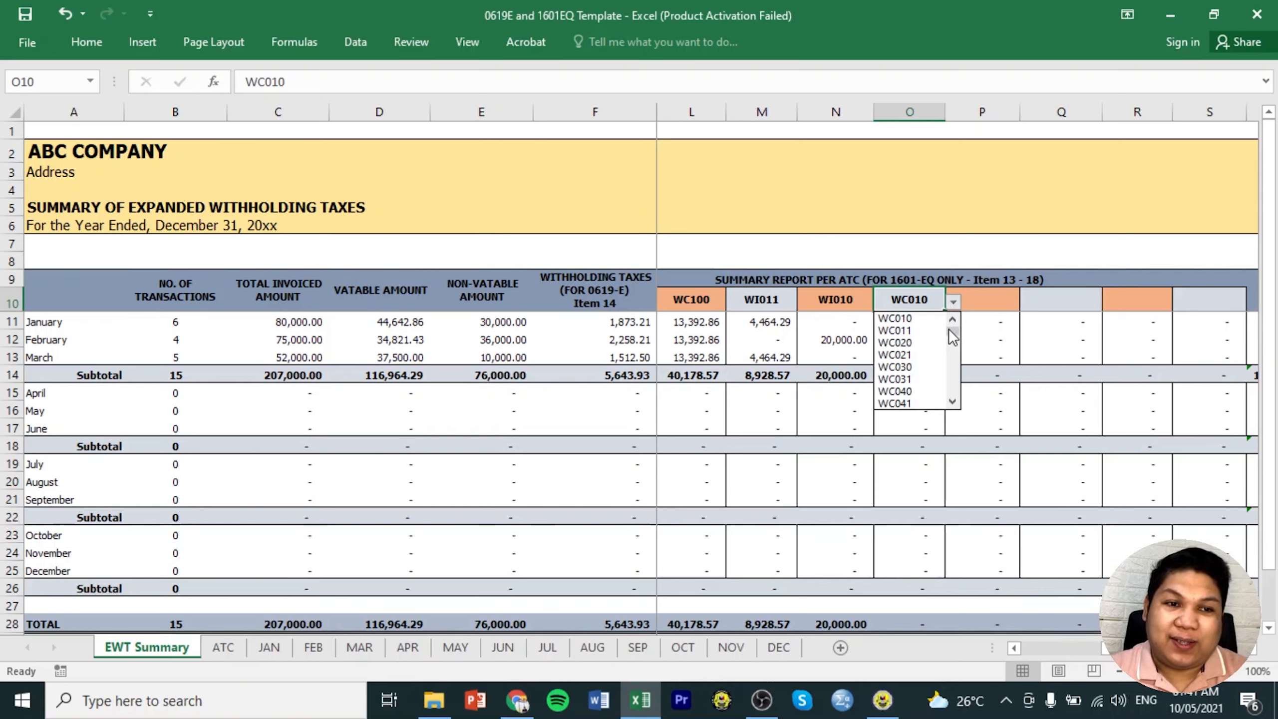
pyautogui.moveTo(952, 331); pyautogui.dragTo(952, 399)
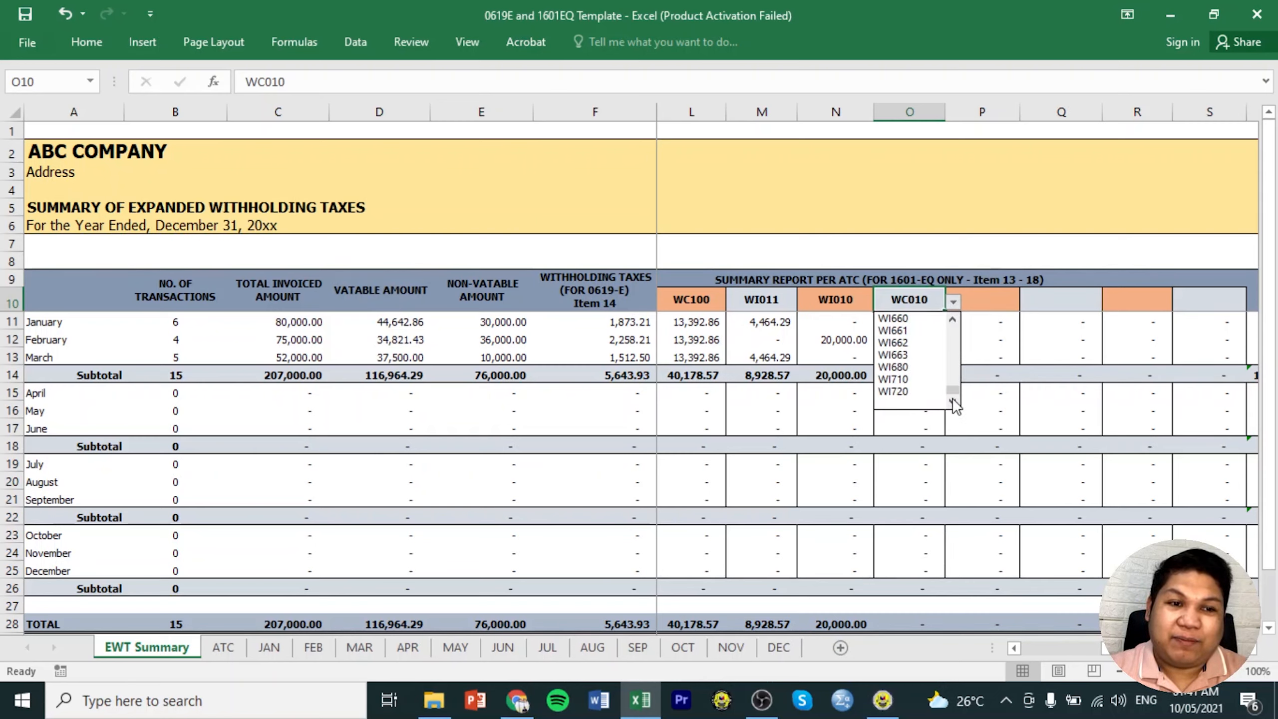
pyautogui.click(918, 406)
pyautogui.moveTo(1117, 650); pyautogui.dragTo(1059, 647)
pyautogui.click(1005, 411)
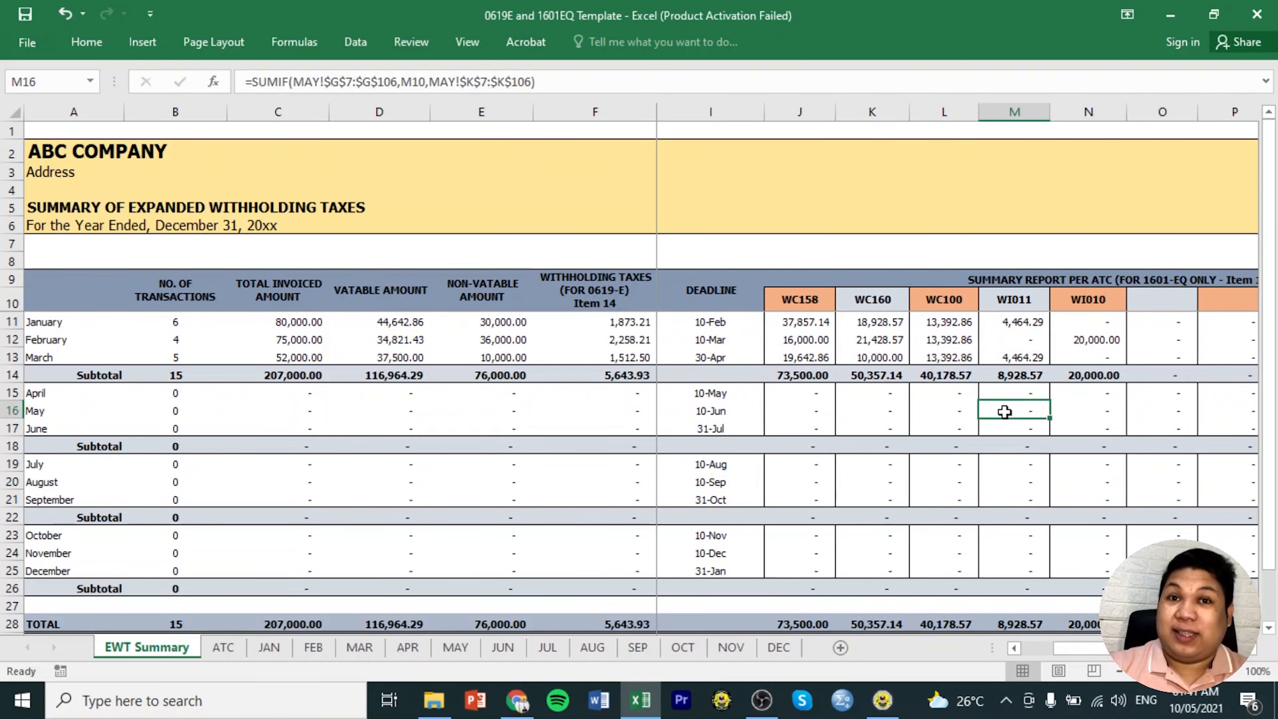
# Switch to the Offline eBIRForms Package and start filling up BIR Form 1601EQ for the listed taxpayer profile.
pyautogui.click(886, 702)
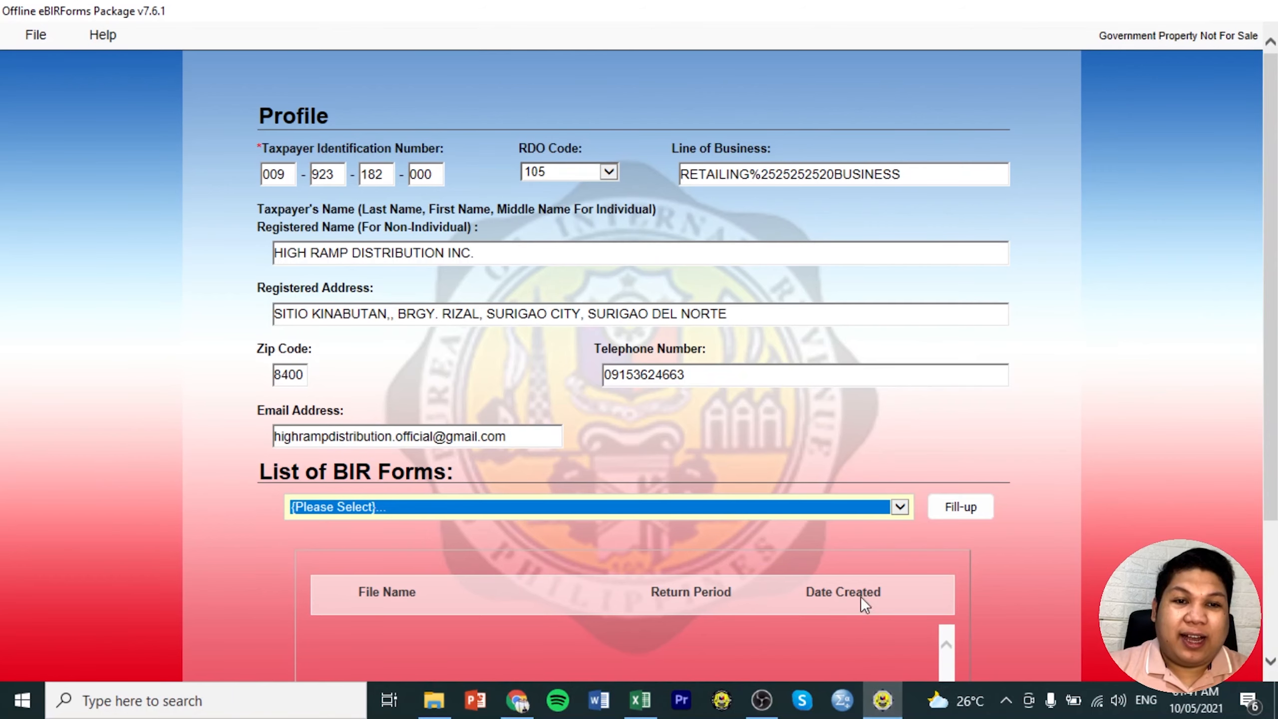
pyautogui.scroll(-2, 962, 338)
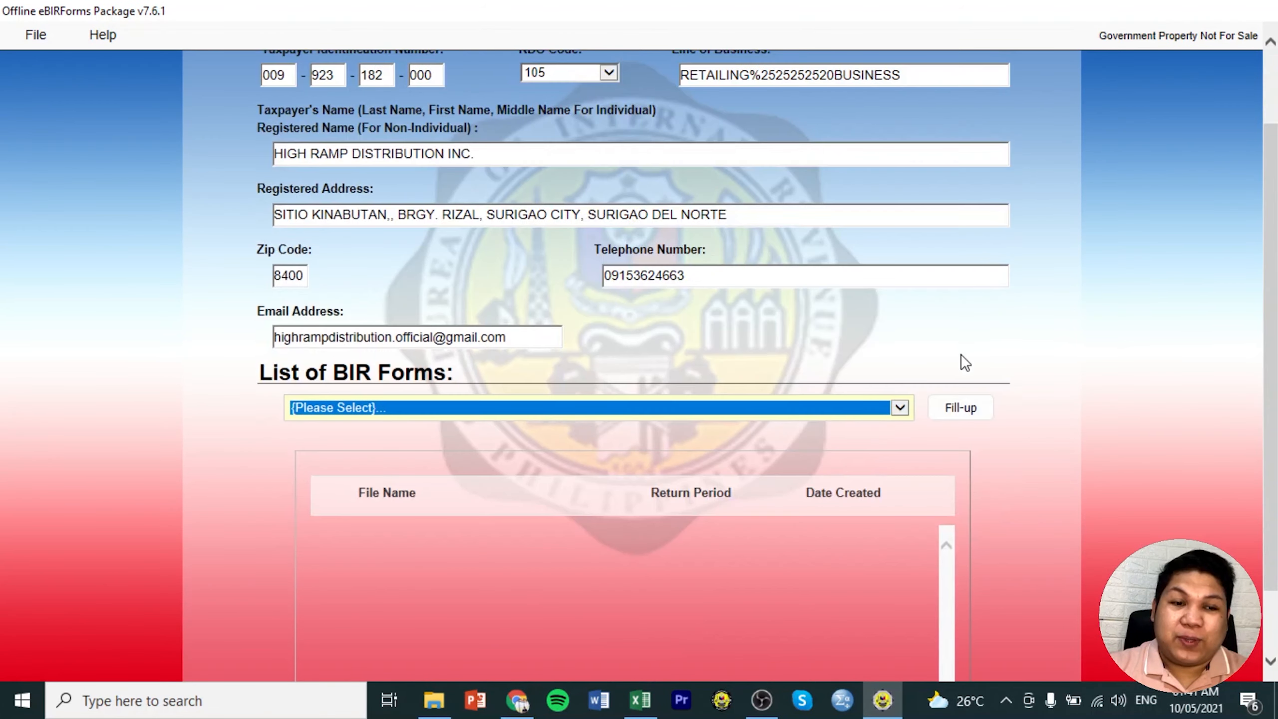
pyautogui.click(900, 407)
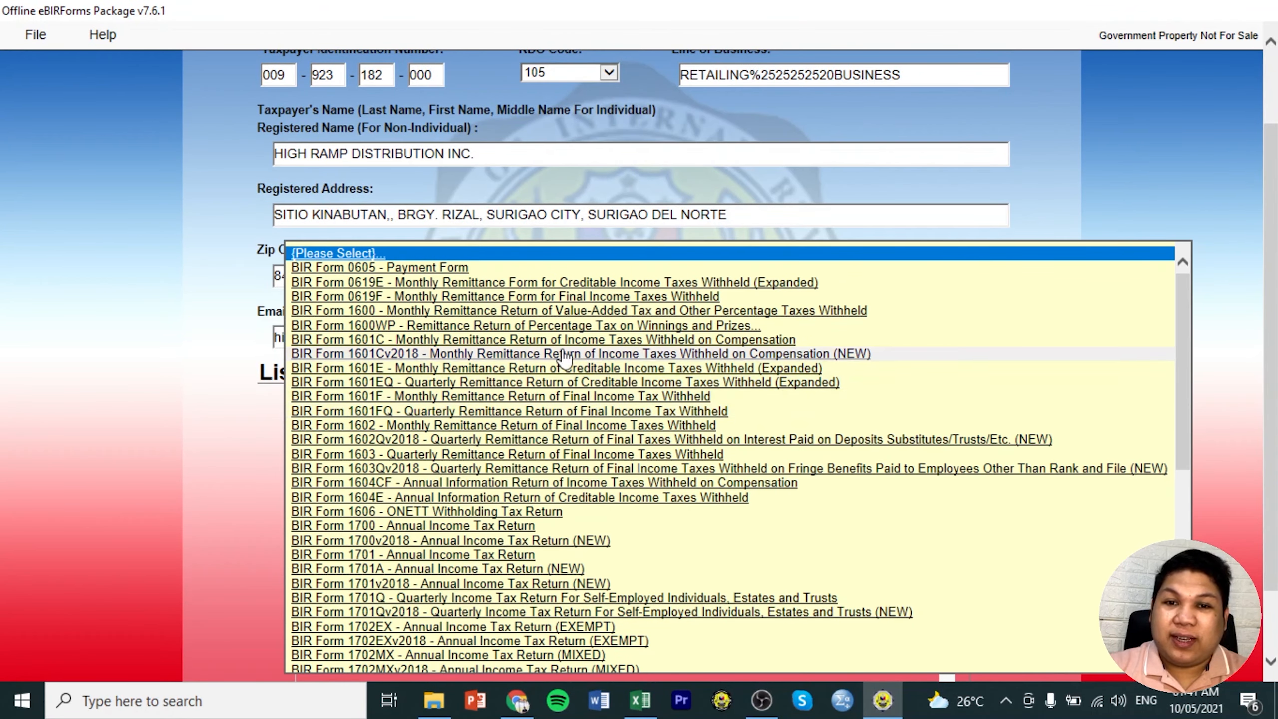
pyautogui.click(440, 384)
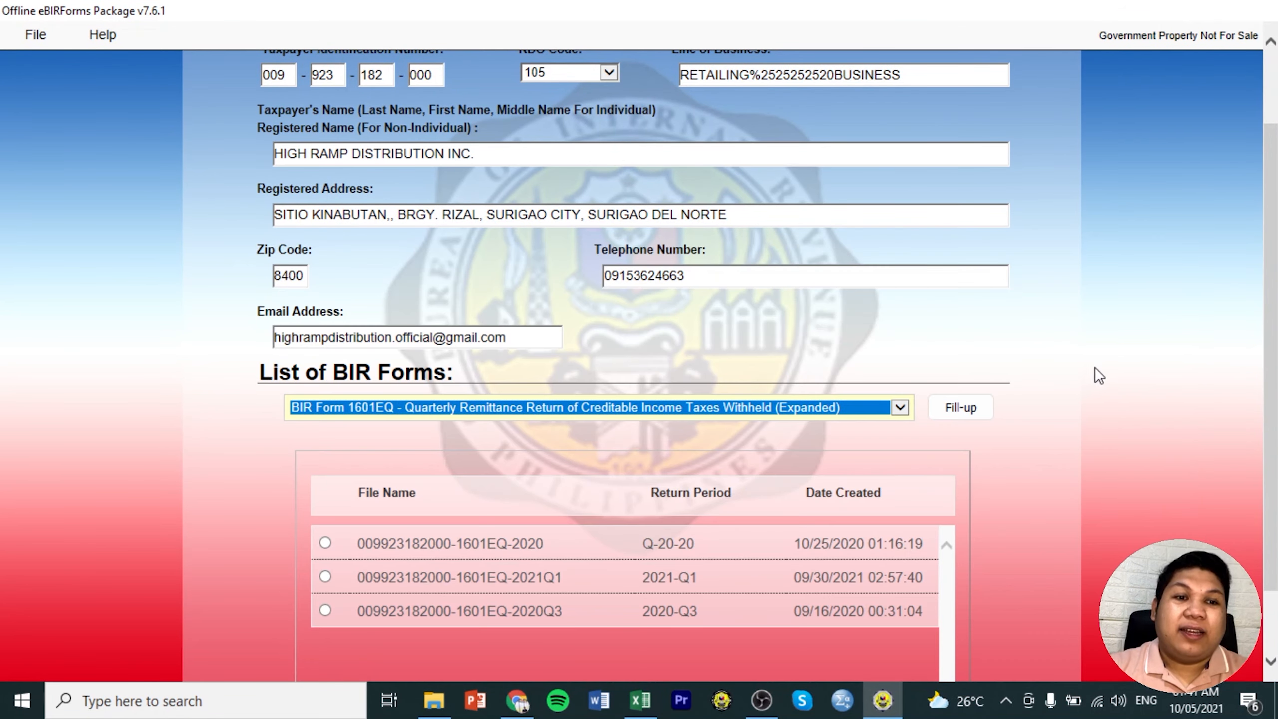
pyautogui.click(958, 409)
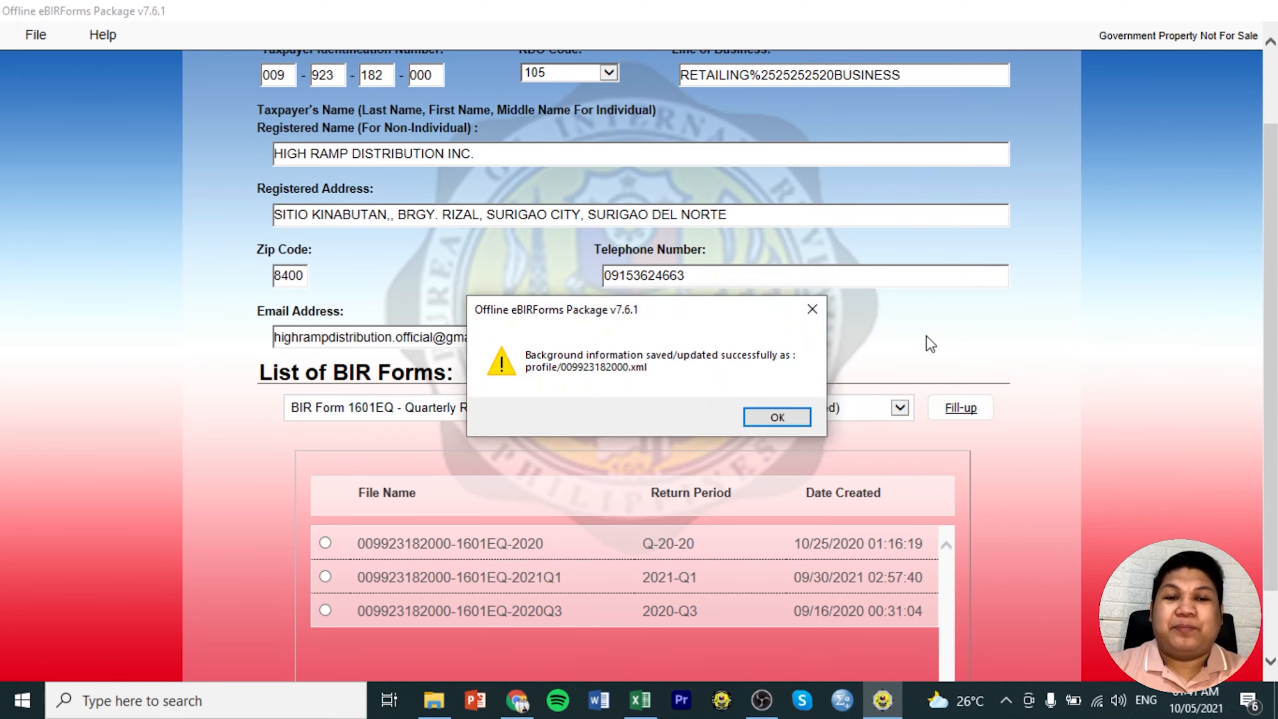
pyautogui.click(777, 417)
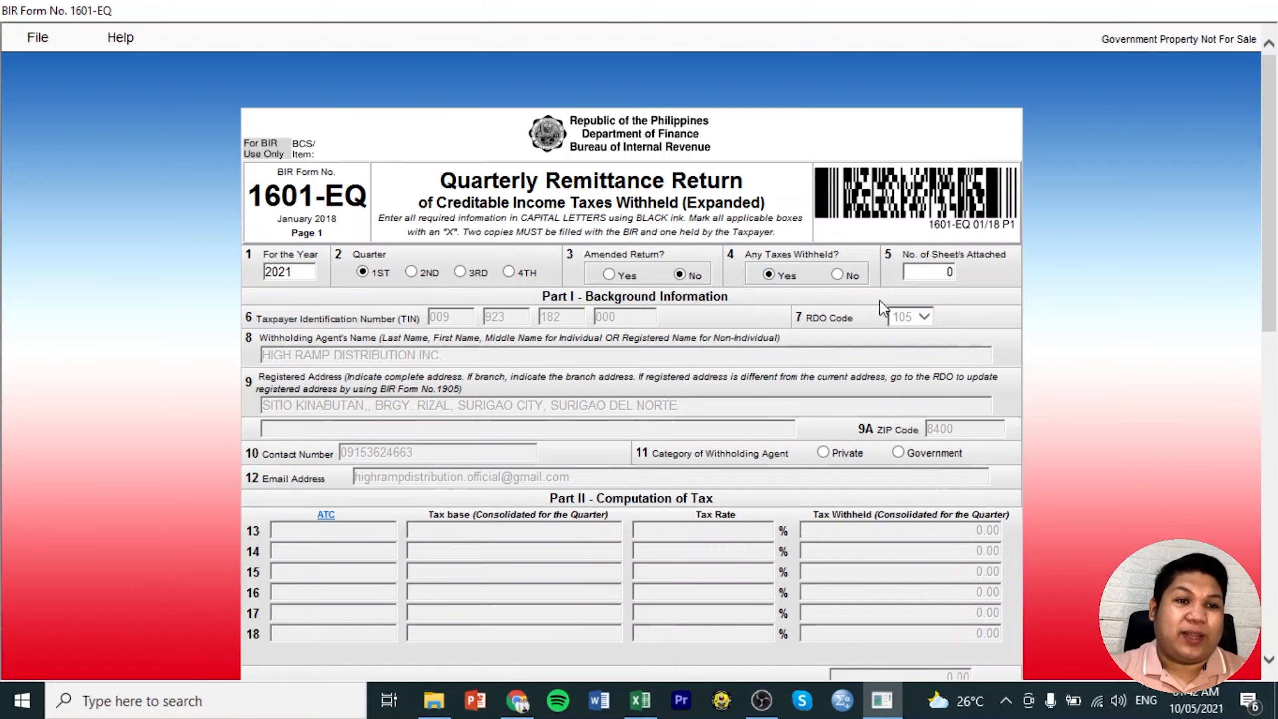
# Choose Private as the category of withholding agent, and open the Part II ATC list to review its codes.
pyautogui.scroll(-2, 885, 315)
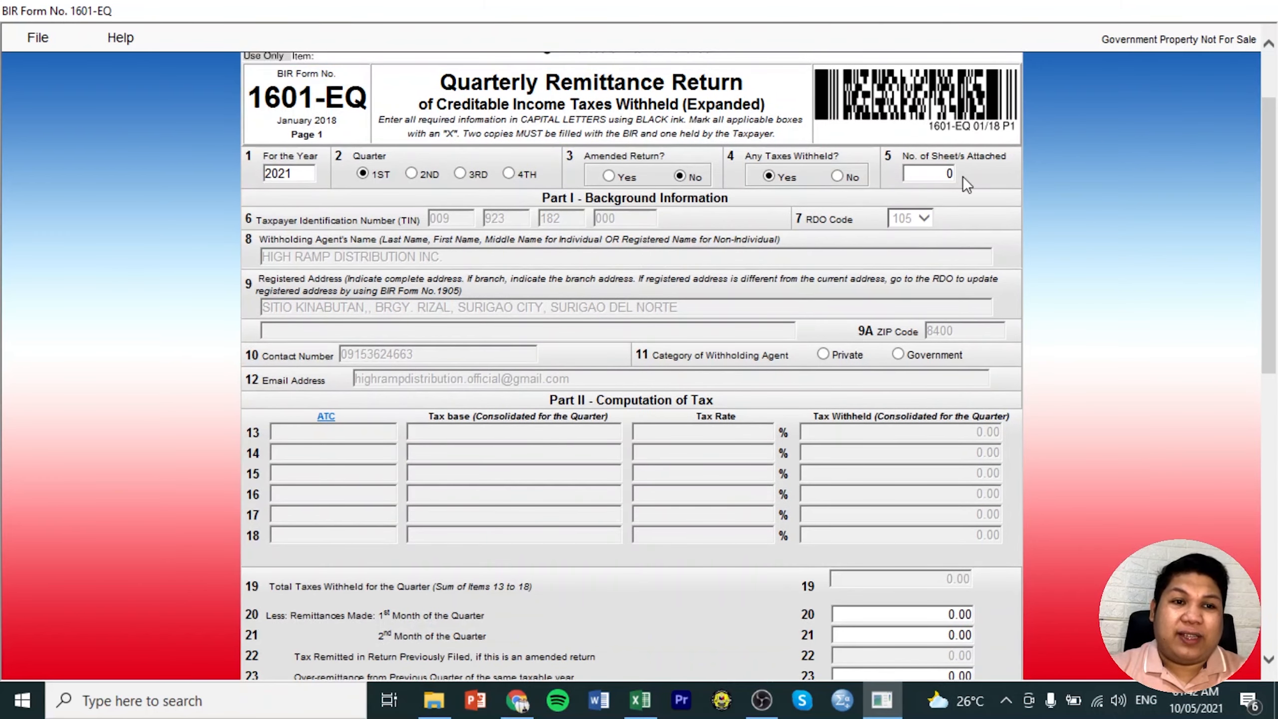
pyautogui.scroll(-2, 891, 292)
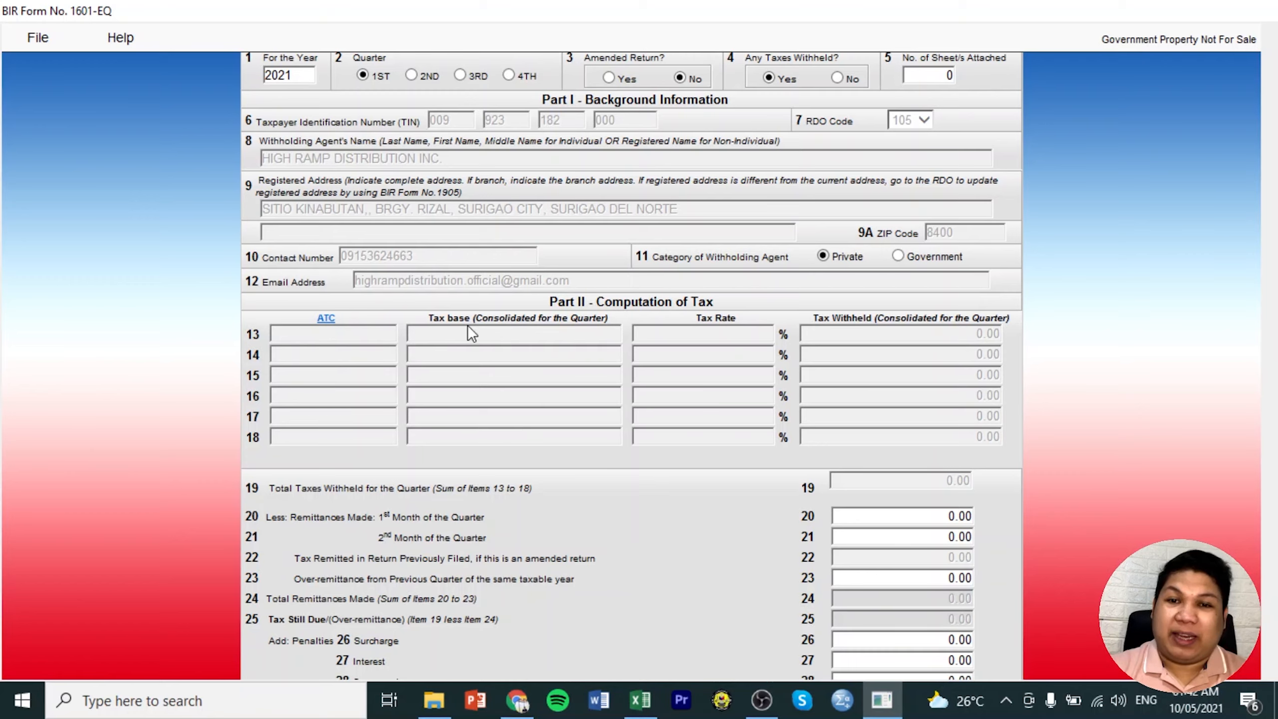
pyautogui.click(326, 318)
pyautogui.scroll(-10, 318, 304)
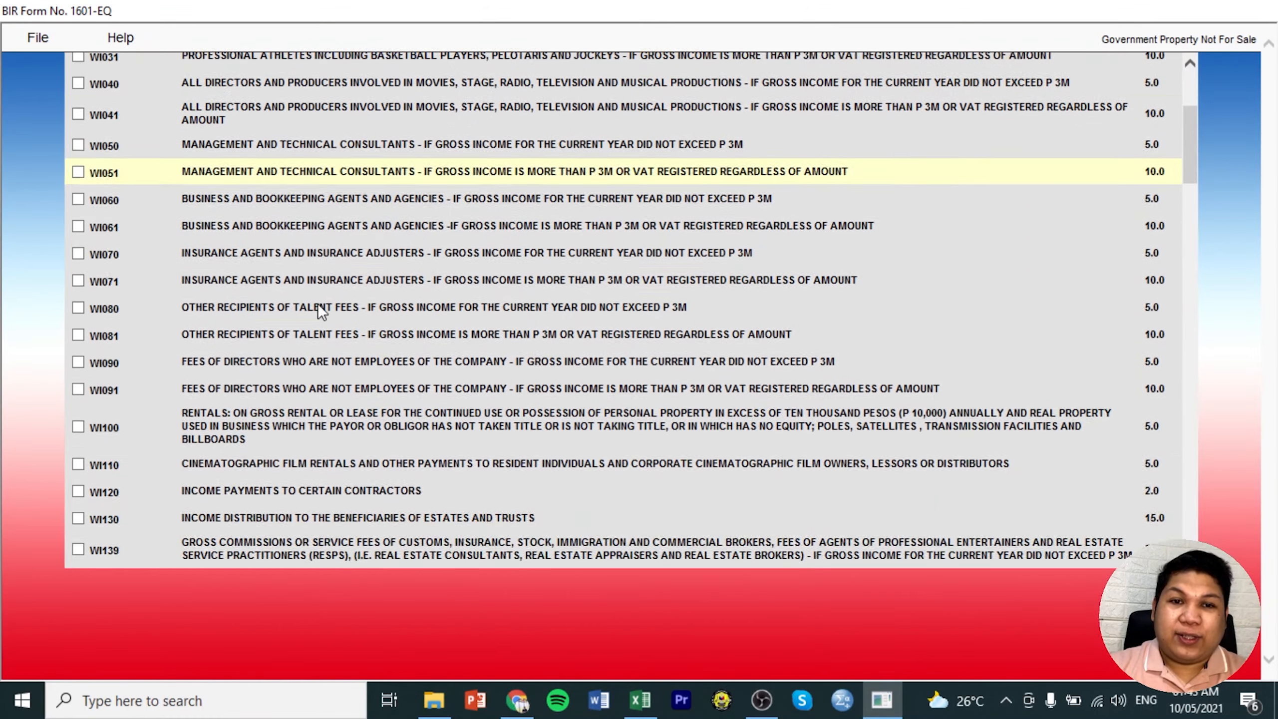
pyautogui.scroll(10, 359, 292)
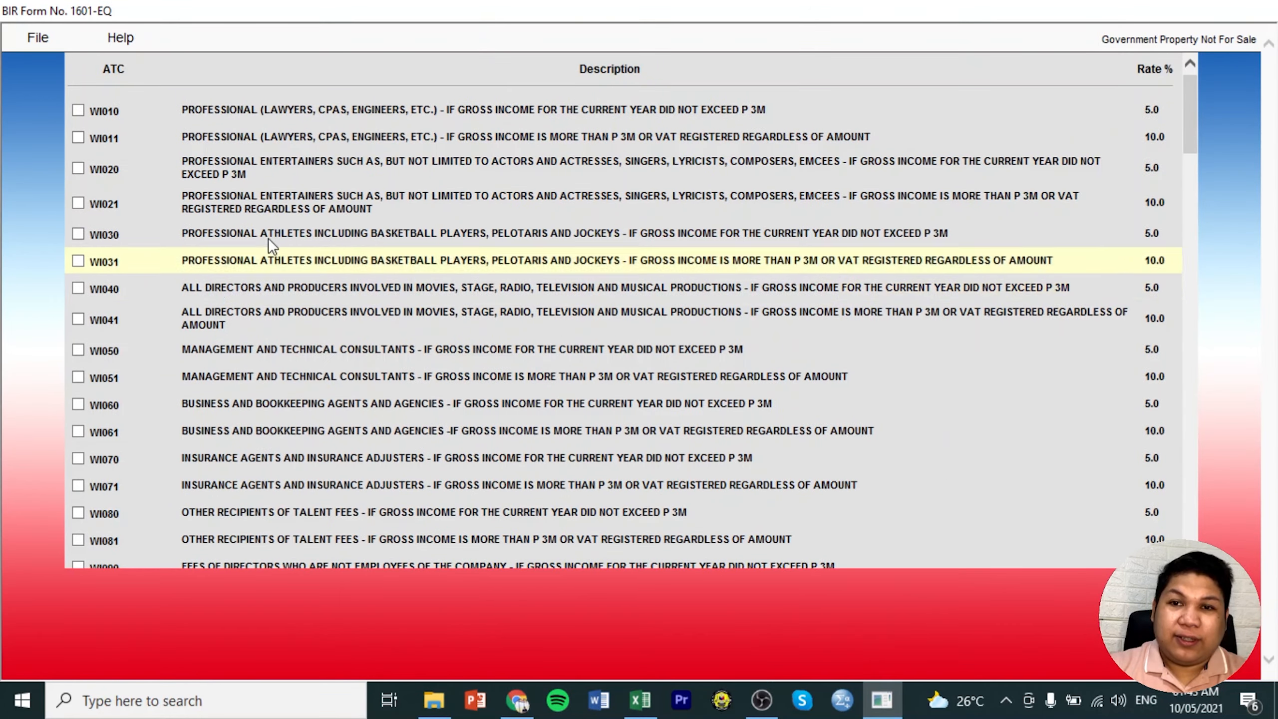
pyautogui.scroll(-3, 187, 240)
pyautogui.scroll(3, 181, 201)
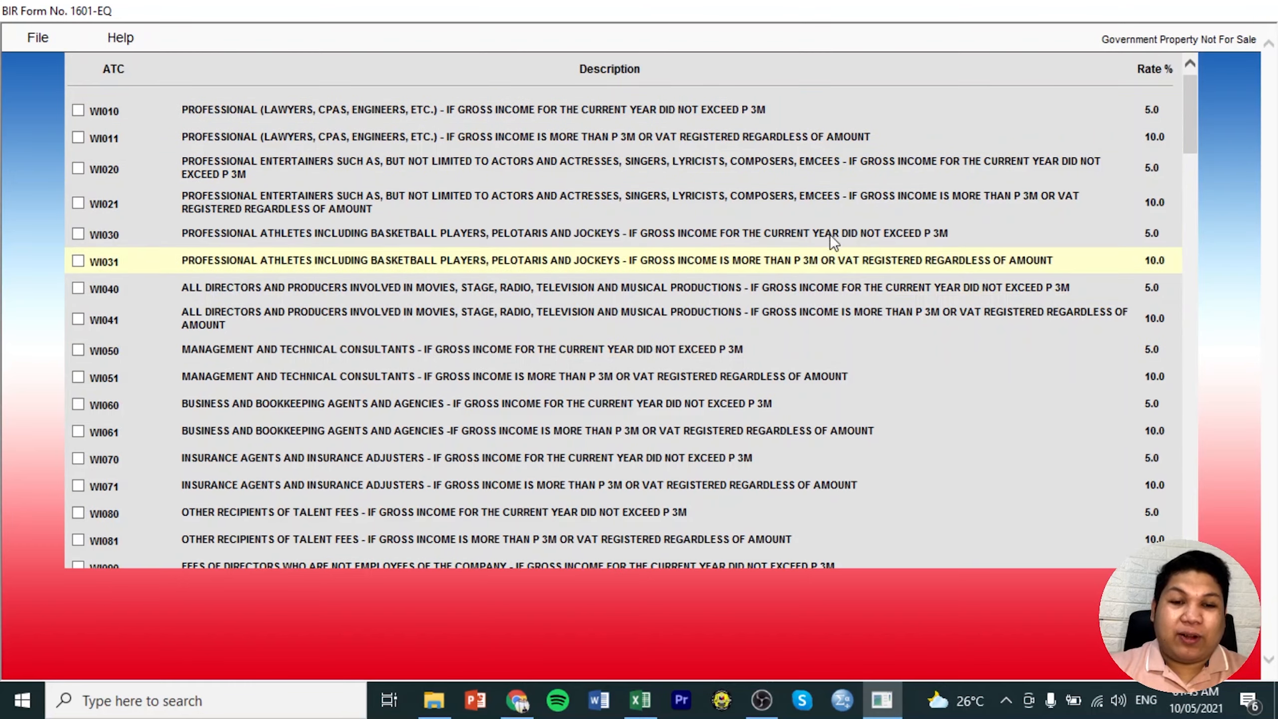
# Switch to the Excel template and review the five ATC codes in J10:N10 of the EWT Summary sheet.
pyautogui.click(640, 700)
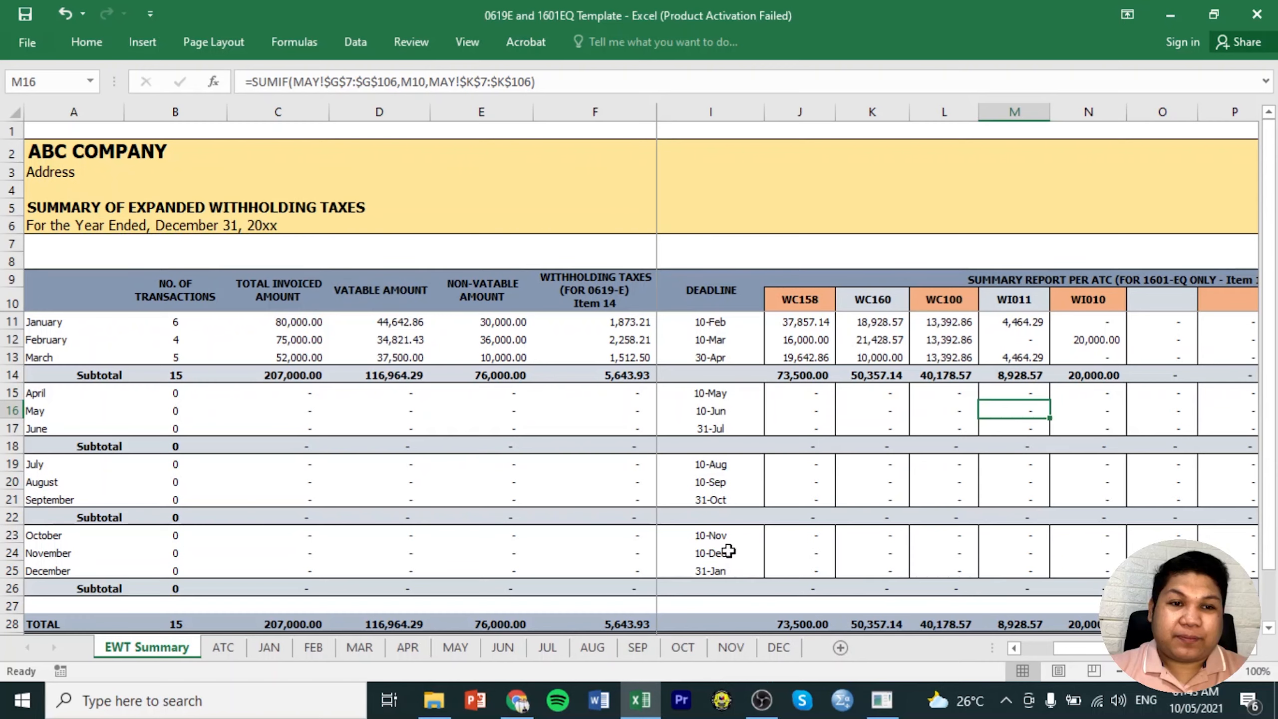
pyautogui.click(805, 304)
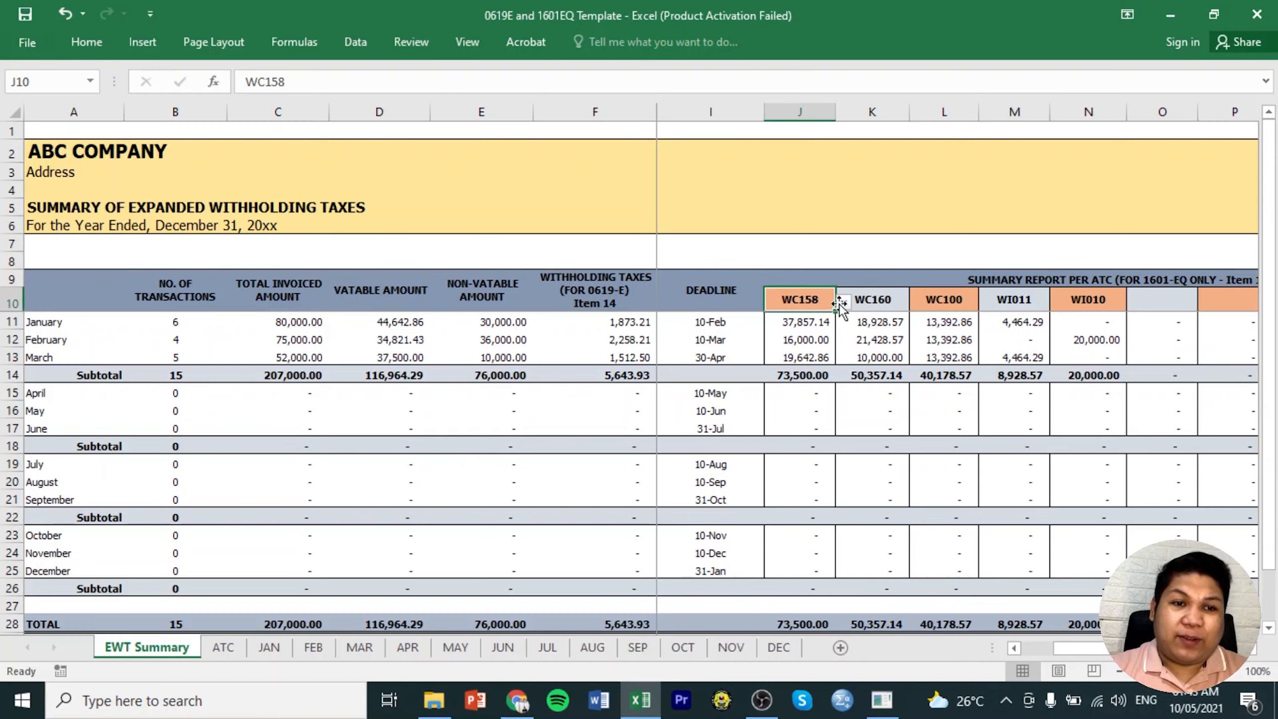
pyautogui.click(875, 301)
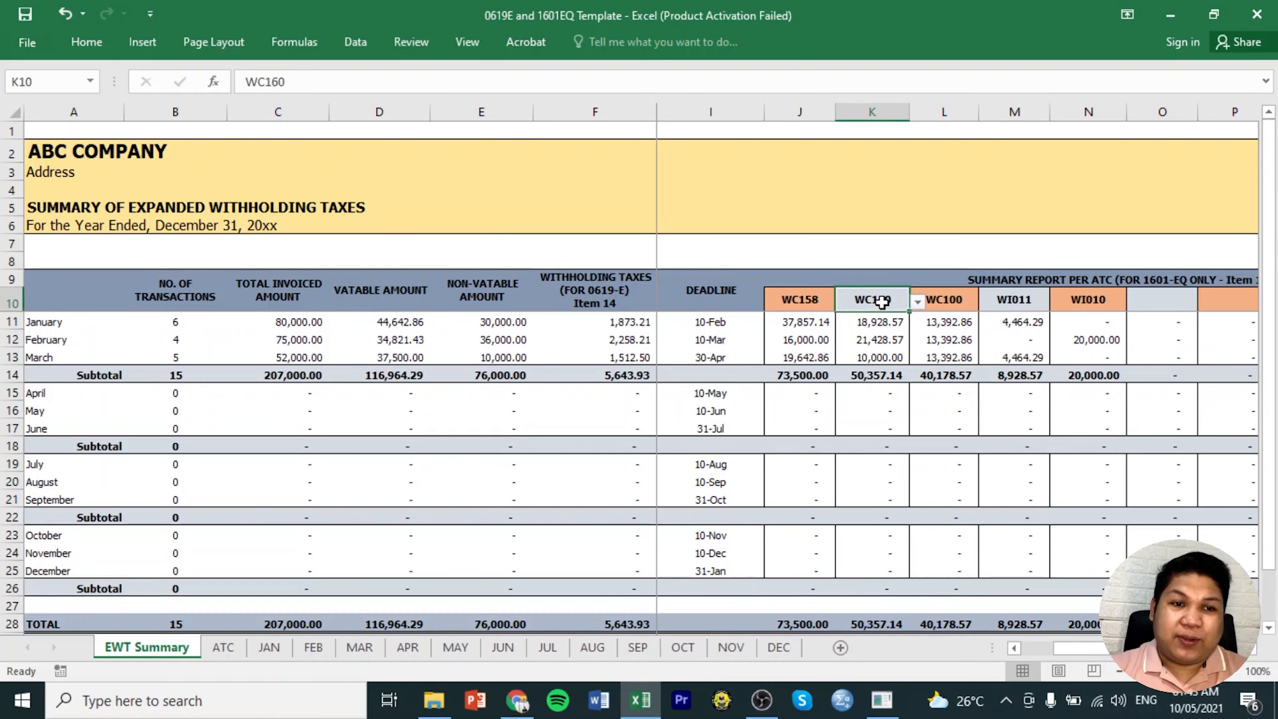
pyautogui.click(954, 302)
pyautogui.click(1025, 302)
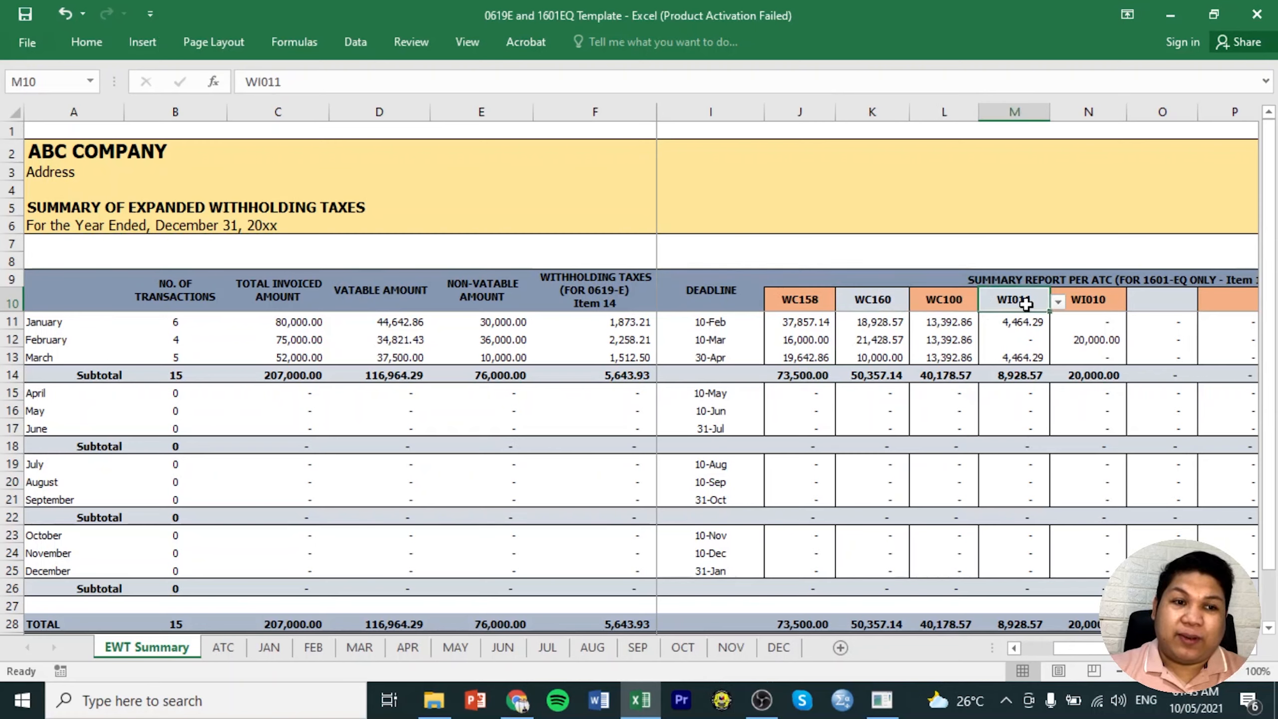
pyautogui.click(1097, 301)
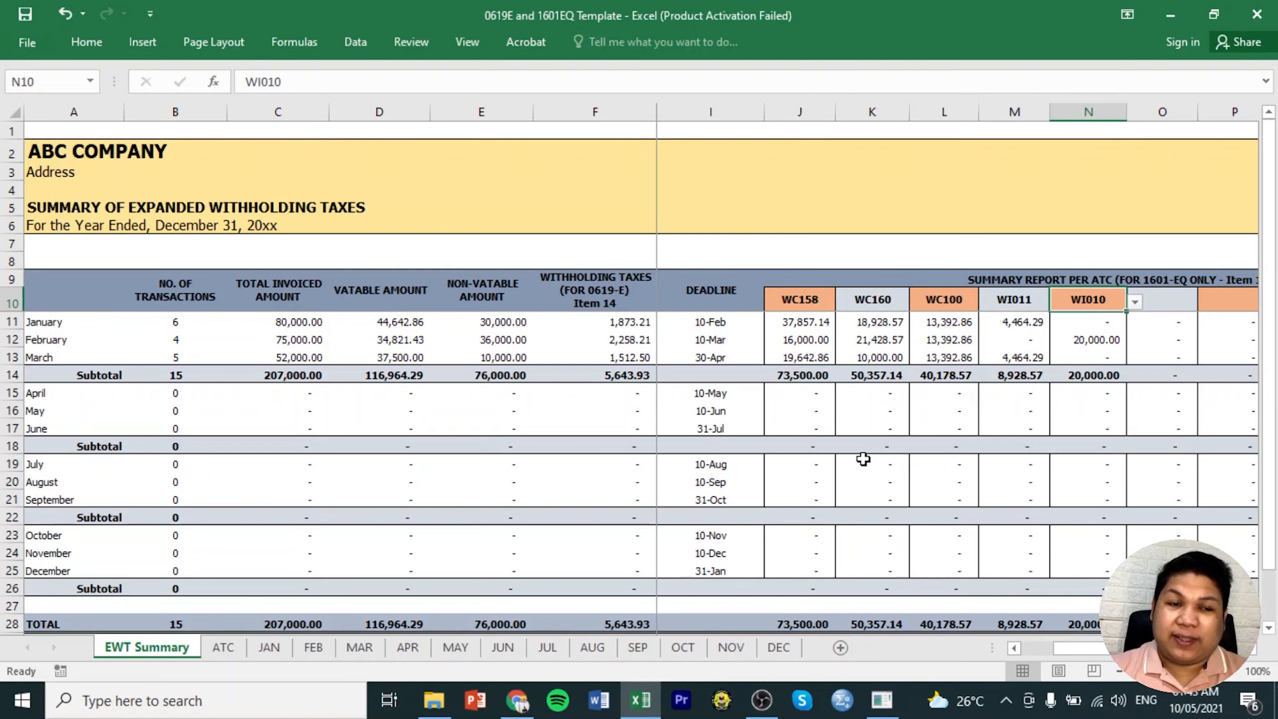
pyautogui.moveTo(924, 298); pyautogui.dragTo(1082, 299)
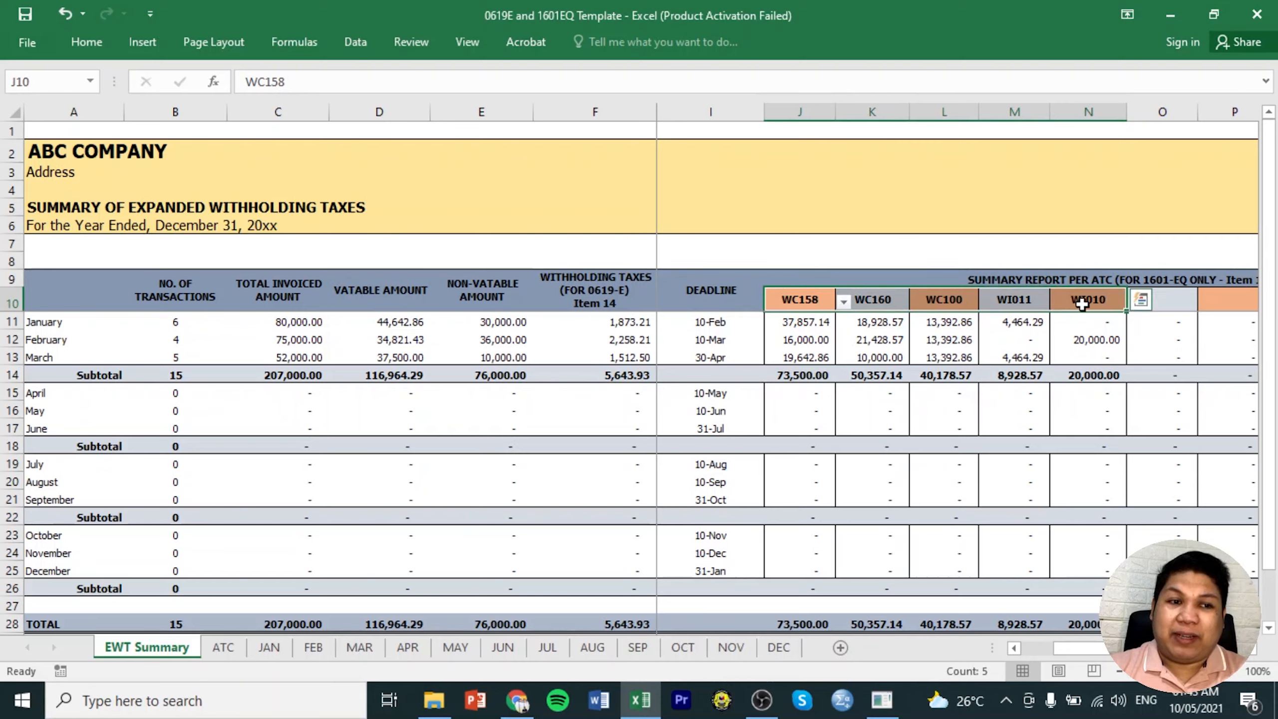
# Switch to the eBIRForms 1601-EQ form and mark WI010, WI011 and WC100 in the ATC list.
pyautogui.click(880, 711)
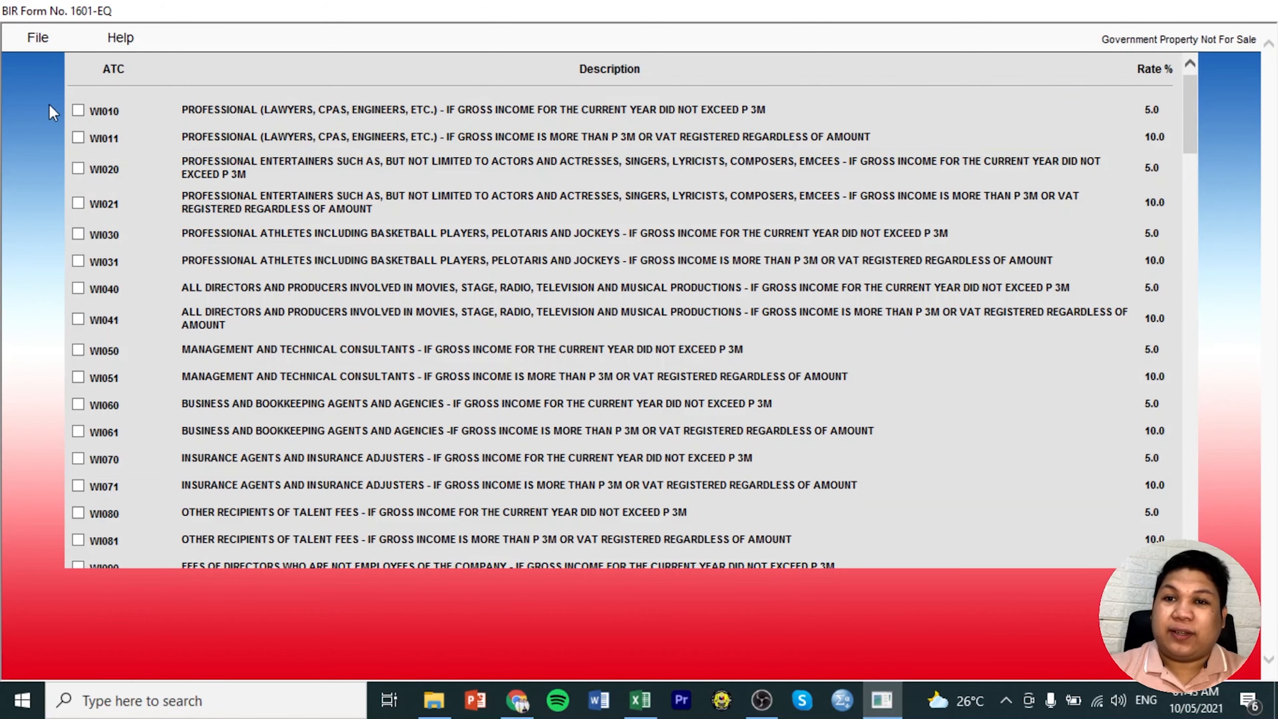
pyautogui.click(78, 111)
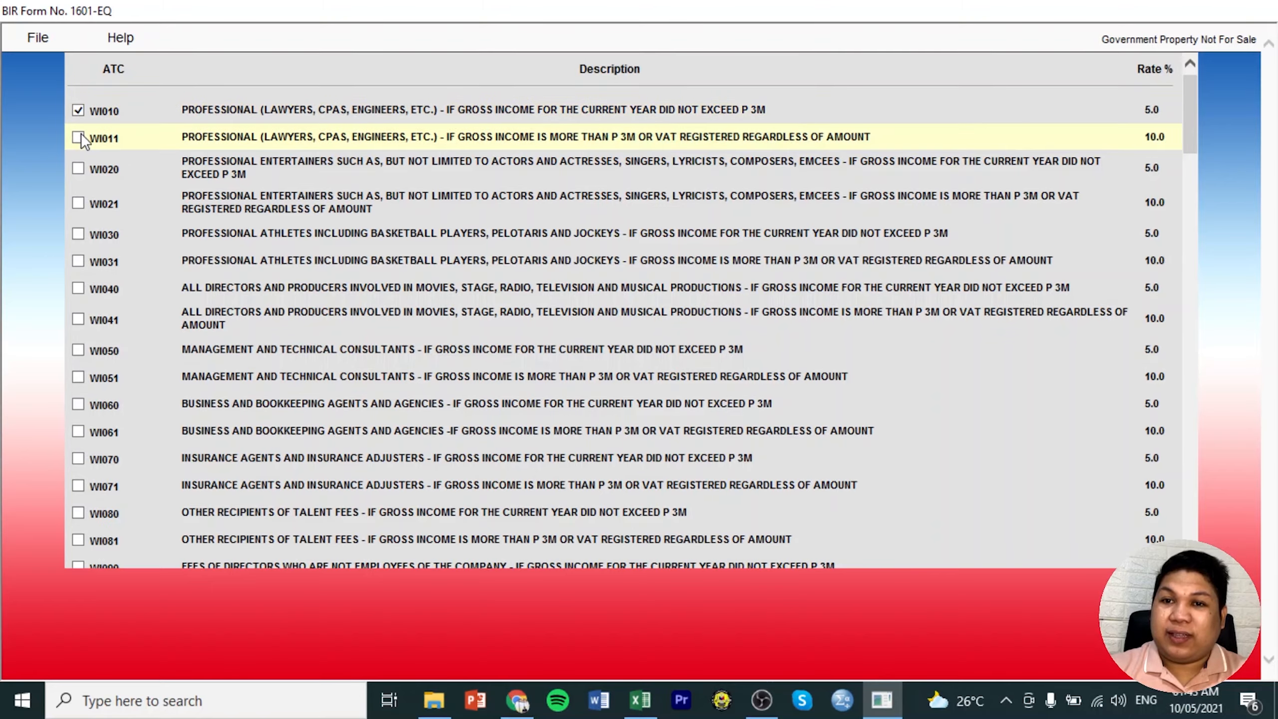
pyautogui.click(78, 137)
pyautogui.scroll(-5, 131, 252)
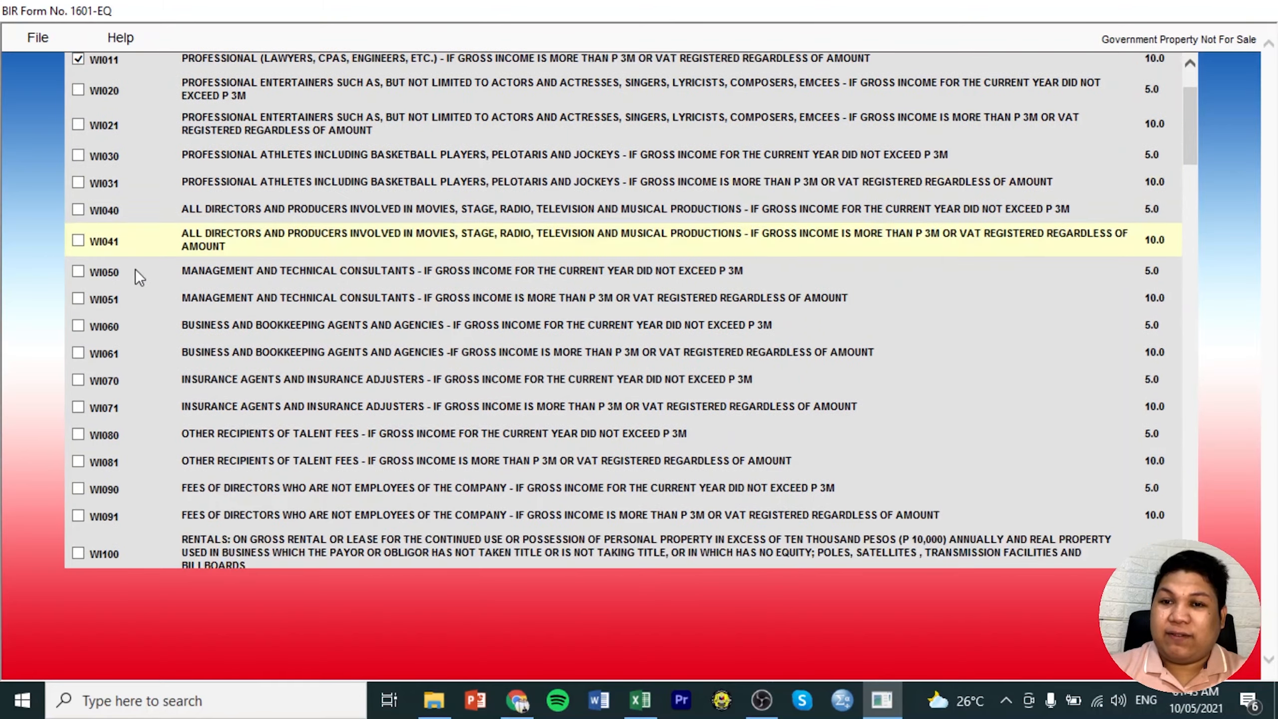
pyautogui.scroll(-15, 131, 353)
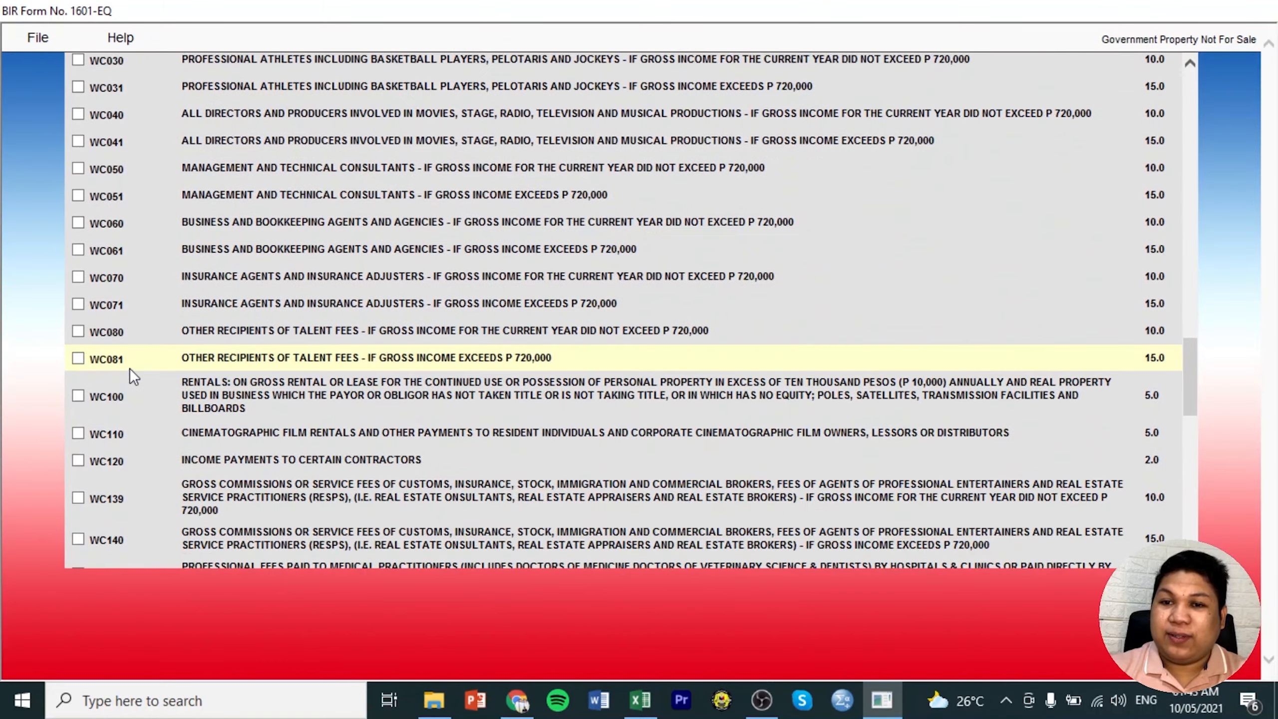
pyautogui.scroll(-1, 101, 372)
pyautogui.click(113, 397)
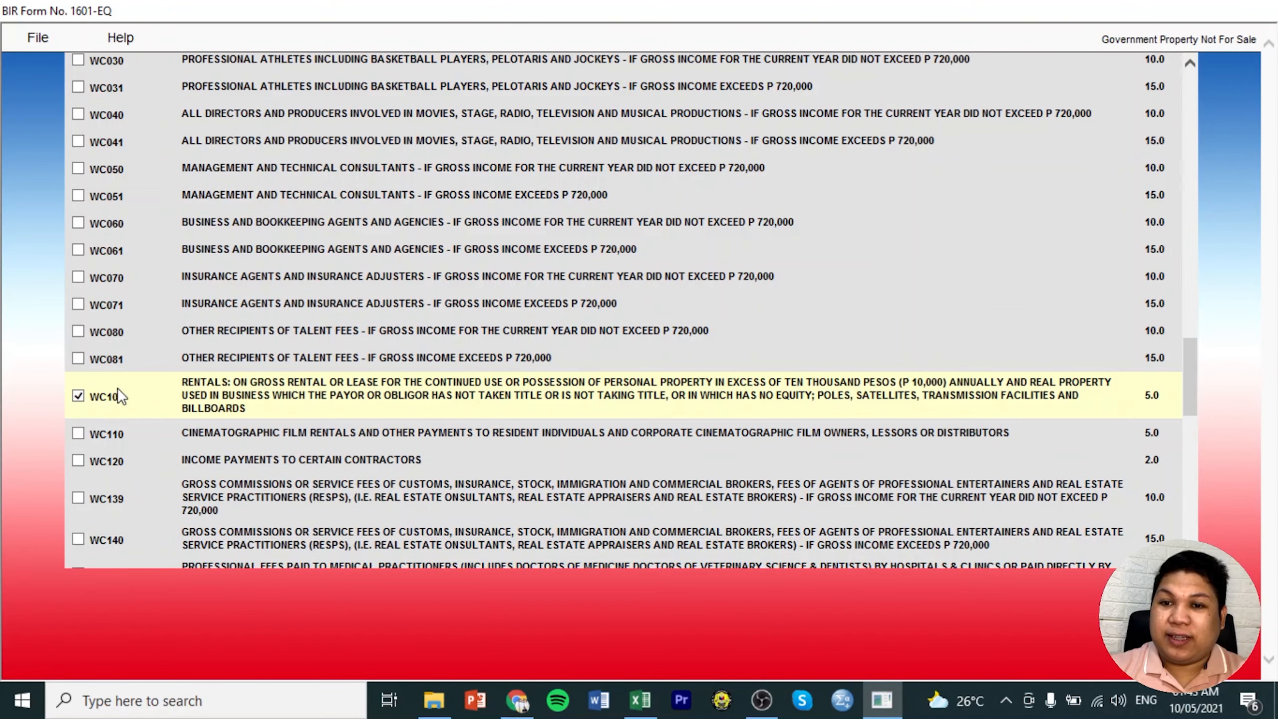
# Mark WC158 and WC160 in the ATC list and confirm the selection to fill the Part II rows.
pyautogui.scroll(-3, 126, 395)
pyautogui.scroll(-3, 80, 398)
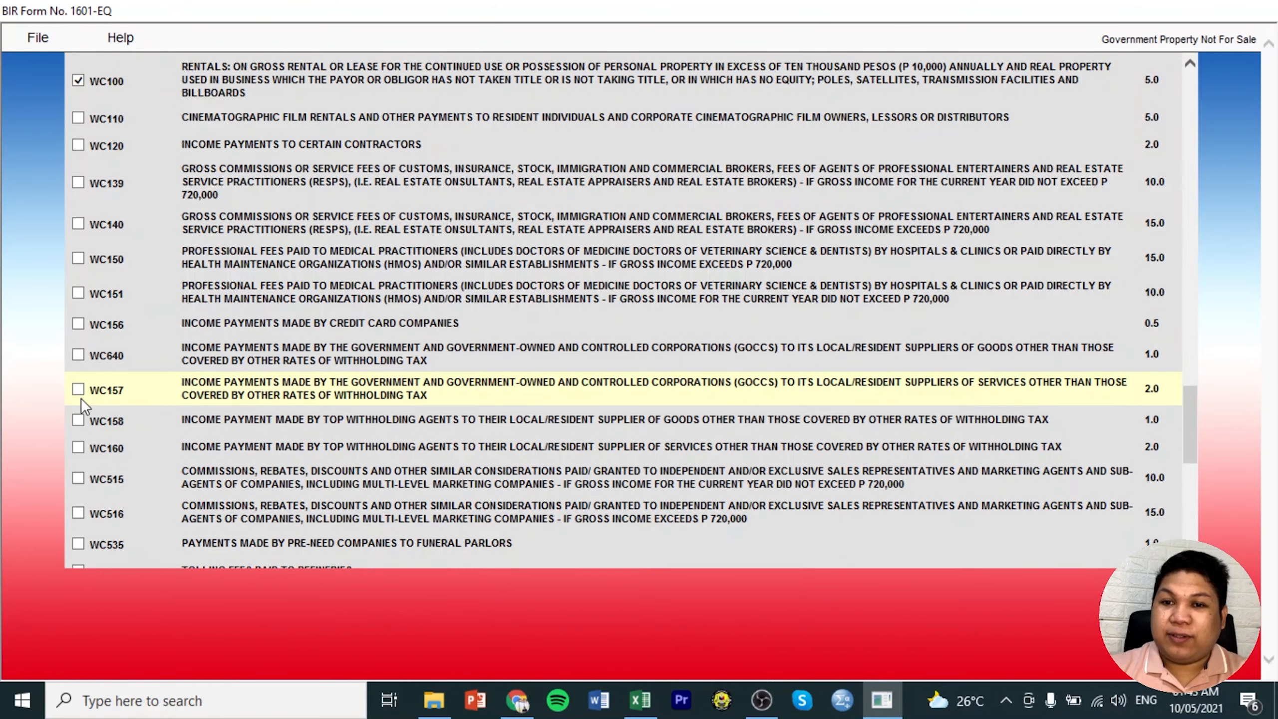
pyautogui.click(76, 420)
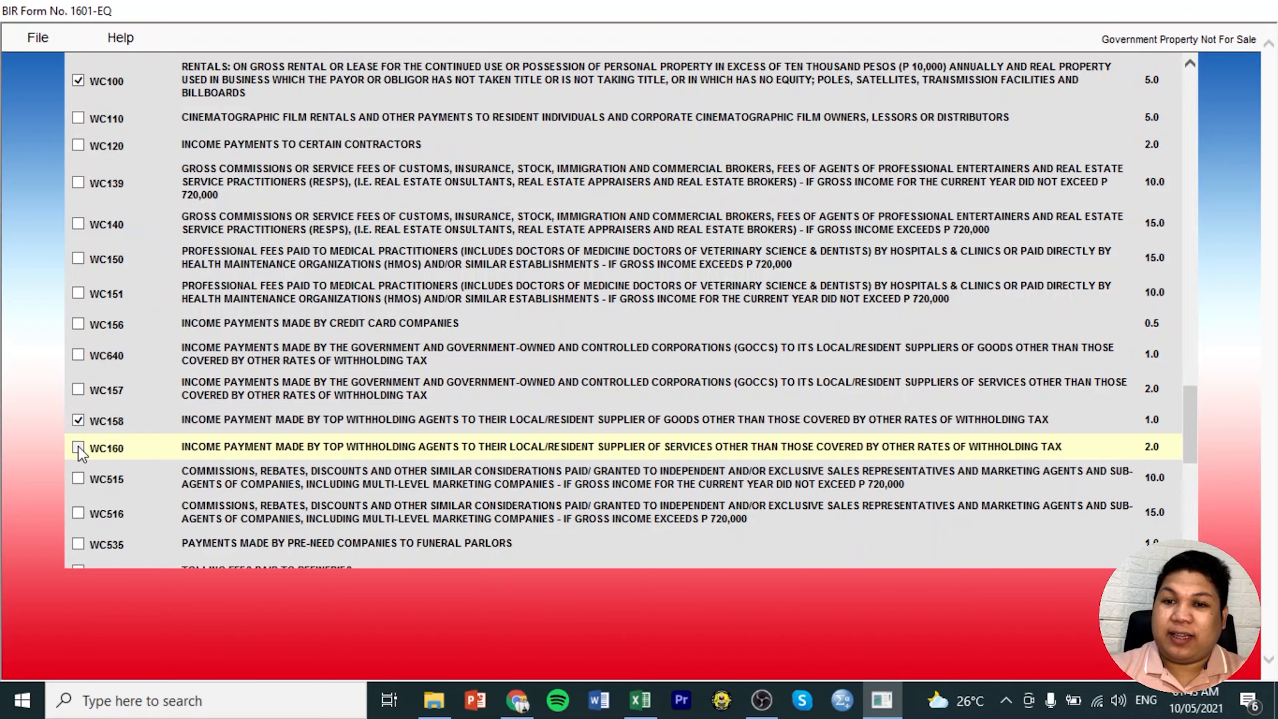
pyautogui.click(78, 446)
pyautogui.scroll(15, 479, 384)
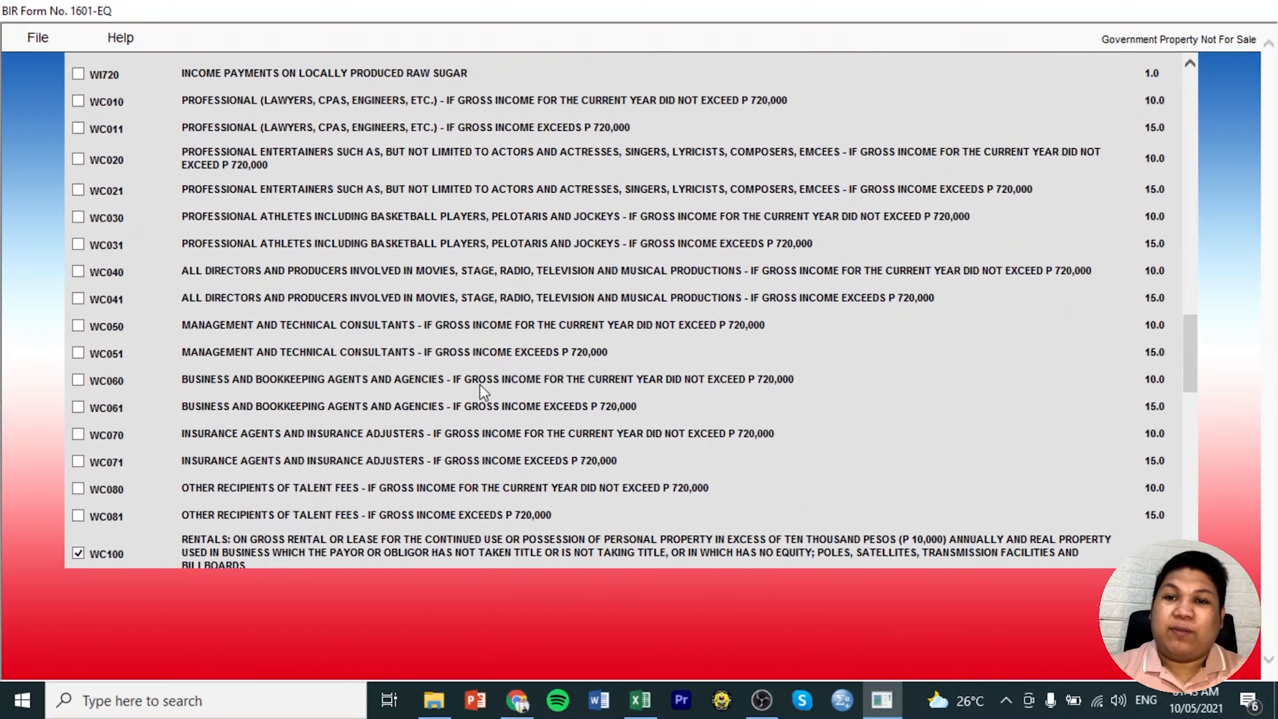
pyautogui.scroll(-7, 478, 384)
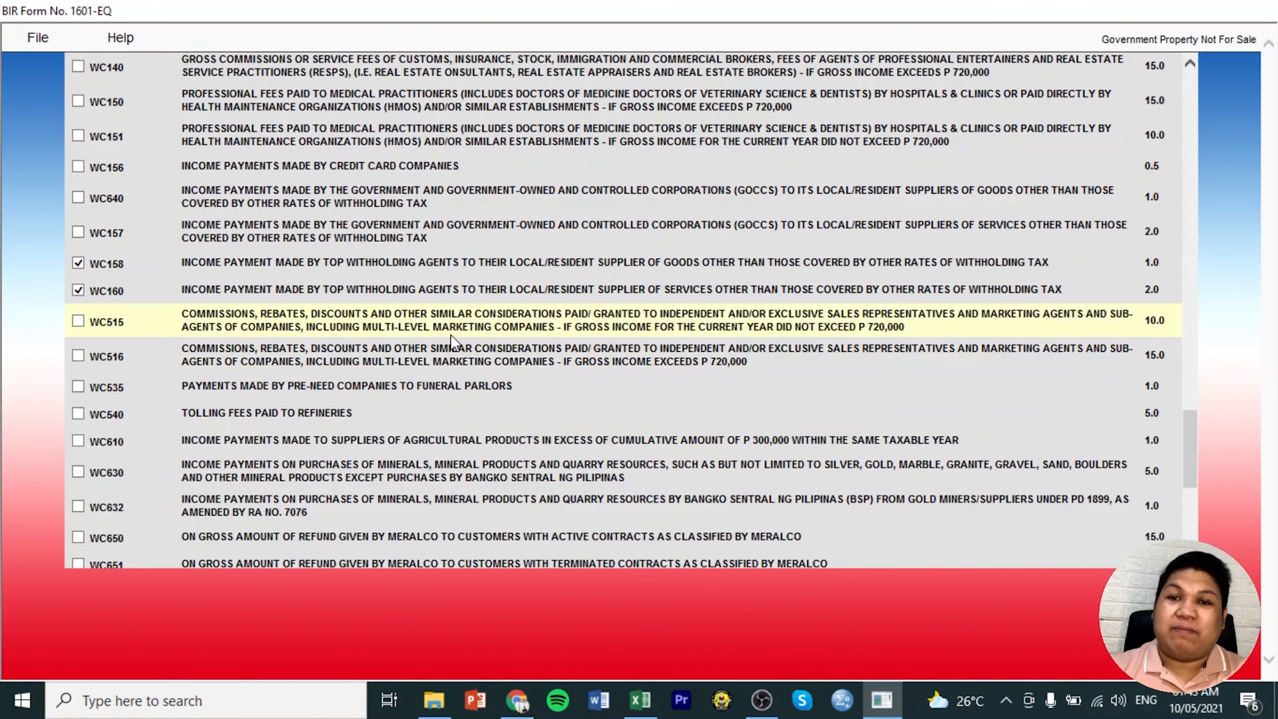
pyautogui.scroll(-4, 452, 361)
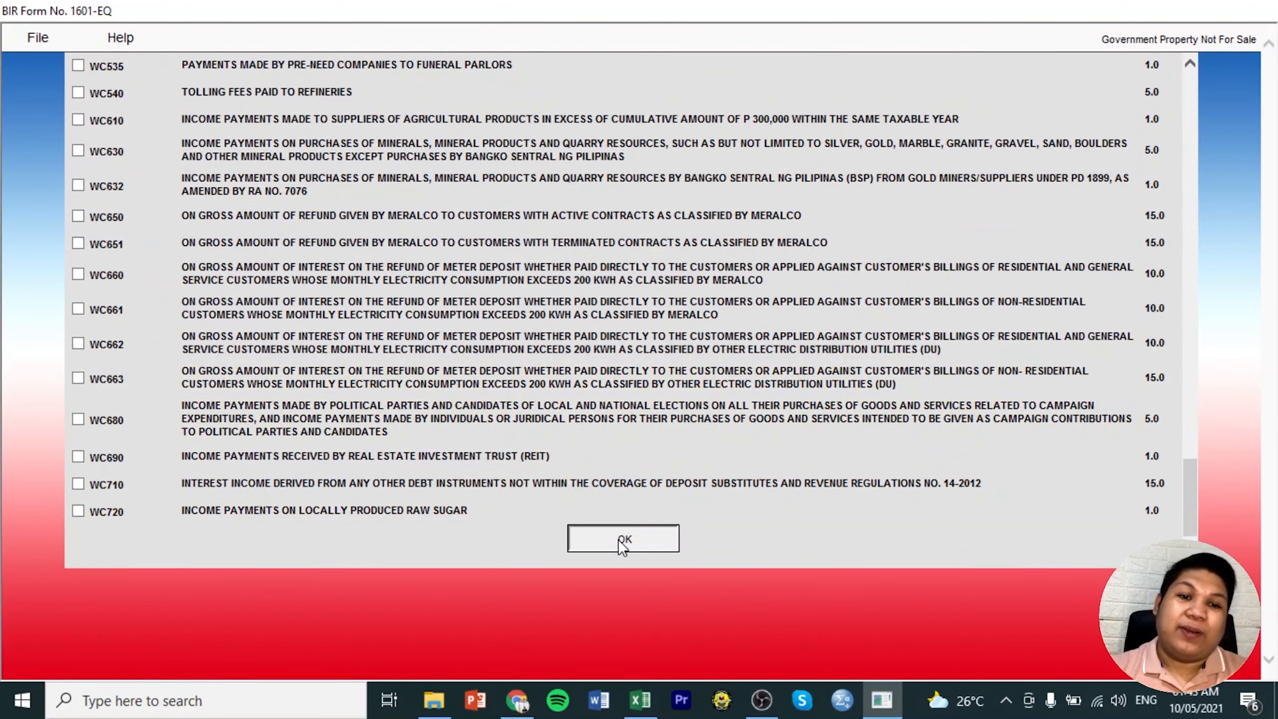
pyautogui.click(618, 539)
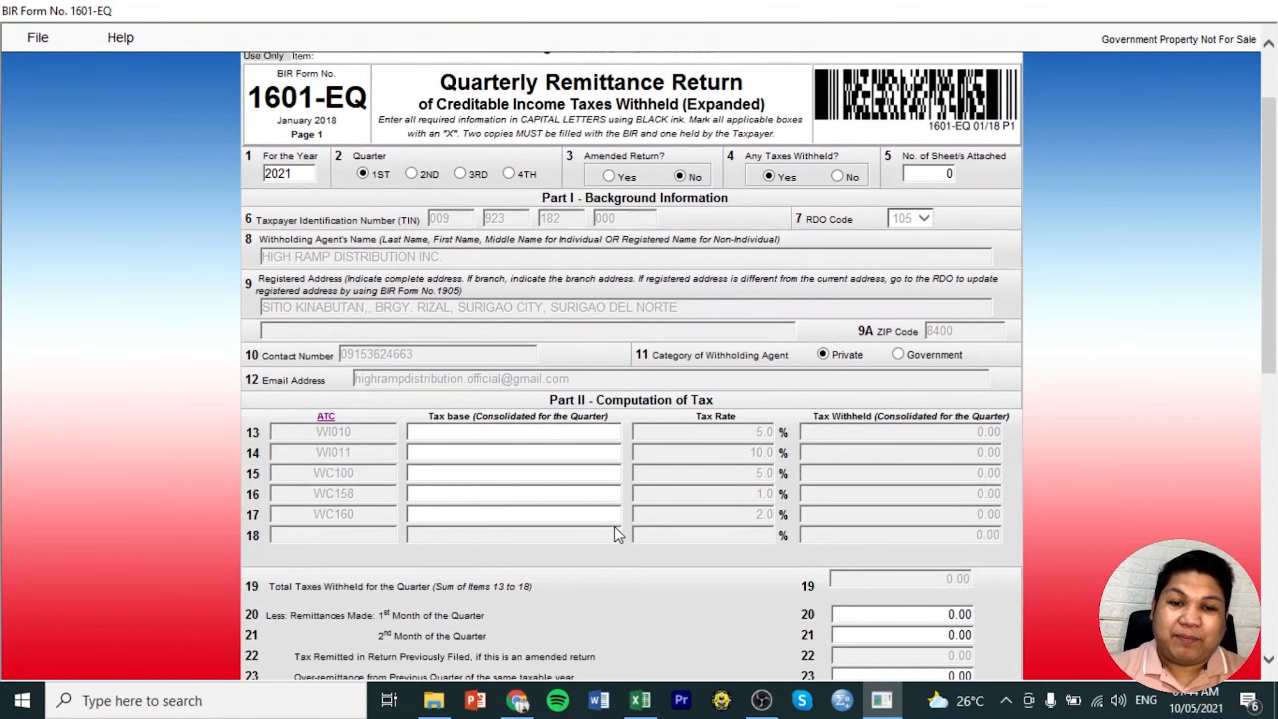
# Look up the WI010 first-quarter subtotal in the Excel template and enter 20,000.00 as the item 13 tax base in eBIRForms.
pyautogui.scroll(-3, 614, 526)
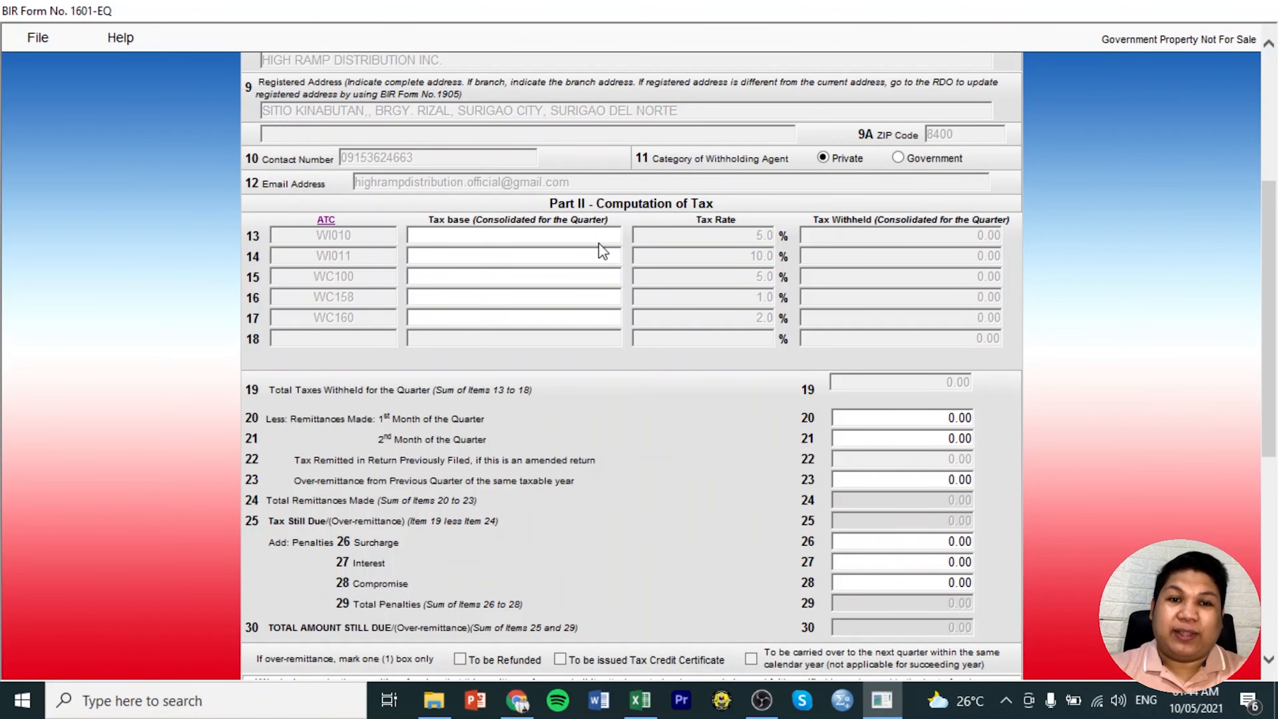
pyautogui.click(640, 700)
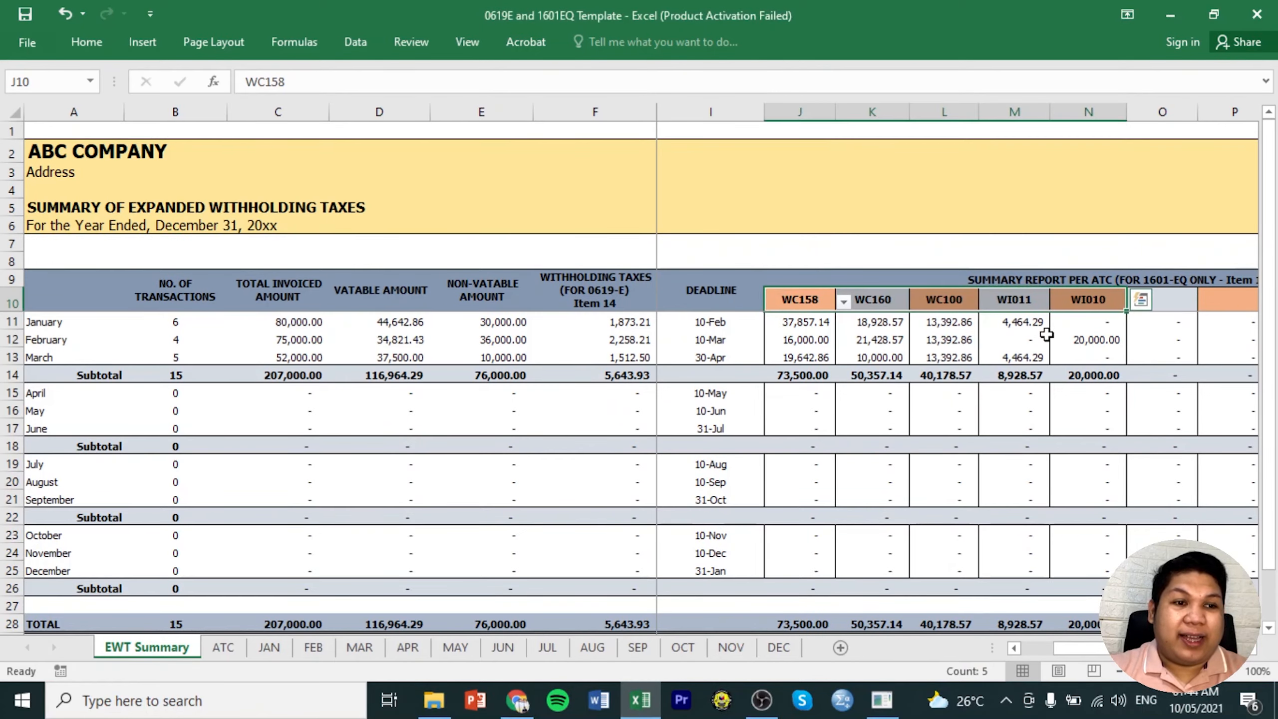
pyautogui.click(1080, 373)
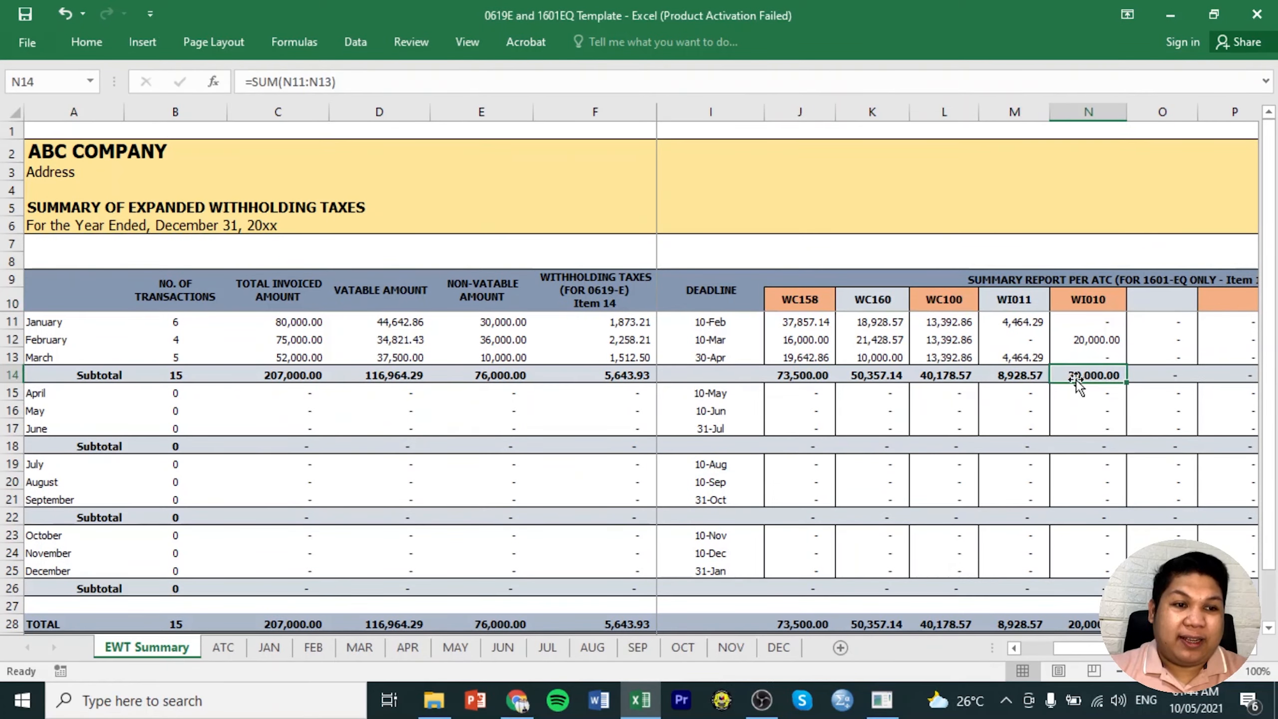
pyautogui.click(640, 699)
pyautogui.moveTo(586, 234); pyautogui.dragTo(580, 233)
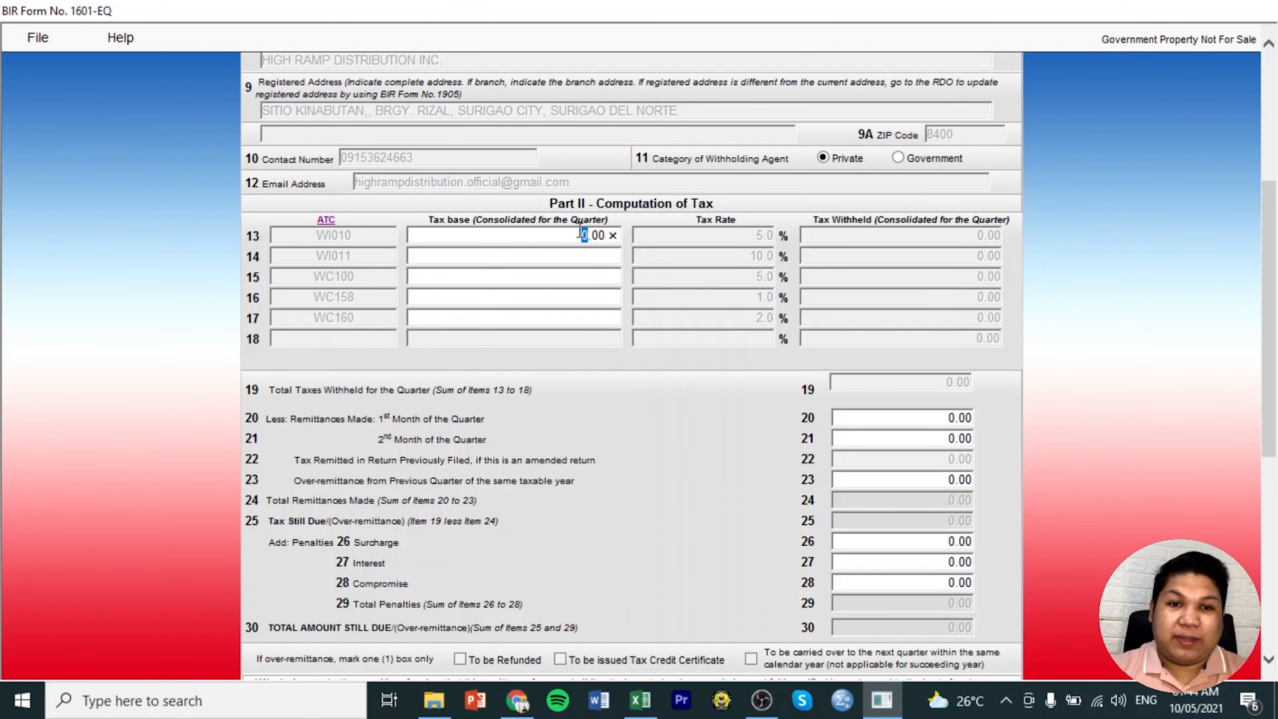
pyautogui.write('20000')
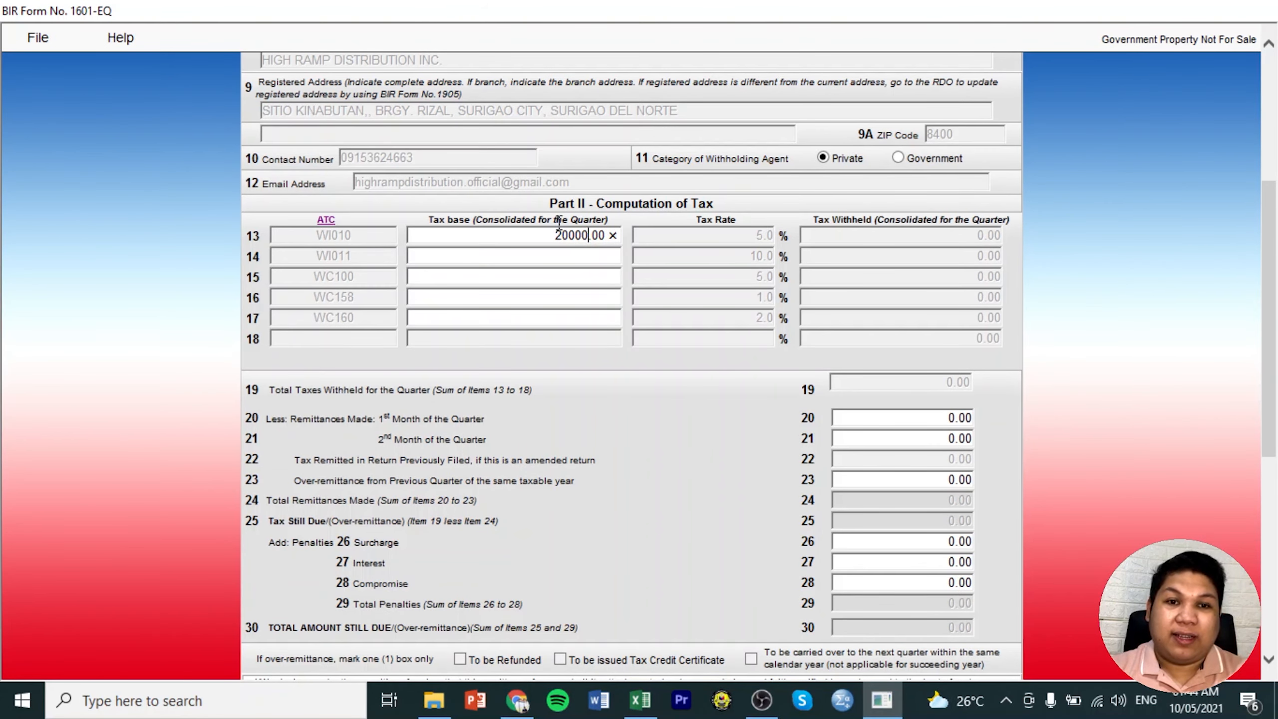
pyautogui.press('Tab')
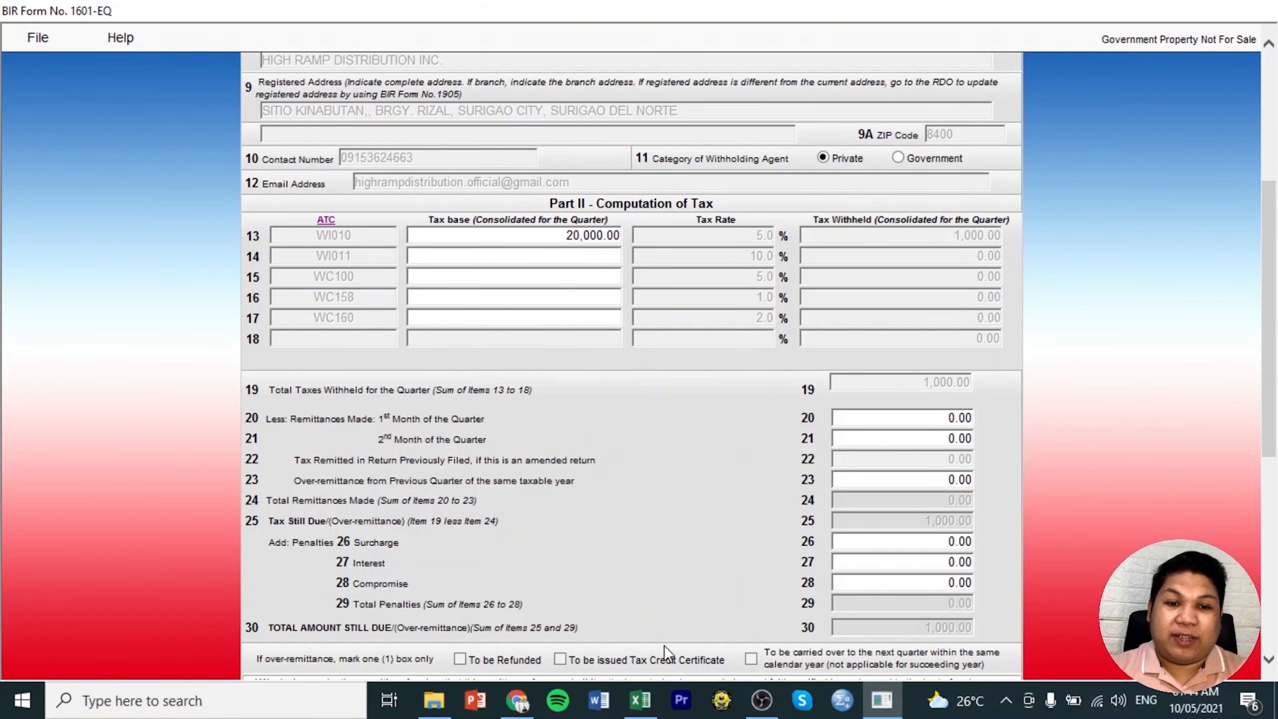
# Check the WI011 first-quarter subtotal in Excel and enter 8,928.57 as the item 14 tax base in the 1601-EQ form.
pyautogui.click(640, 700)
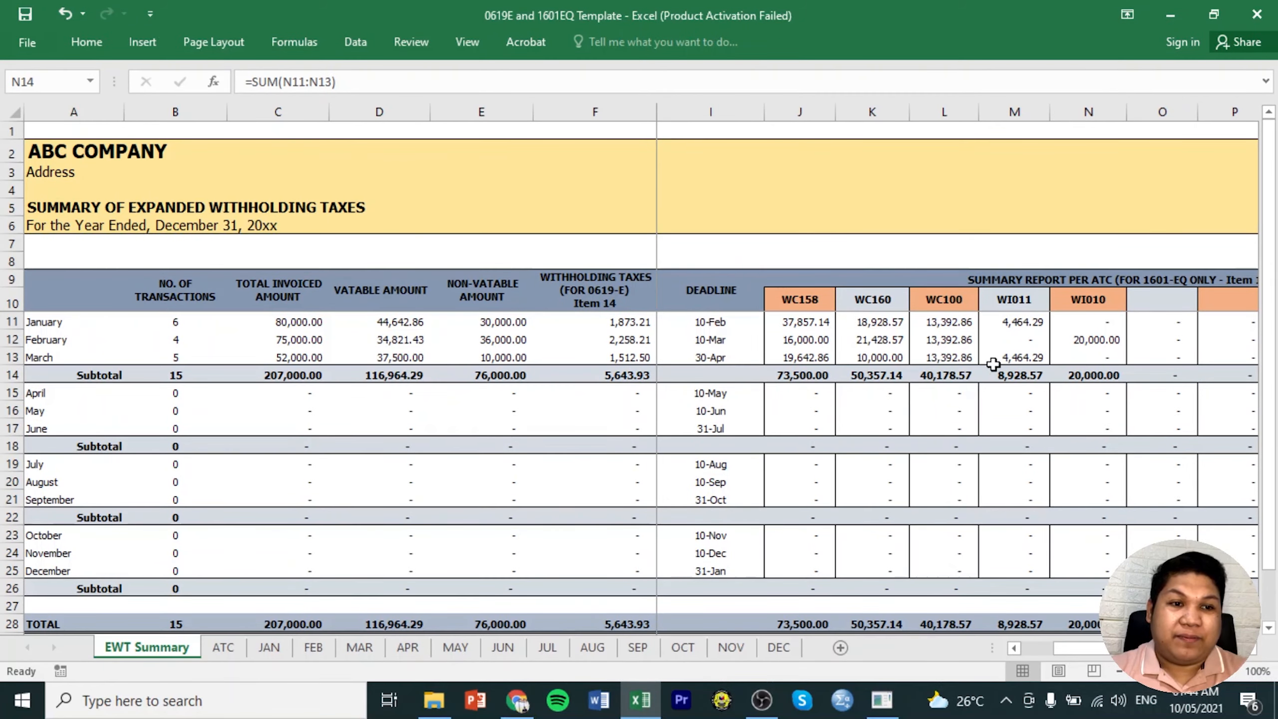
pyautogui.click(1015, 374)
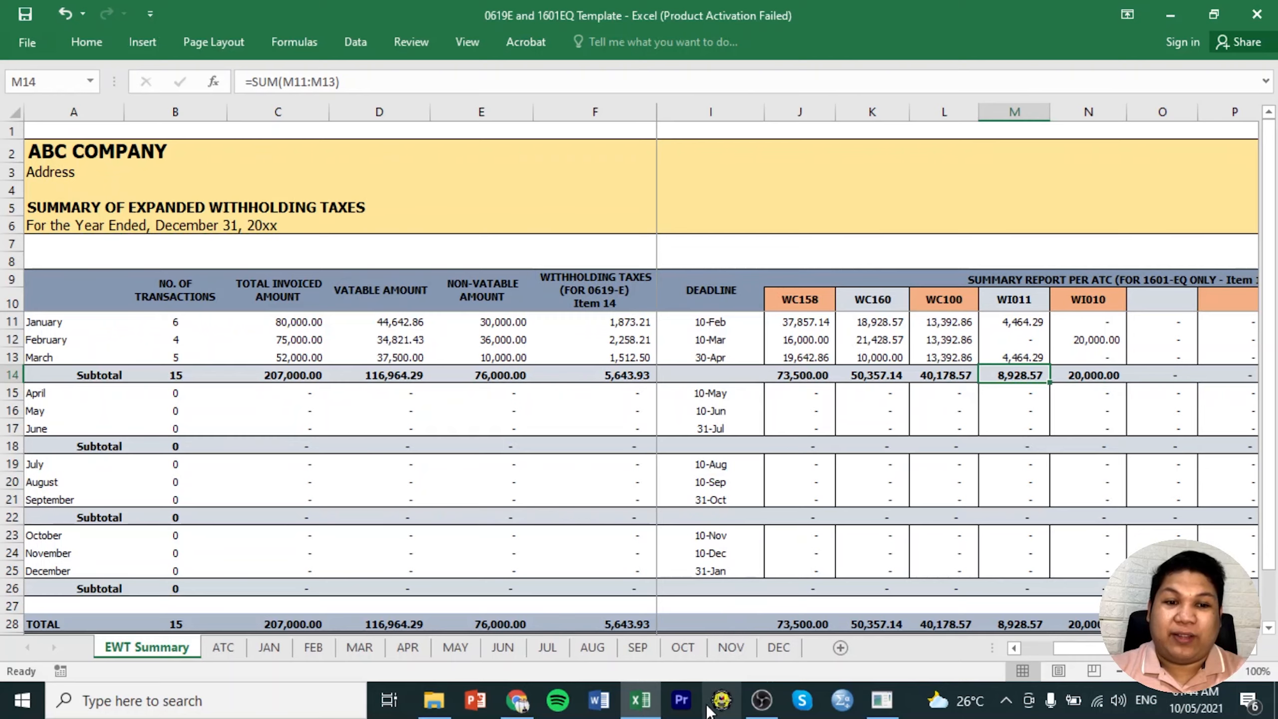
pyautogui.click(882, 699)
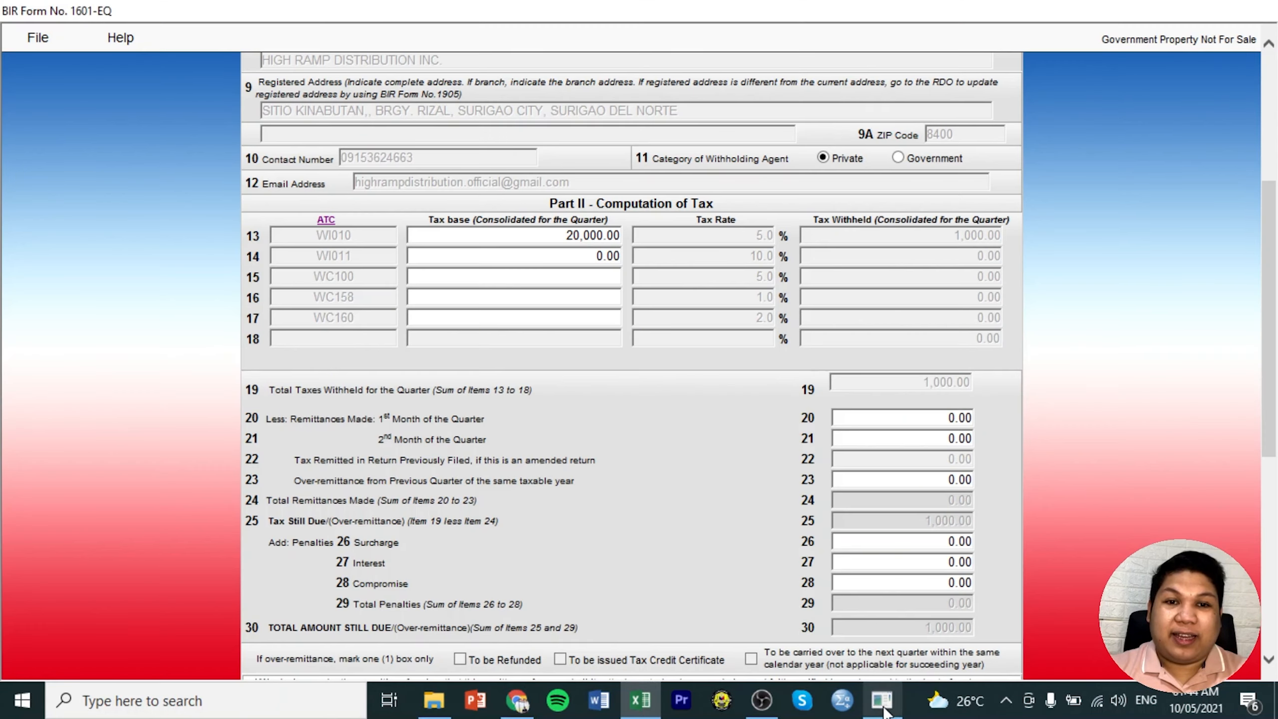
pyautogui.press('BackSpace')
pyautogui.press('BackSpace')
pyautogui.press('BackSpace')
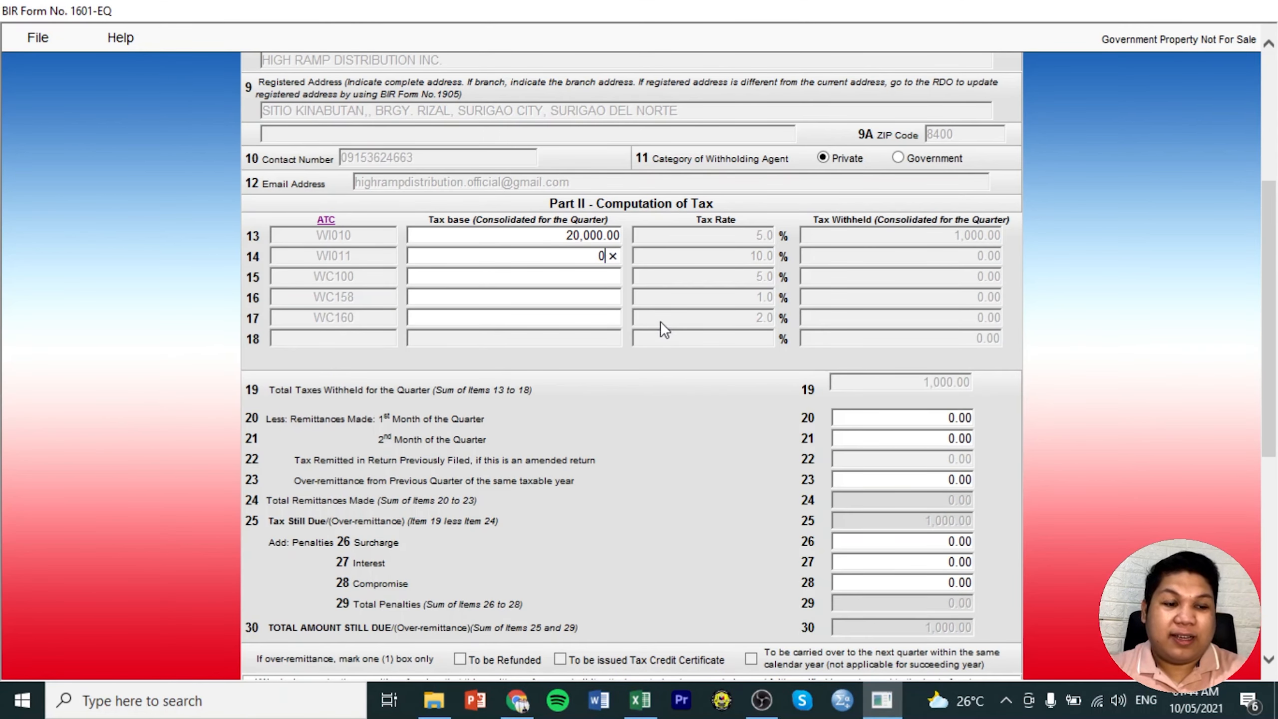
pyautogui.write('8928')
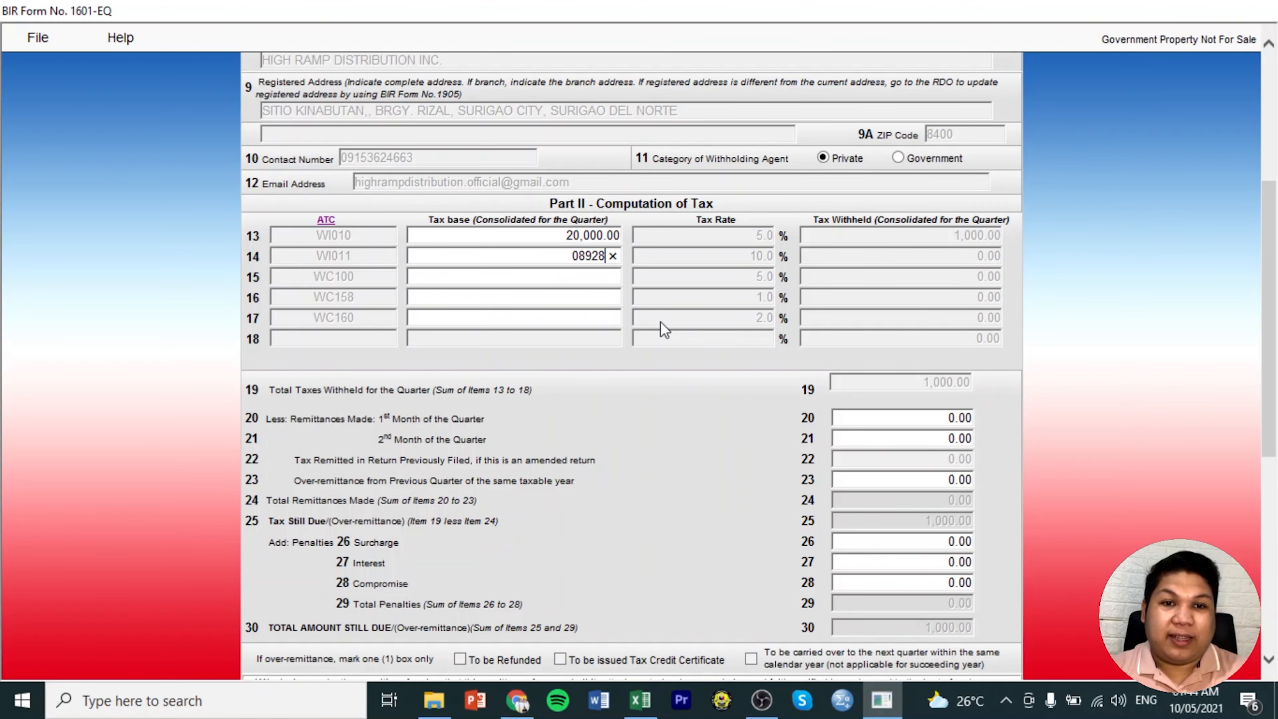
pyautogui.write('.57')
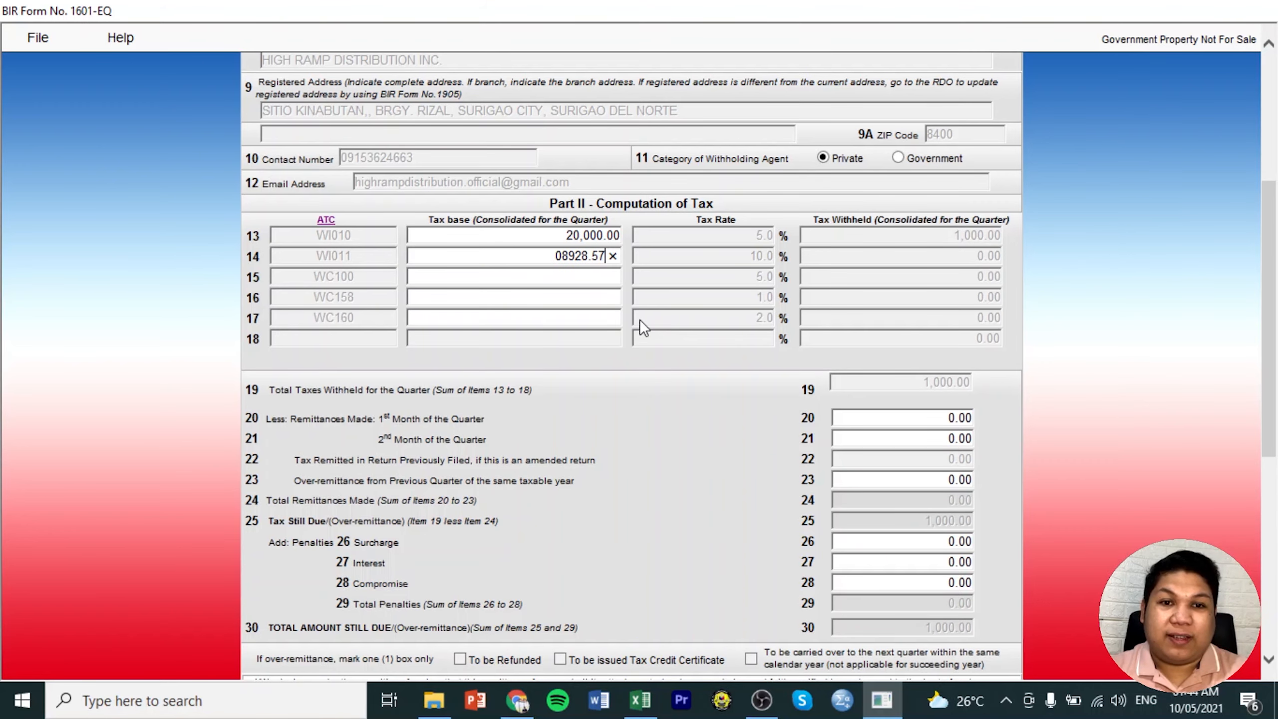
pyautogui.click(563, 254)
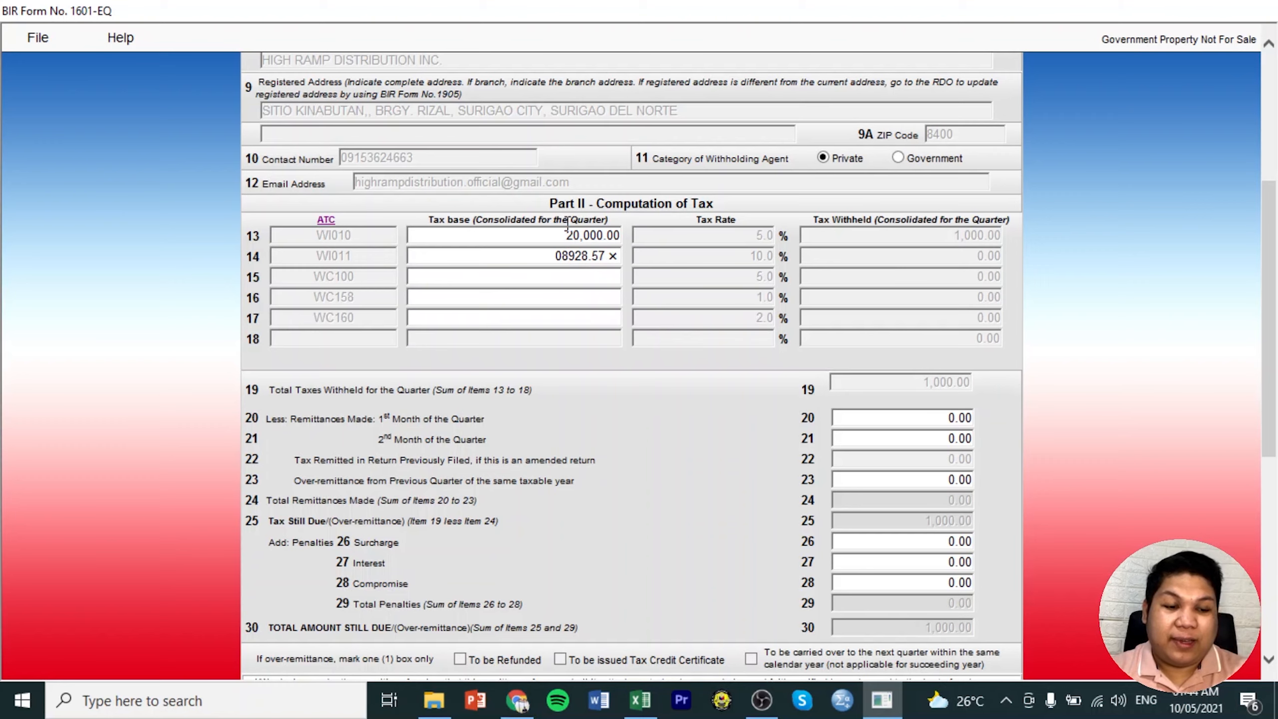
pyautogui.press('BackSpace')
pyautogui.click(585, 277)
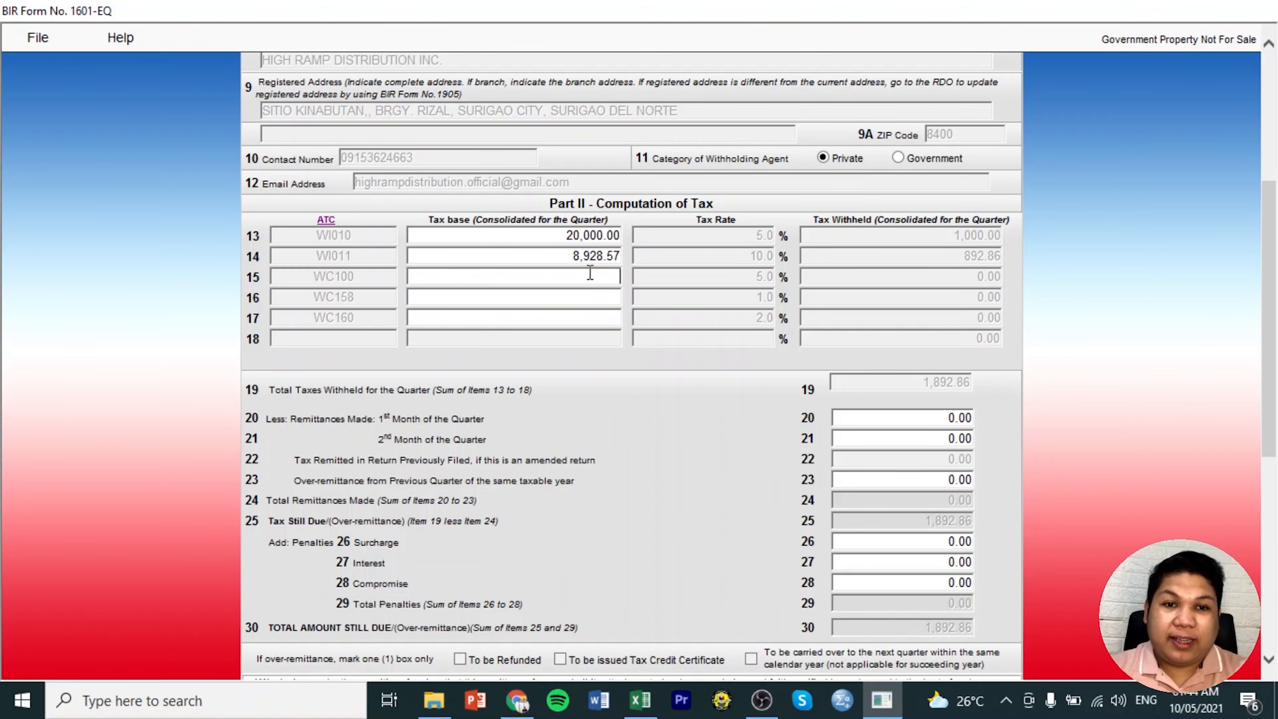
# Check the WC100 first-quarter subtotal in Excel and enter 40,178.57 as the item 15 tax base in the 1601-EQ form.
pyautogui.click(638, 708)
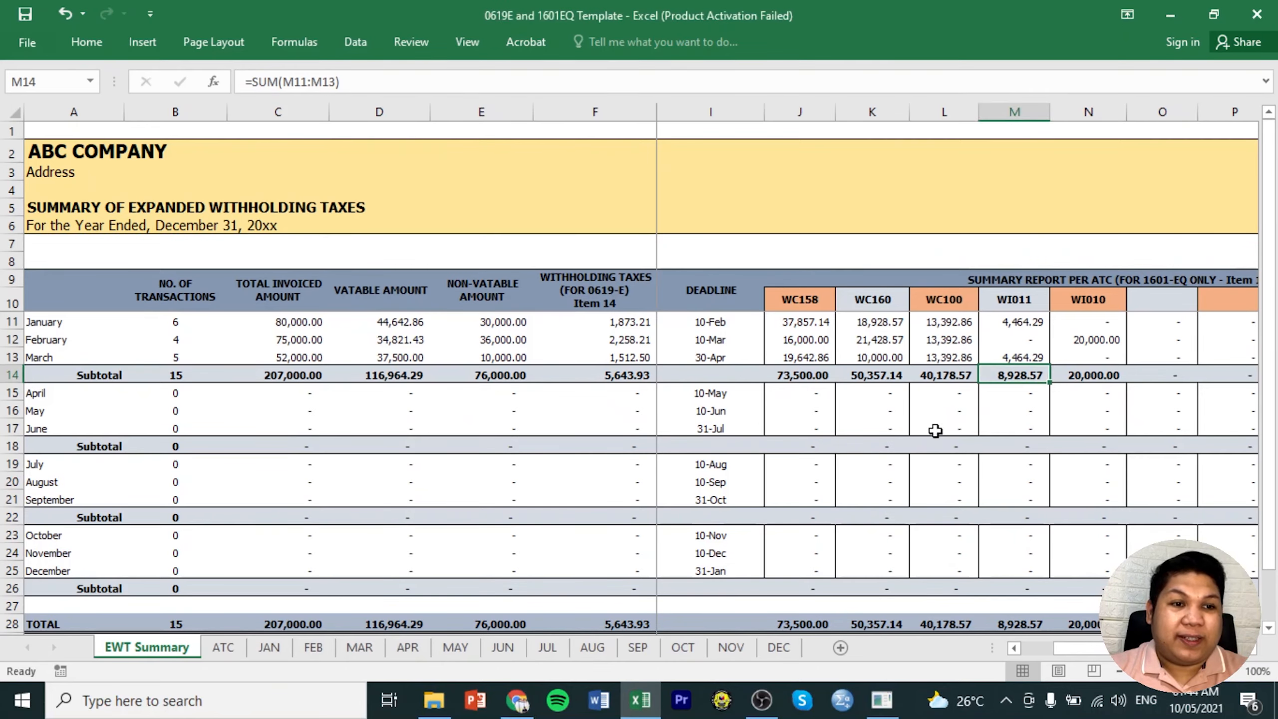
pyautogui.click(937, 376)
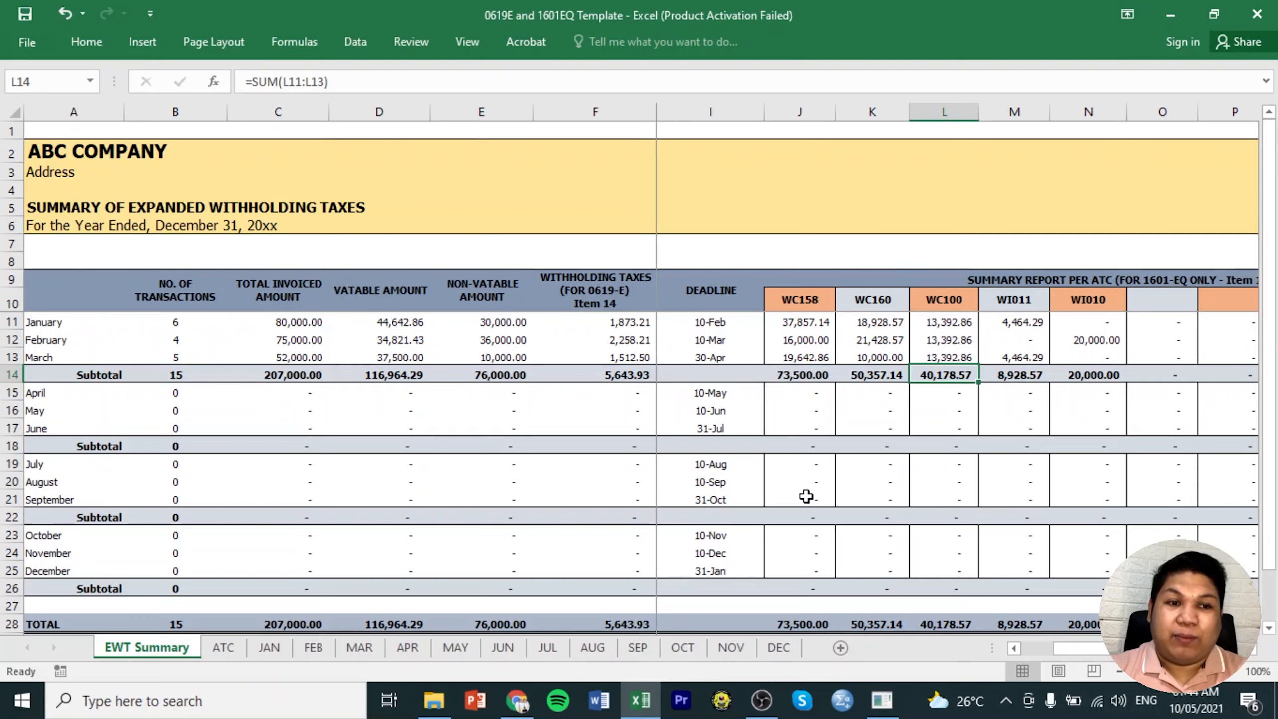
pyautogui.click(881, 700)
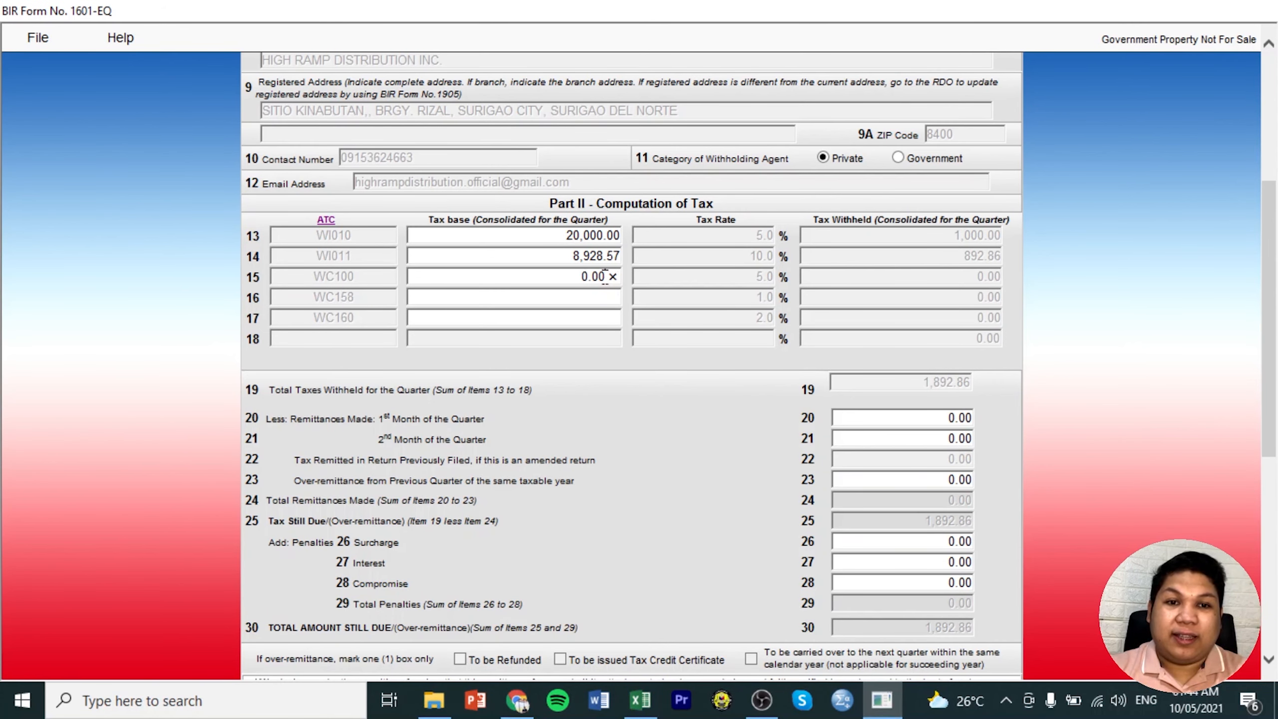
pyautogui.moveTo(606, 276); pyautogui.dragTo(575, 268)
pyautogui.write('40,17')
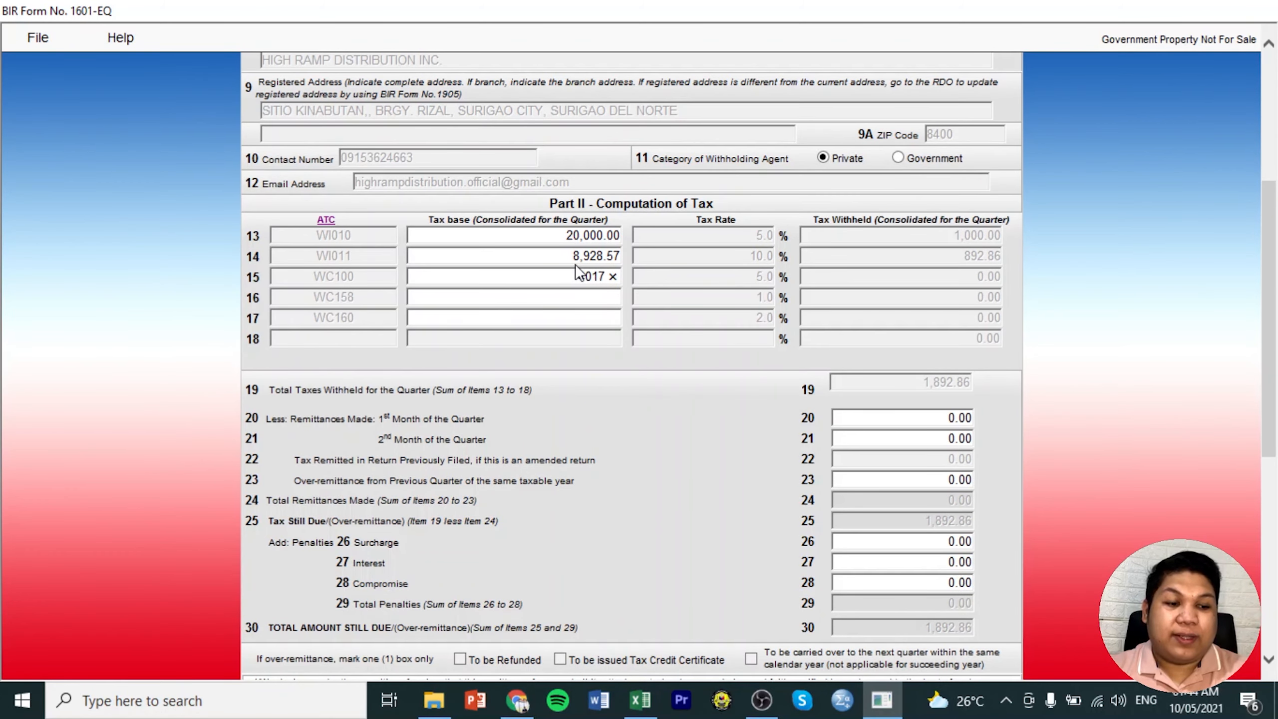
pyautogui.write('8.57')
pyautogui.click(583, 296)
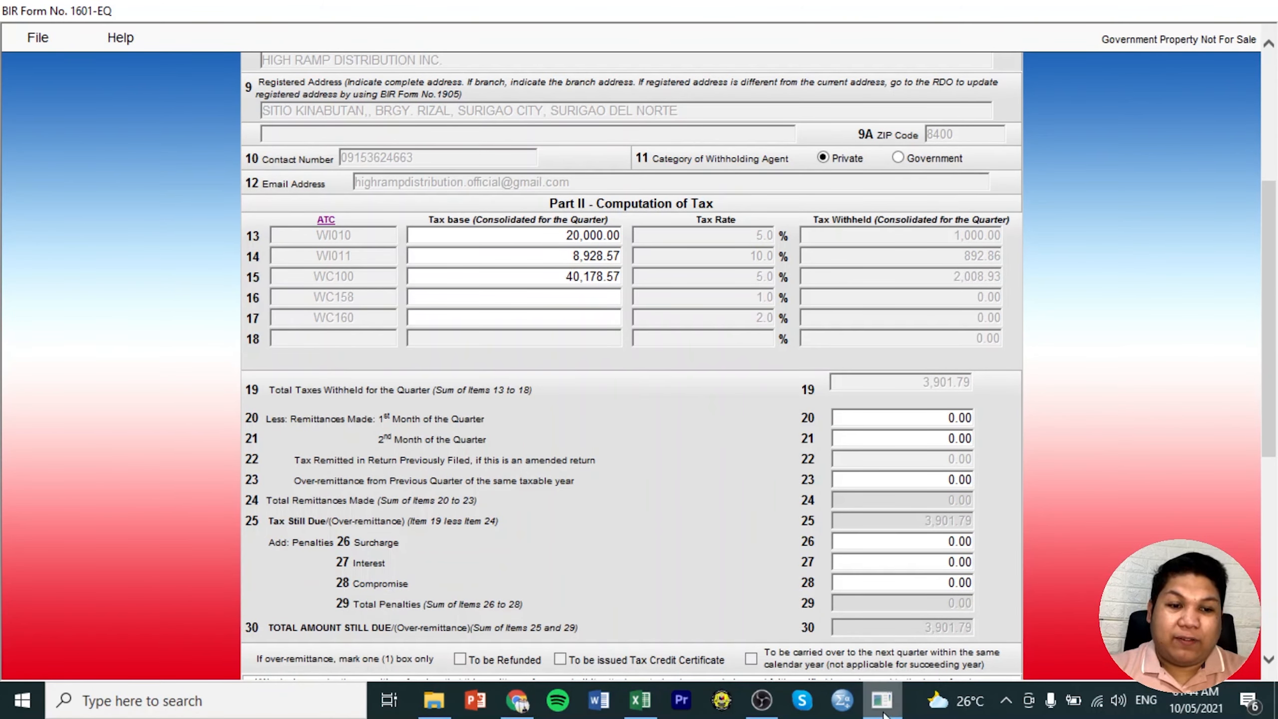
# Check the WC158 first-quarter subtotal in Excel and enter 73,500.00 as the item 16 tax base in the 1601-EQ form.
pyautogui.hotkey('alt', 'Tab')
pyautogui.click(813, 371)
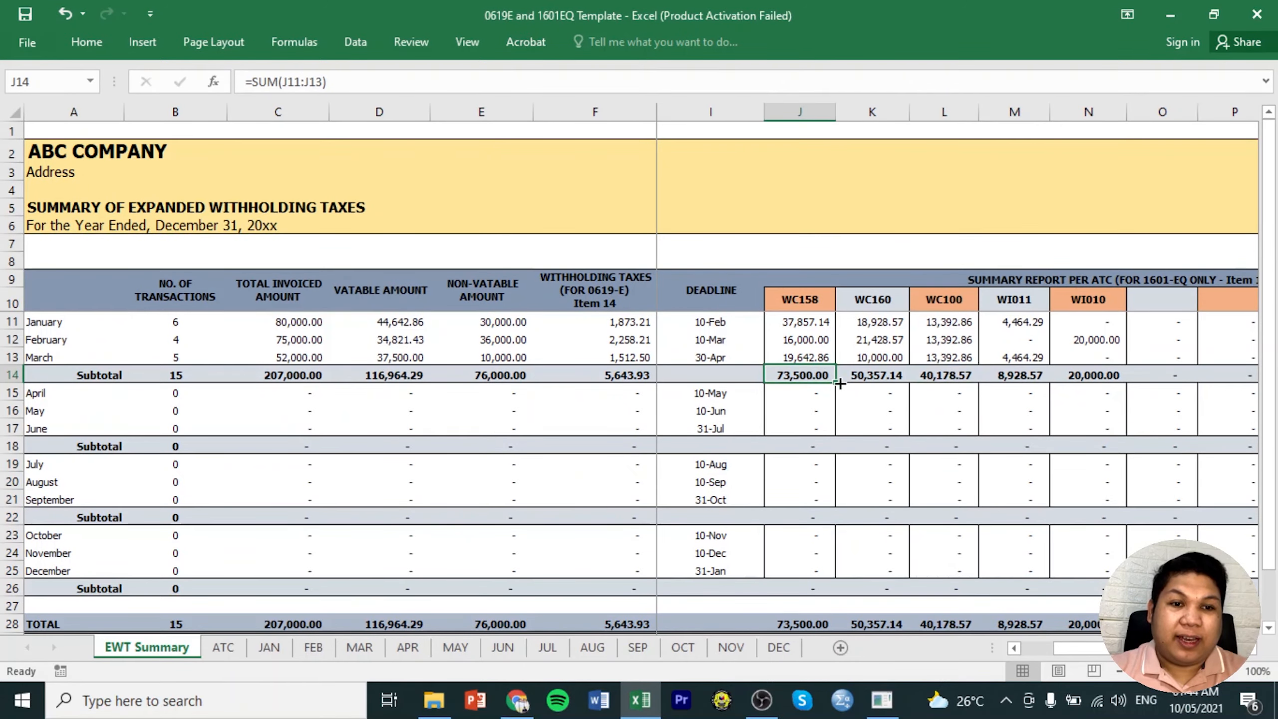
pyautogui.click(882, 700)
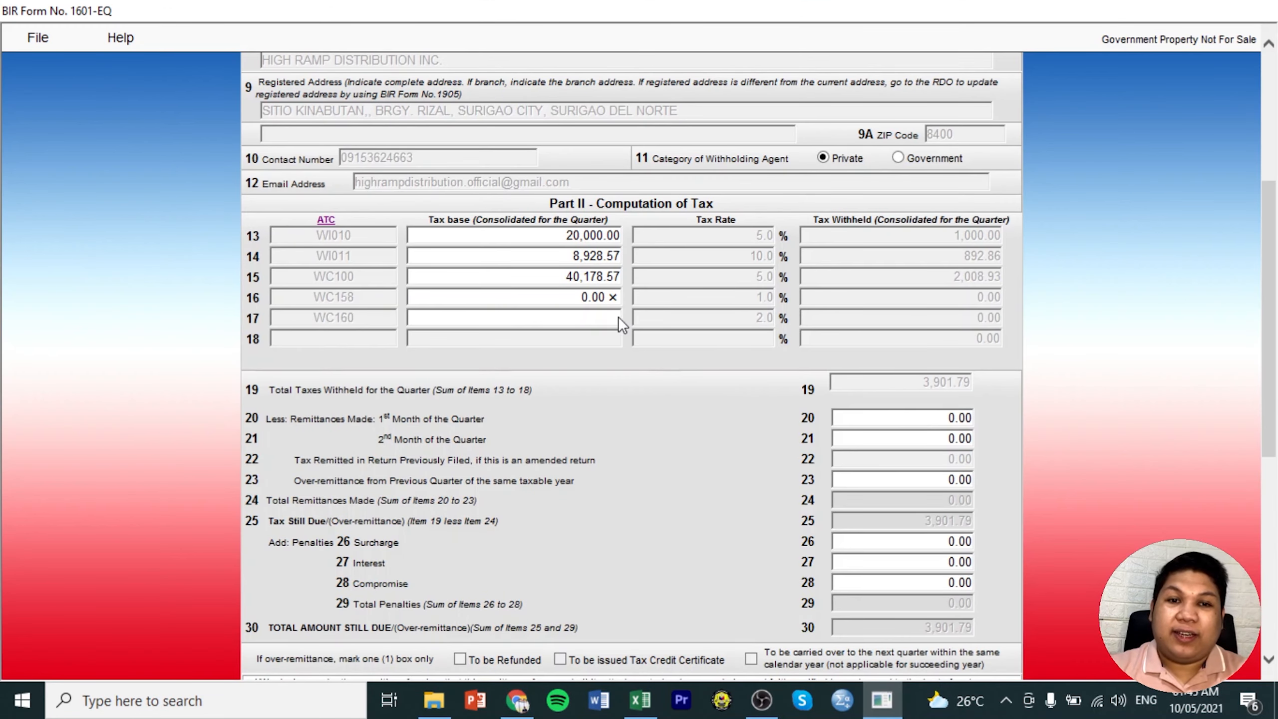
pyautogui.moveTo(604, 299); pyautogui.dragTo(572, 296)
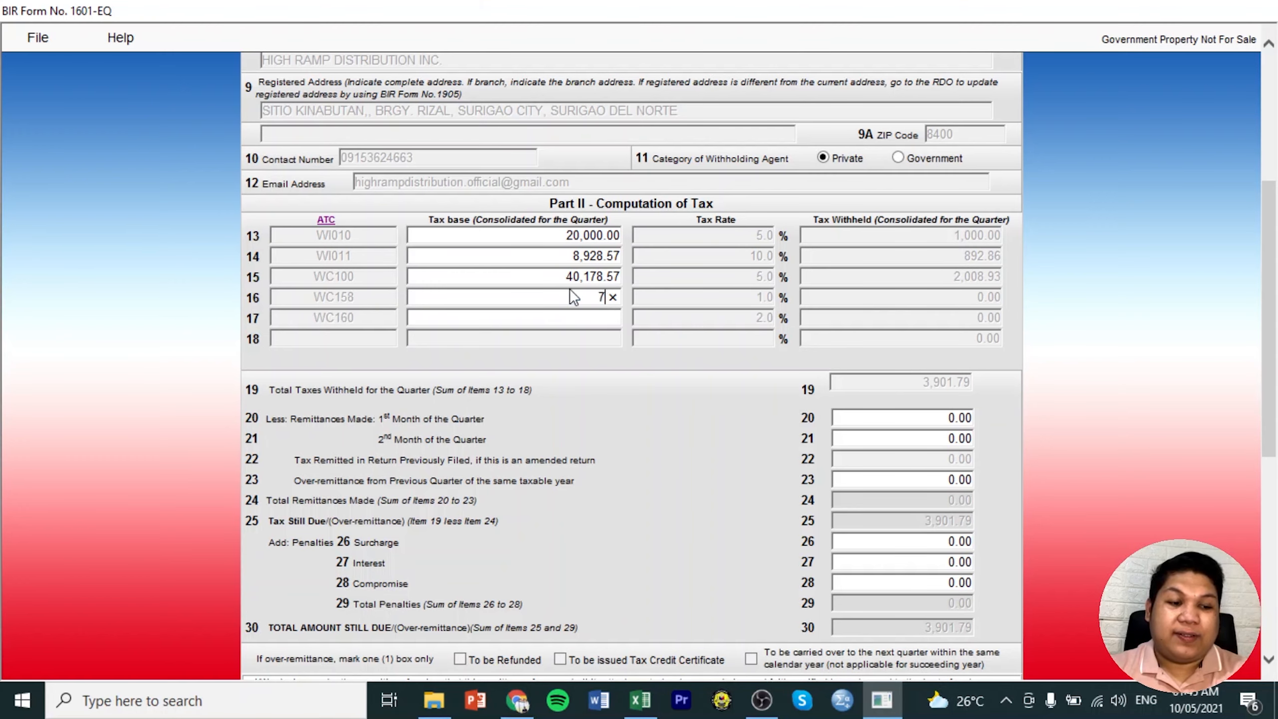
pyautogui.write('73500')
pyautogui.click(600, 315)
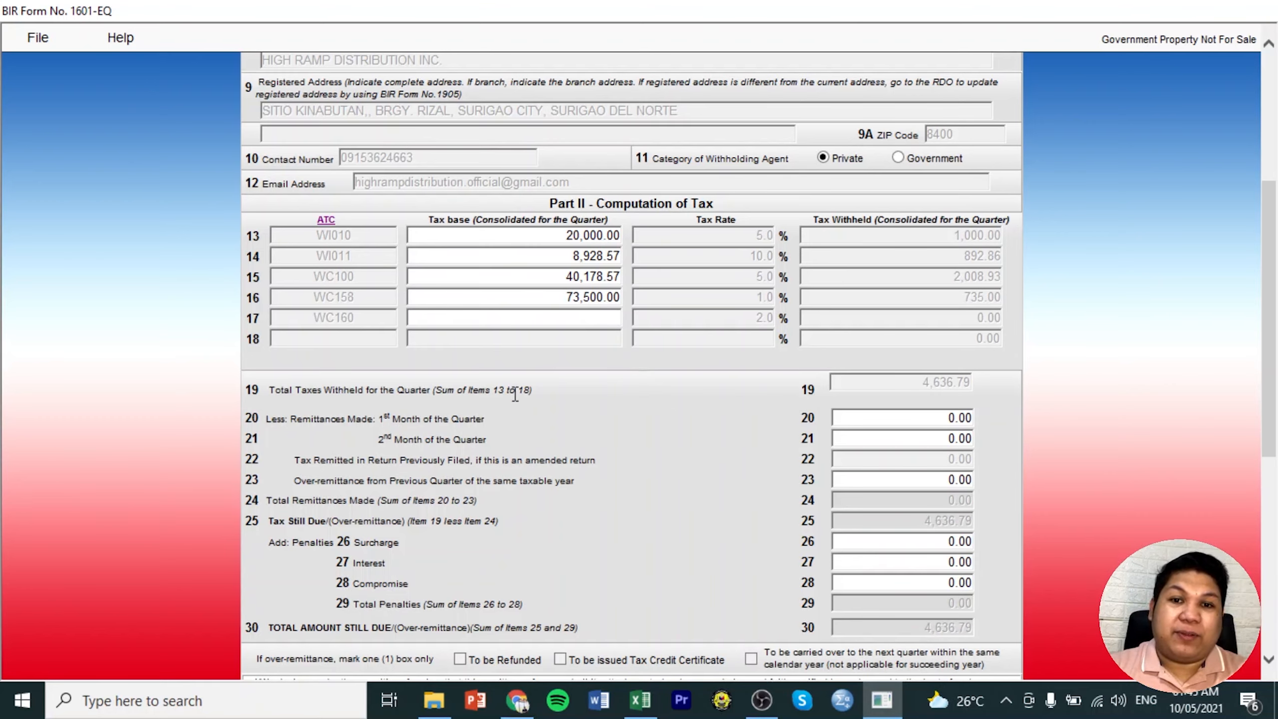
# Check the WC160 first-quarter subtotal in Excel and enter 50,357.14 as the item 17 tax base in the 1601-EQ form.
pyautogui.click(640, 700)
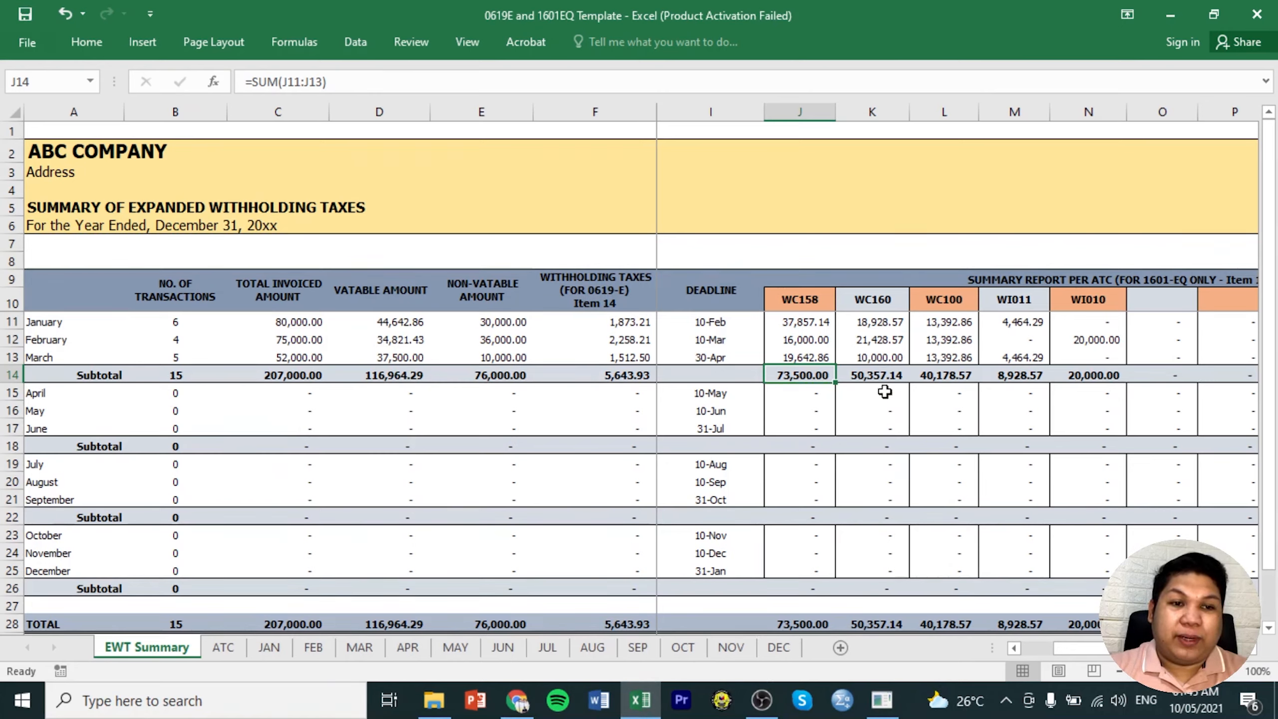
pyautogui.click(889, 699)
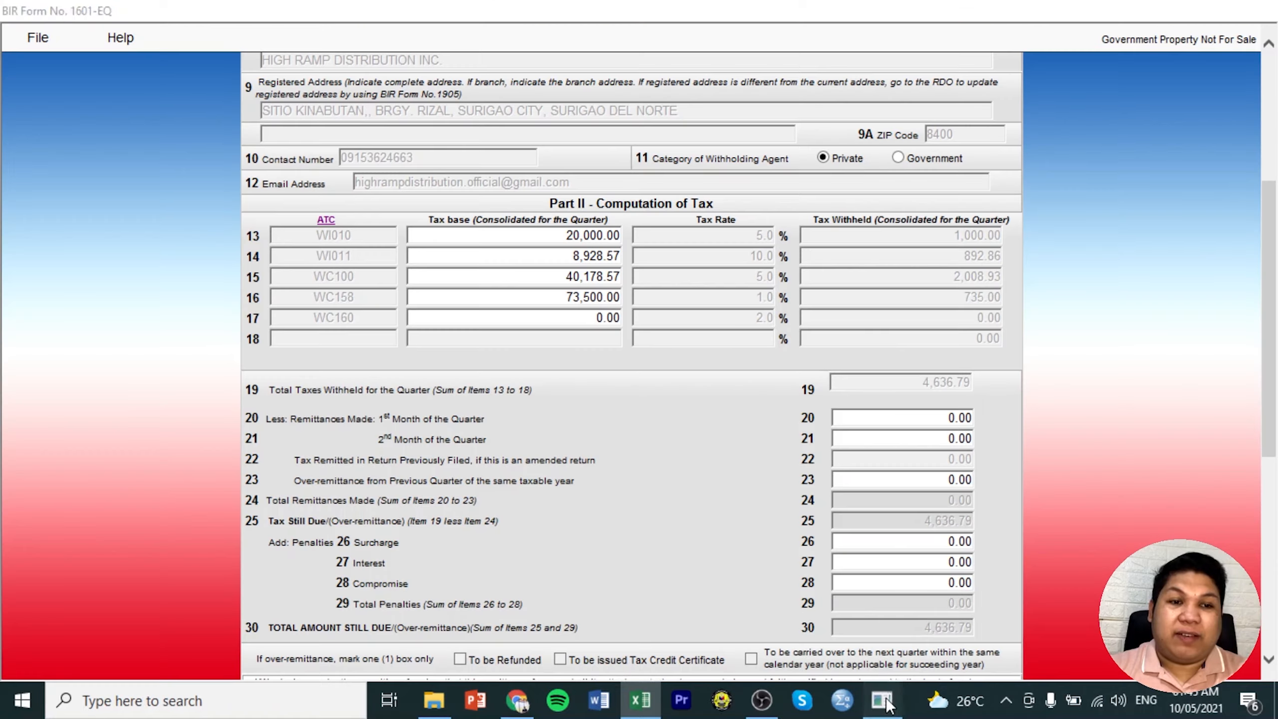
pyautogui.doubleClick(598, 317)
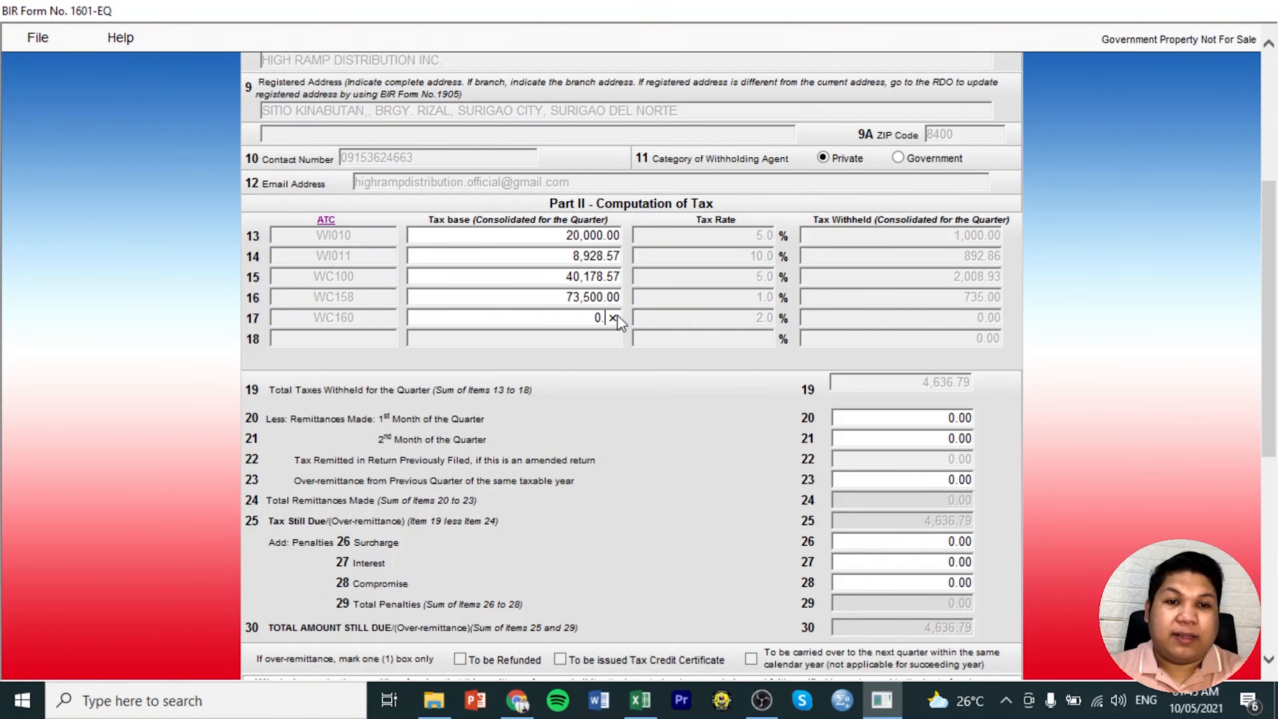
pyautogui.write('50357.14')
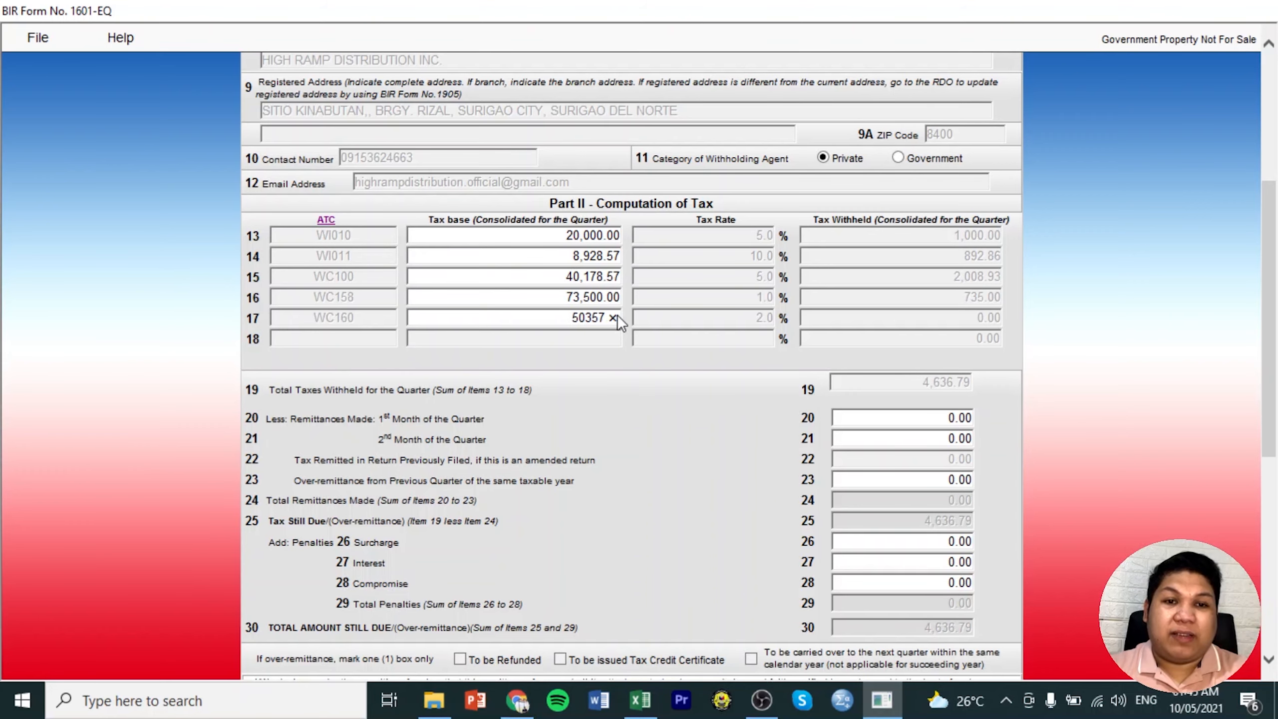
pyautogui.click(543, 297)
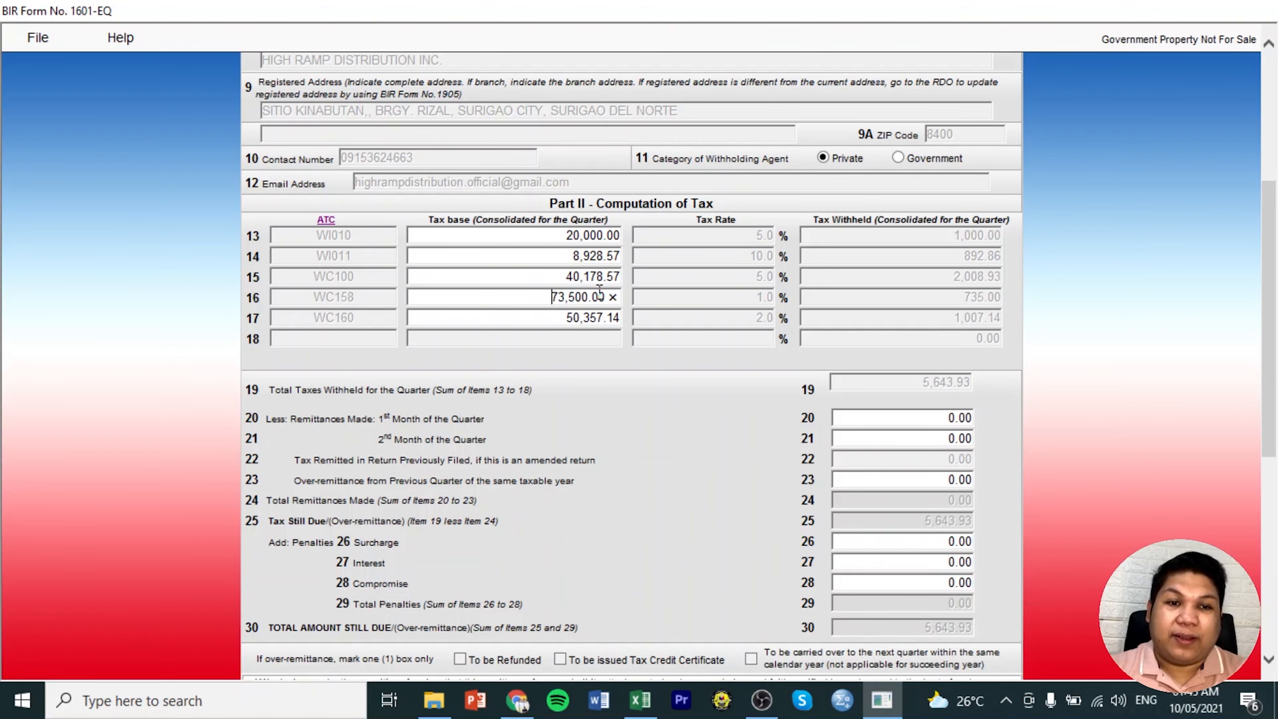
pyautogui.click(646, 303)
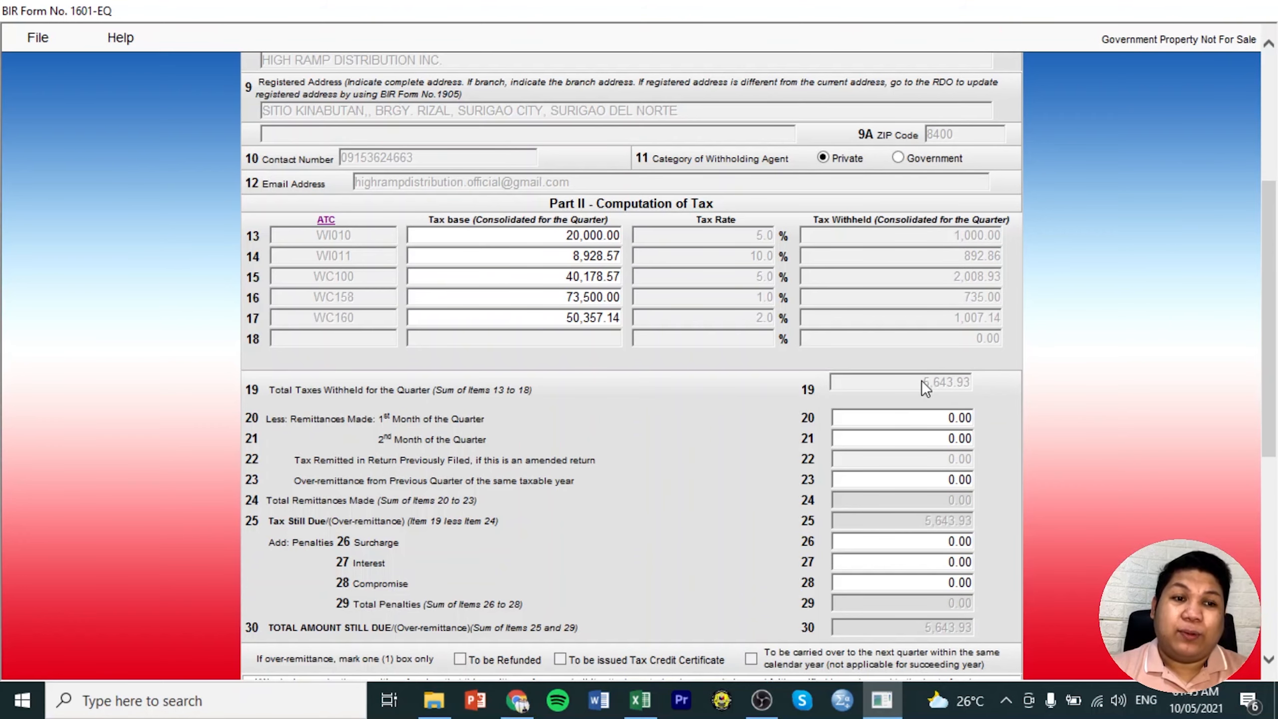
# Compare the item 19 total taxes withheld with the first-quarter withholding tax subtotal in the Excel summary.
pyautogui.moveTo(923, 382); pyautogui.dragTo(957, 382)
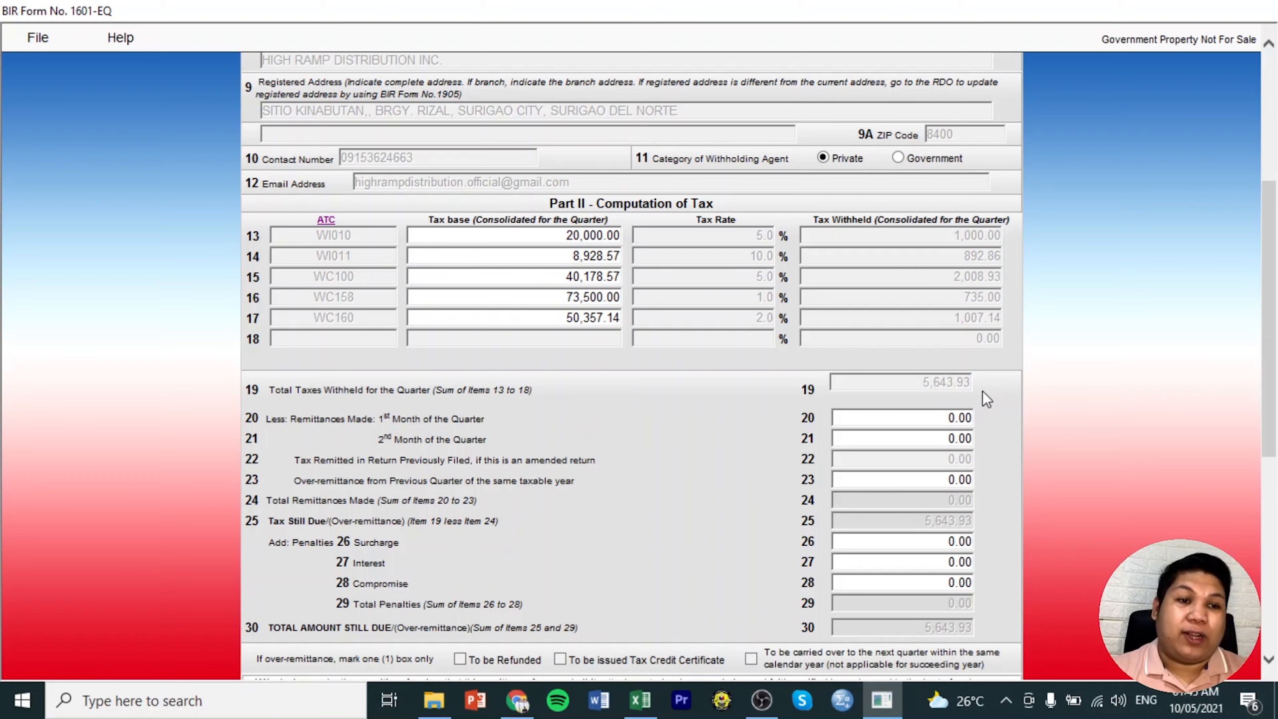
pyautogui.click(640, 701)
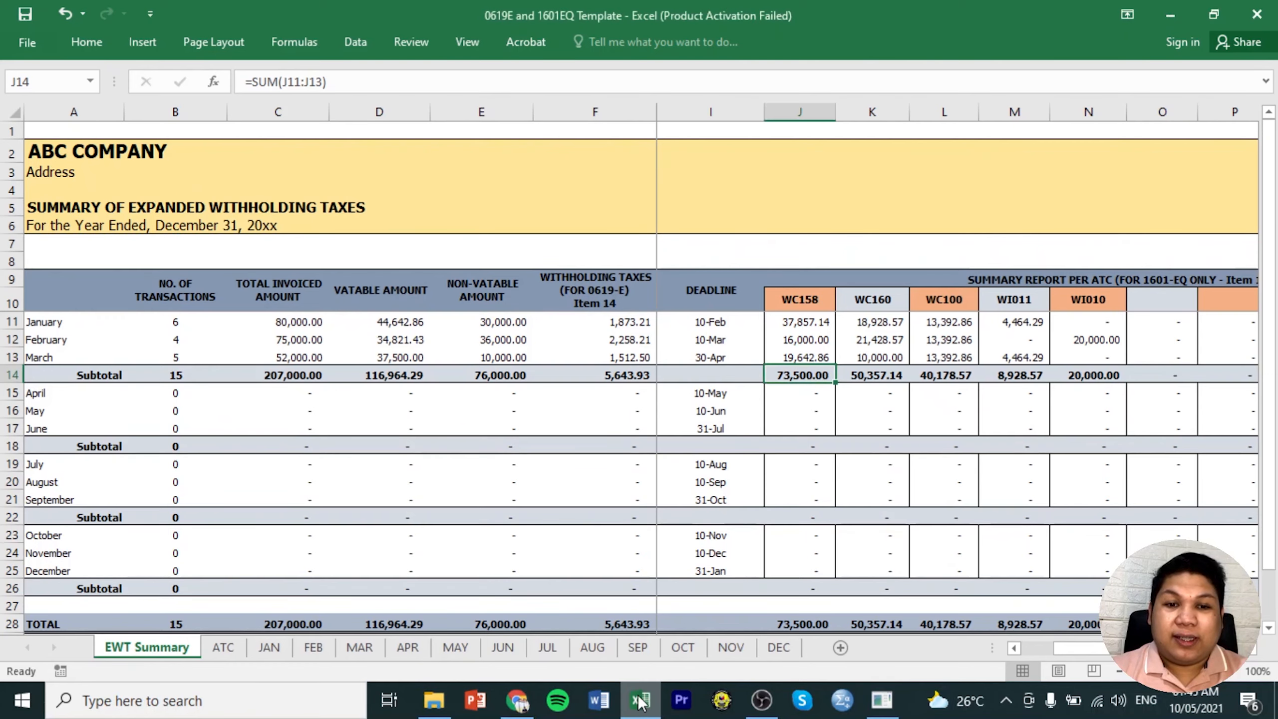
pyautogui.click(624, 376)
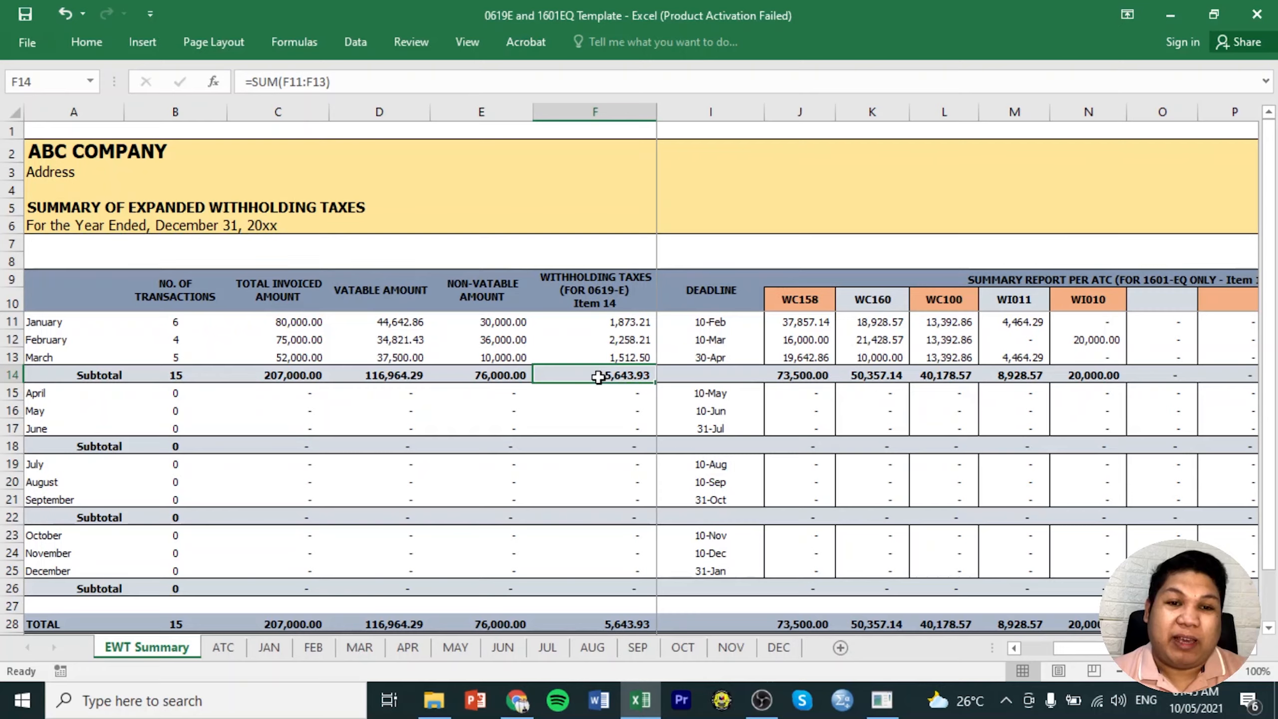
pyautogui.hotkey('alt', 'Tab')
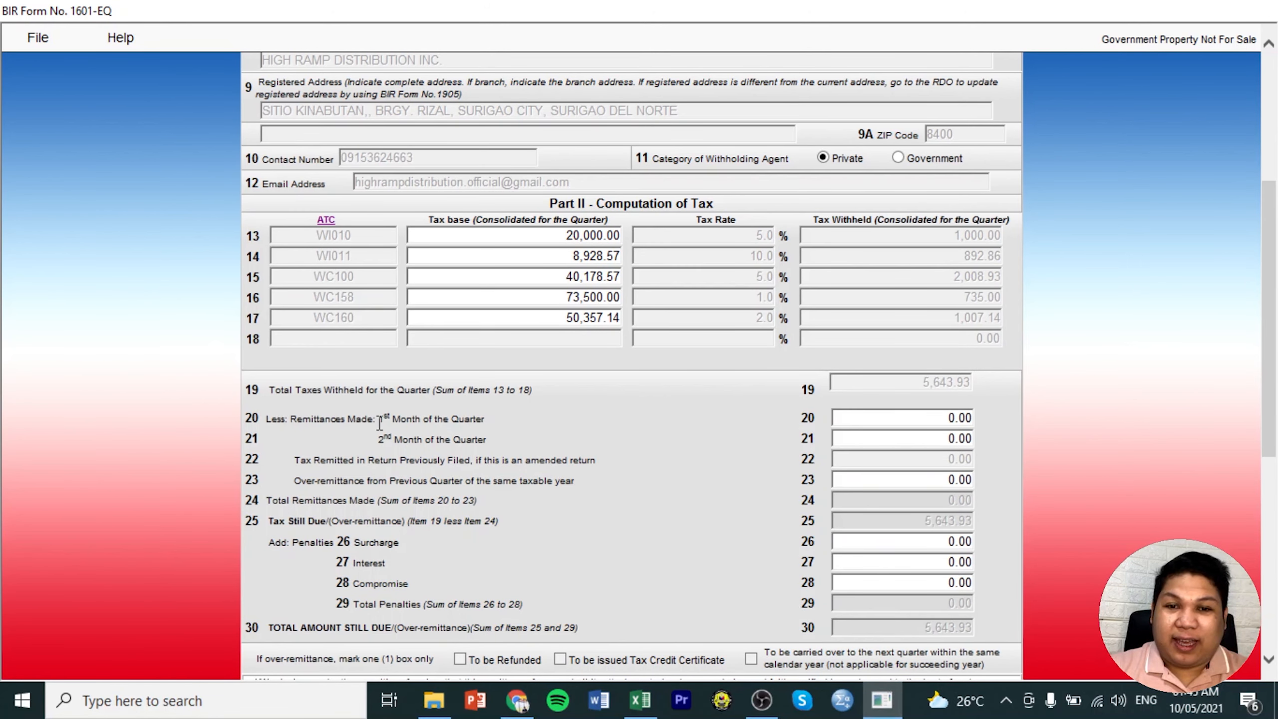
# Look up January's withholding tax in Excel and enter 1,873.21 as the item 20 first-month remittance in the 1601-EQ form.
pyautogui.moveTo(267, 418); pyautogui.dragTo(361, 430)
pyautogui.click(294, 429)
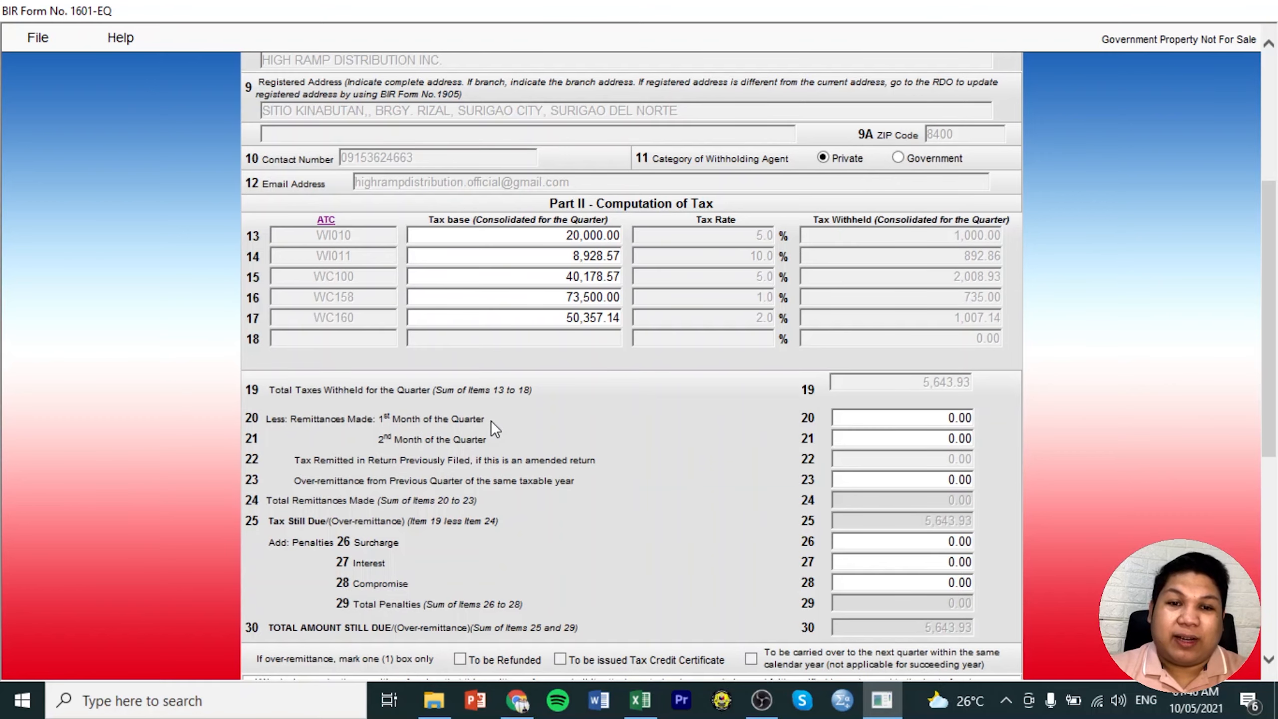
pyautogui.hotkey('alt', 'Tab')
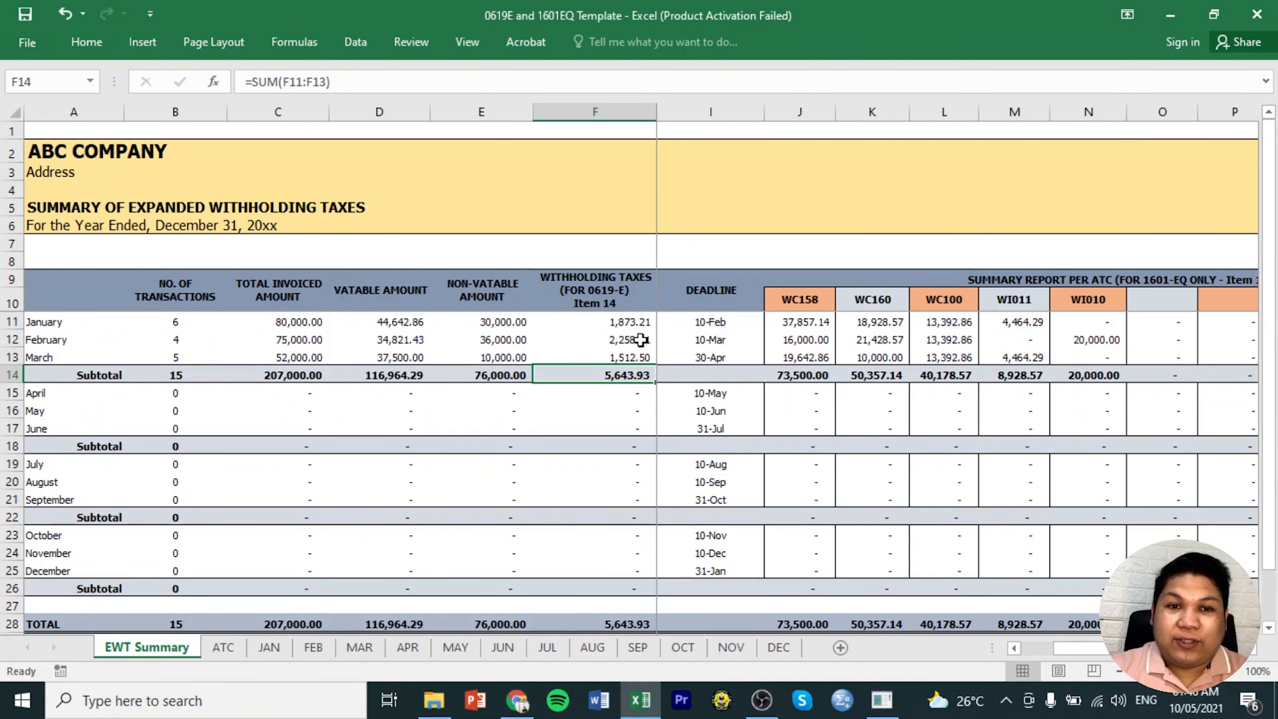
pyautogui.click(640, 323)
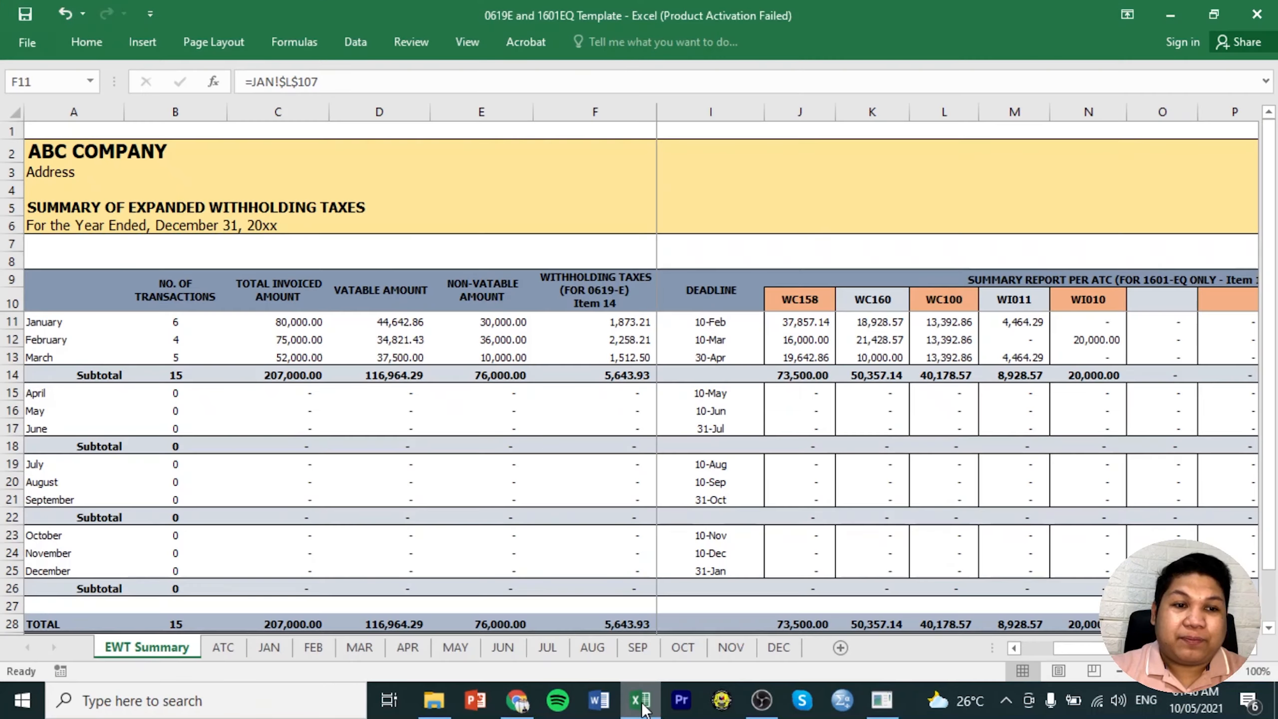
pyautogui.click(882, 700)
pyautogui.write('1873.21')
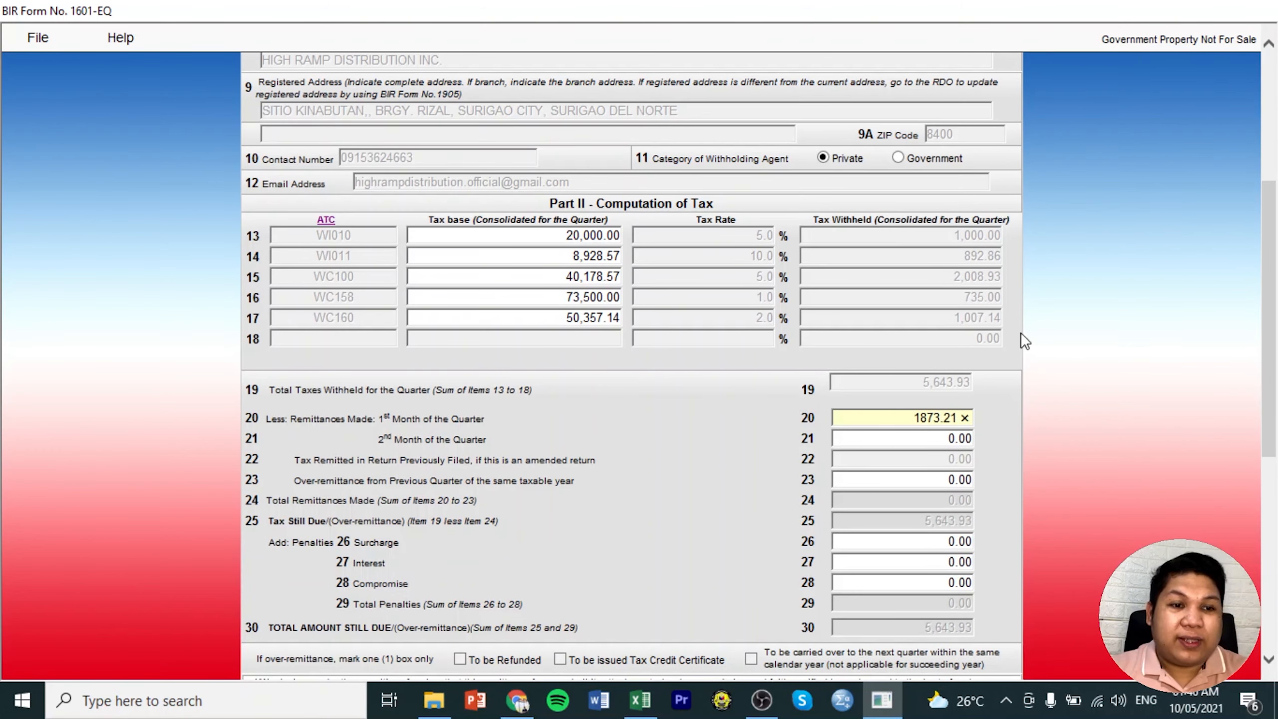
pyautogui.press('Tab')
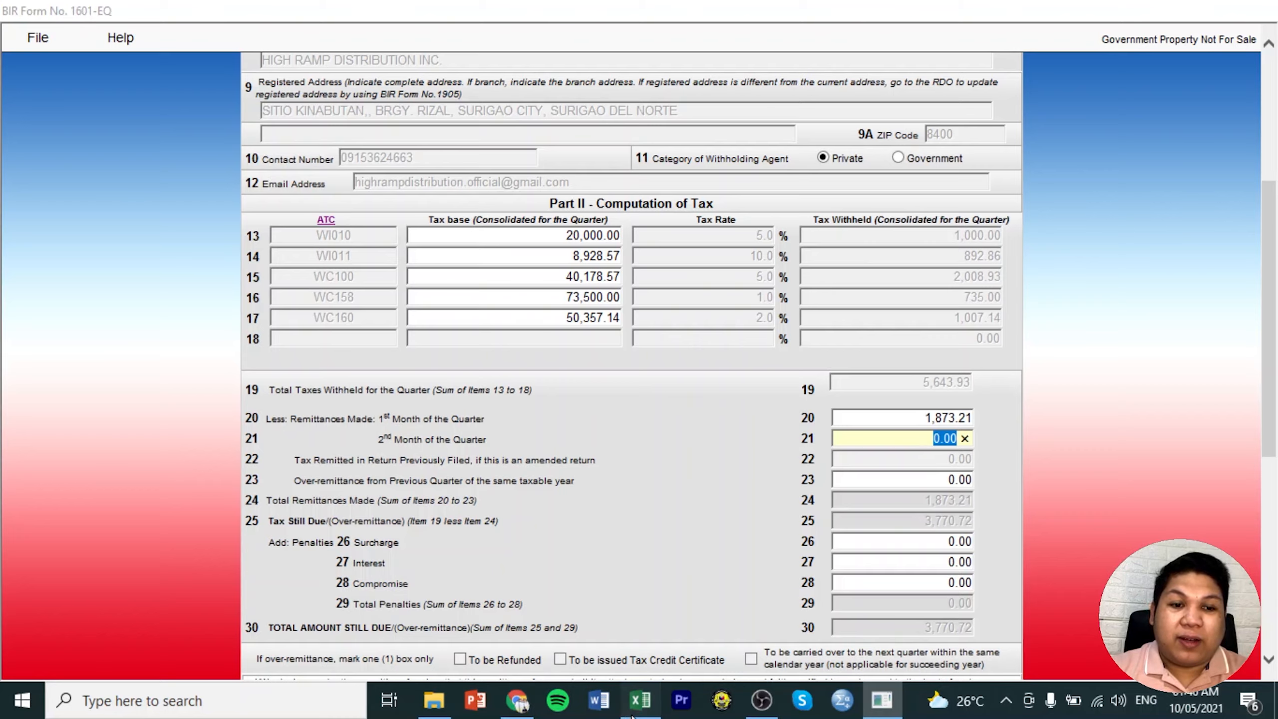
# Look up February's withholding tax in Excel and enter 2,258.21 as the item 21 second-month remittance in the 1601-EQ form.
pyautogui.click(640, 700)
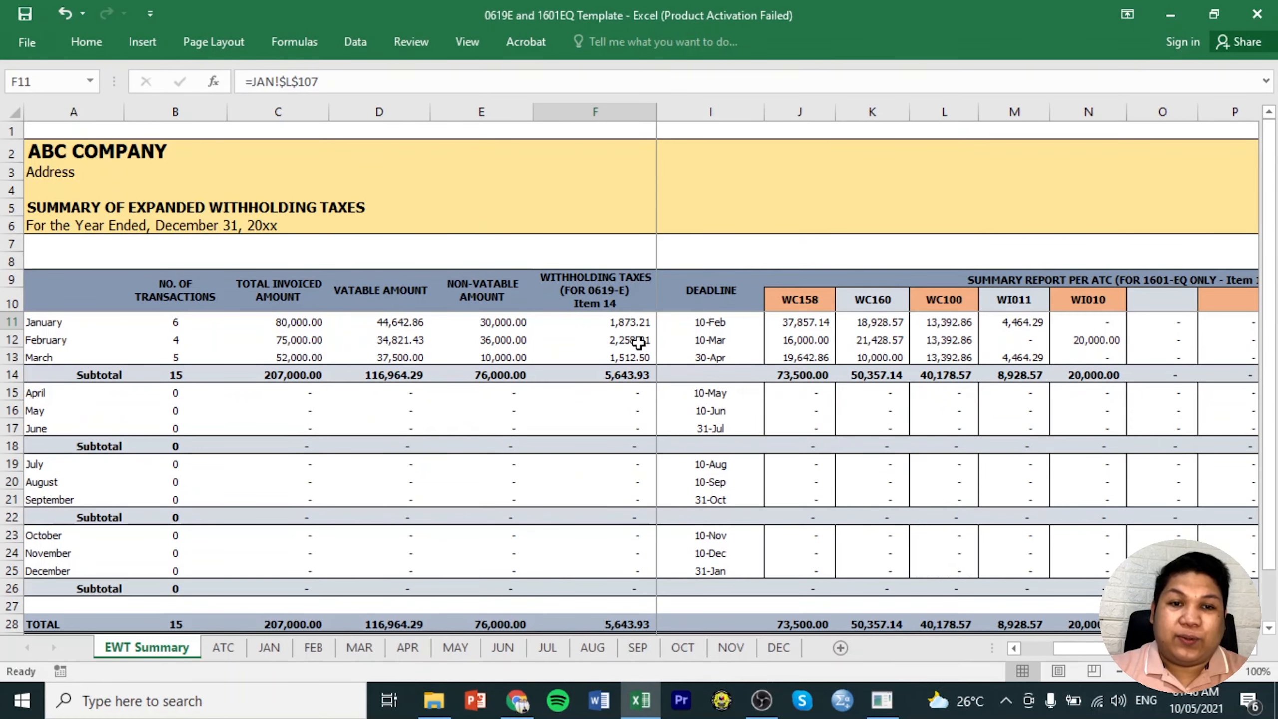
pyautogui.click(642, 700)
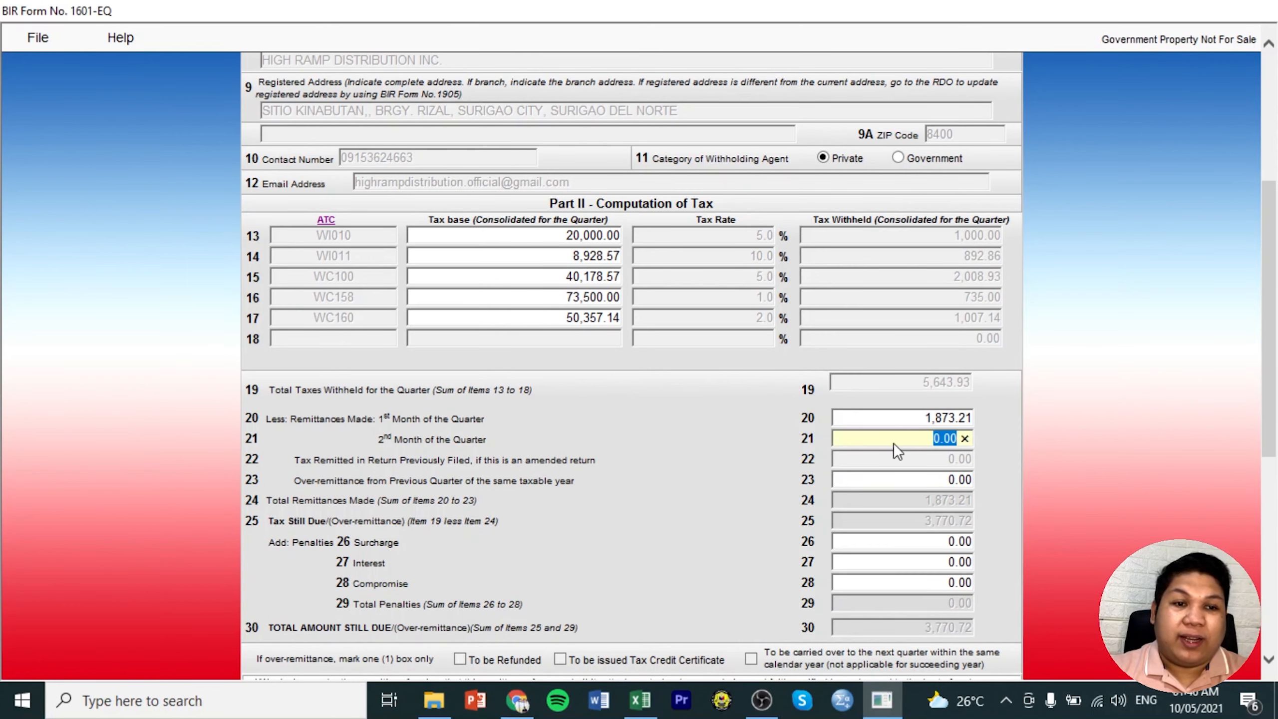
pyautogui.write('2258.21')
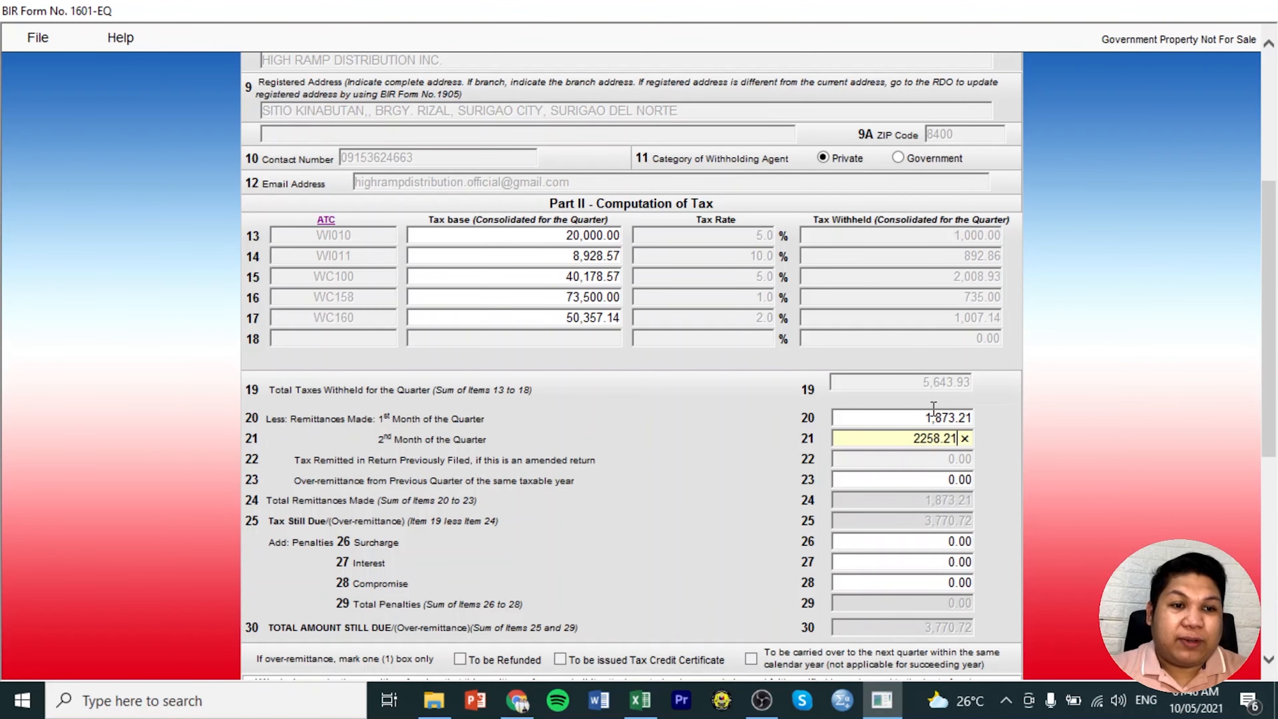
pyautogui.click(941, 468)
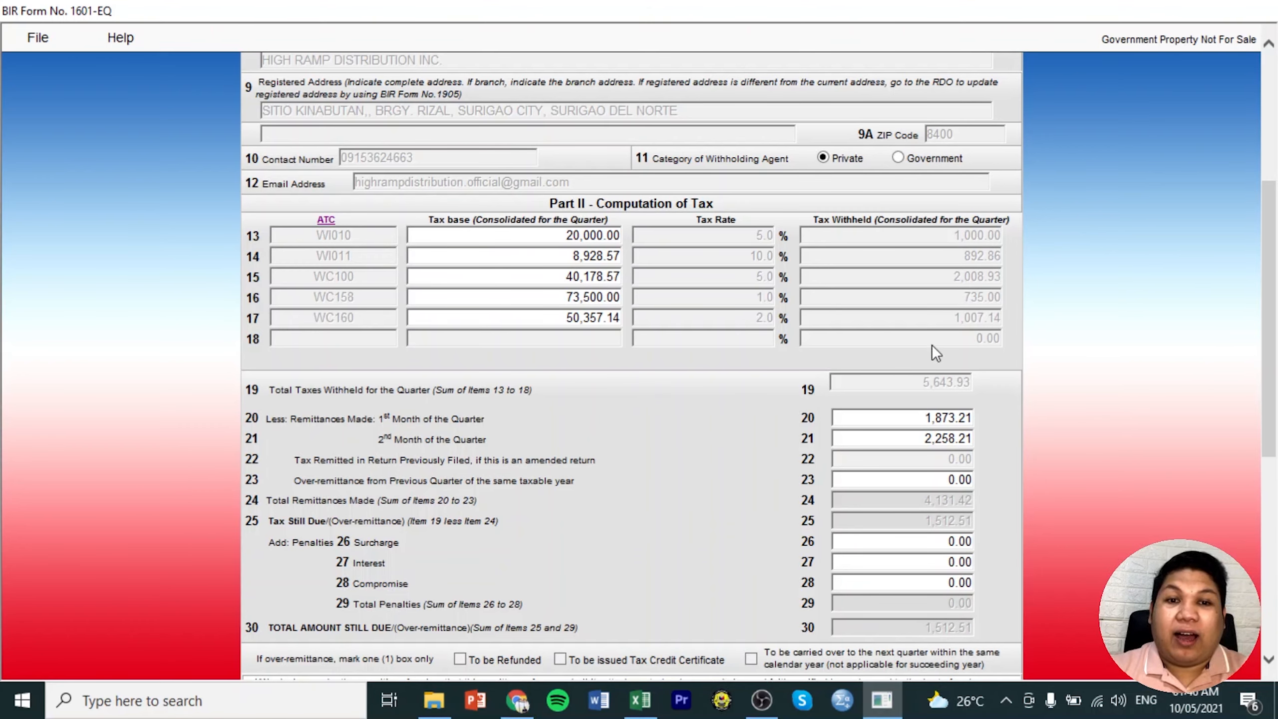
# Review items 19 to 25 of the form and compare the tax still due with March's withholding tax in Excel.
pyautogui.scroll(5, 950, 308)
pyautogui.scroll(-7, 833, 366)
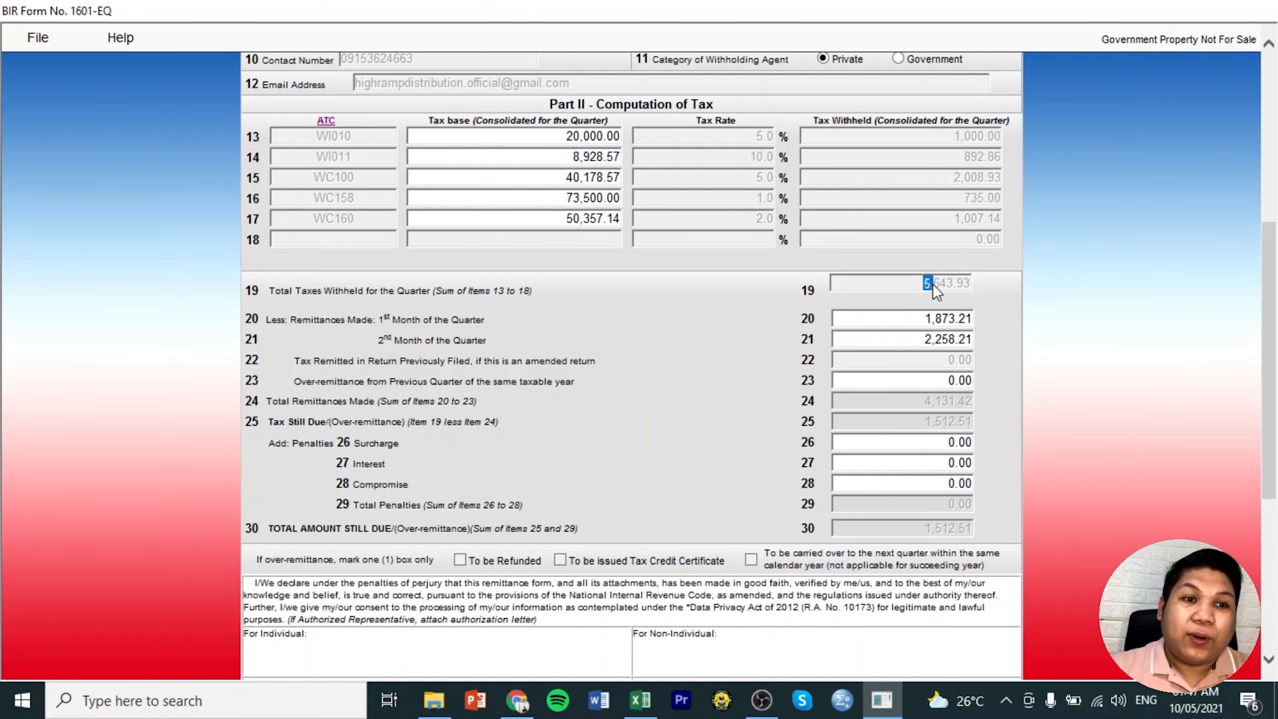
pyautogui.click(978, 285)
pyautogui.click(926, 318)
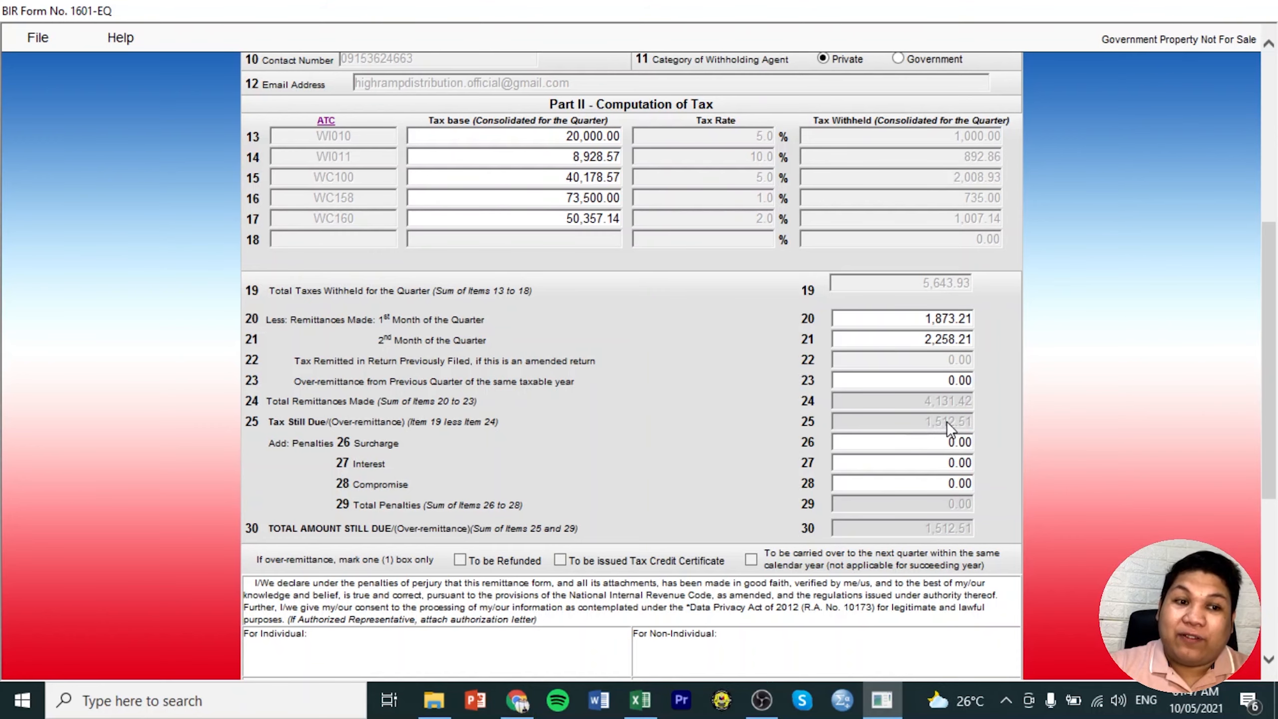
pyautogui.click(980, 423)
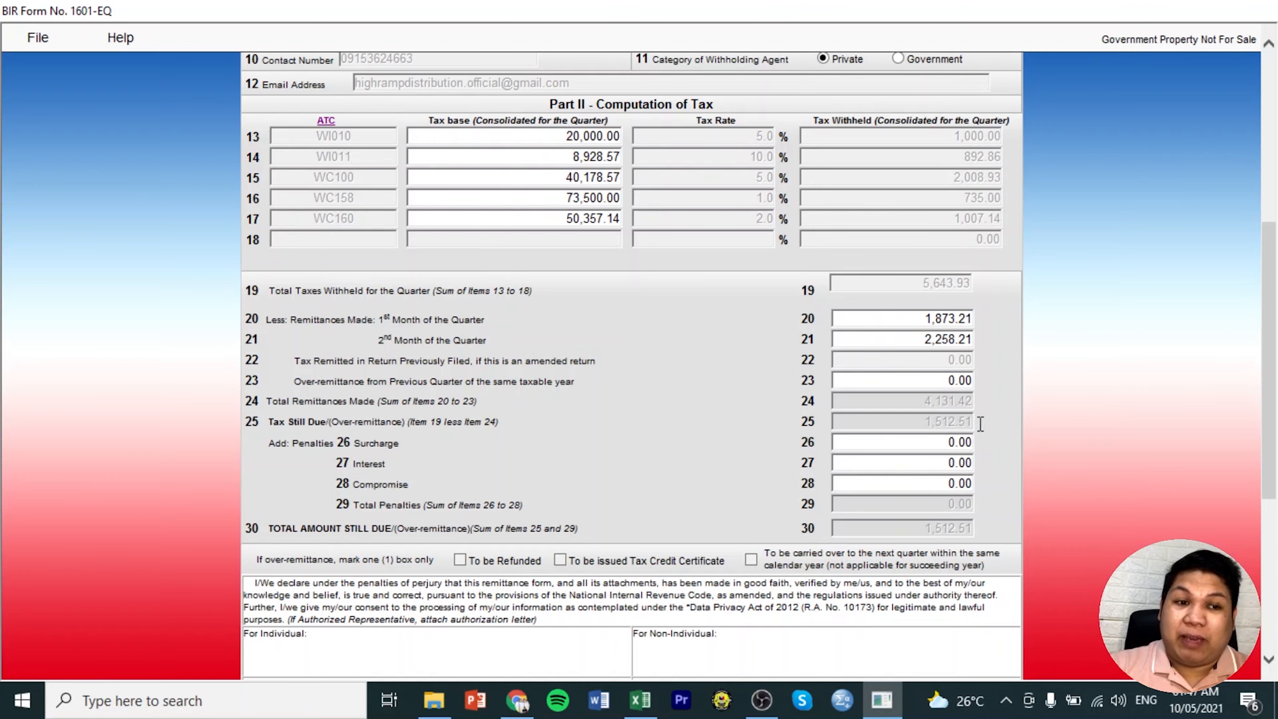
pyautogui.click(640, 700)
pyautogui.click(637, 357)
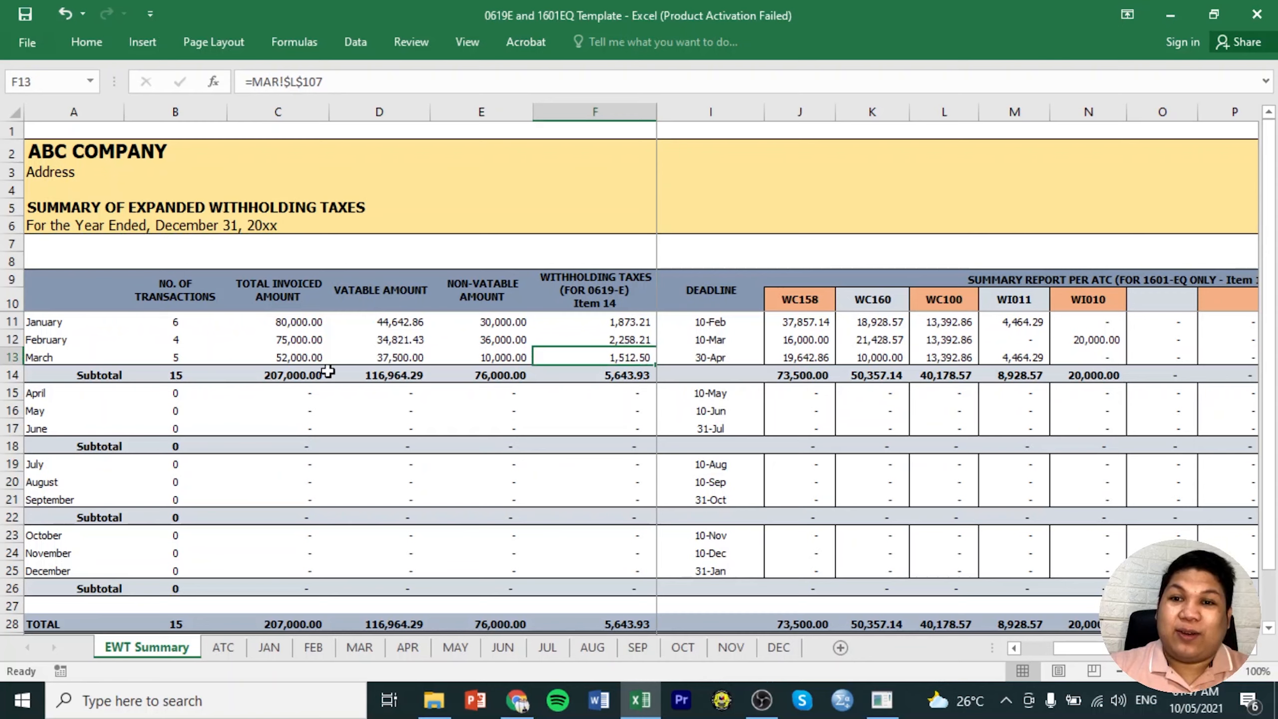
pyautogui.click(12, 357)
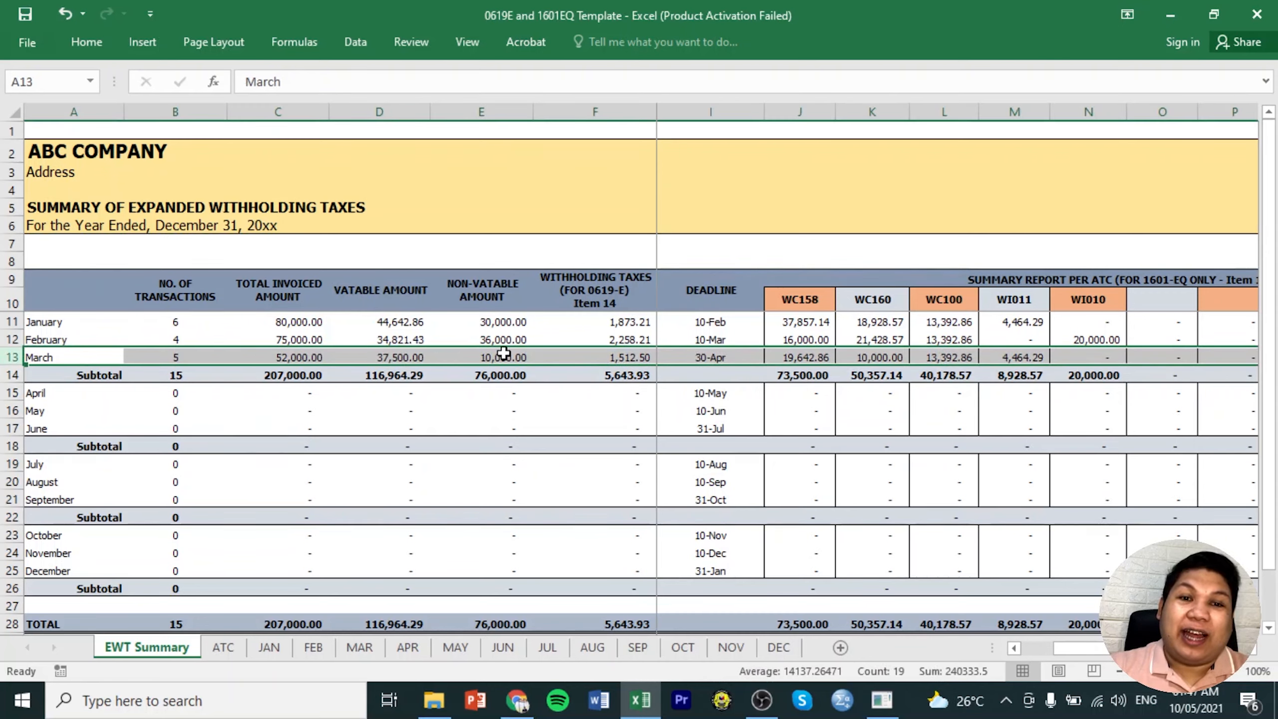
pyautogui.click(649, 354)
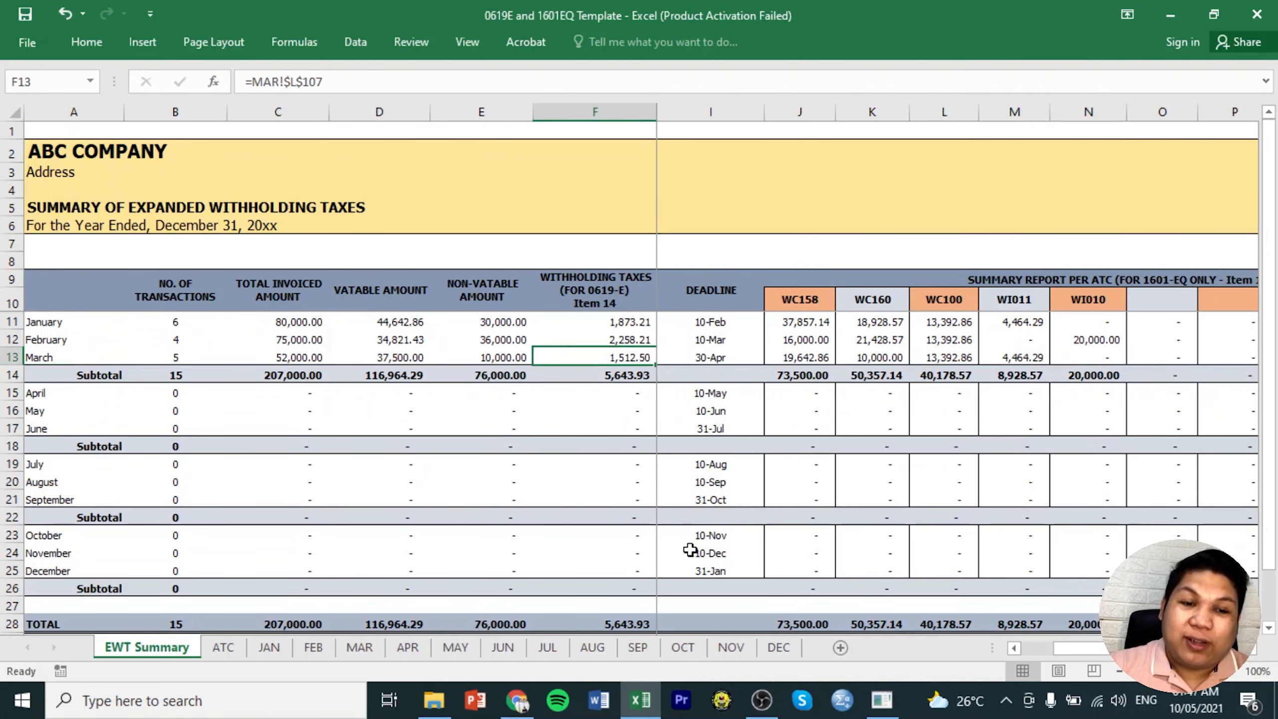
# Return to the 1601-EQ form and review the item 26 to 28 penalties and the item 30 total amount still due.
pyautogui.click(881, 700)
pyautogui.click(939, 442)
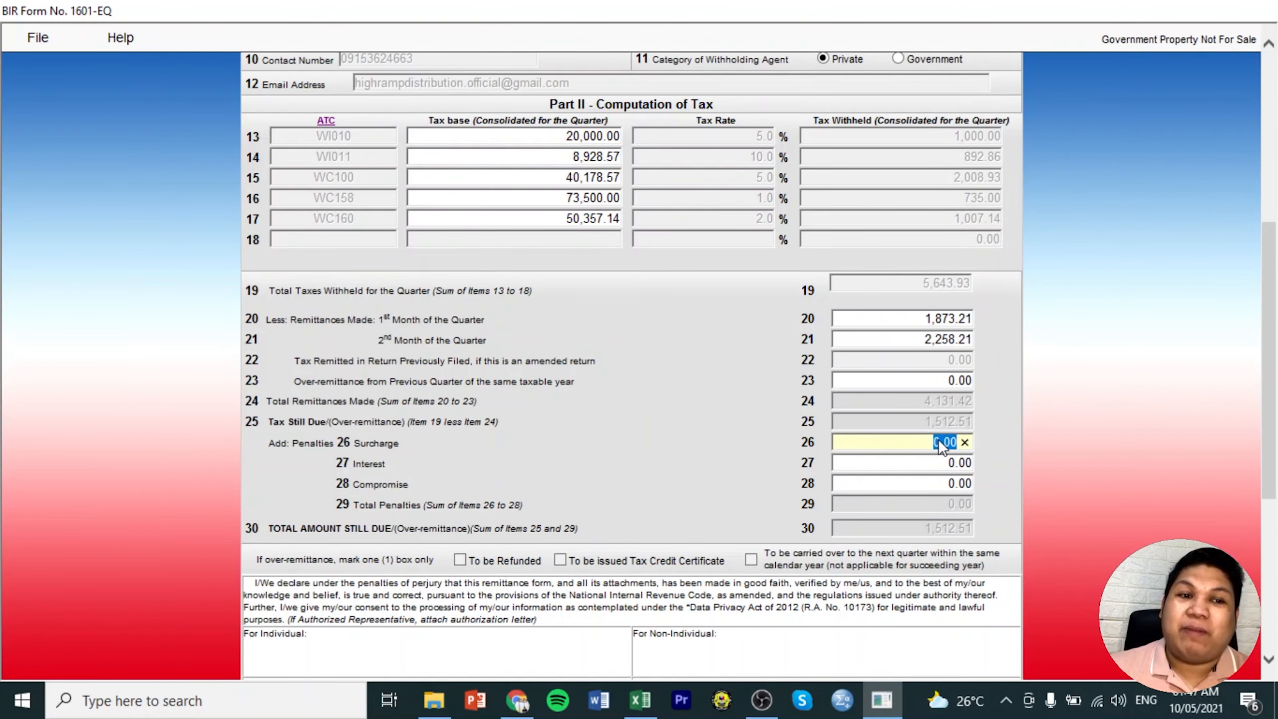
pyautogui.click(928, 483)
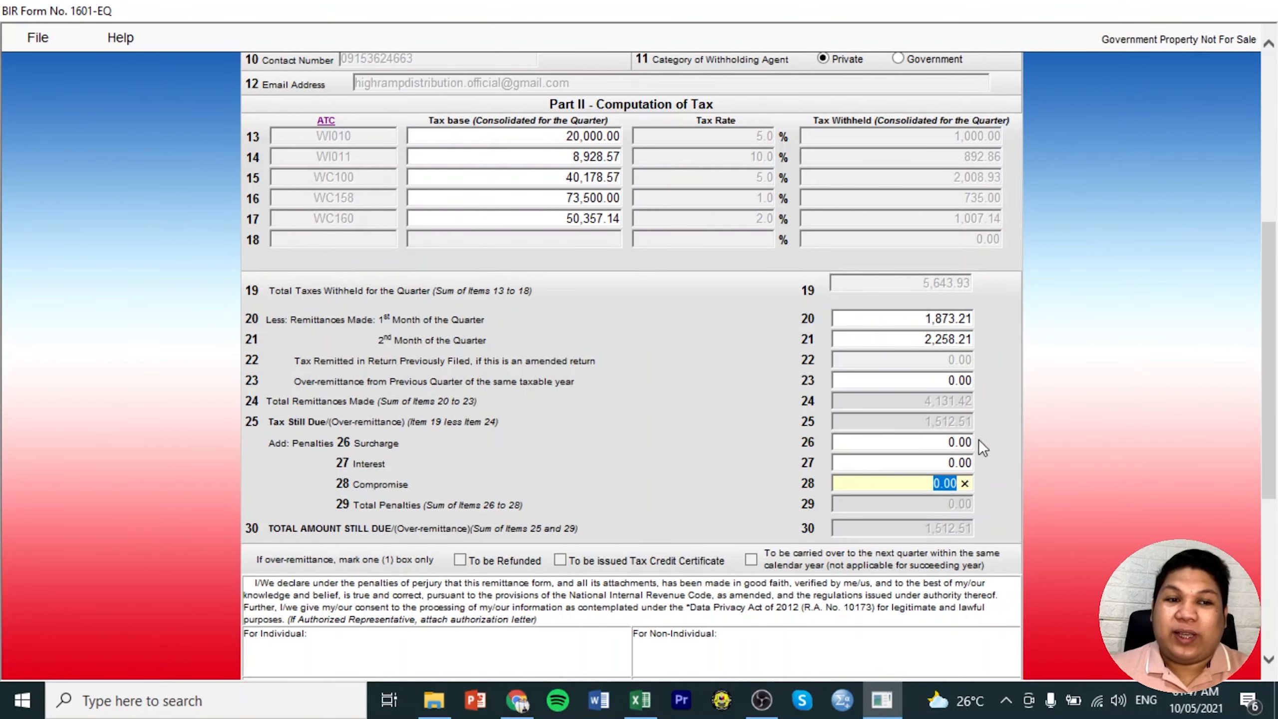
pyautogui.scroll(-3, 982, 429)
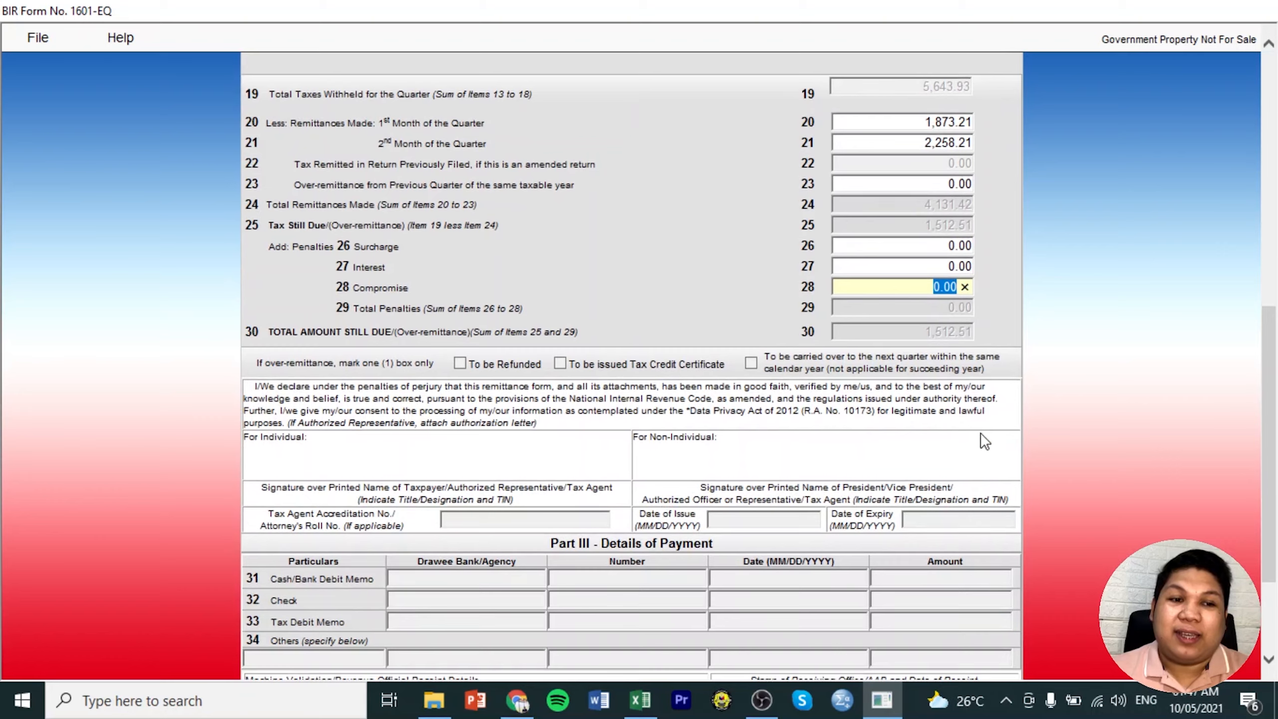
pyautogui.click(927, 330)
# Save the 1601-EQ form and validate its entries, acknowledging the message dialogs.
pyautogui.scroll(-3, 990, 330)
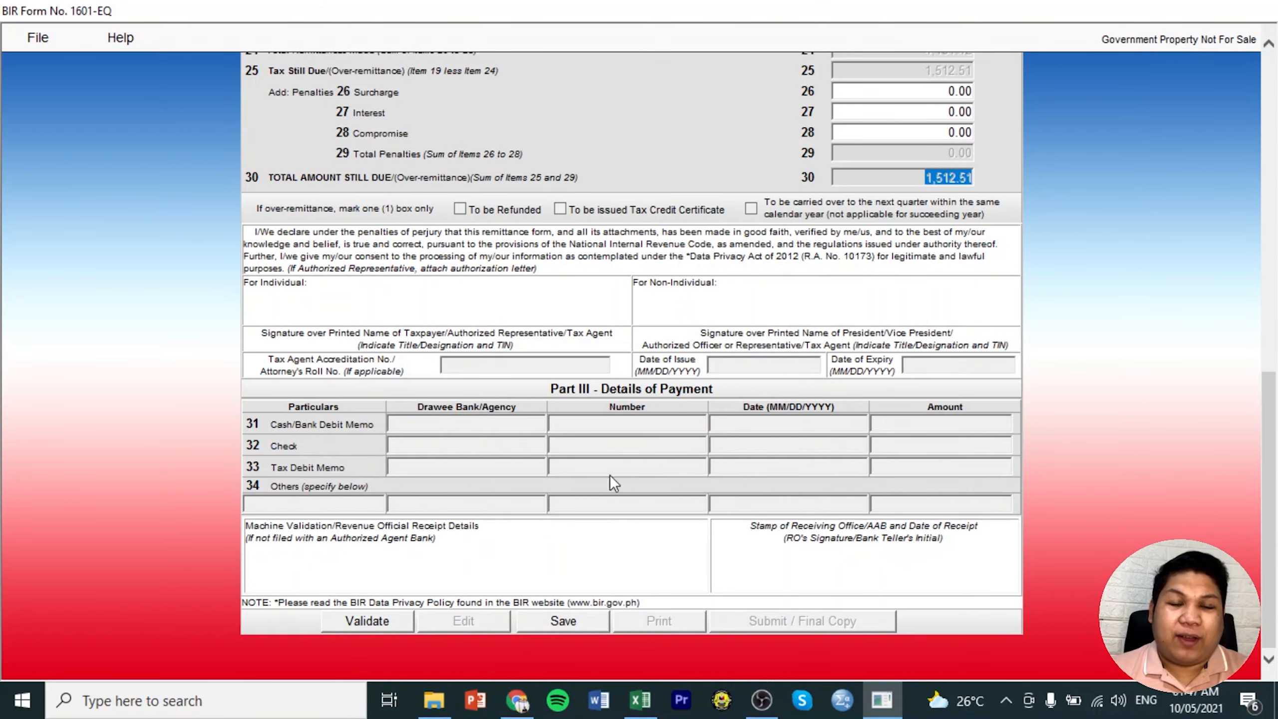
pyautogui.click(563, 624)
pyautogui.click(750, 418)
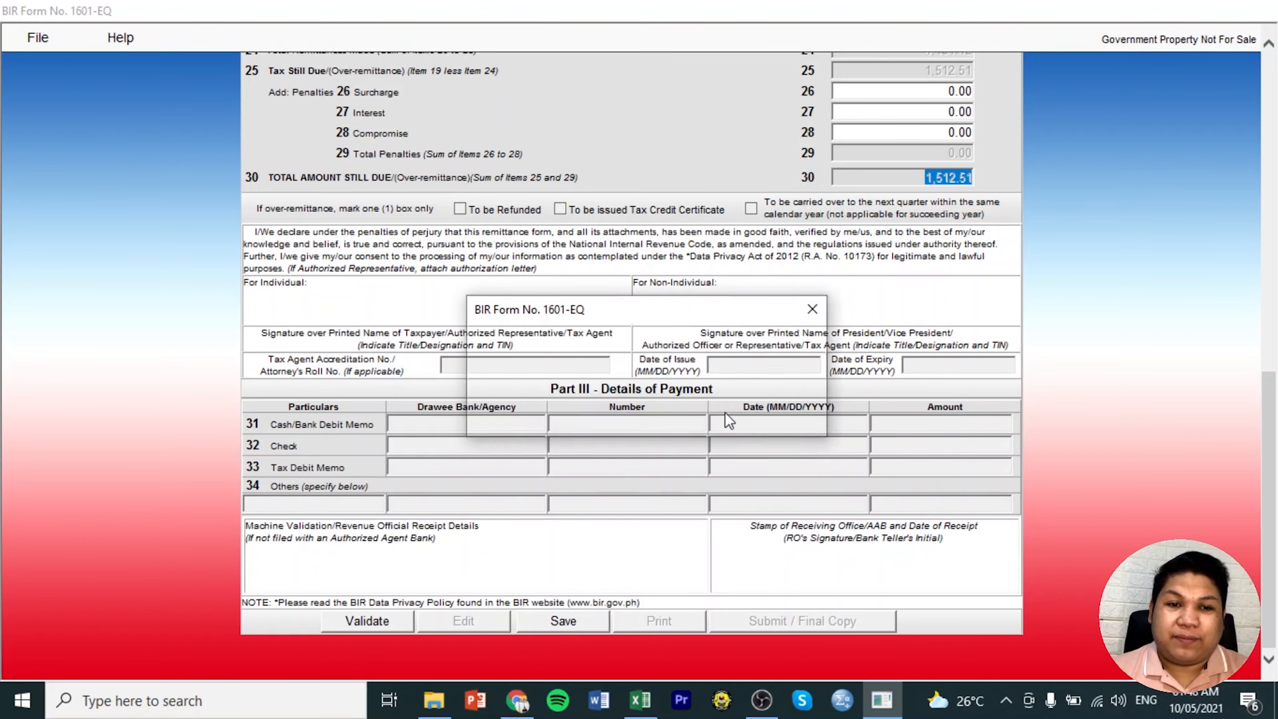
pyautogui.click(751, 418)
pyautogui.click(388, 626)
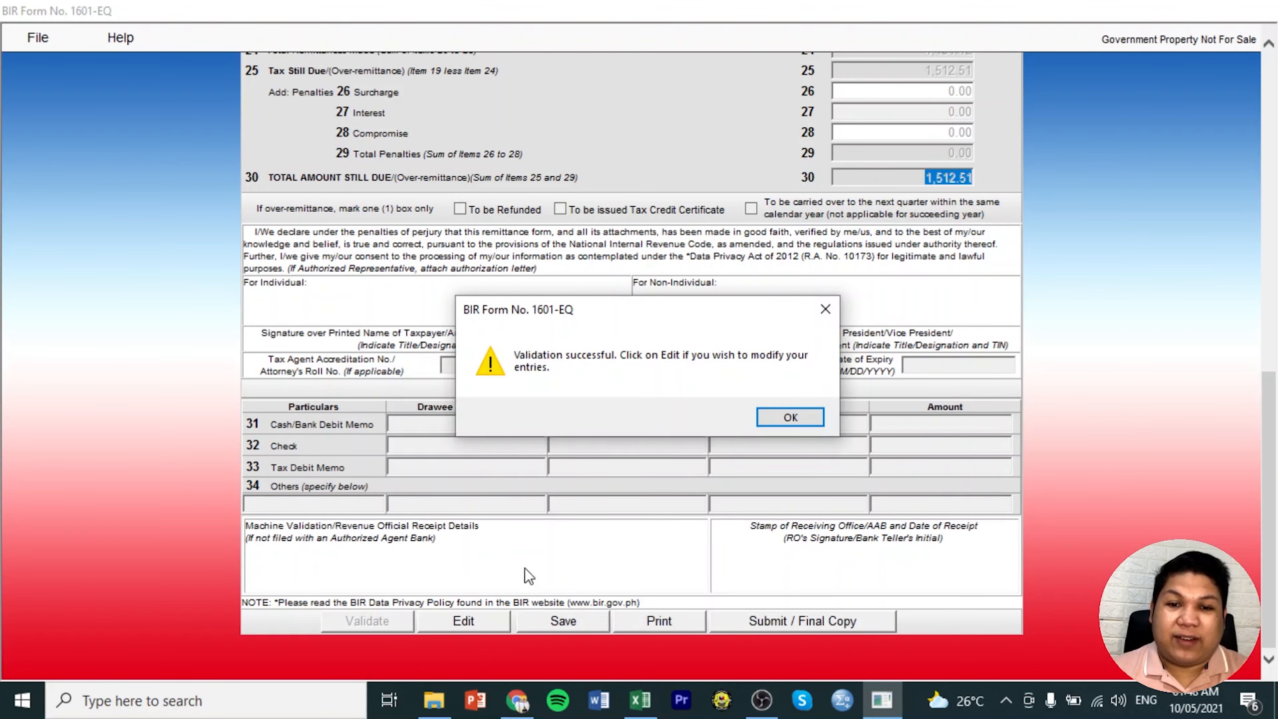
pyautogui.click(769, 417)
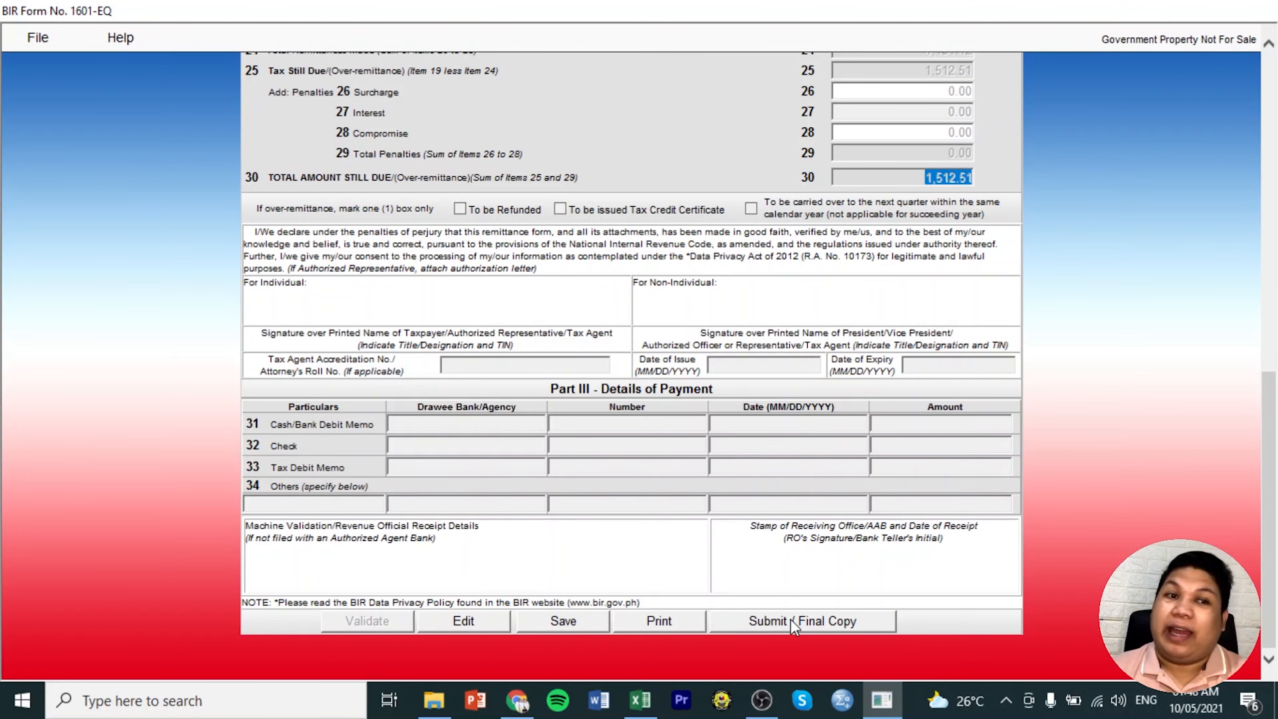
# Review the validated form's Part II tax bases, remittances and total amount still due.
pyautogui.scroll(5, 896, 385)
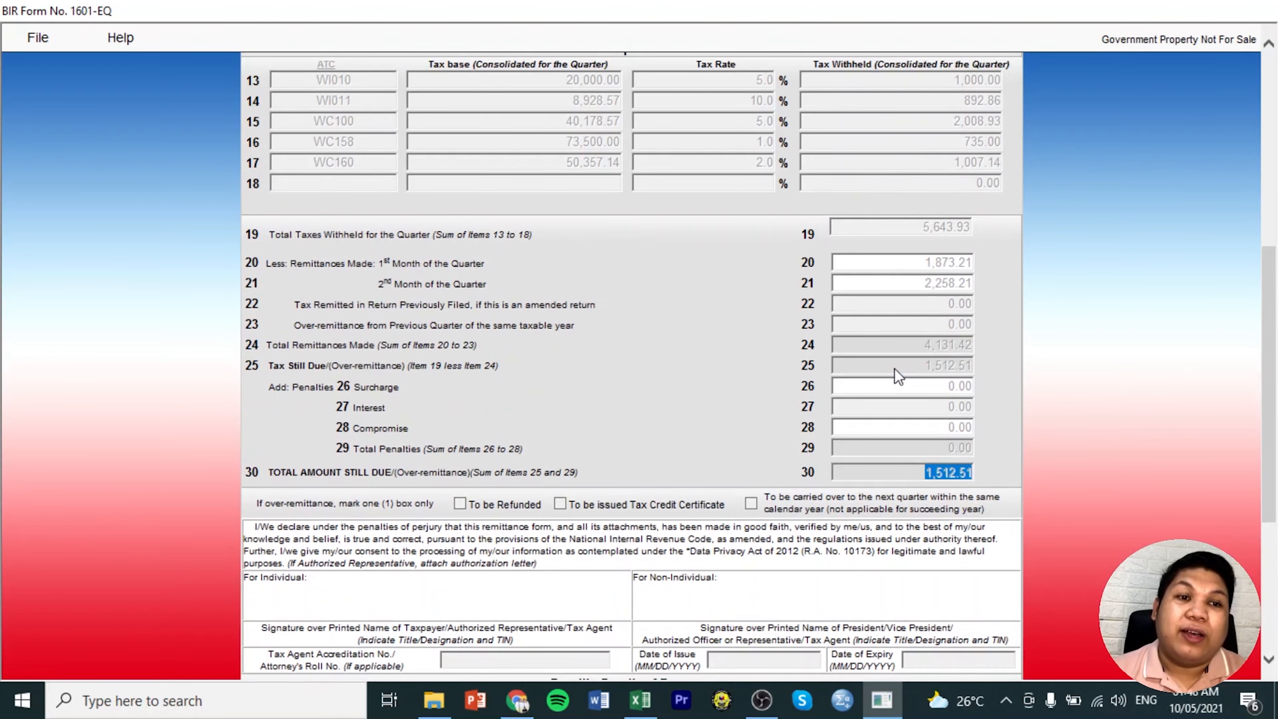
pyautogui.click(921, 475)
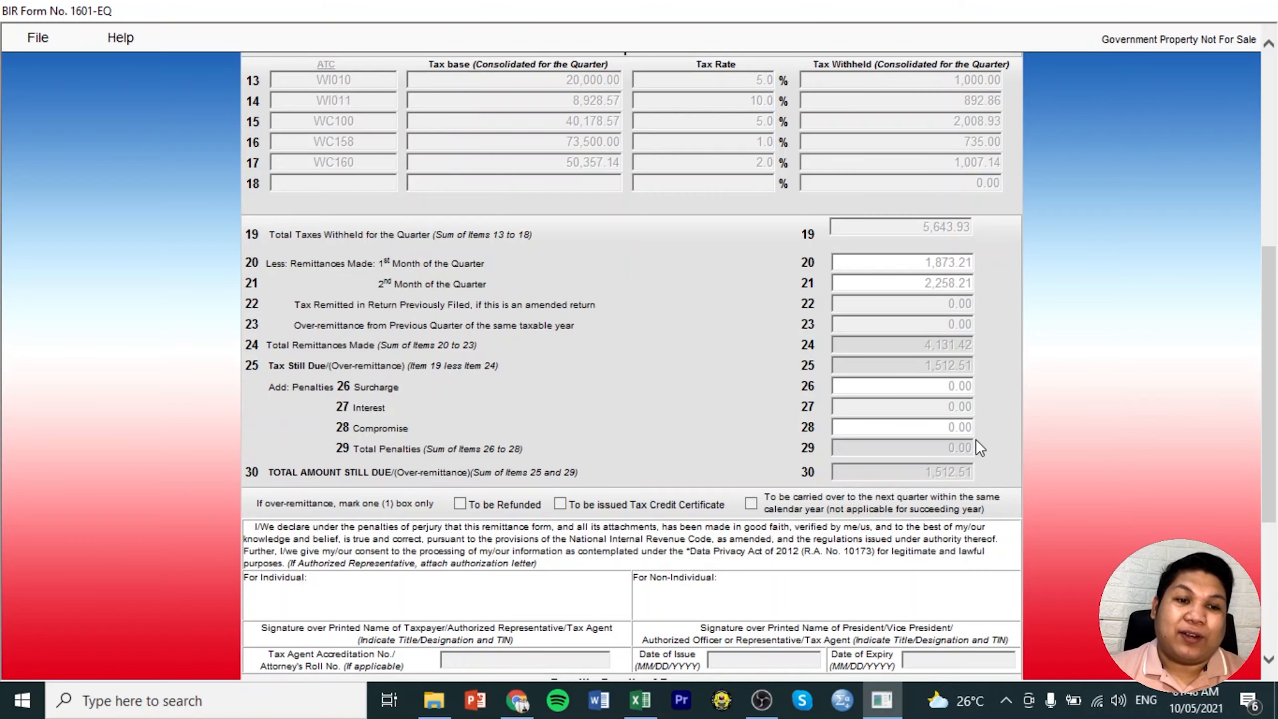
pyautogui.scroll(5, 985, 438)
pyautogui.scroll(-3, 942, 429)
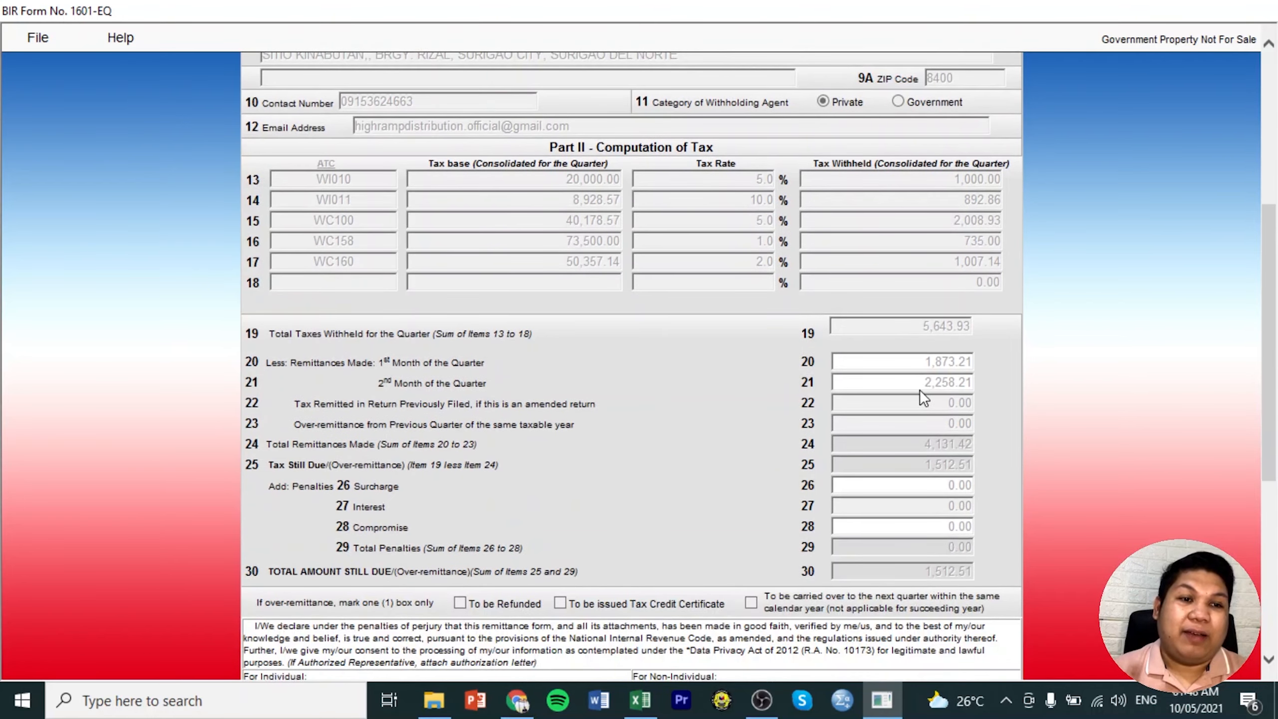
# Look over the completed 1601-EQ form once more, from its Part I background information through the Part II tax computation.
pyautogui.scroll(8, 918, 388)
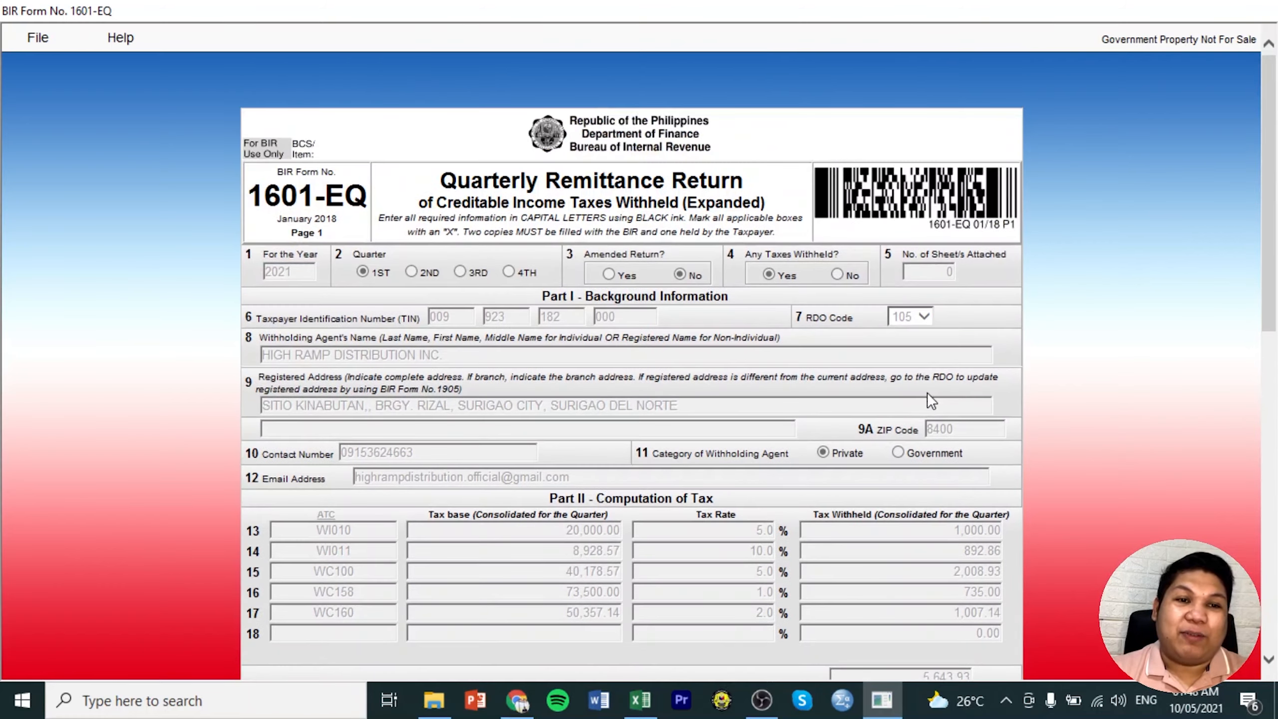
pyautogui.scroll(-9, 927, 392)
pyautogui.scroll(4, 883, 370)
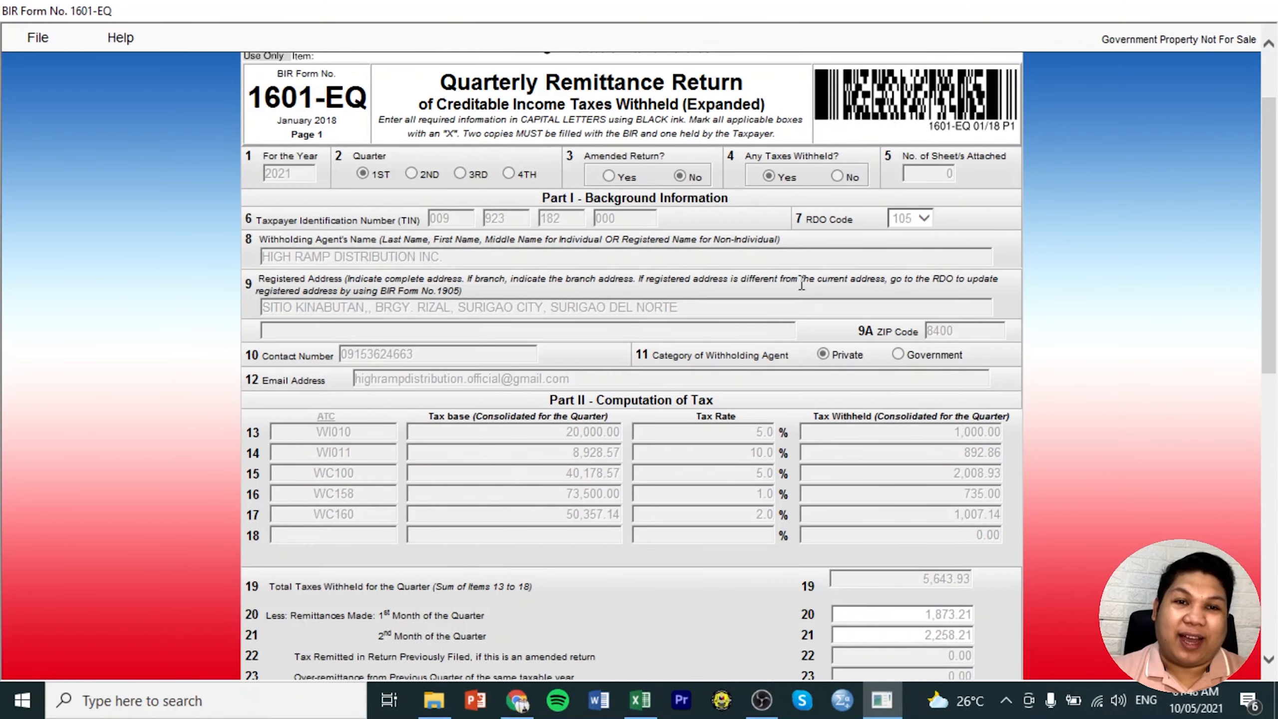
pyautogui.scroll(-4, 744, 548)
pyautogui.scroll(-3, 738, 564)
# Switch to the Excel template and set March's status in the EWT Summary sheet to "Filed".
pyautogui.click(640, 700)
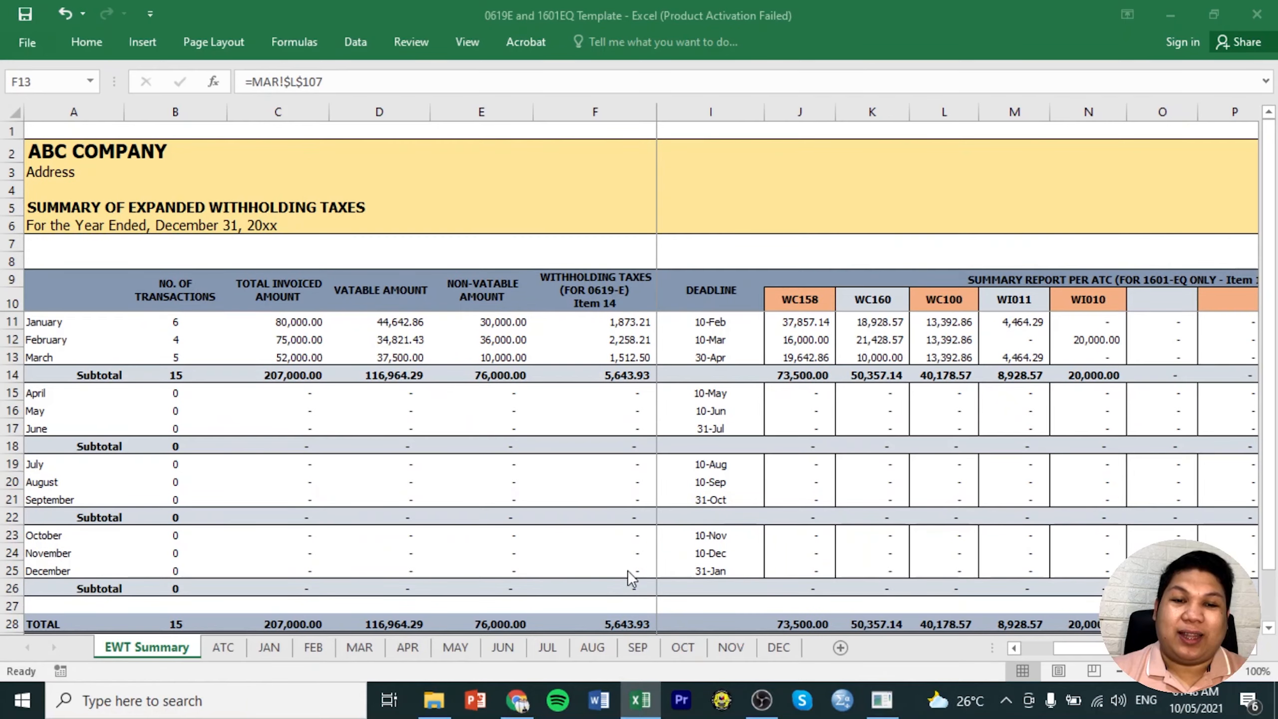
pyautogui.click(734, 426)
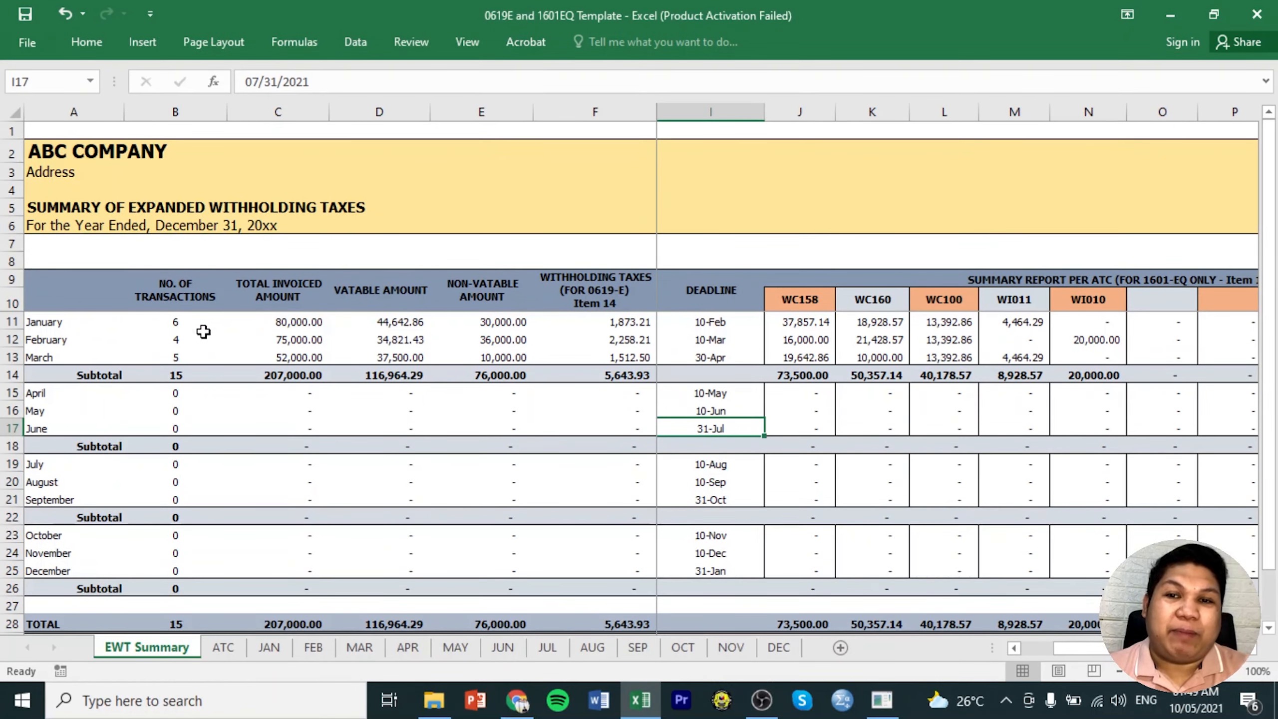
pyautogui.moveTo(273, 327); pyautogui.dragTo(816, 405)
pyautogui.click(706, 355)
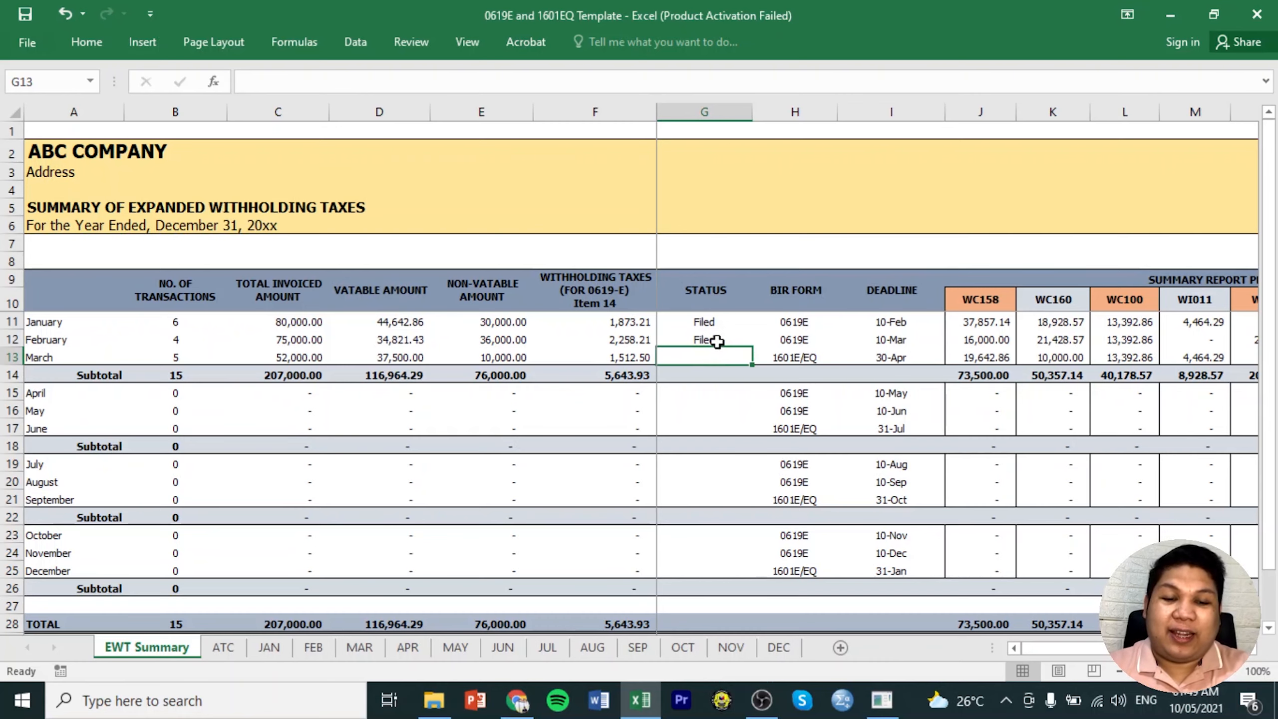
pyautogui.write('Filed')
pyautogui.press('Return')
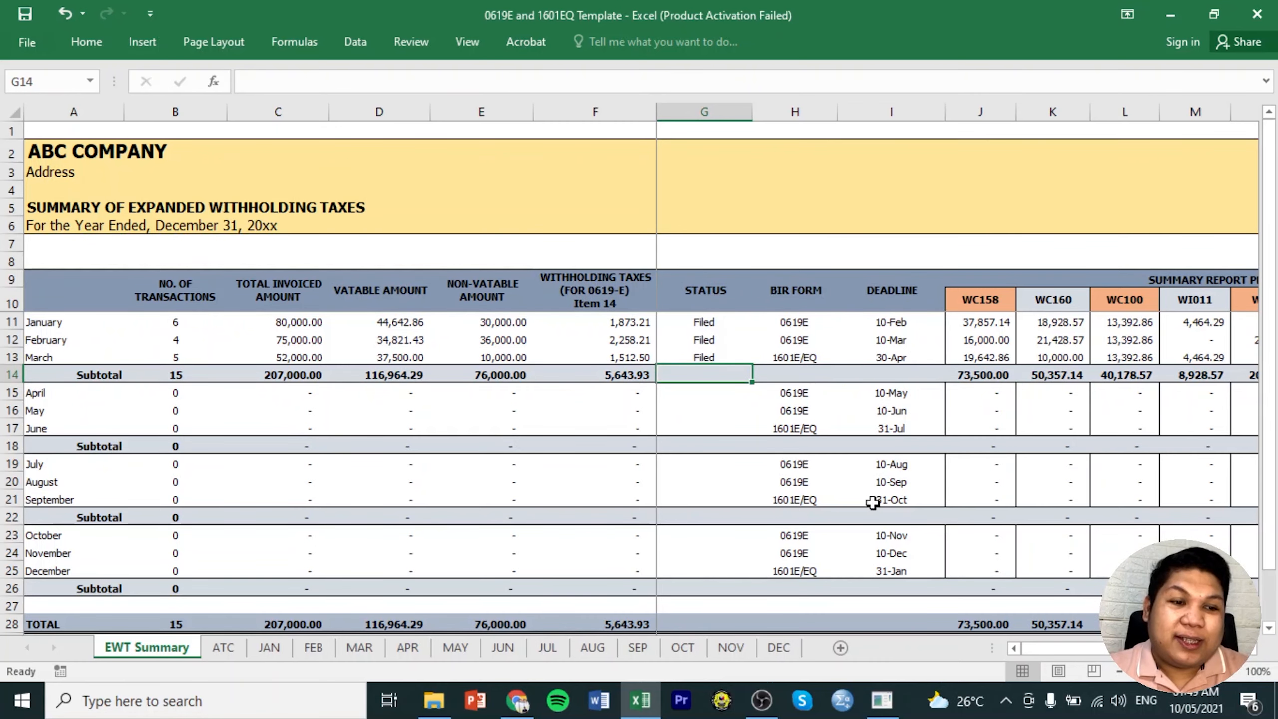
pyautogui.moveTo(1057, 648)
pyautogui.mouseDown()
pyautogui.moveTo(1091, 648)
pyautogui.moveTo(1074, 642)
pyautogui.mouseUp()
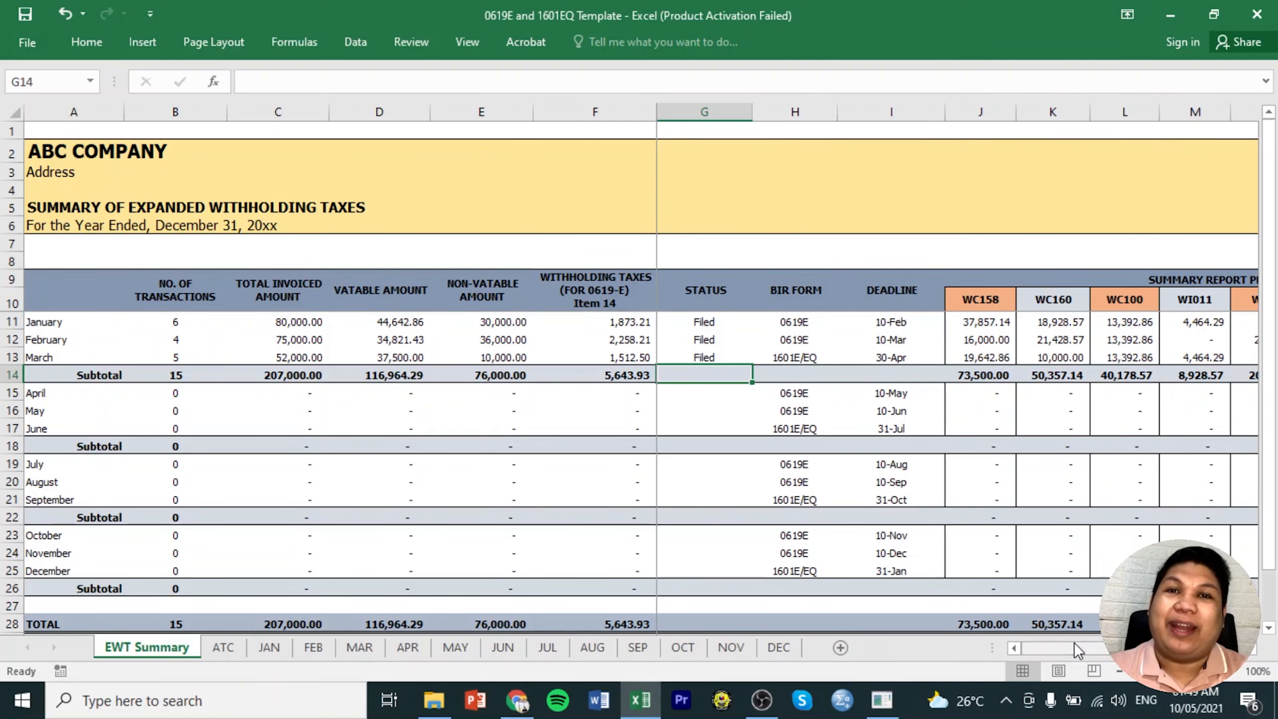